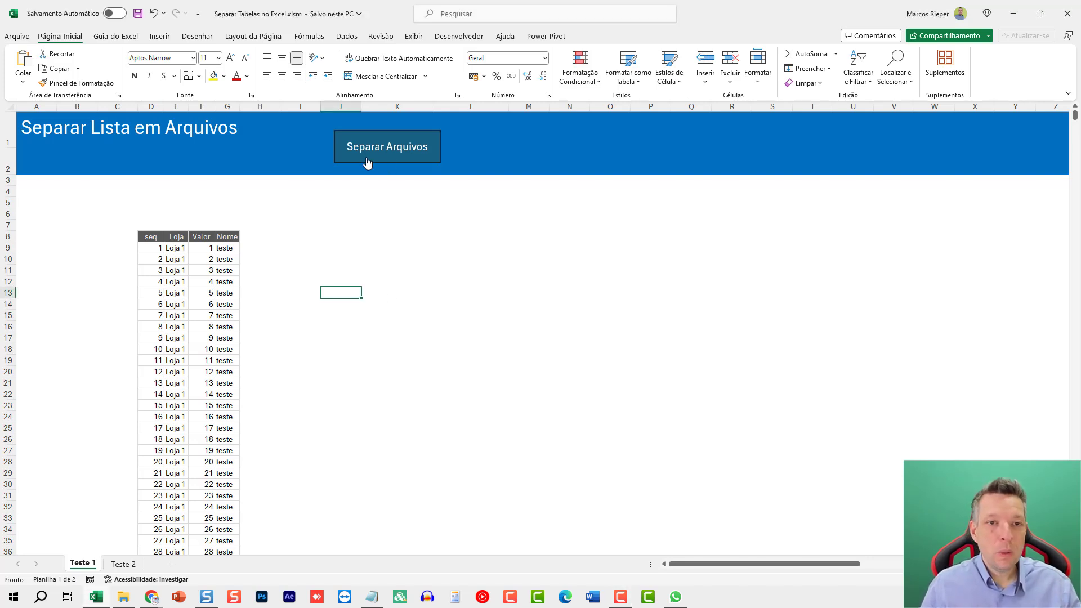
Tick the values-only option in the split form and return to the top of the Teste 1 table.
left_click(389, 163)
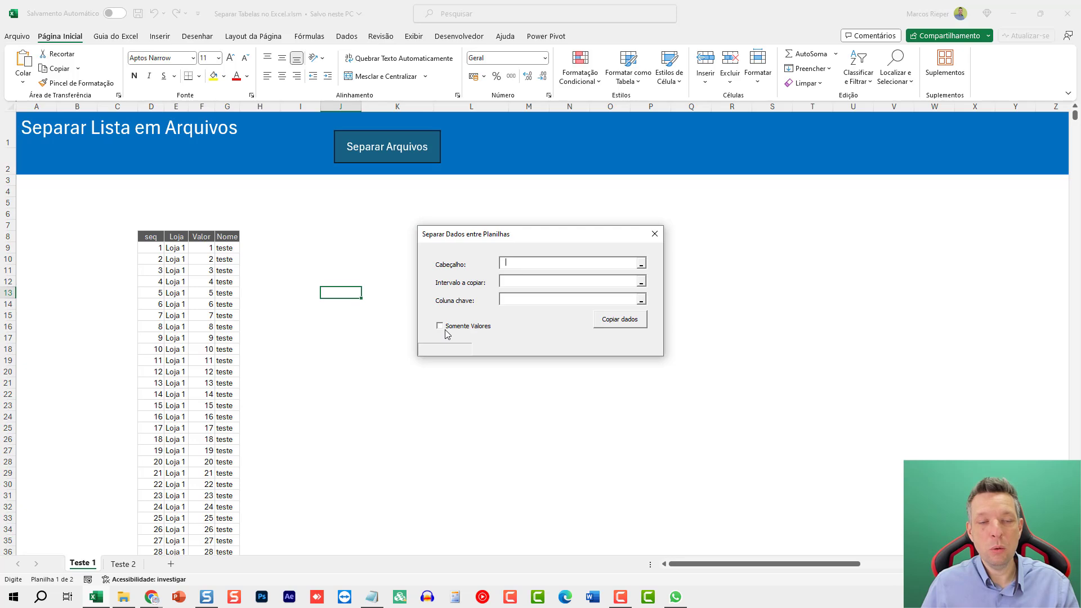
left_click(440, 326)
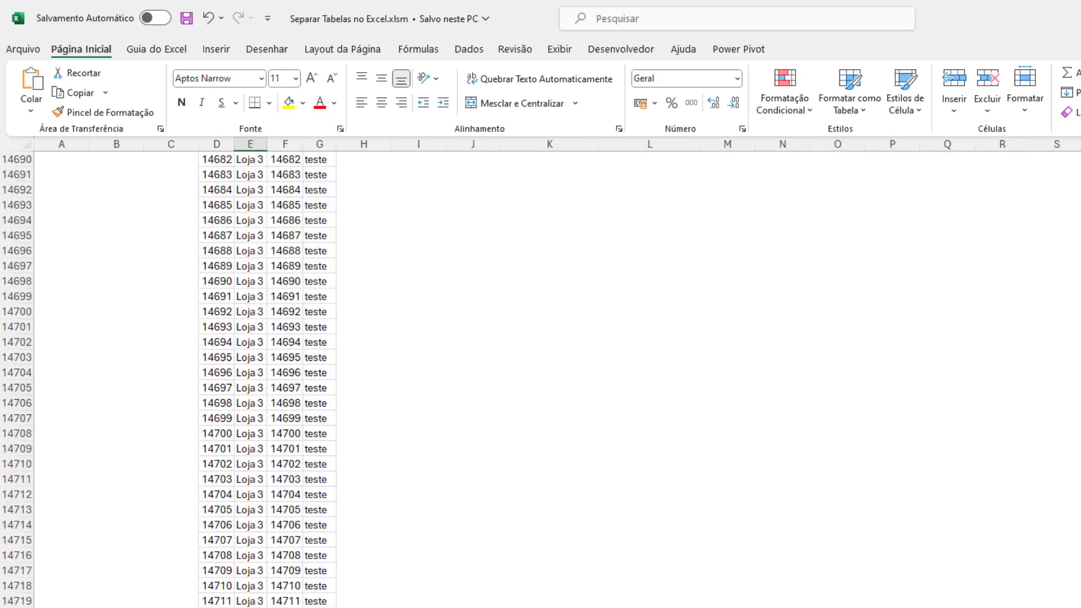
key("ctrl+Up")
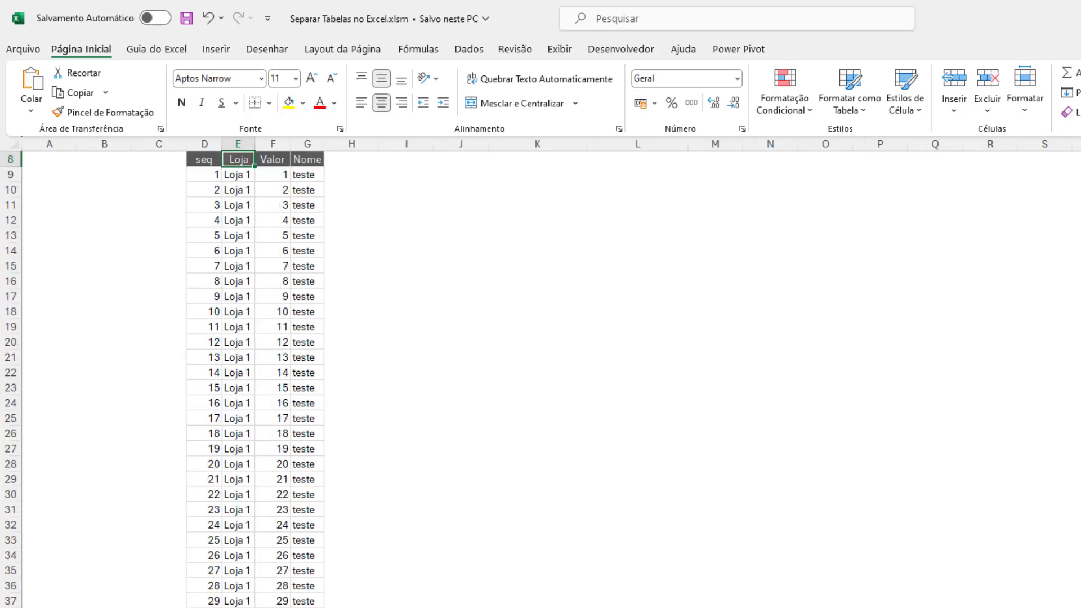
scroll(329, 579, "up", 3)
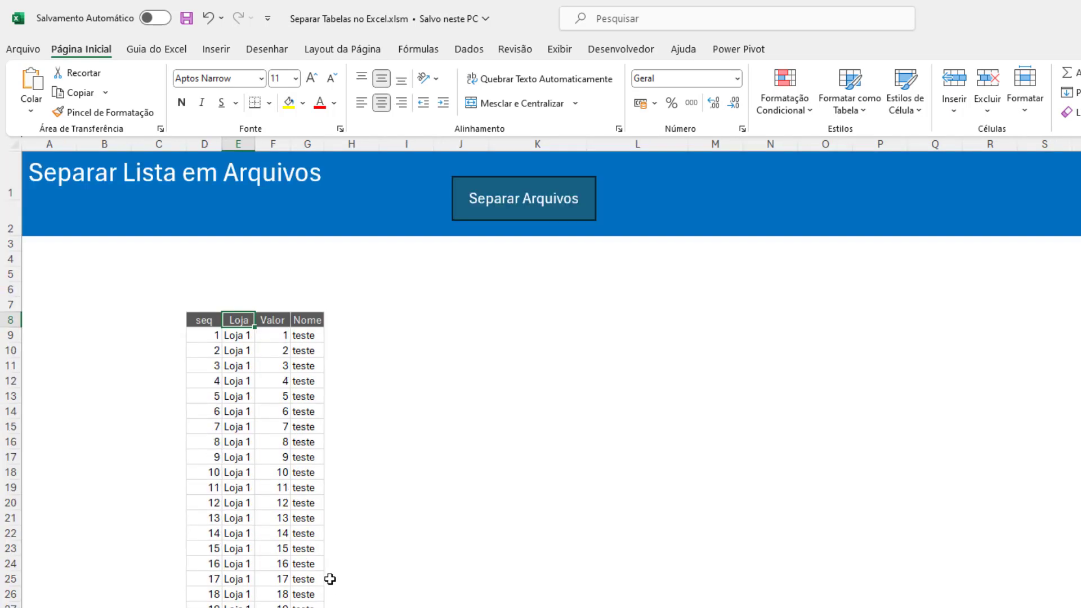
left_click(236, 352)
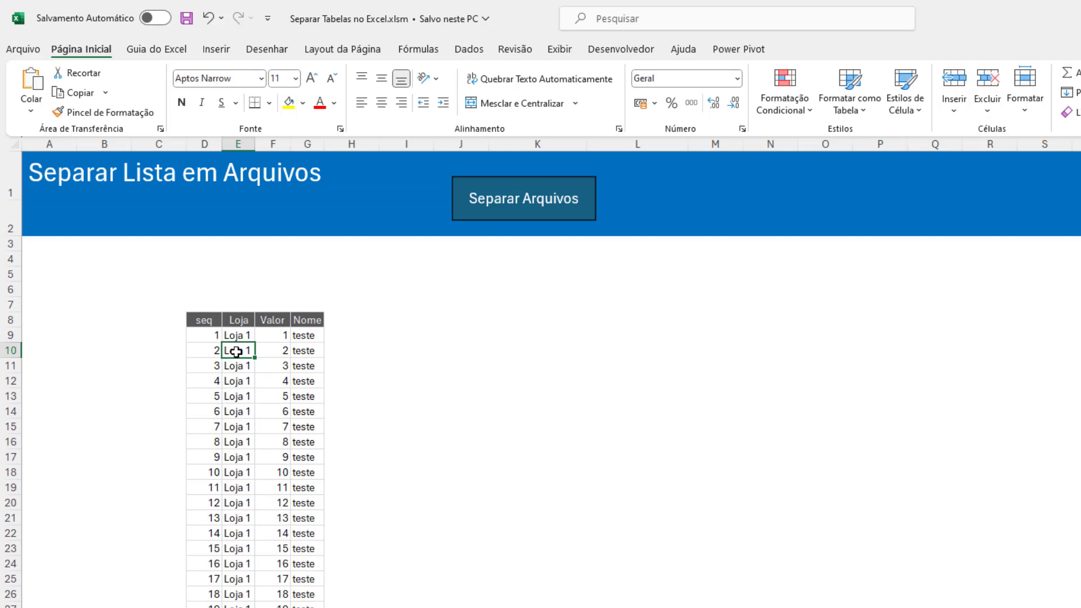
Reopen the split form, set header D8:G8 and select the data rows from D9 down.
left_click(499, 212)
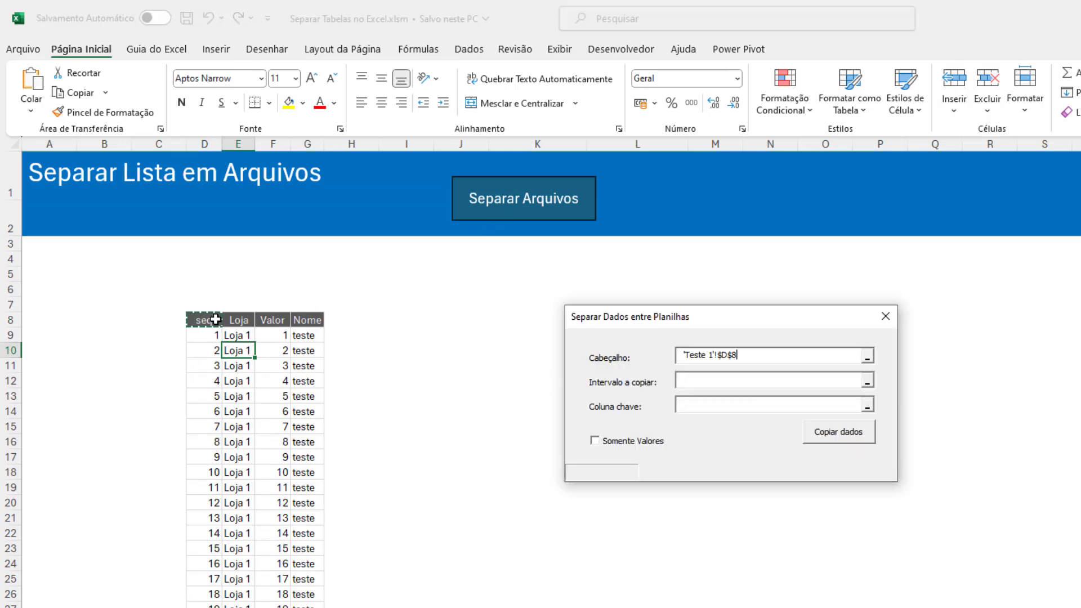
left_click_drag(210, 315, 308, 320)
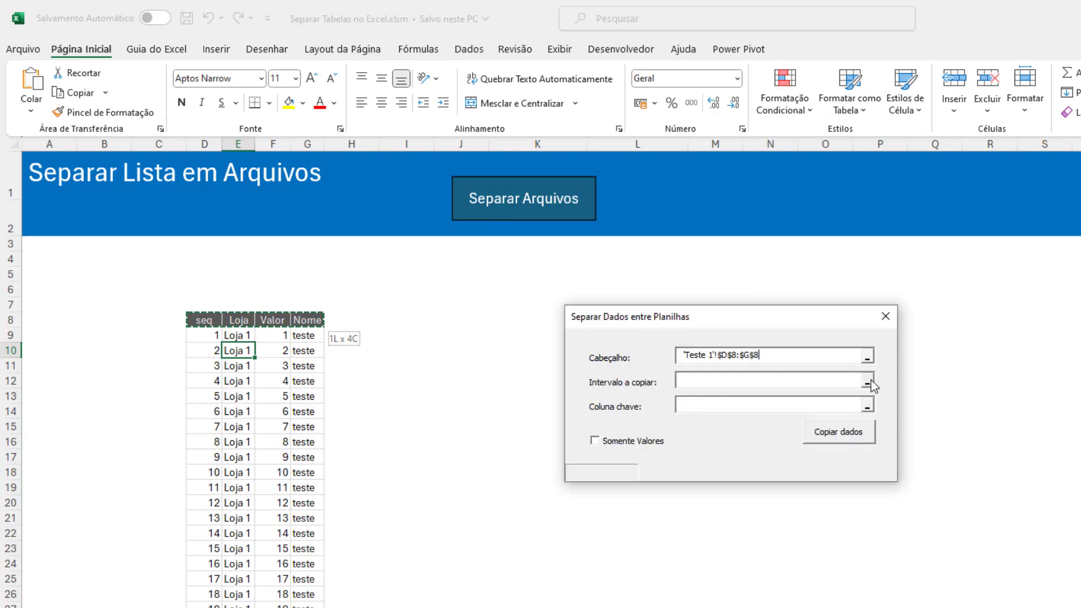
left_click(867, 383)
left_click(309, 365)
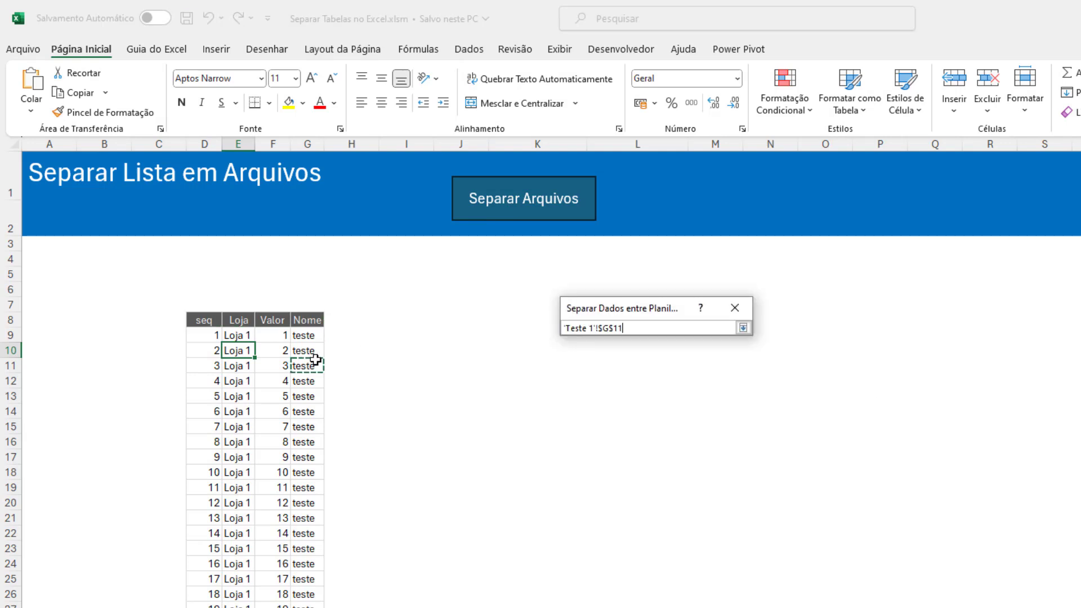
left_click_drag(308, 336, 195, 606)
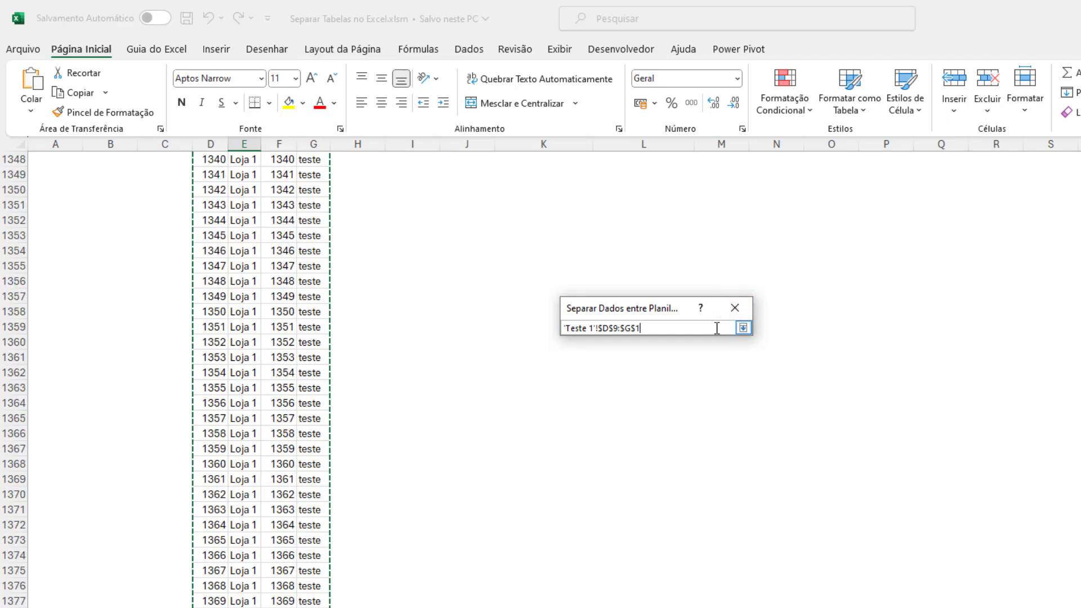
type("4720")
Correct the data range to D9:G14728.
double_click(642, 328)
left_click(563, 328)
left_click(743, 328)
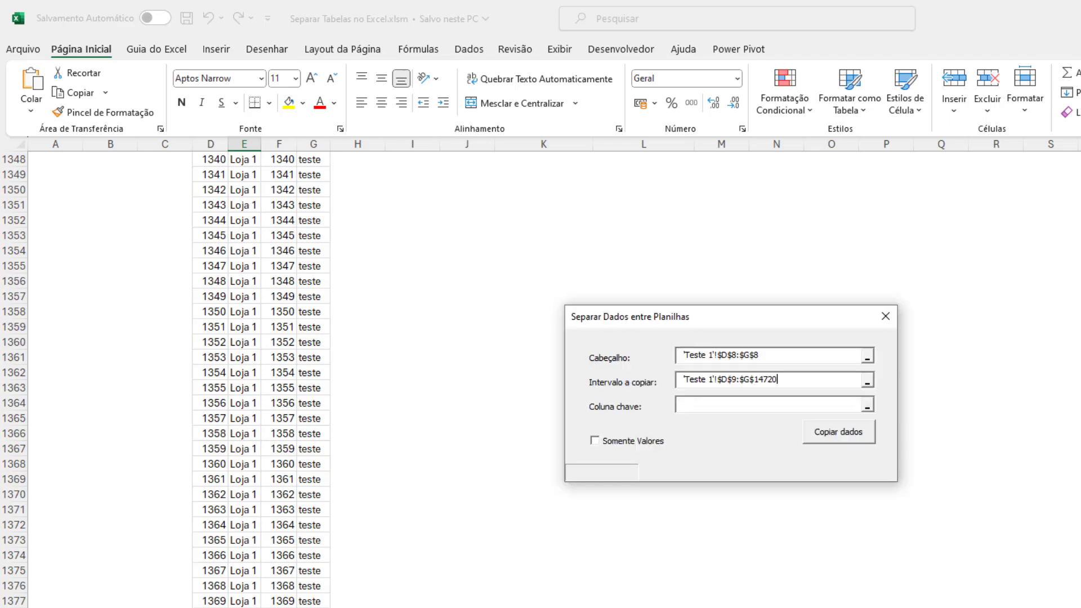
key("ctrl+End")
key("ctrl+shift+Up")
key("ctrl+shift+Left")
key("shift+Down")
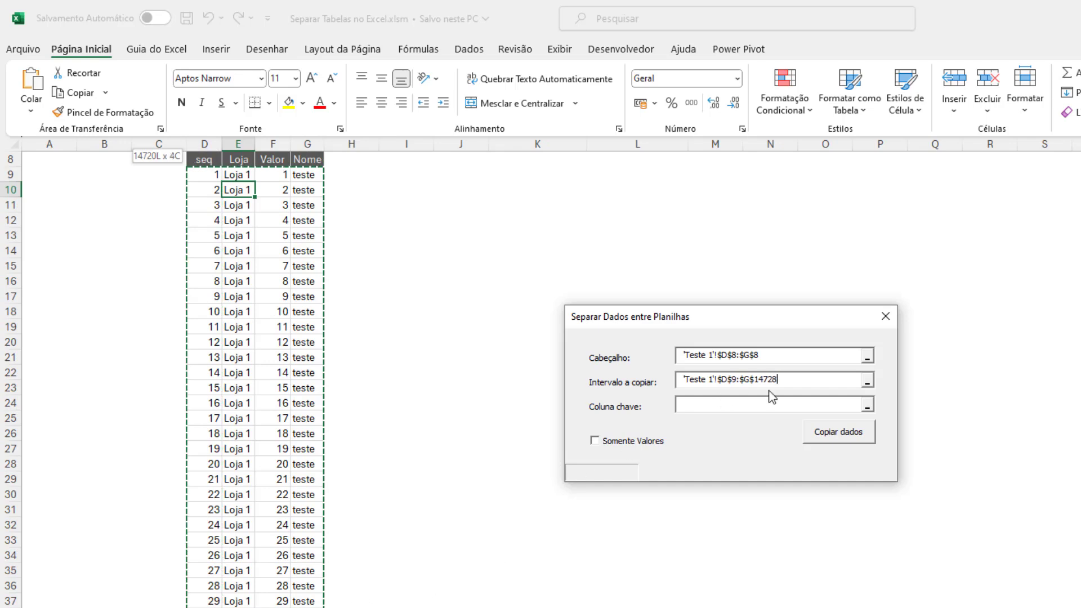
Set Loja cell E19 as the key column and launch the split.
left_click(701, 405)
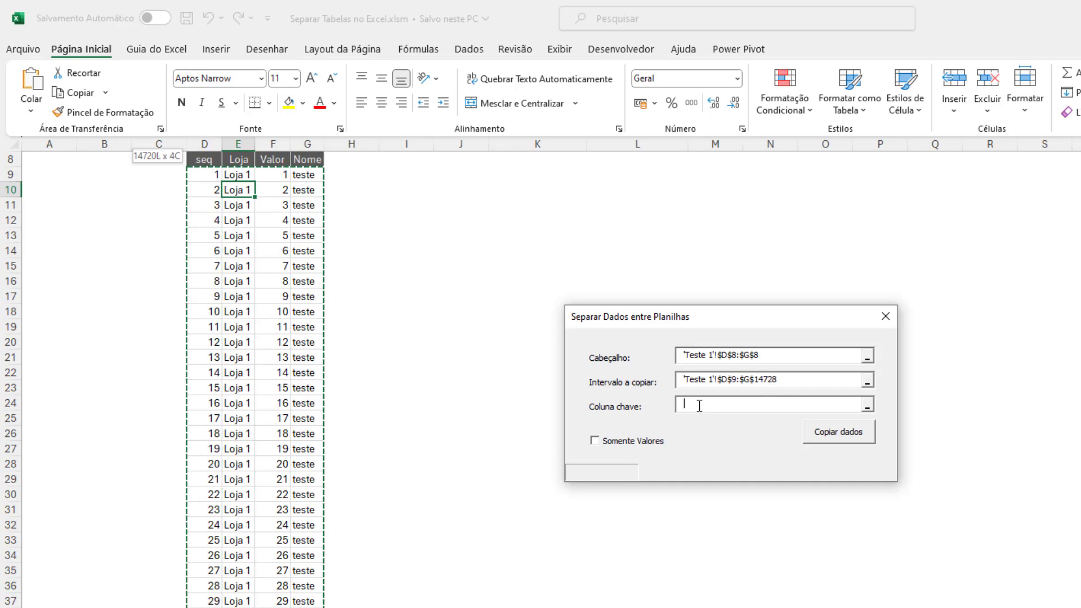
left_click(233, 281)
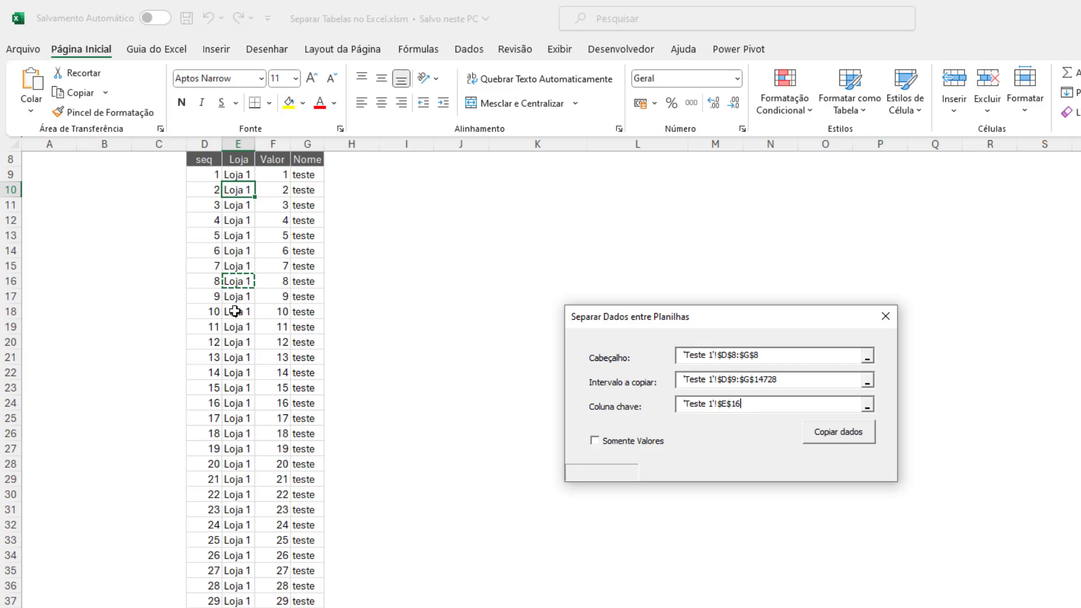
left_click(236, 321)
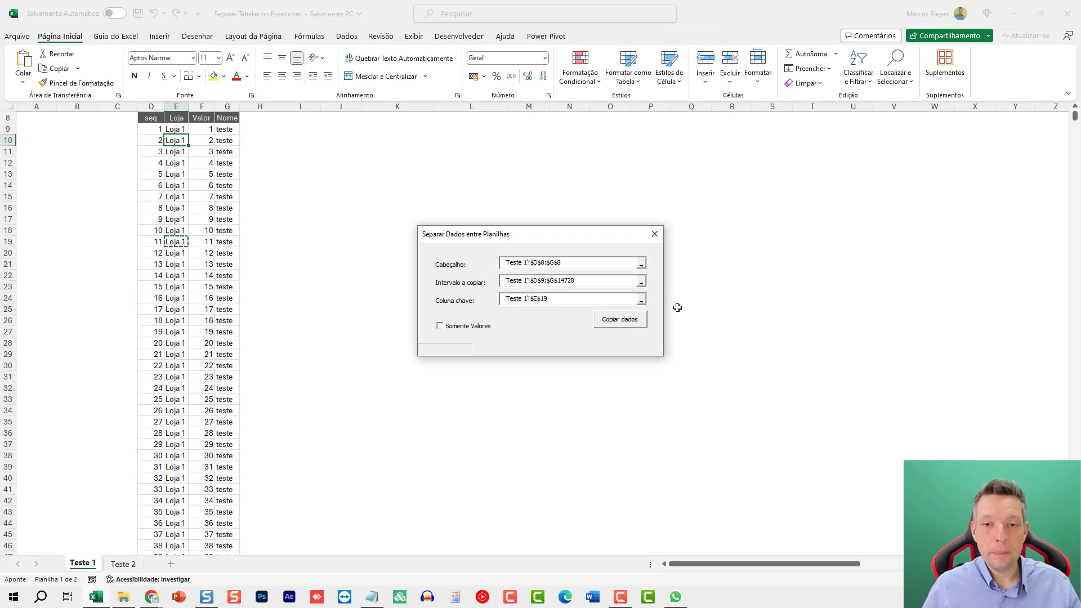
left_click(617, 332)
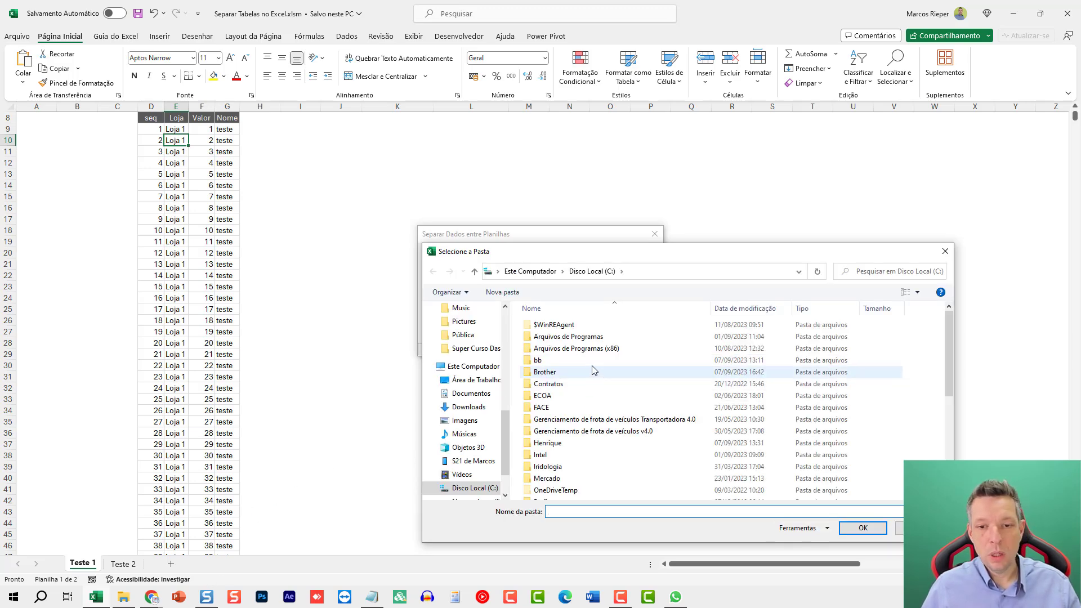
Create a new folder named 'Arquivos Separados' on drive C: and open it.
left_click(502, 292)
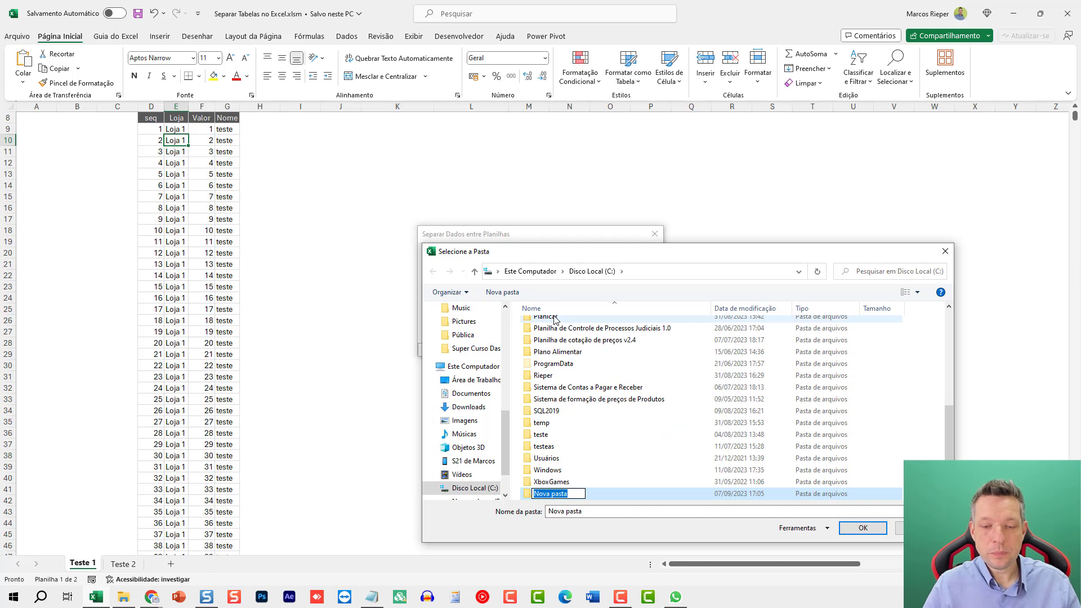
key("BackSpace")
type("Arqi")
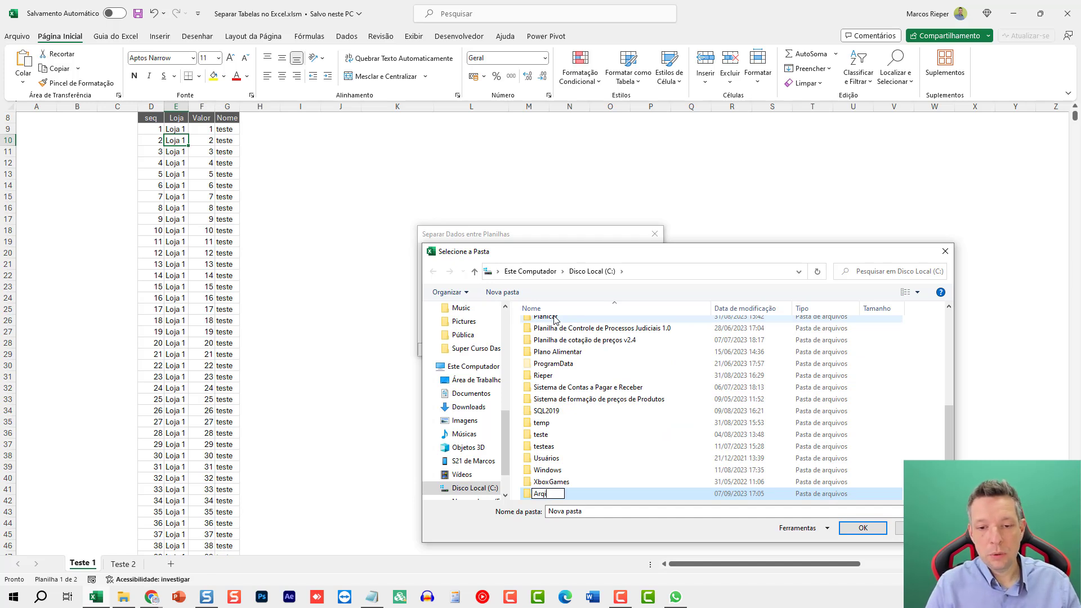
type("uvui")
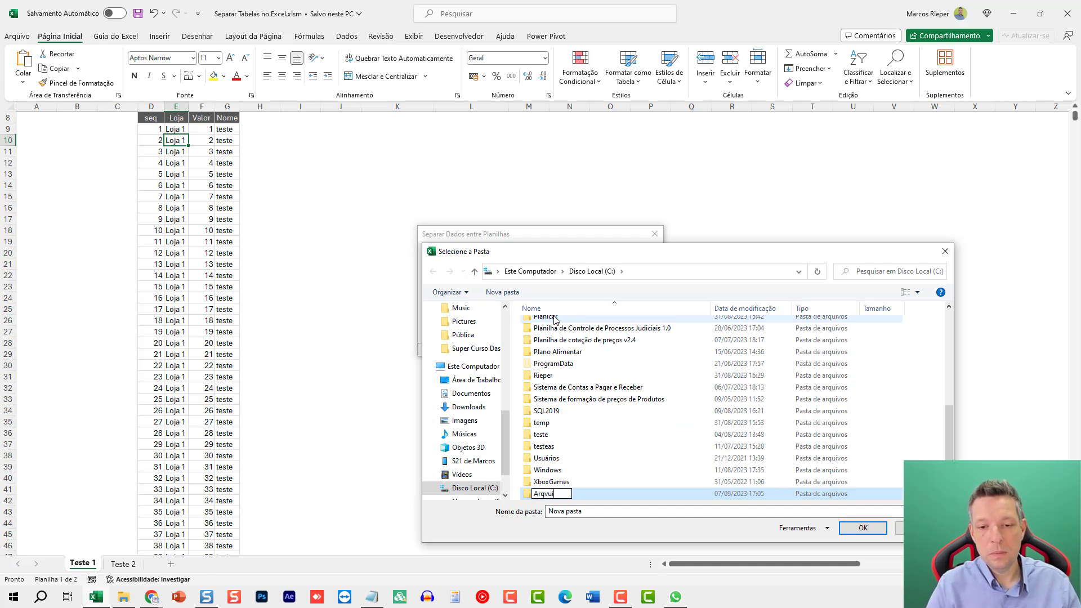
key("BackSpace")
type("uivos Separ")
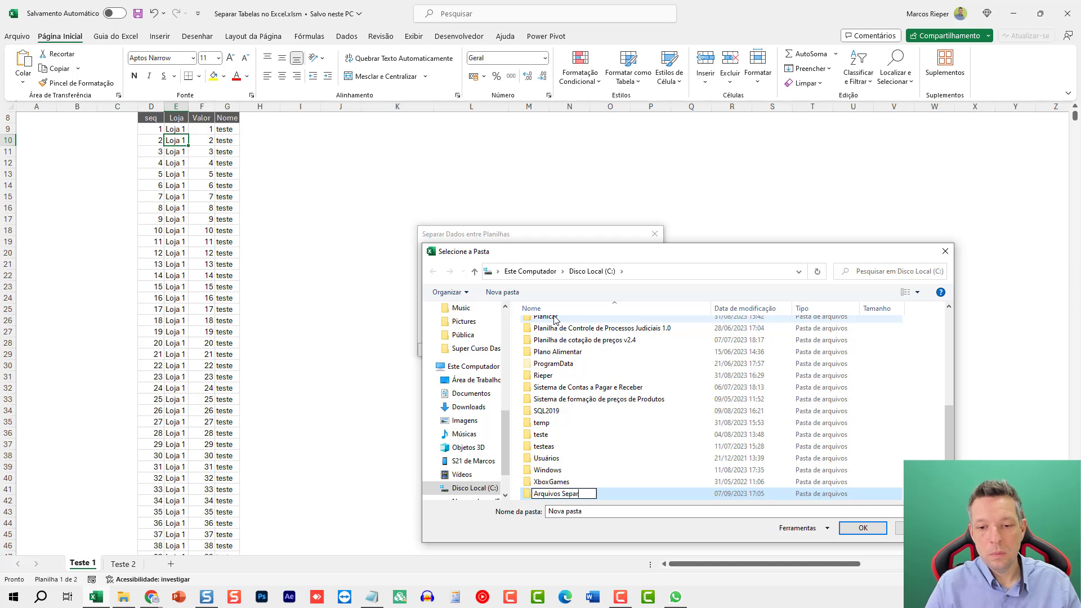
type("ados")
key("Return")
key("Return")
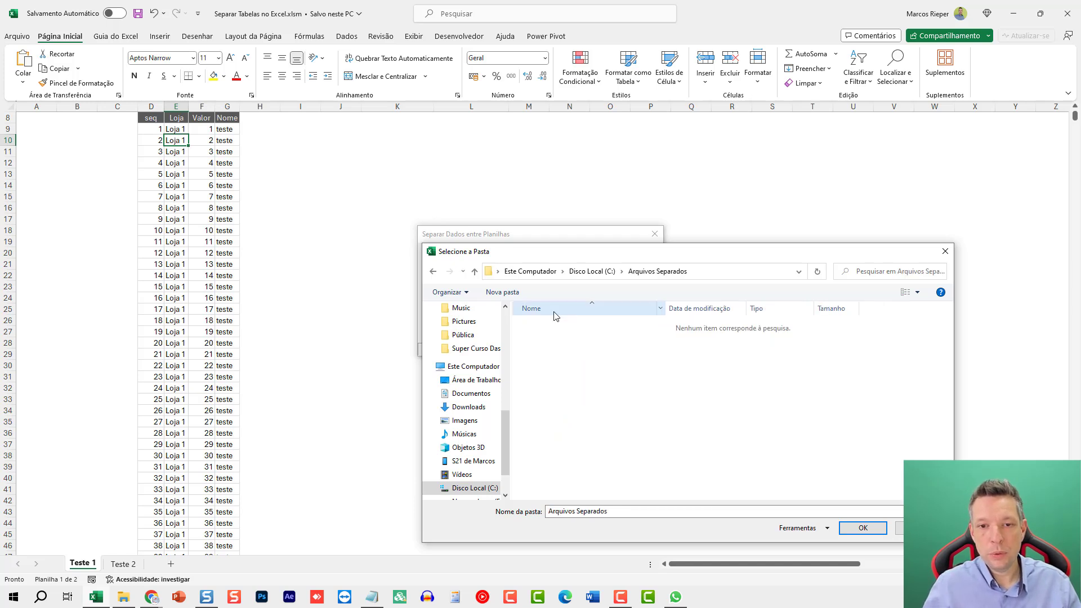
Check C:\Arquivos Separados in File Explorer, then return to the folder picker.
left_click(707, 276)
left_click(720, 363)
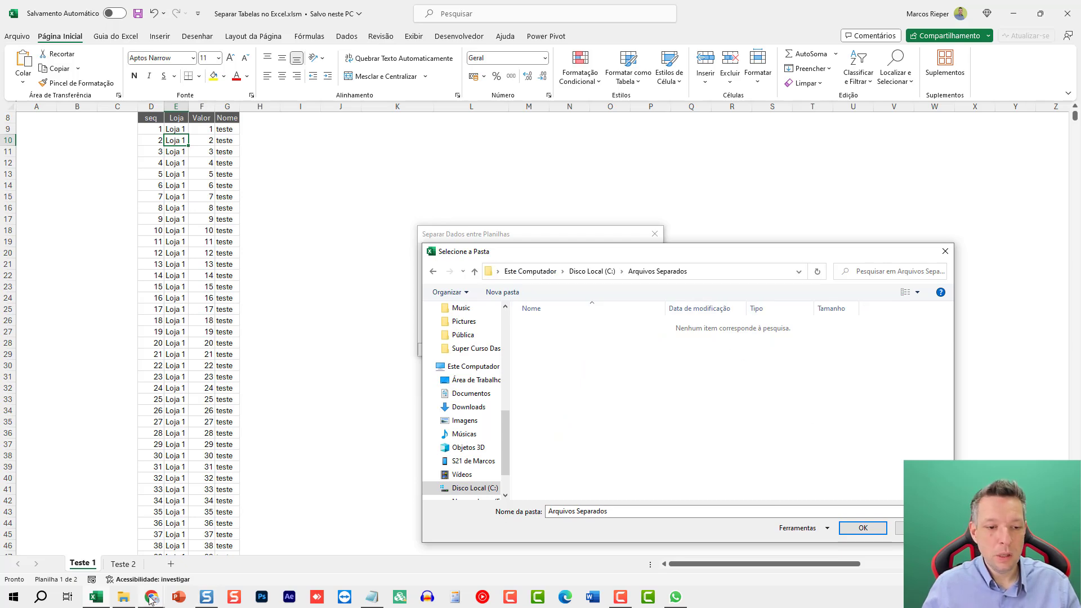
left_click(124, 597)
left_click(441, 40)
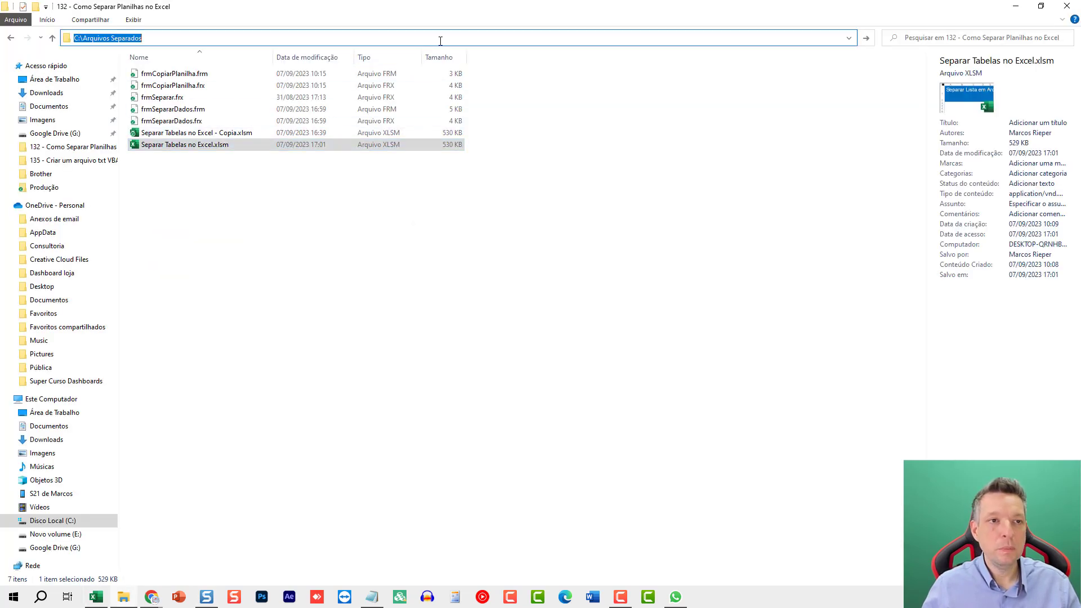
key("ctrl+v")
key("Return")
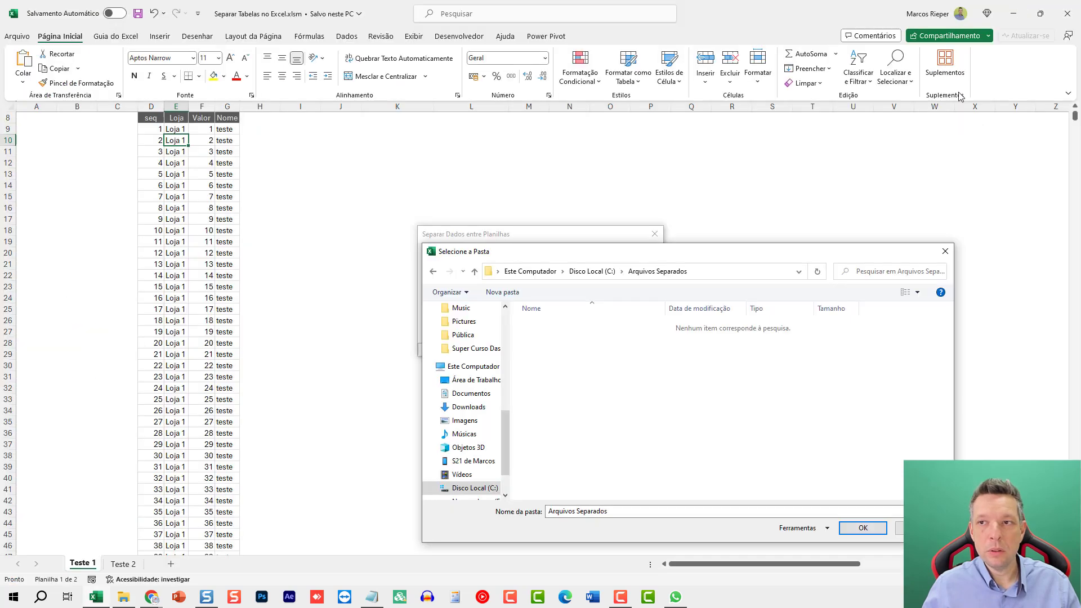
left_click(1016, 6)
Run the split into C:\Arquivos Separados, acknowledge completion, and view the Loja 1–3 workbooks.
left_click(877, 532)
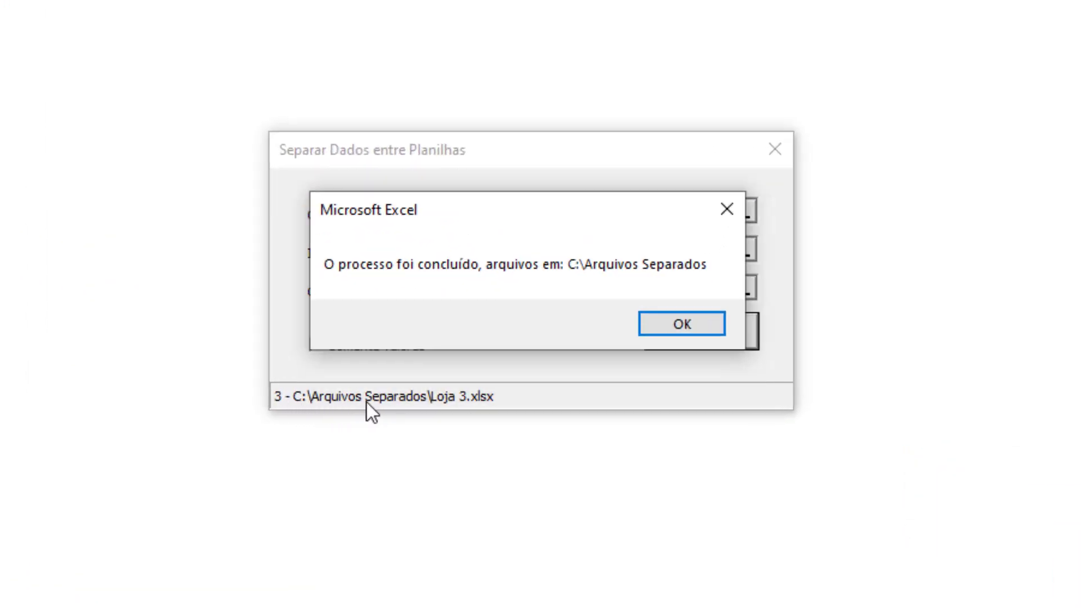
left_click(675, 323)
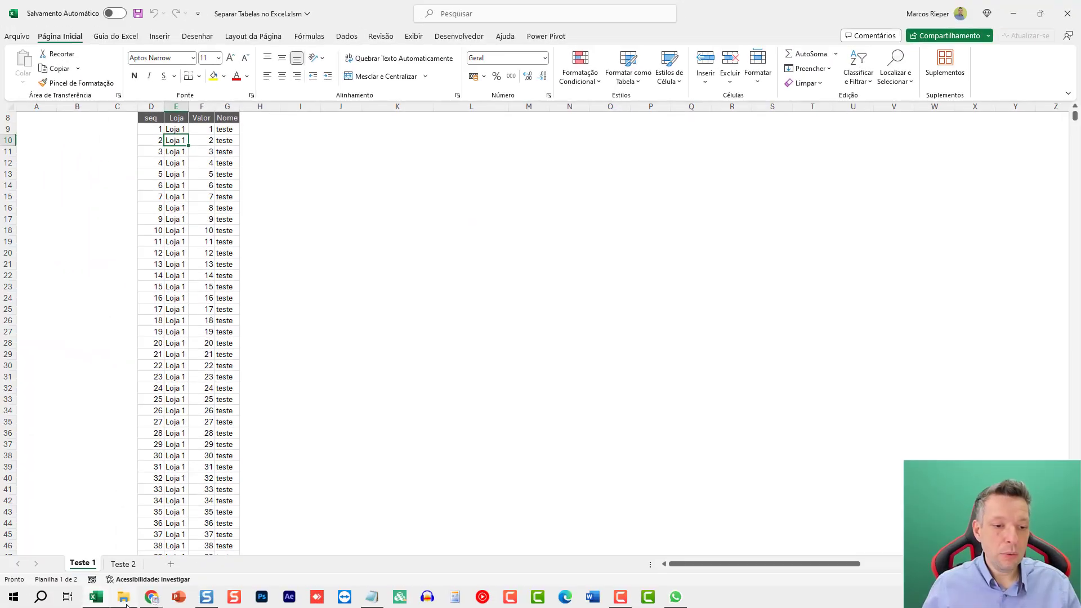
left_click(124, 597)
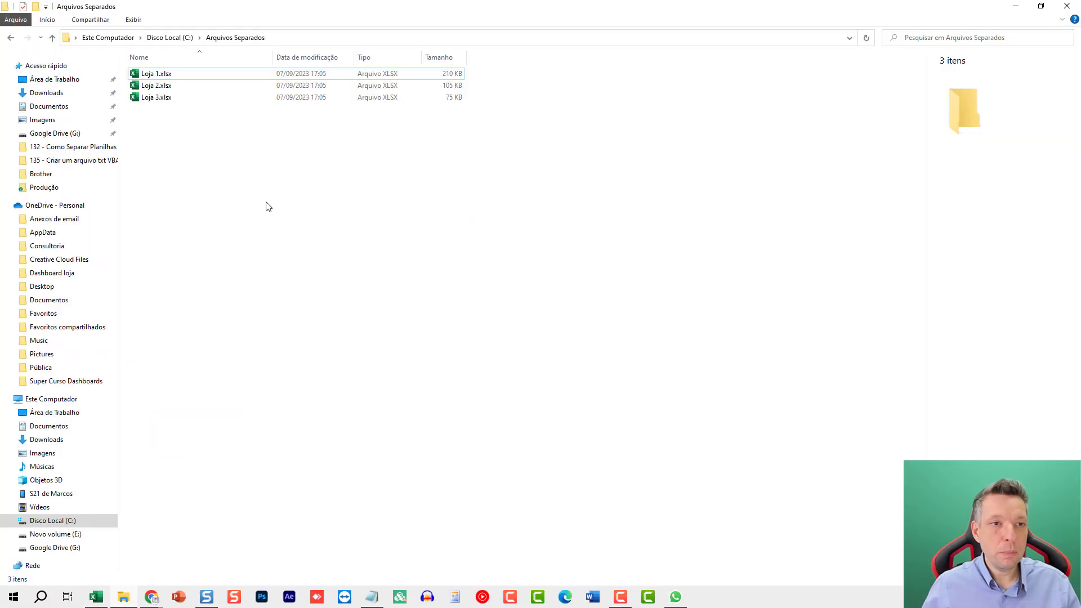
left_click(157, 74)
key("alt+Tab")
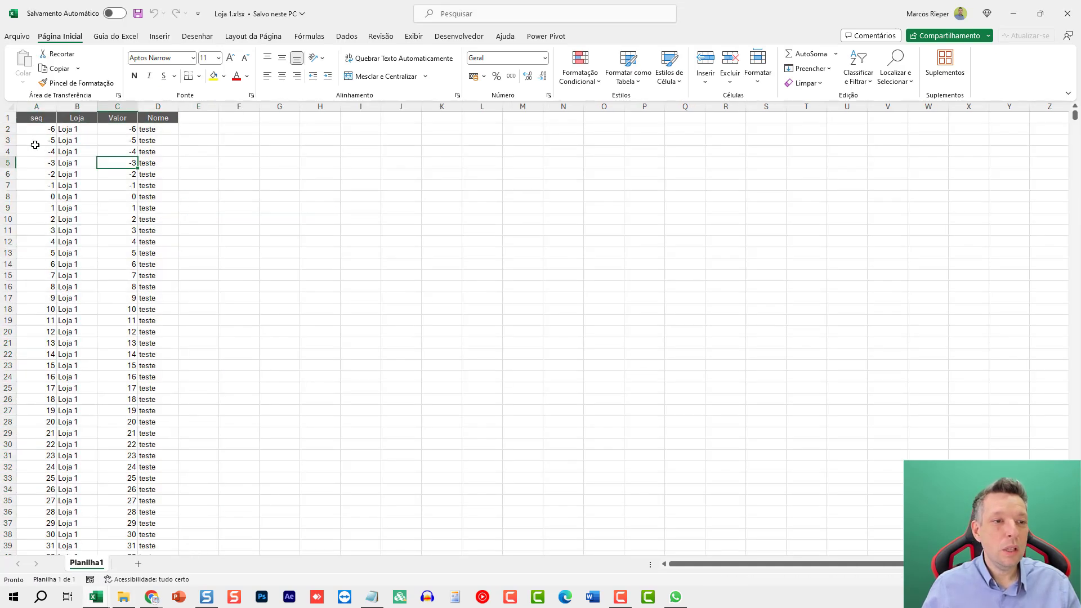
left_click(35, 145)
key("ctrl+Down")
key("ctrl+Up")
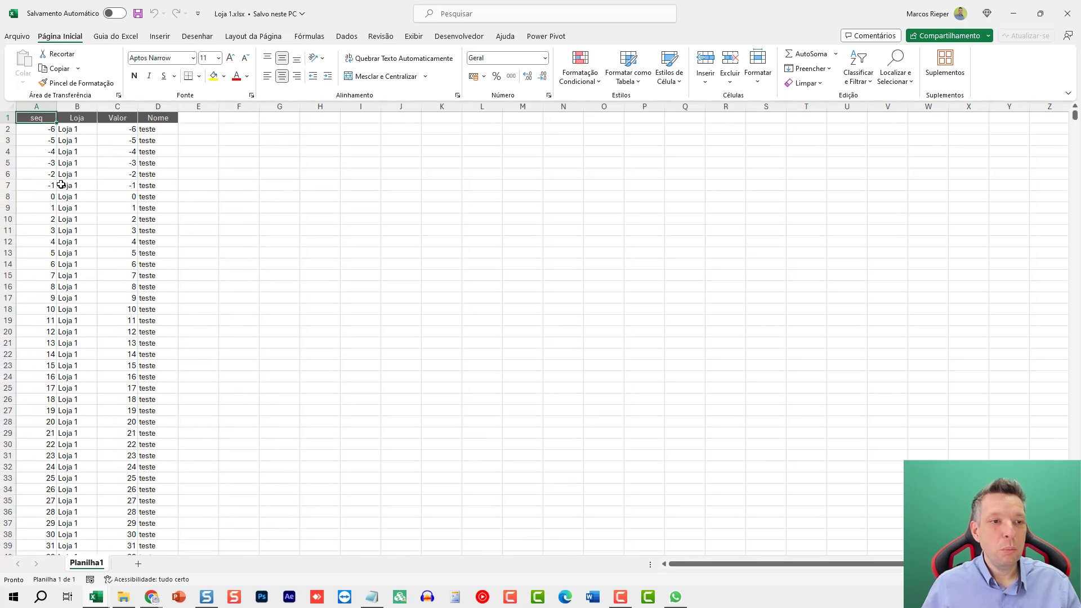
key("Down")
double_click(53, 154)
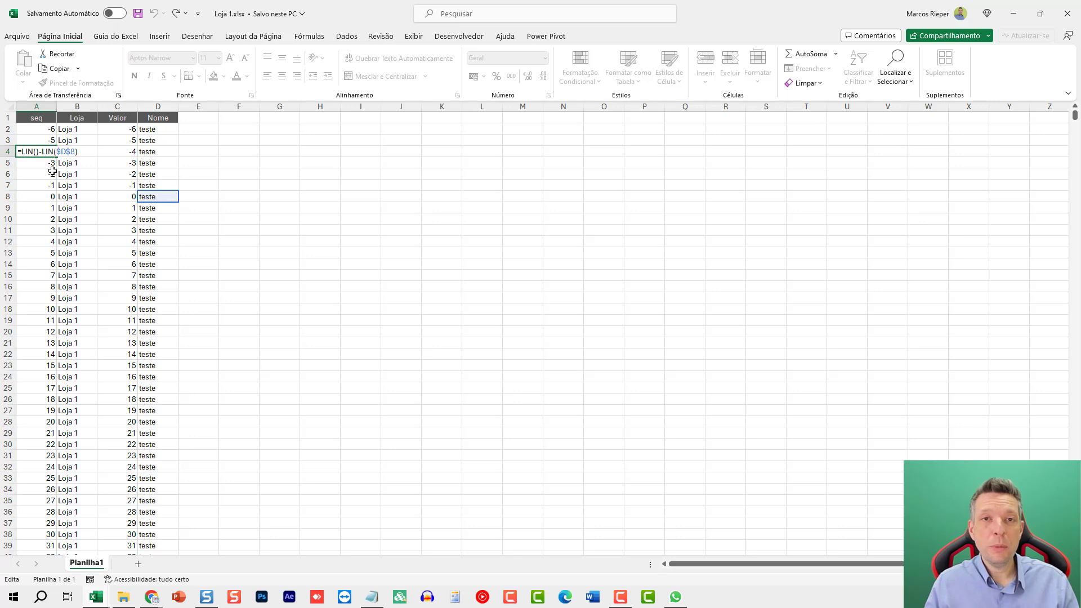
key("Escape")
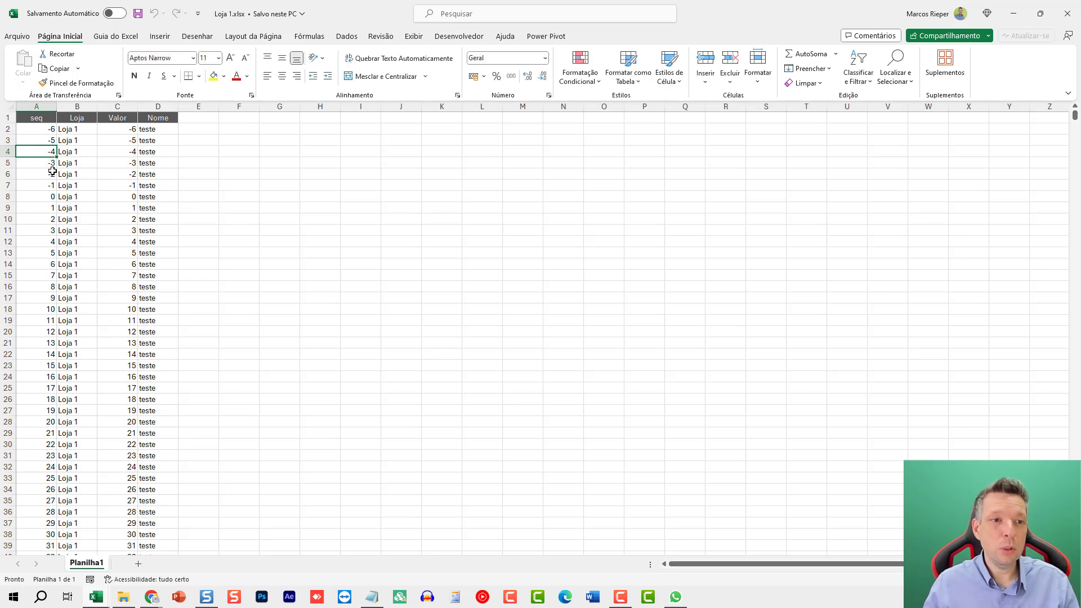
left_click(116, 155)
double_click(116, 215)
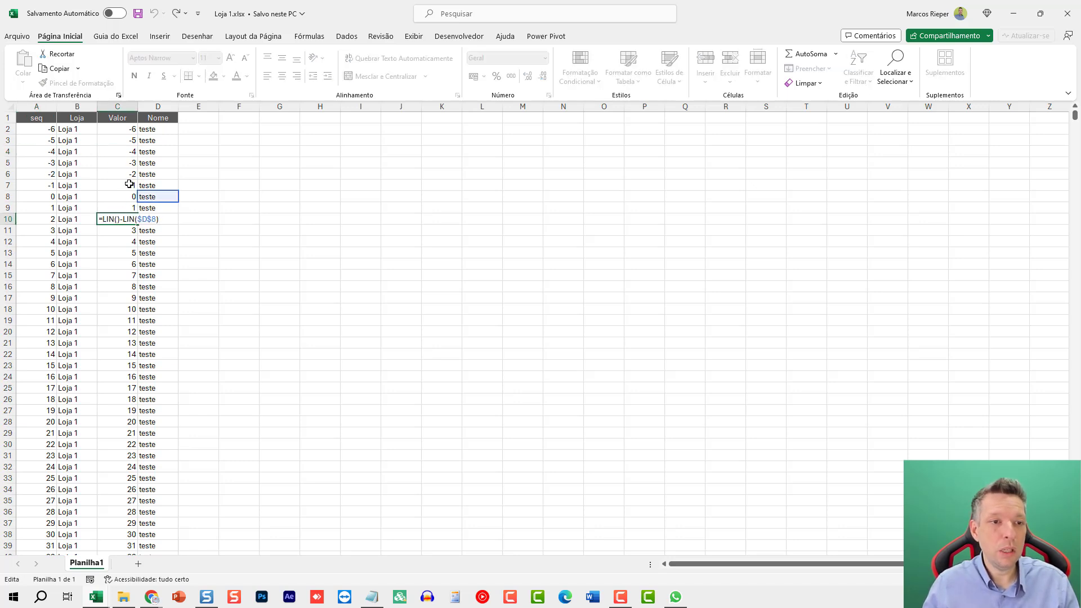
left_click(50, 252)
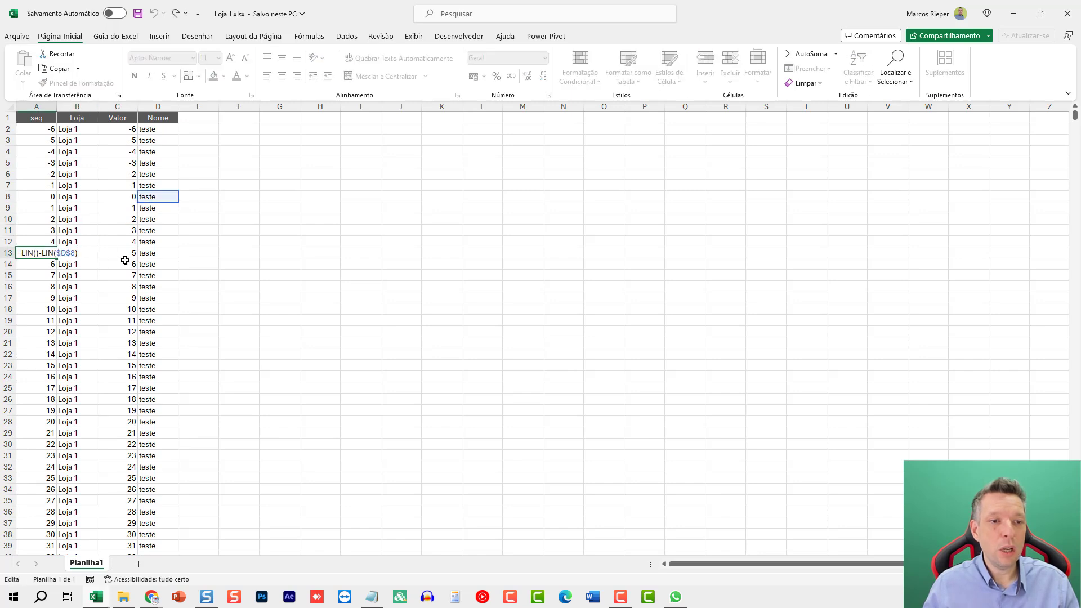
left_click(143, 244)
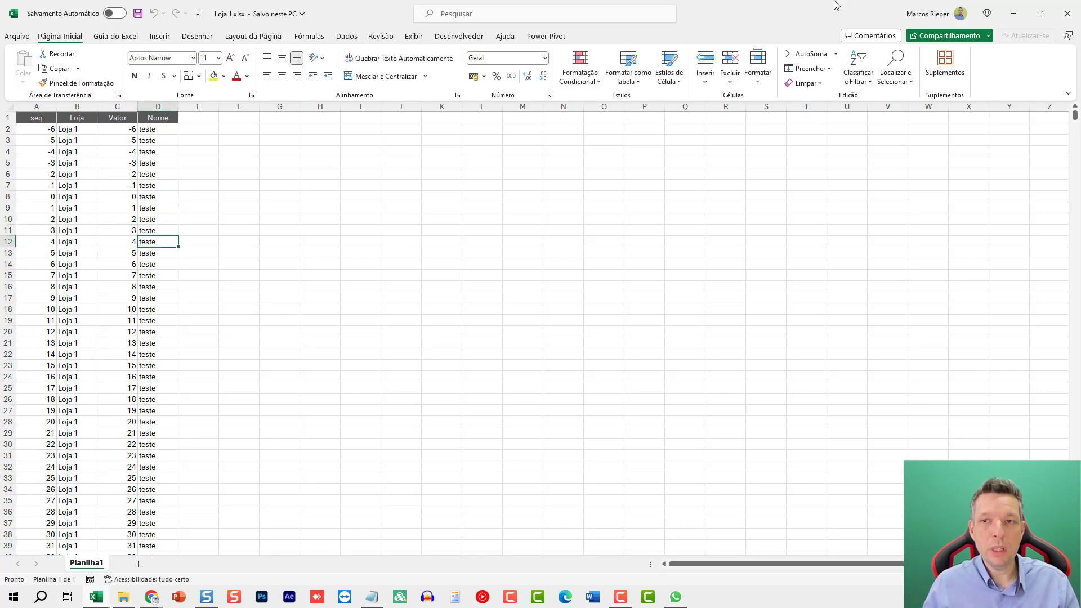
Close Loja 1.xlsx and return to the splitting workbook.
left_click(1067, 13)
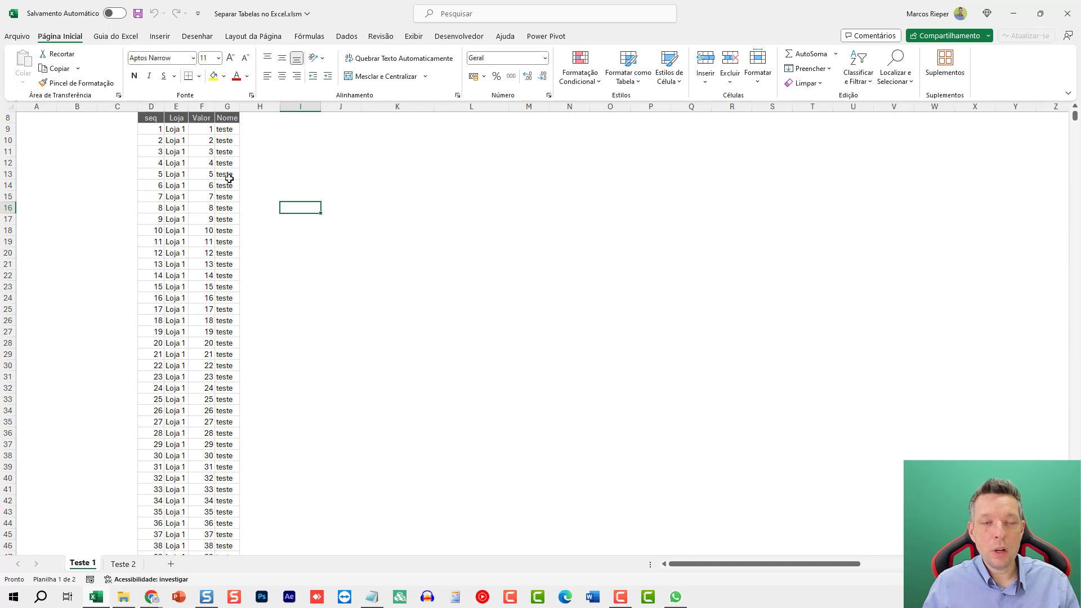
left_click(125, 600)
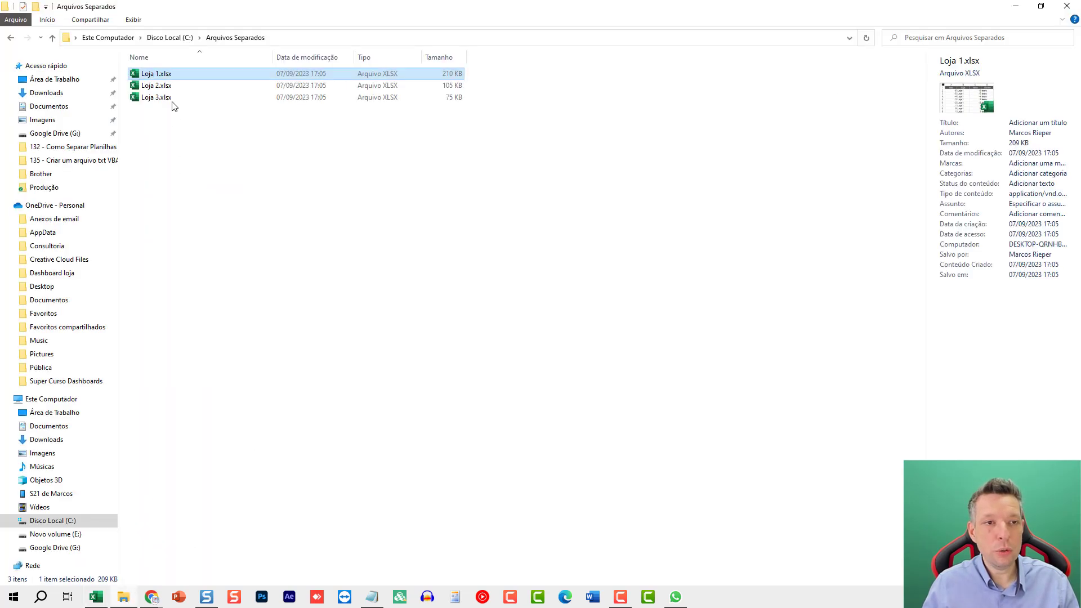
left_click(1016, 6)
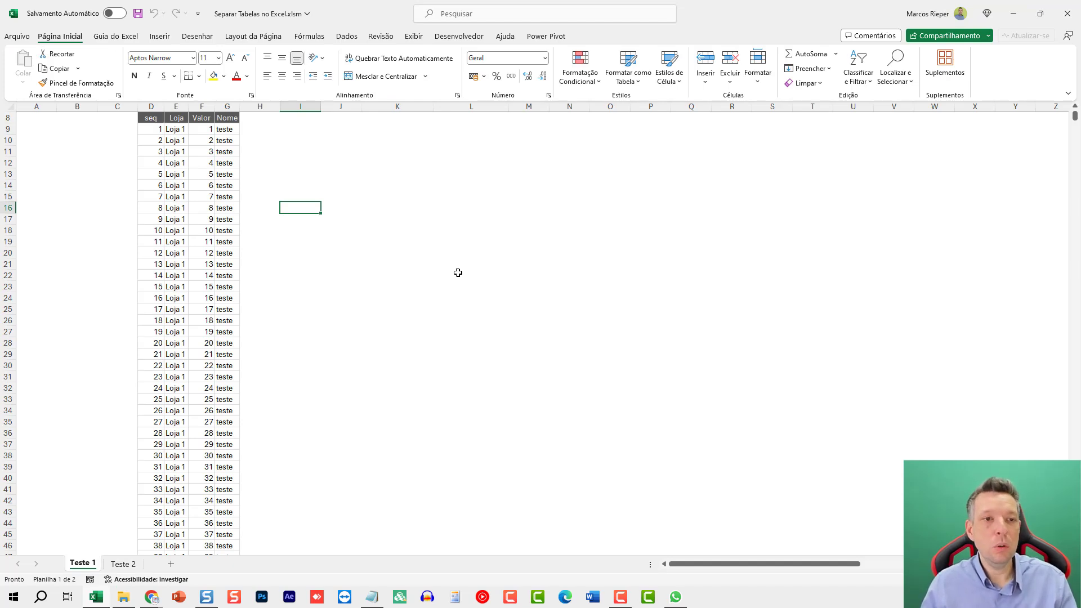
scroll(459, 270, "up", 3)
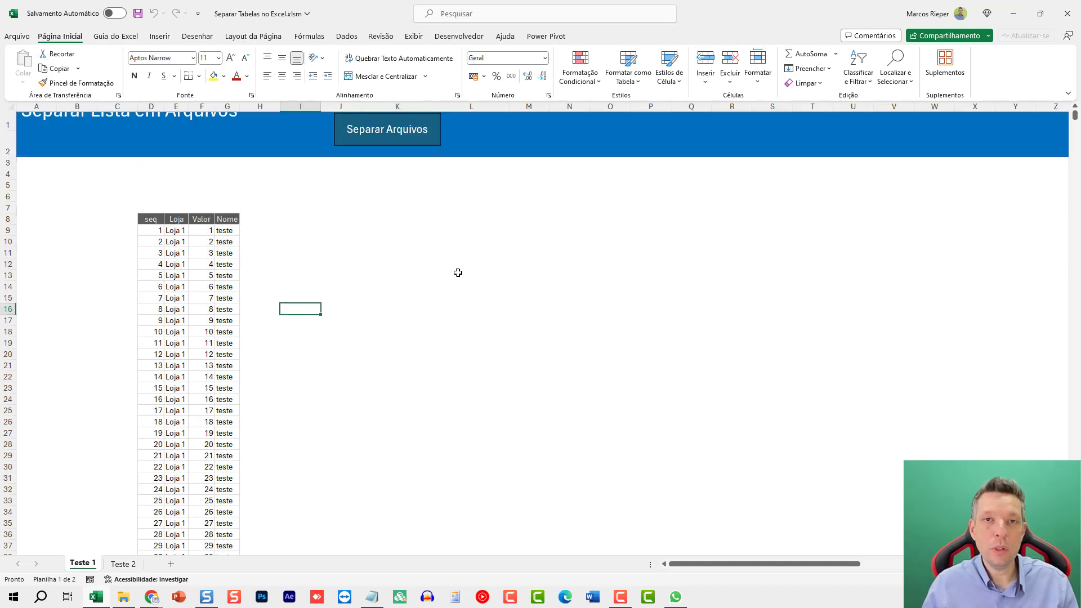
In the split form, set header D8:G8 and copy range D9:G14728.
left_click(385, 138)
left_click_drag(155, 225, 228, 219)
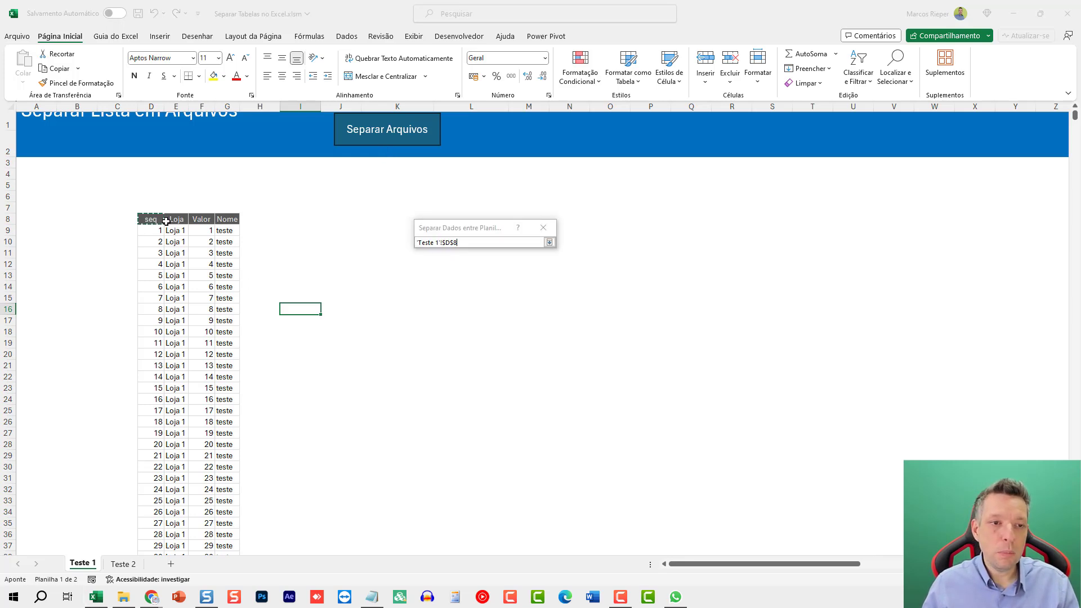
left_click(519, 281)
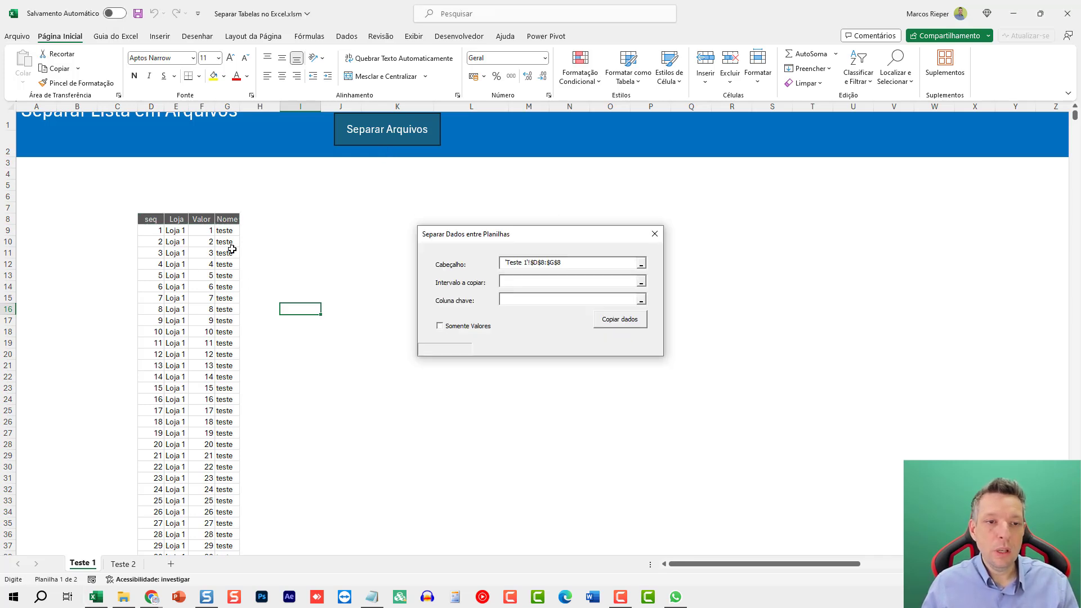
left_click_drag(155, 230, 234, 245)
key("ctrl+shift+Down")
key("ctrl+shift+Up")
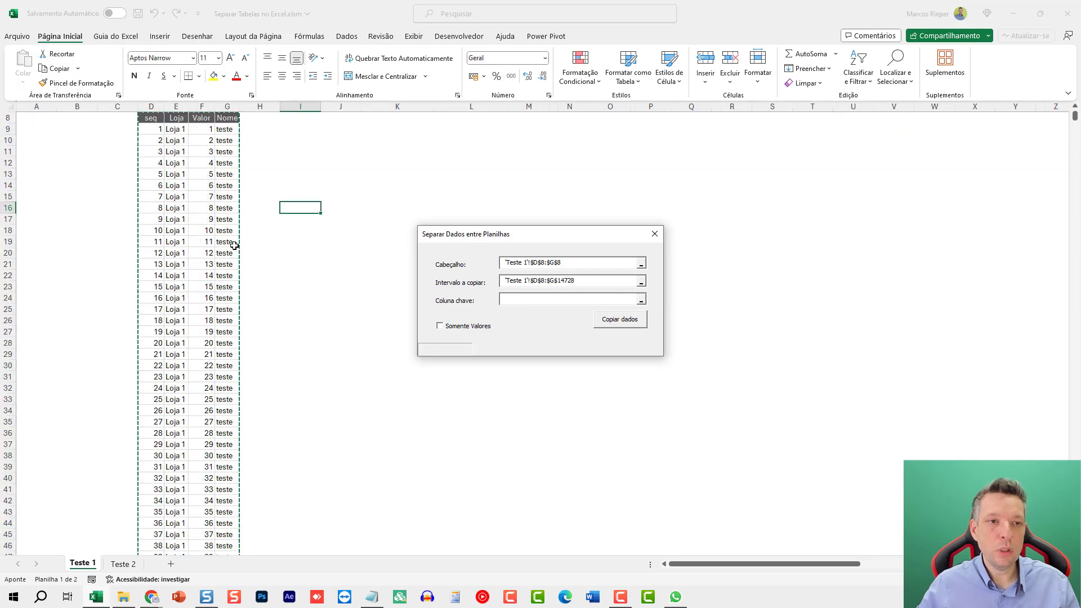
key("ctrl+shift+Down")
key("ctrl+shift+Up")
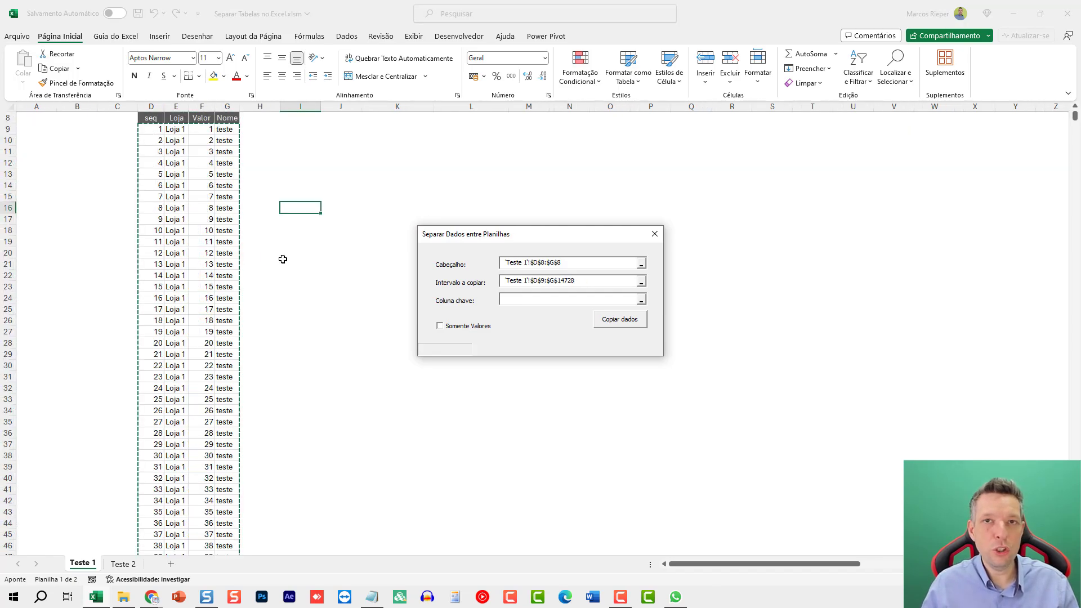
scroll(283, 259, "up", 3)
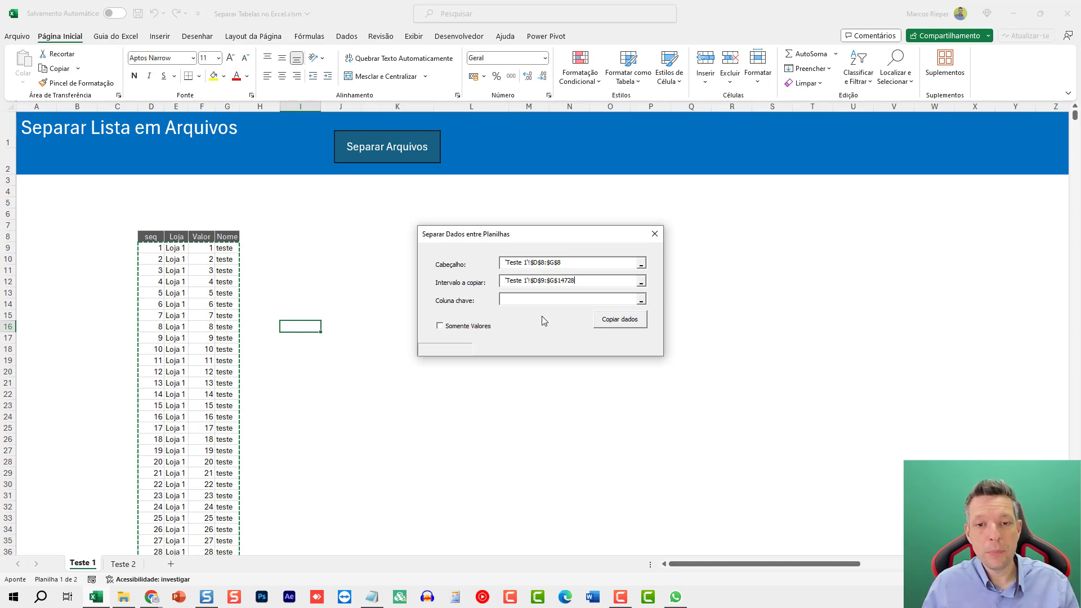
Set Loja cell E14 as key column, tick Somente Valores, and run Copiar dados.
left_click(519, 300)
left_click(176, 304)
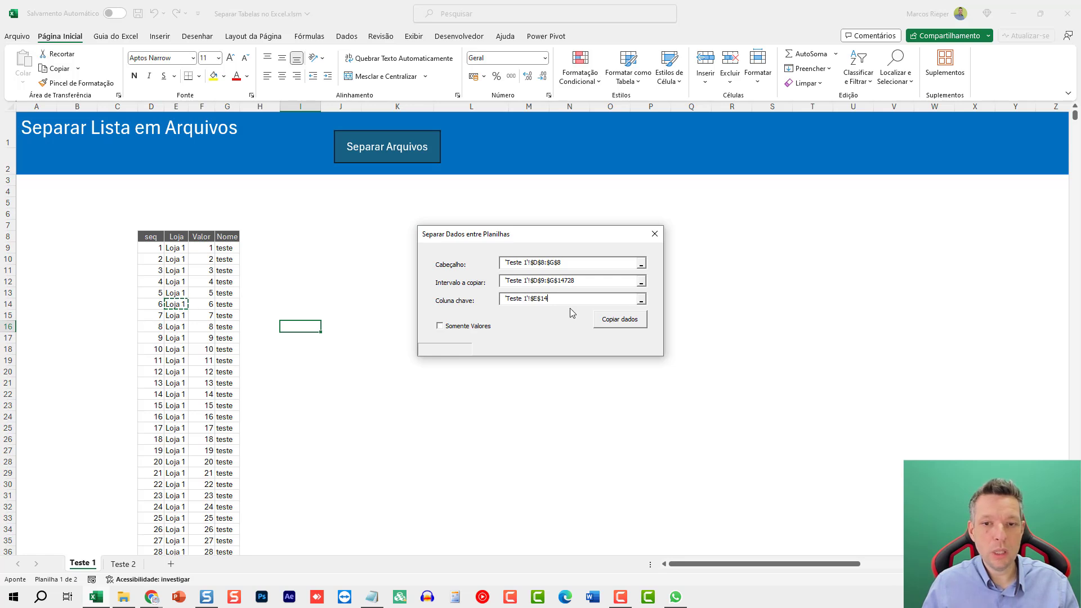
left_click(454, 332)
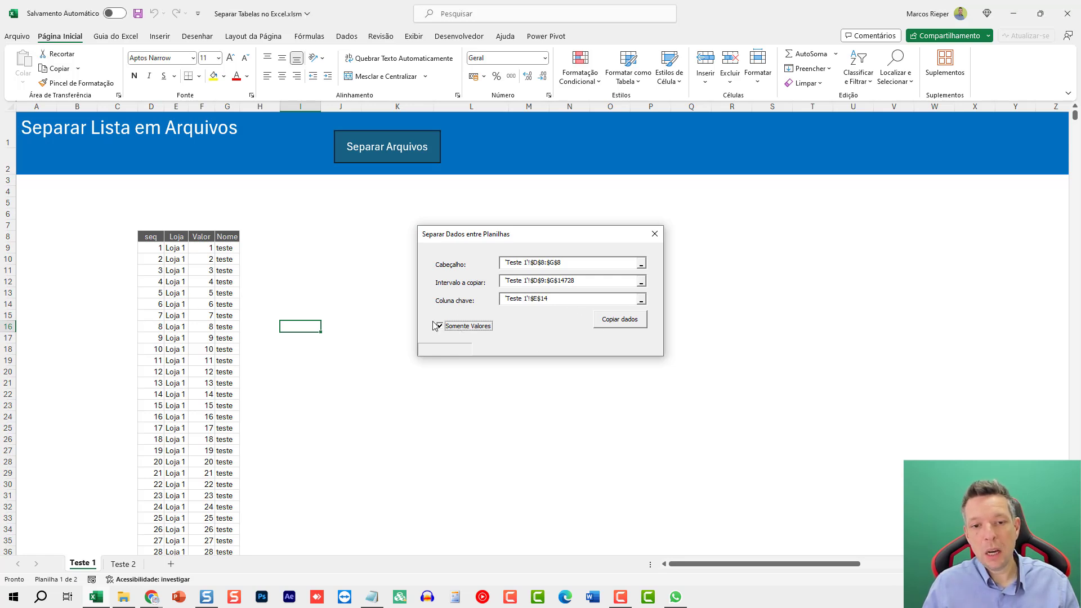
left_click(621, 326)
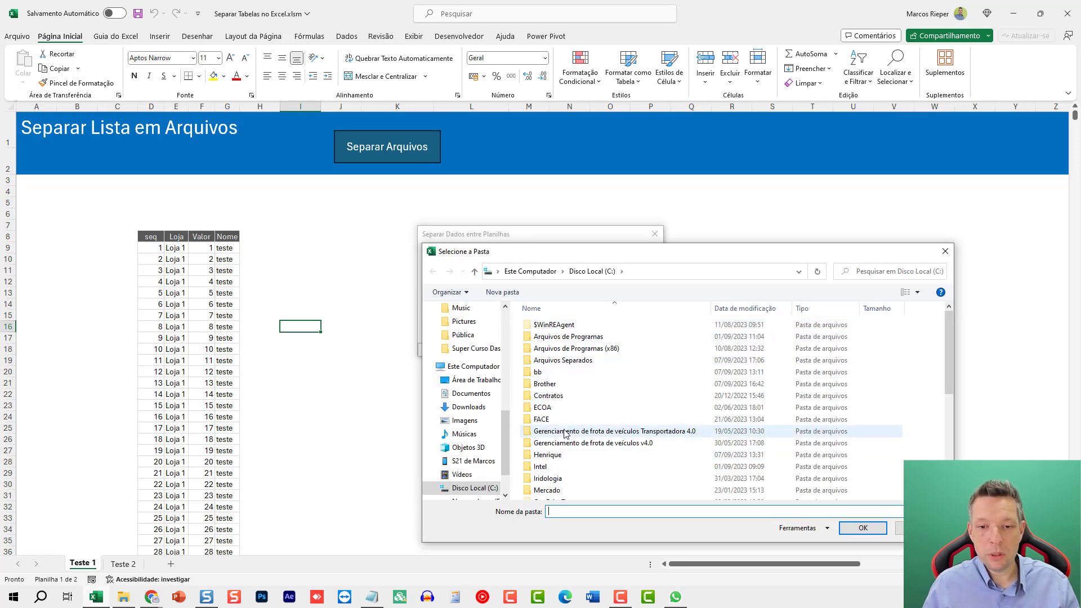
Choose C:\Arquivos Separados as the destination and run the values-only split.
left_click(125, 600)
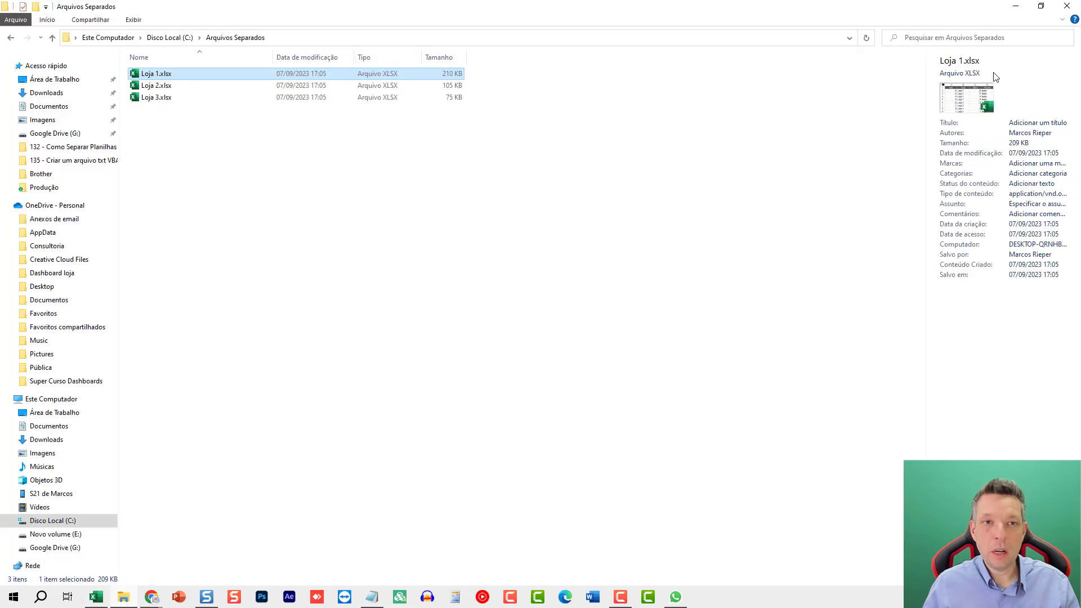
left_click(1006, 15)
left_click(569, 337)
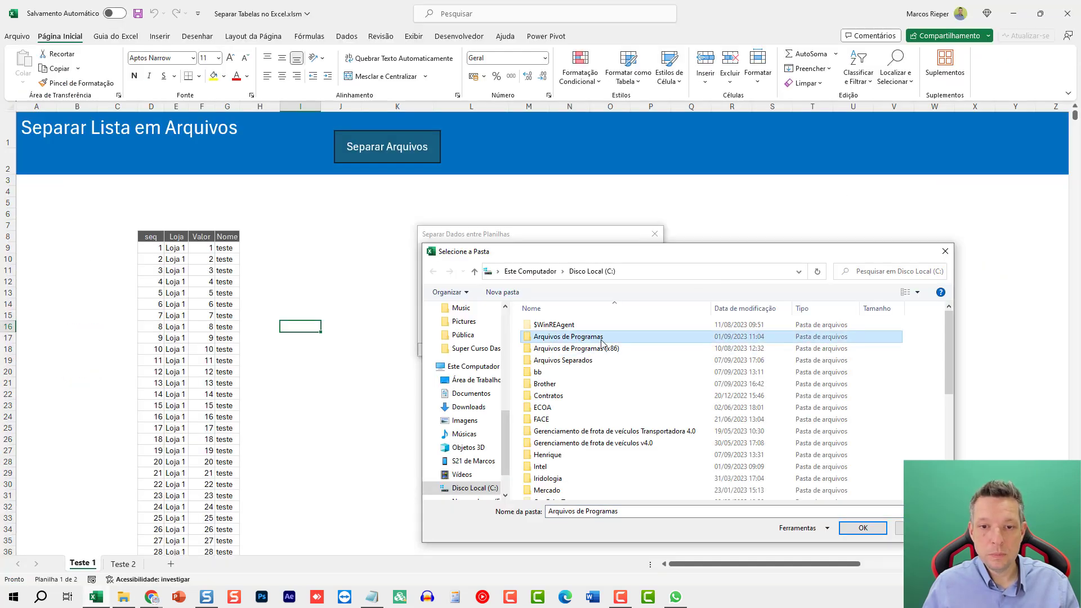
left_click(582, 363)
double_click(582, 364)
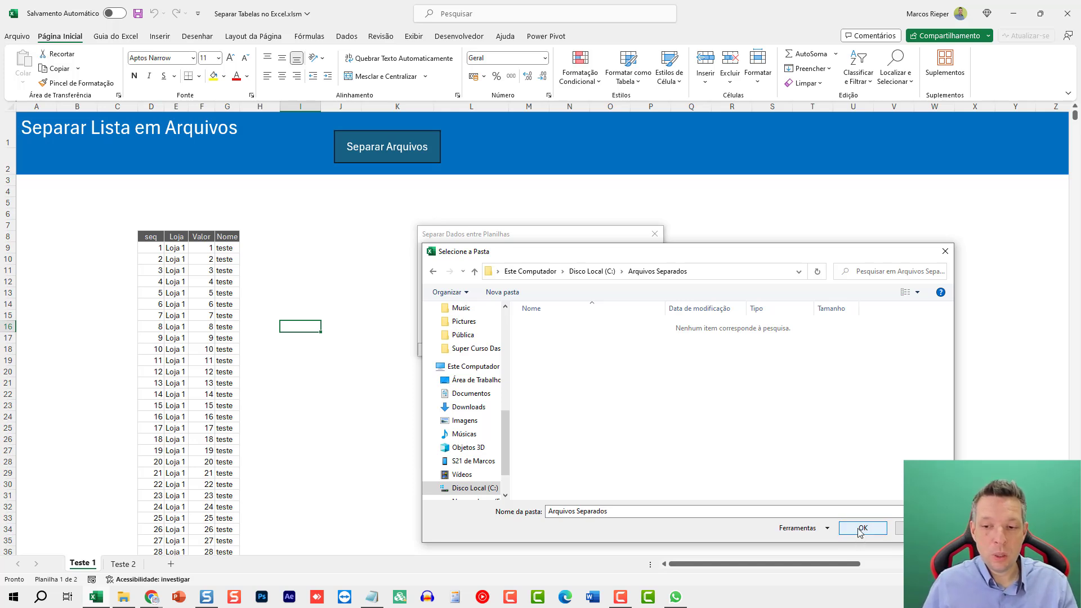
left_click(862, 527)
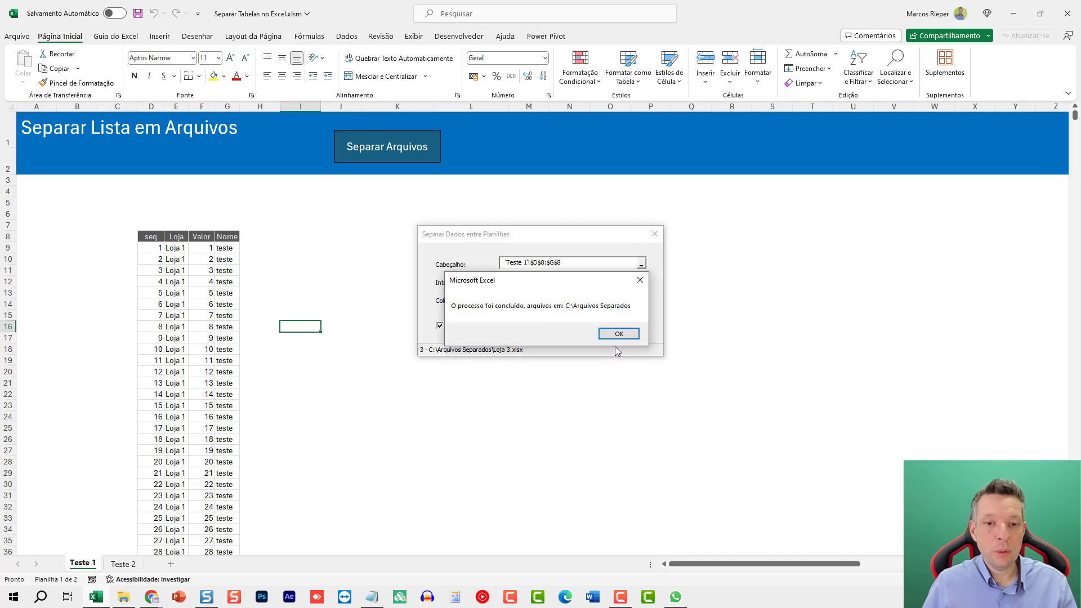
Open the regenerated Loja 1.xlsx, confirm its values end at seq 8320, and close it.
left_click(618, 334)
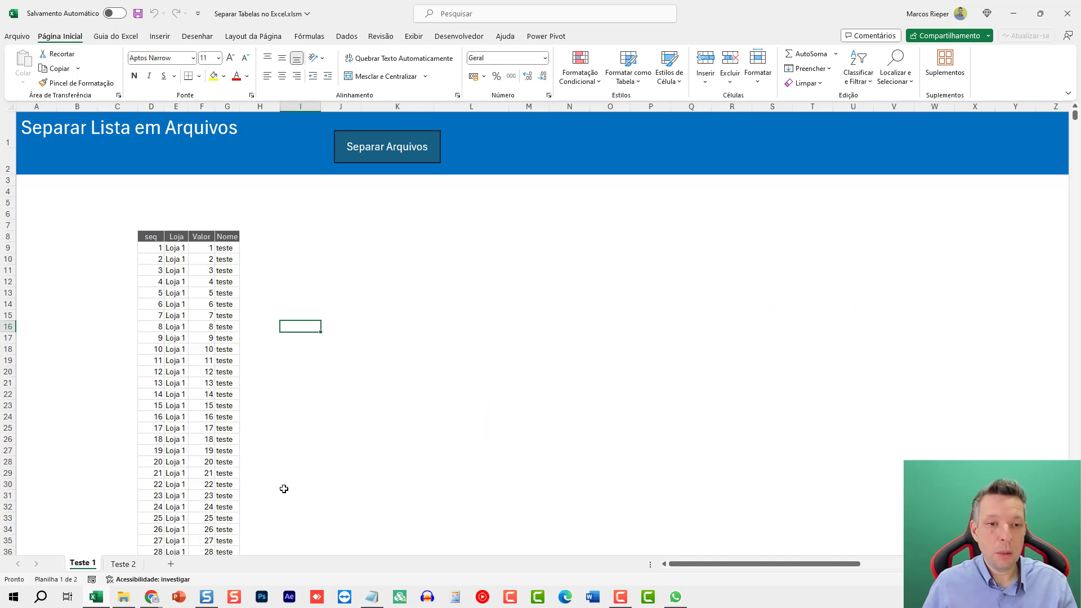
left_click(124, 597)
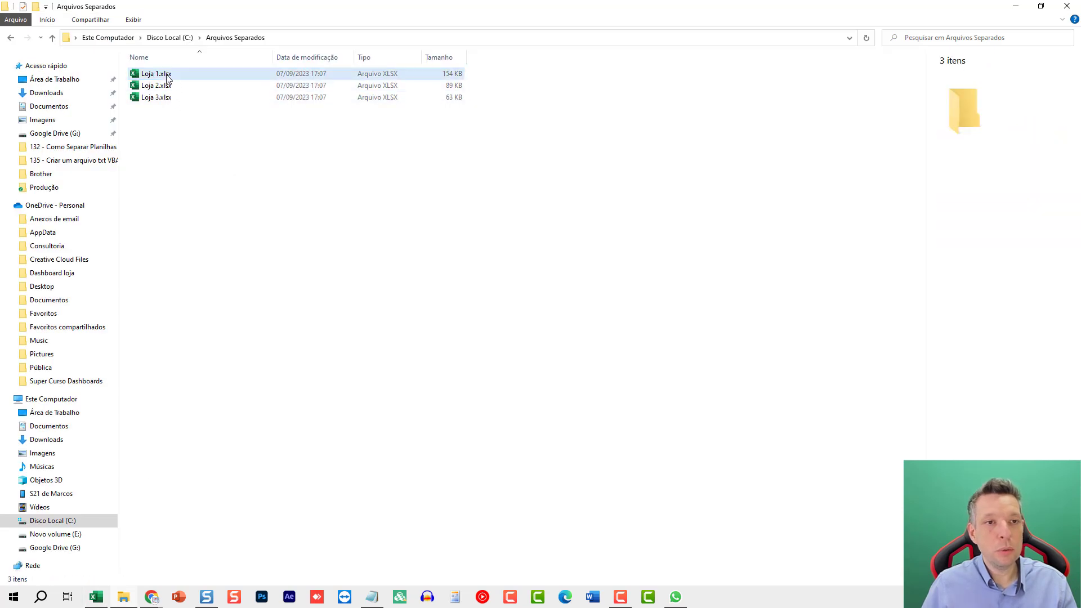
left_click(168, 79)
key("alt+Tab")
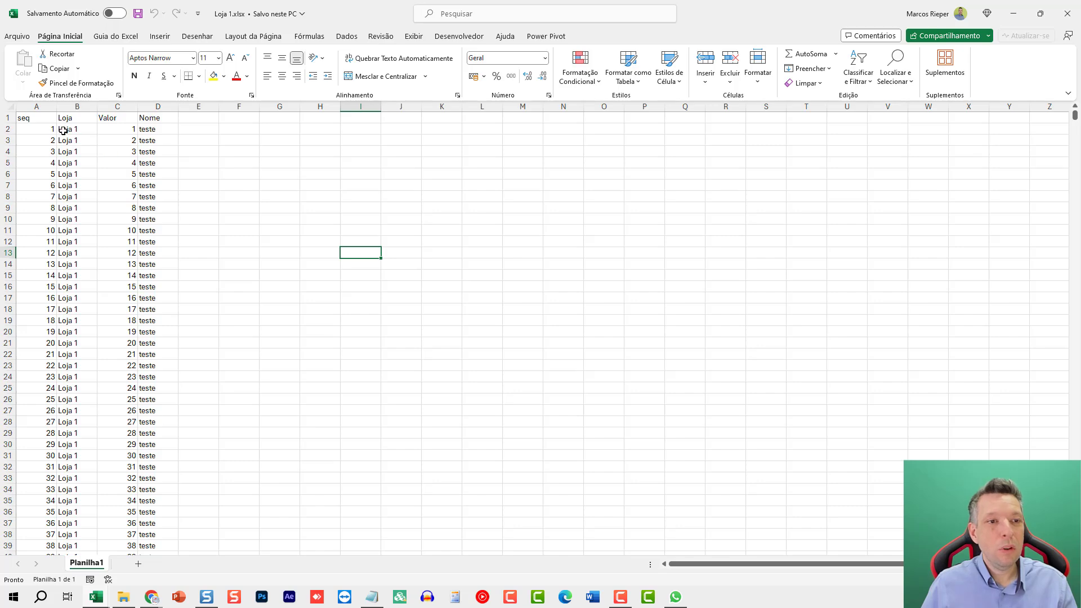
scroll(45, 163, "down", 5)
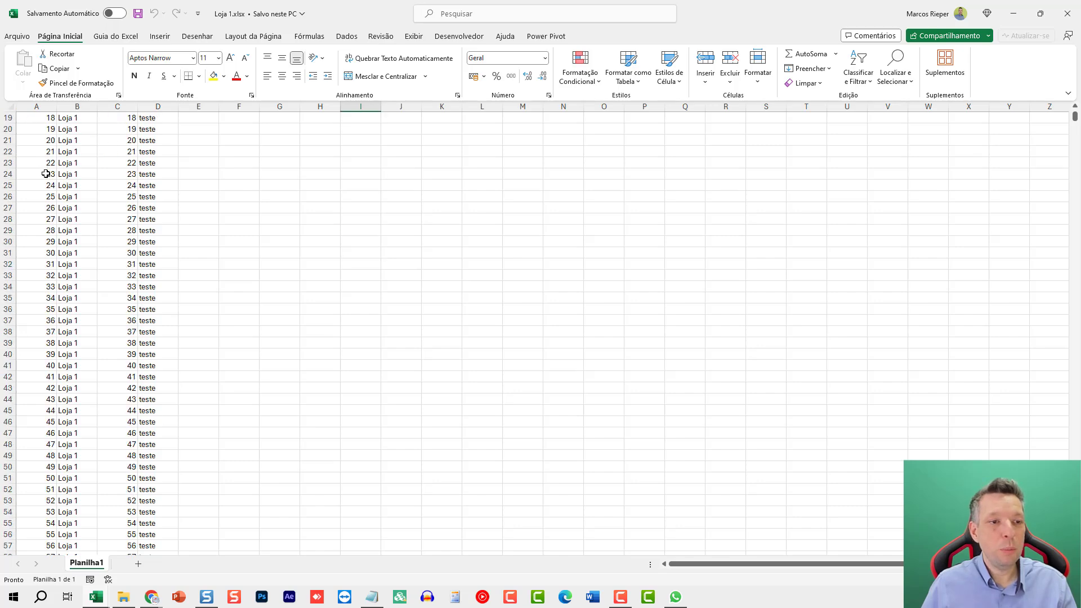
left_click(46, 174)
key("ctrl+Down")
scroll(97, 185, "down", 1)
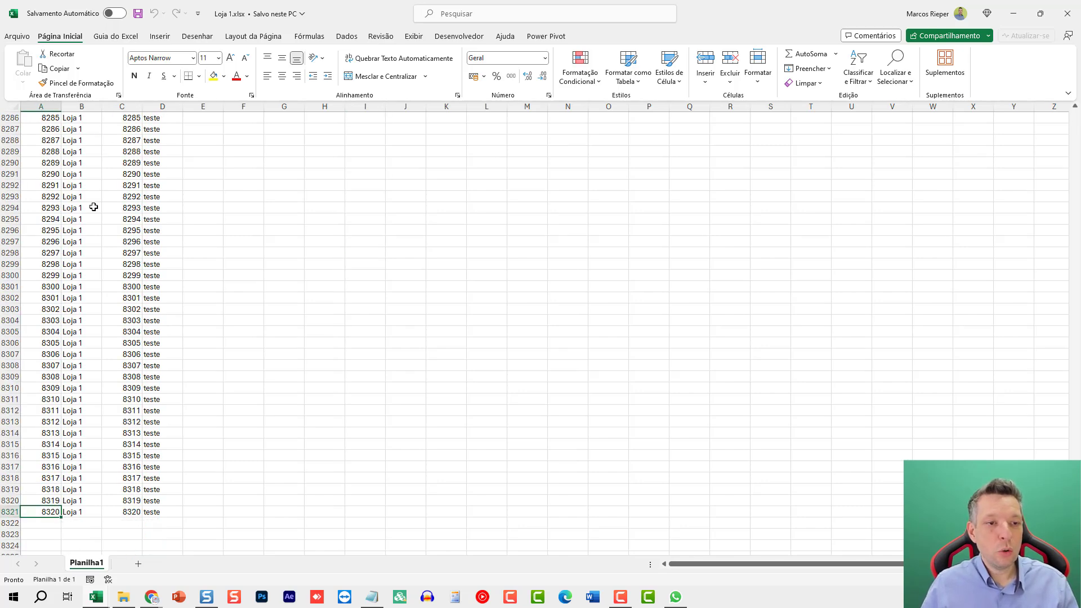
scroll(71, 470, "down", 1)
scroll(71, 470, "down", 1)
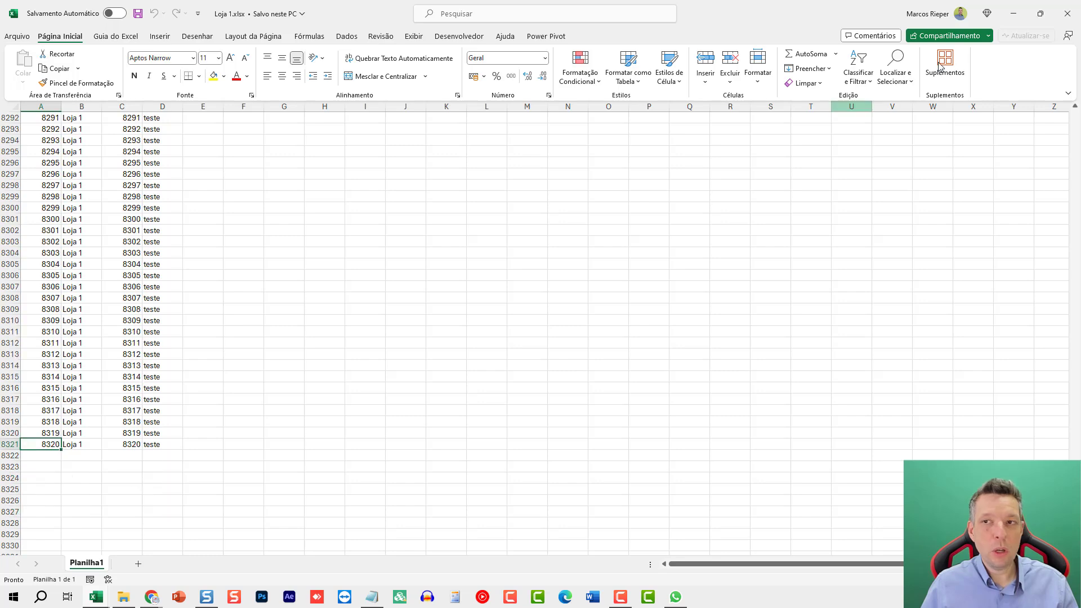
left_click(1020, 16)
left_click(153, 110)
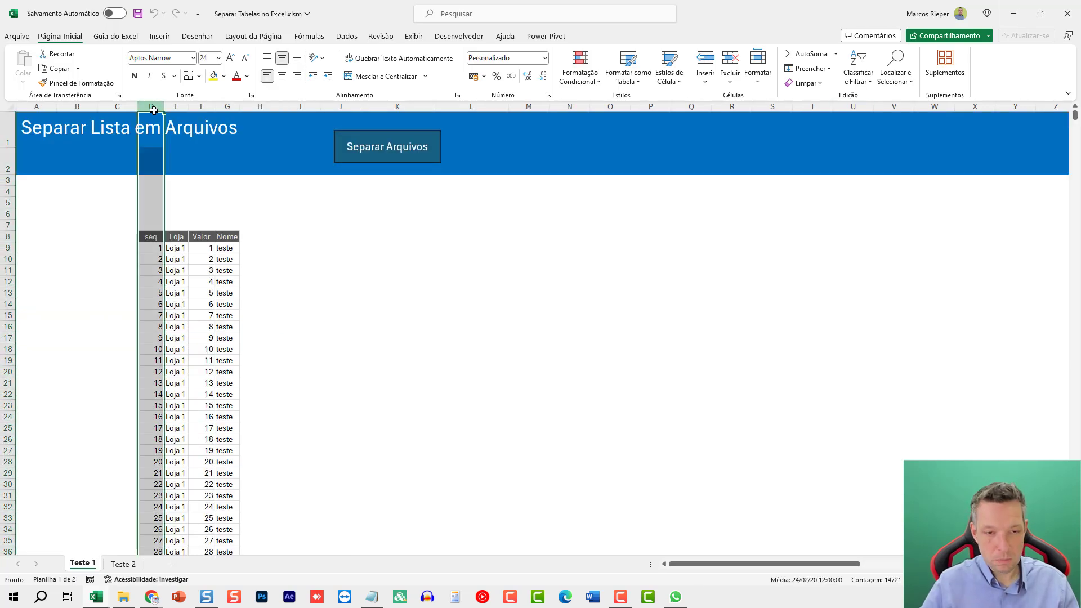
Find seq 8320 in the source list and check its store is the last Loja 1 row.
key("ctrl+l")
type("830")
key("Return")
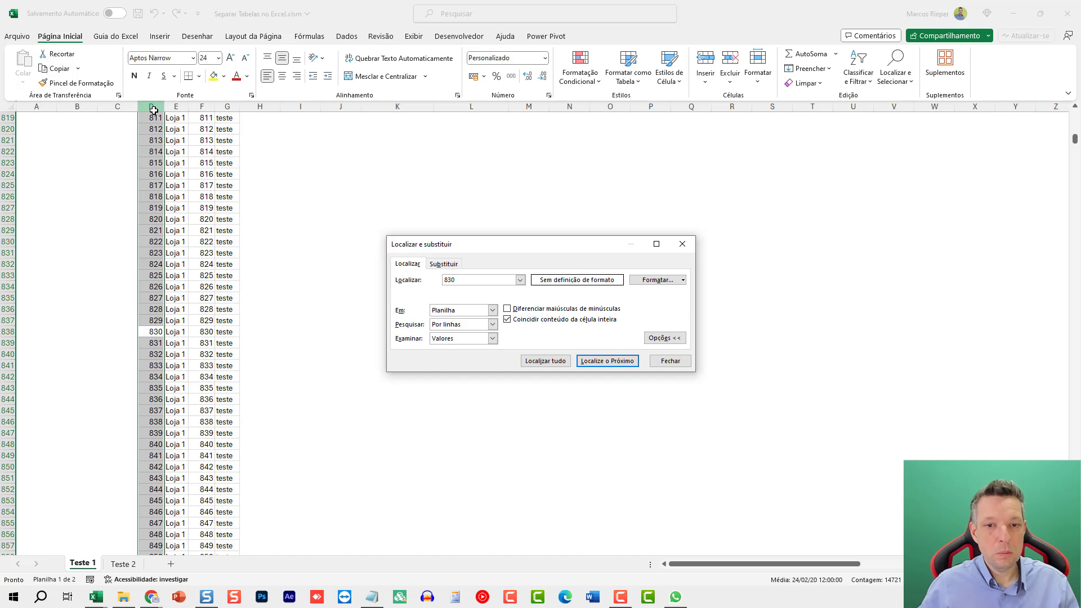
type("8")
key("Return")
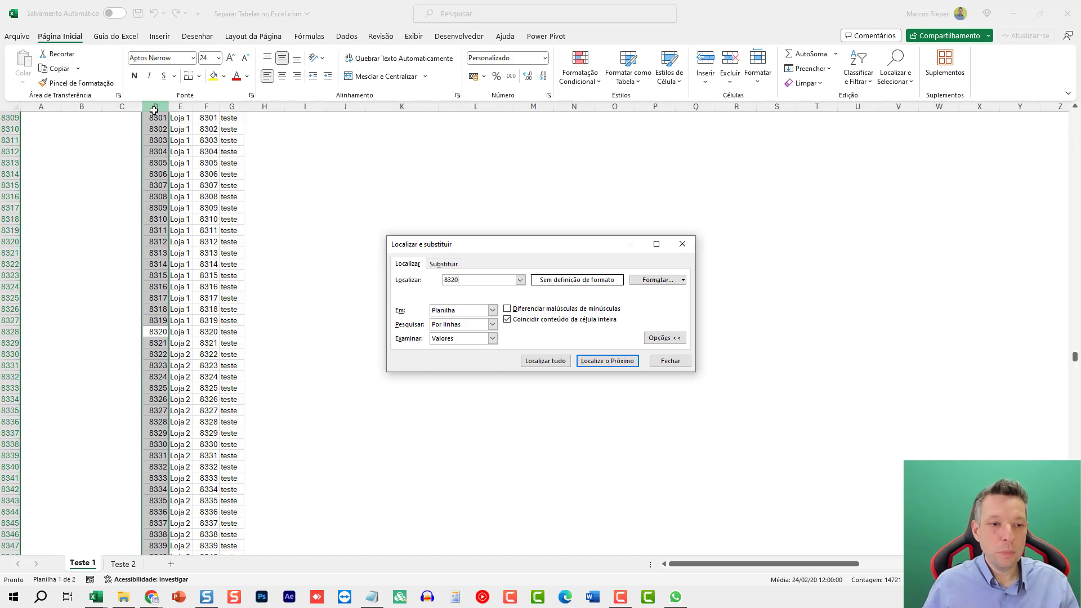
left_click(178, 333)
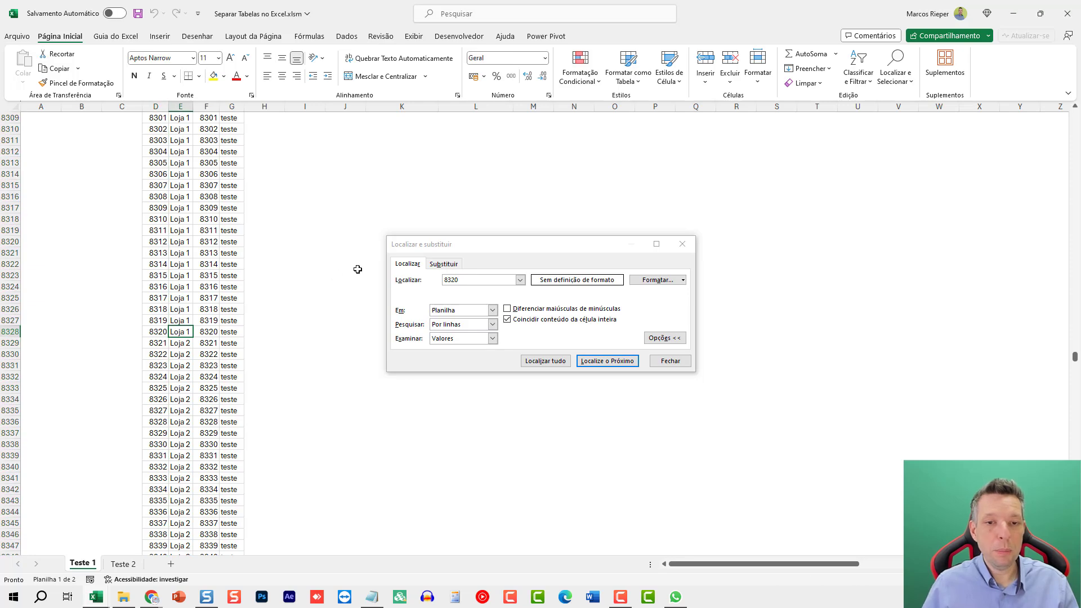
left_click(434, 252)
key("Escape")
Open the exported Loja 2.xlsx from File Explorer.
left_click(201, 275)
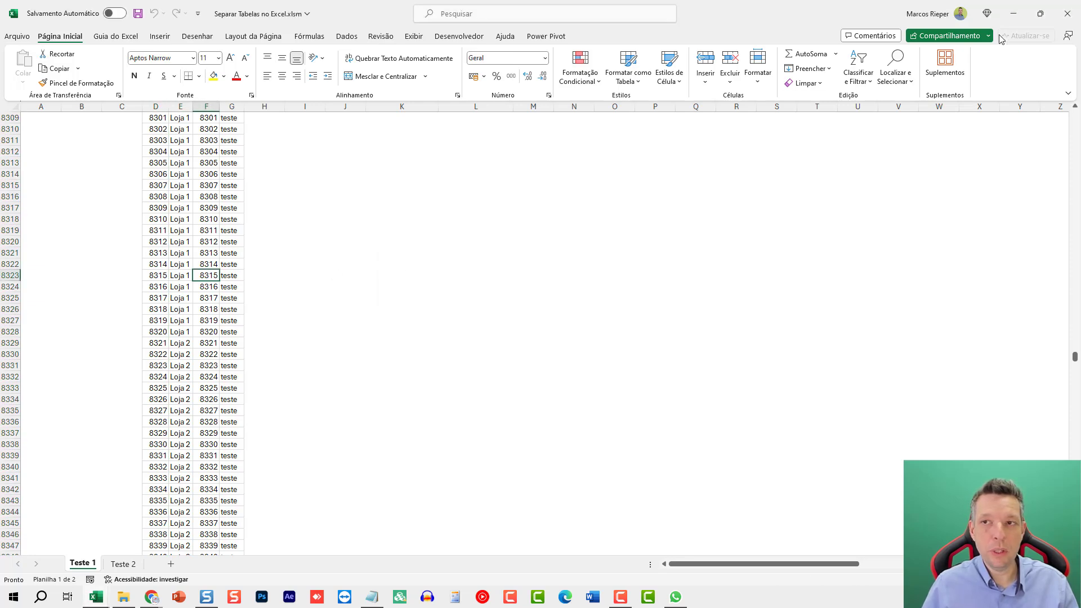
key("alt+Tab")
double_click(151, 85)
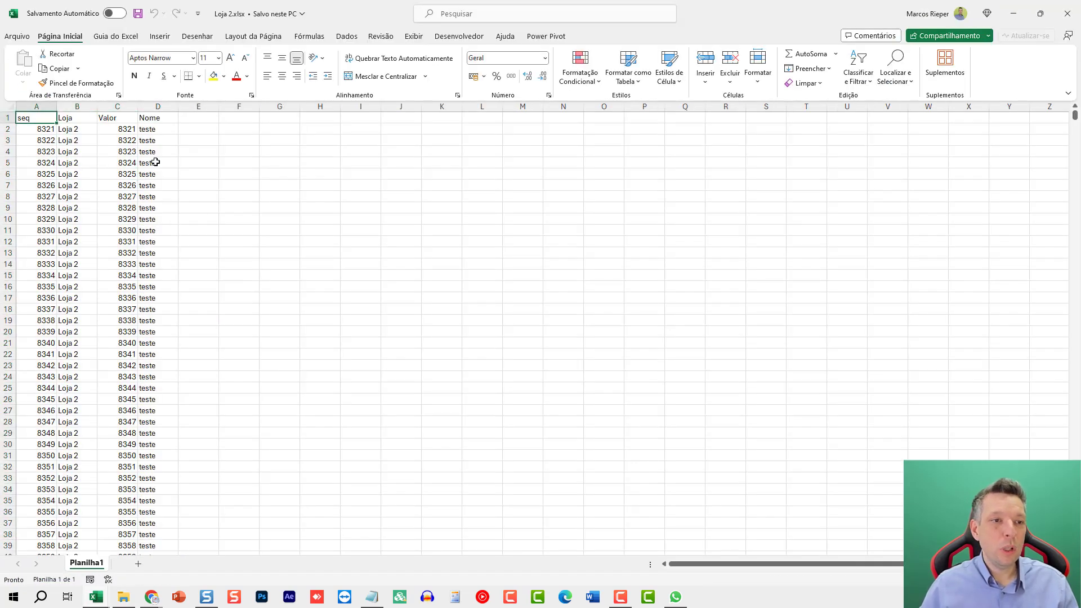
Jump to Loja 2.xlsx's last row, then select sequence column D in the source list.
key("ctrl+Down")
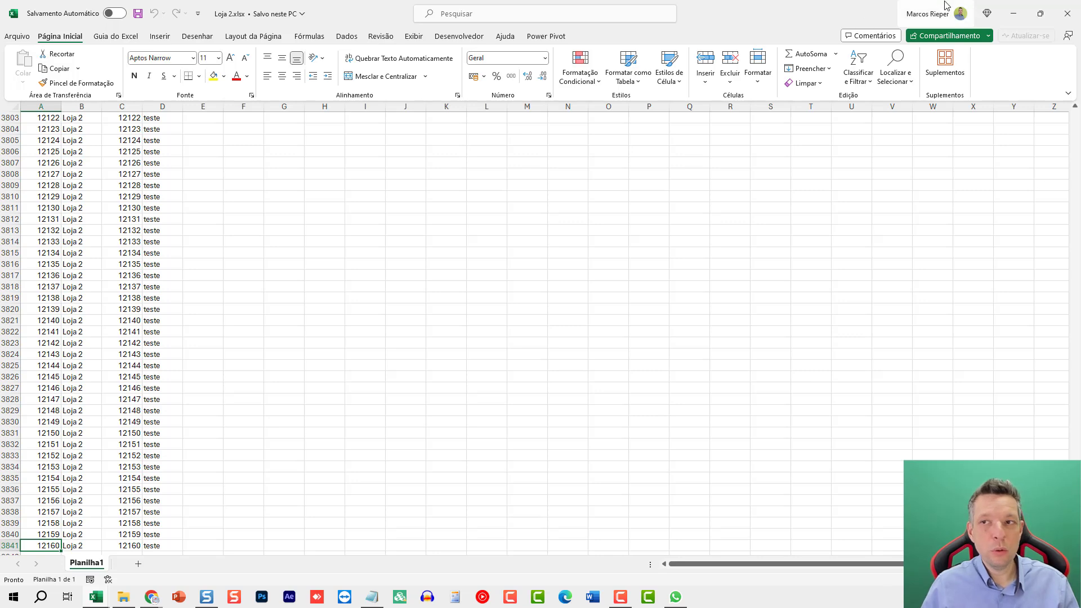
left_click(1013, 13)
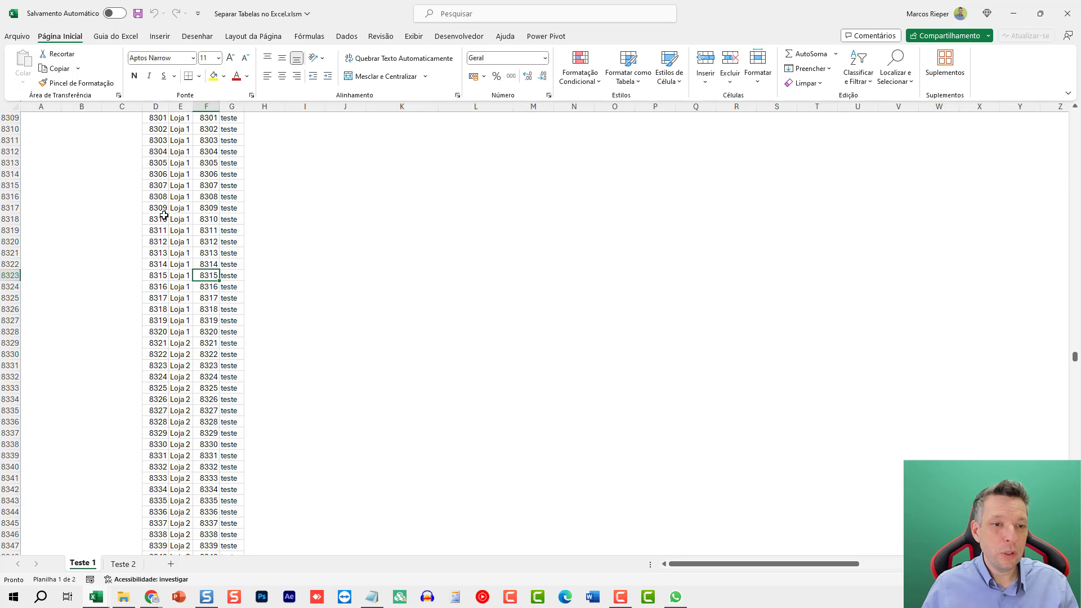
left_click(203, 321)
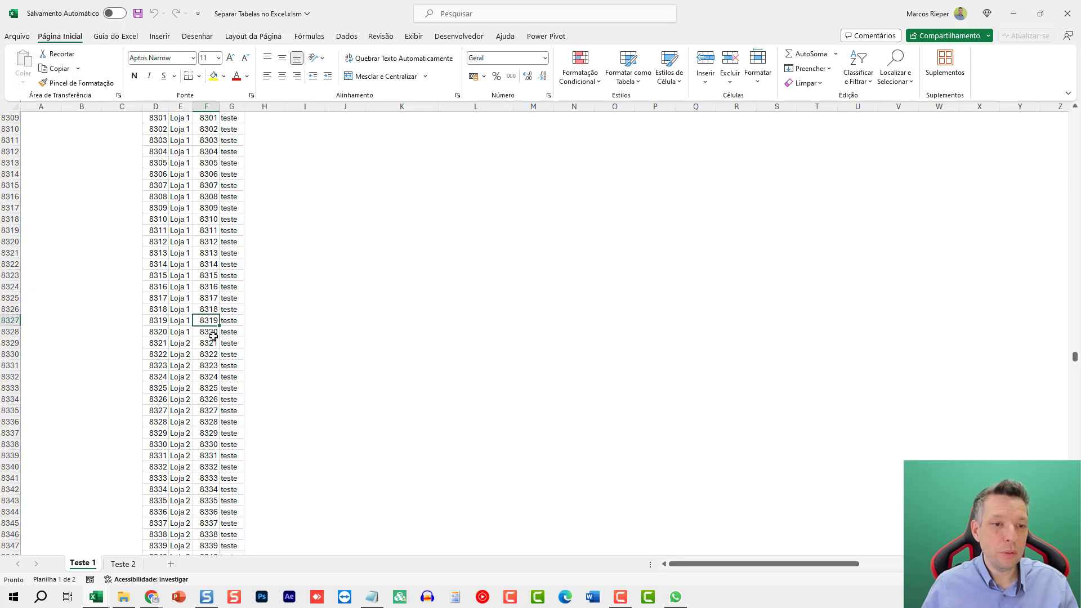
left_click_drag(157, 347, 208, 347)
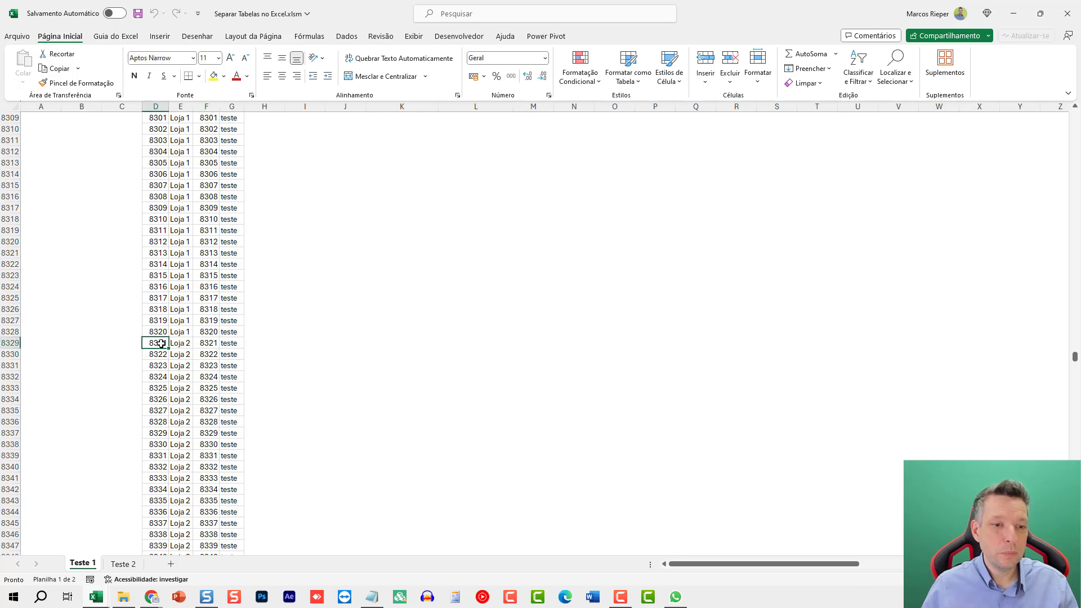
left_click(154, 107)
Find seq 12160 in the source list to confirm Loja 2's end, then bring up Loja 1.xlsx.
key("ctrl+l")
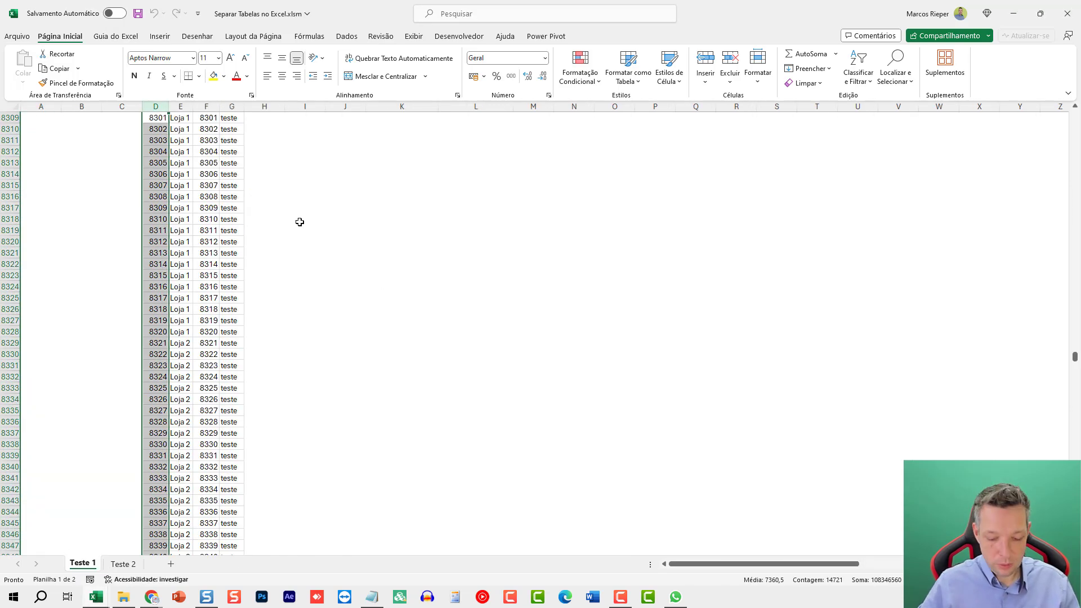
key("ctrl+l")
type("12160")
key("Return")
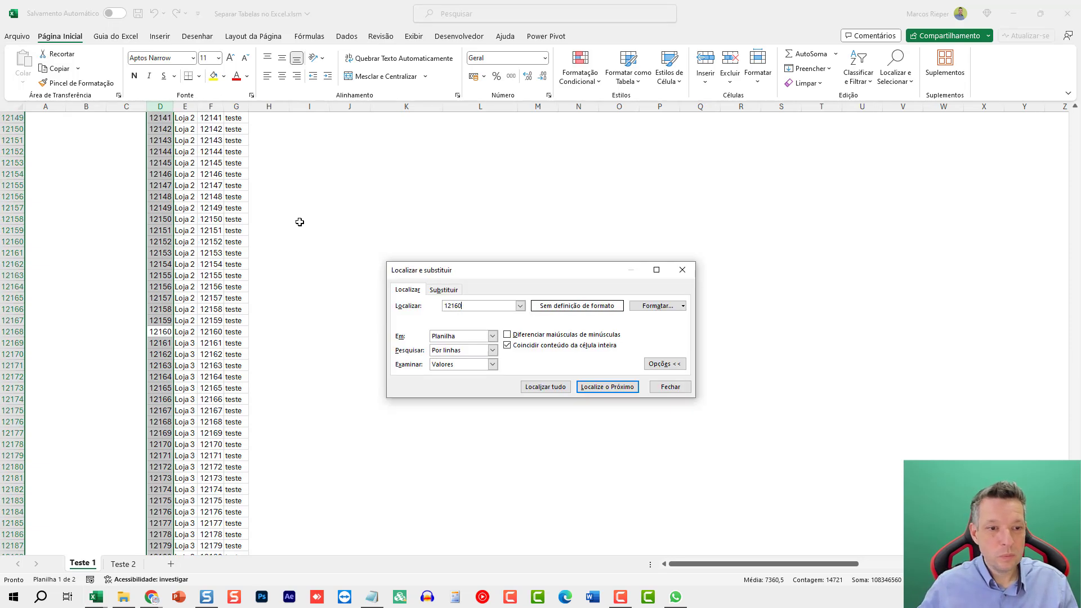
key("Escape")
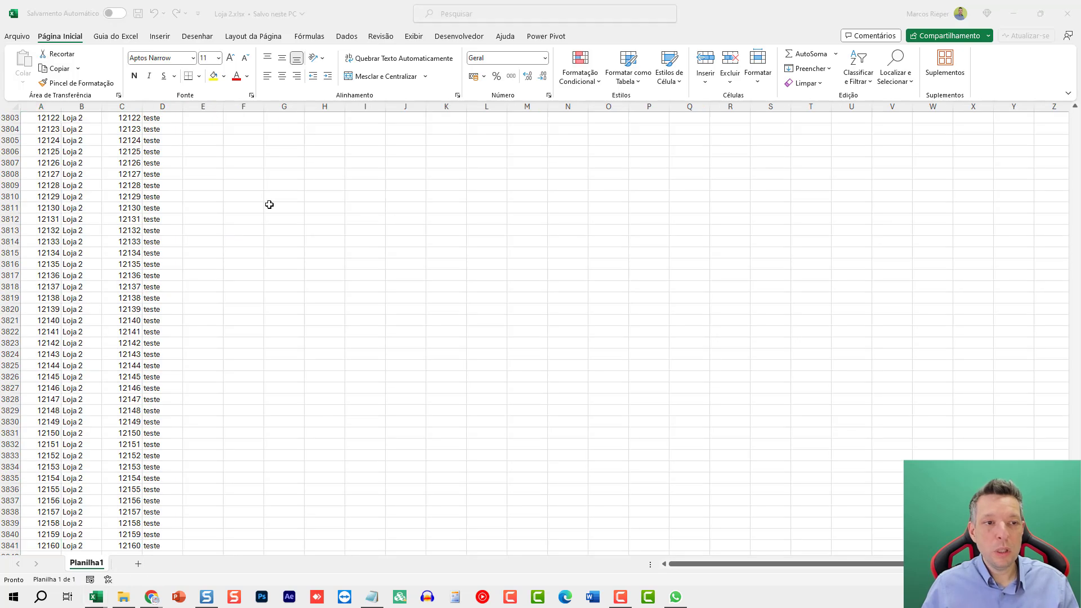
key("alt+Tab")
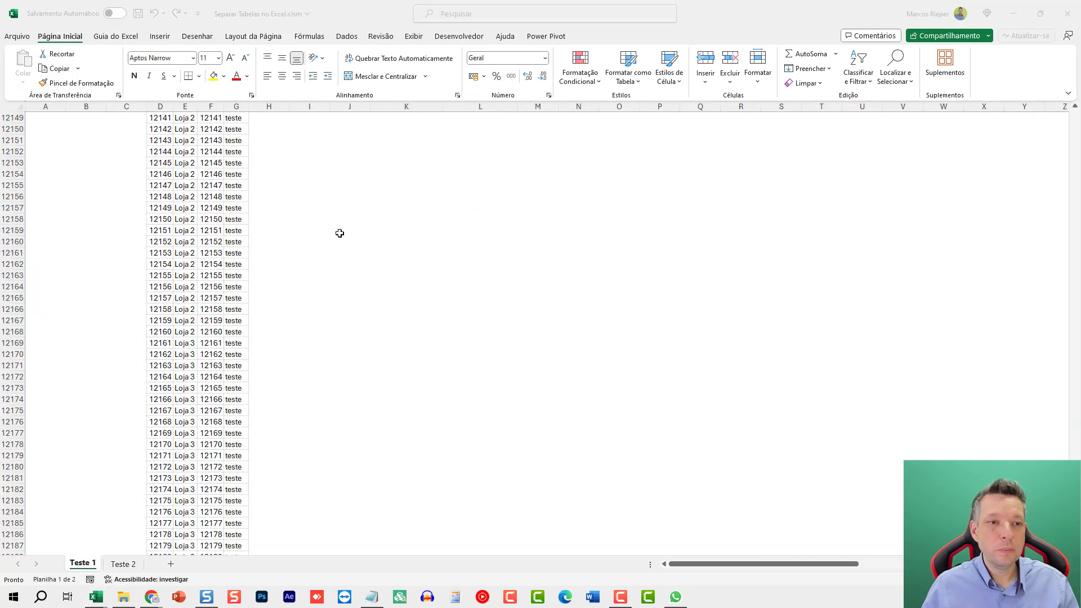
key("alt+Tab")
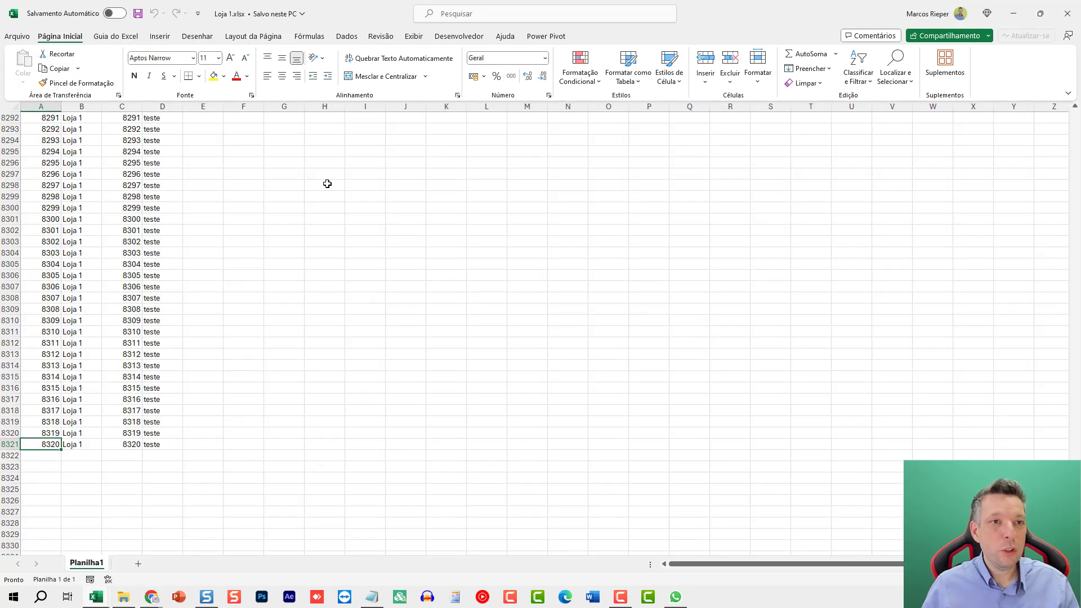
Close Loja 1.xlsx and open Loja 3.xlsx from the Arquivos Separados folder.
left_click(326, 184)
left_click(1064, 14)
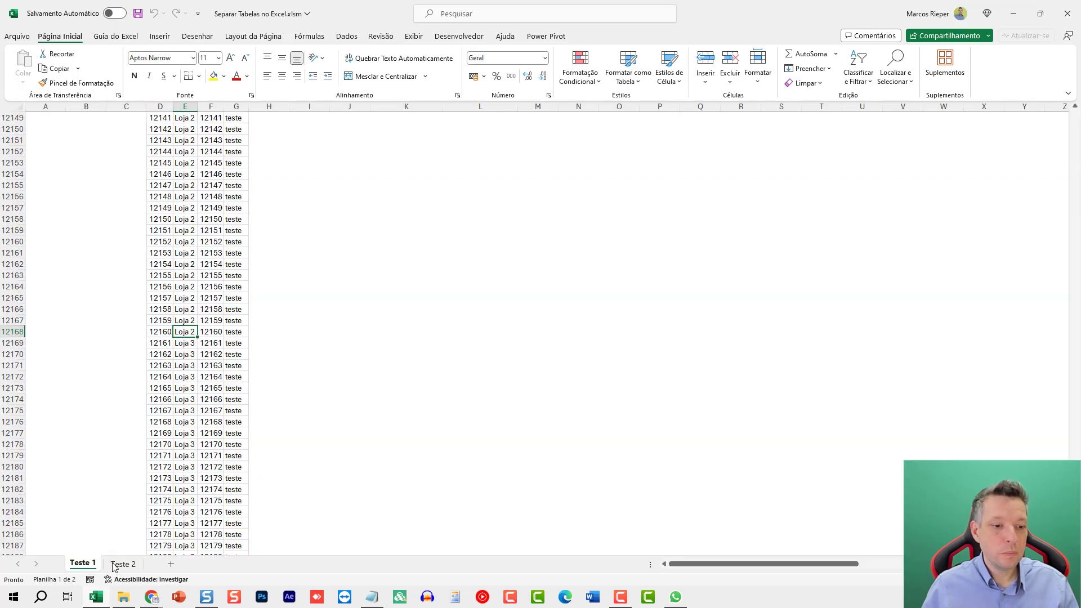
left_click(124, 596)
left_click(163, 98)
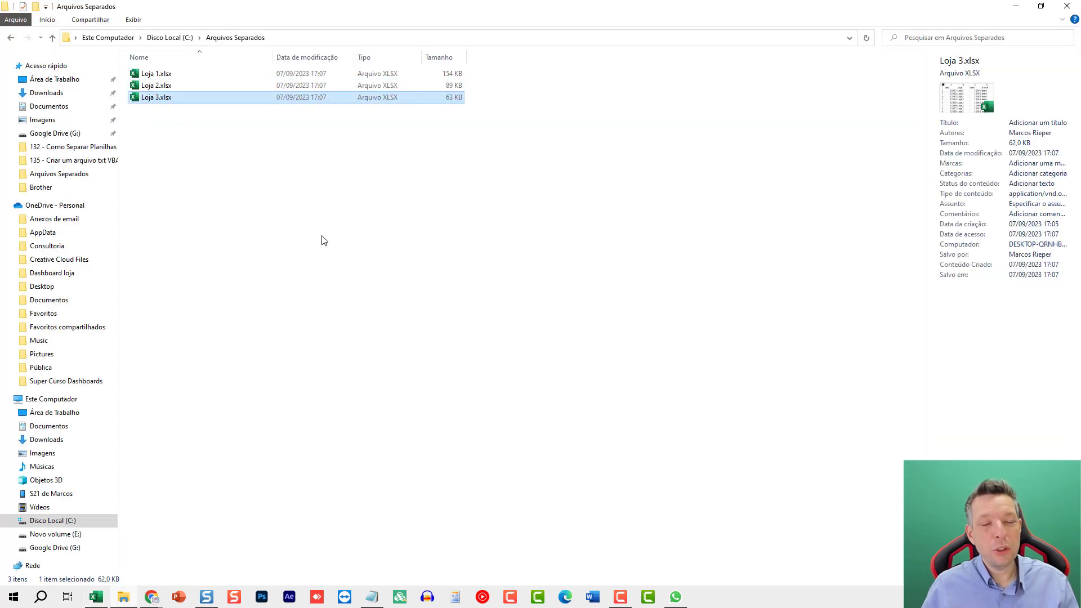
key("alt+Tab")
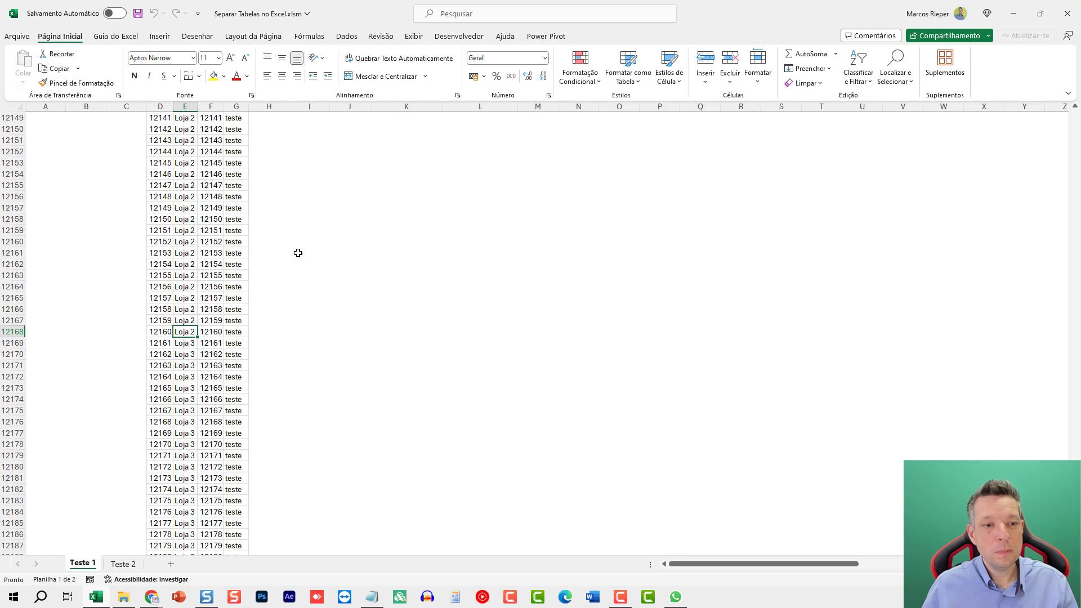
Confirm Loja 3 ends at seq 14720, close it, and jump to the source list's end.
left_click(298, 253)
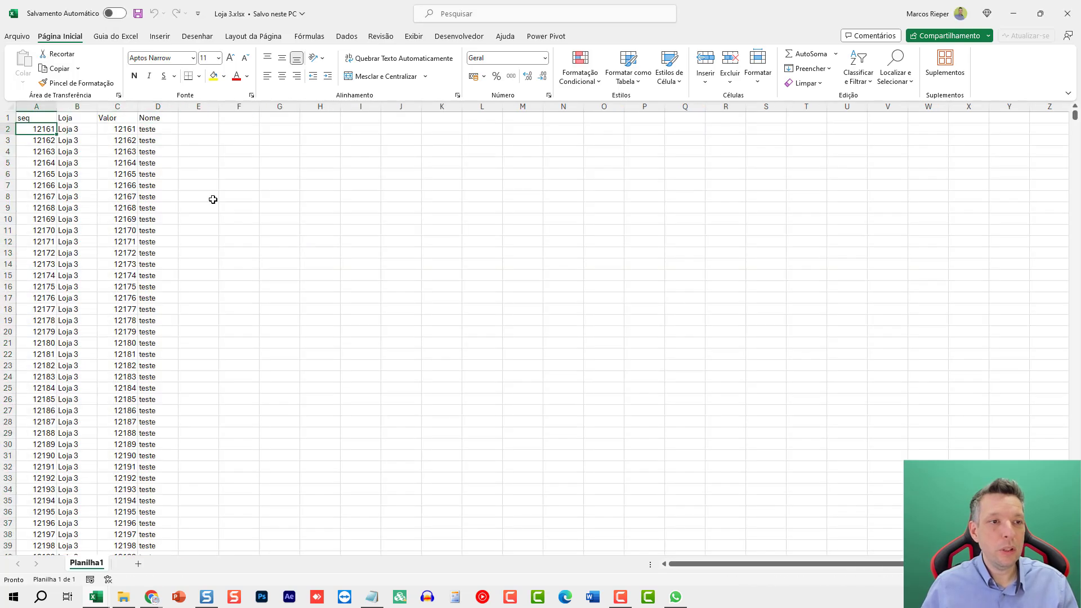
key("ctrl+Down")
scroll(214, 397, "down", 1)
scroll(64, 522, "down", 1)
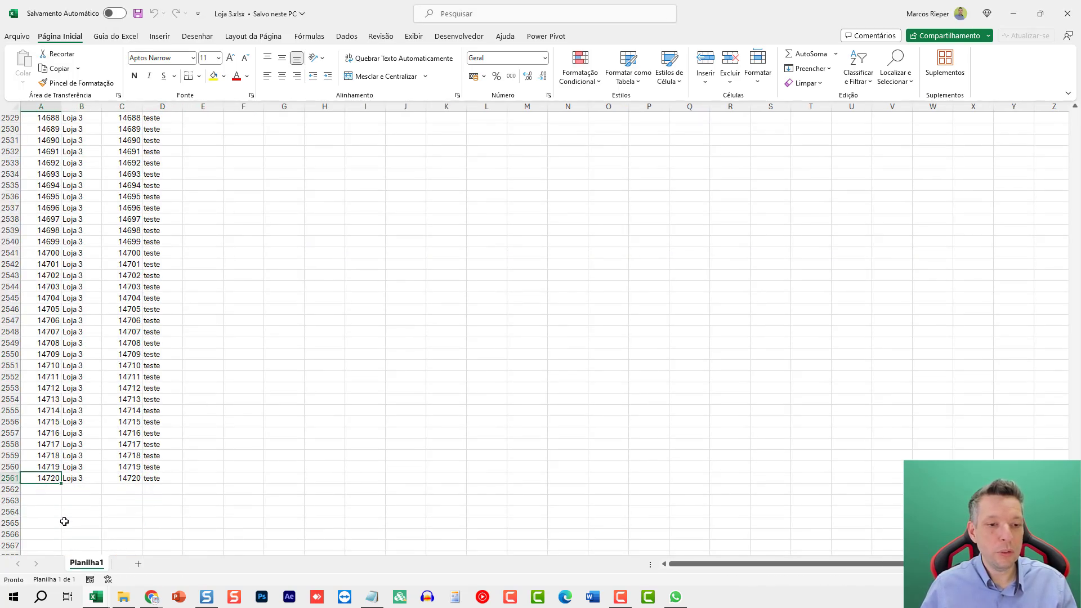
left_click(1067, 13)
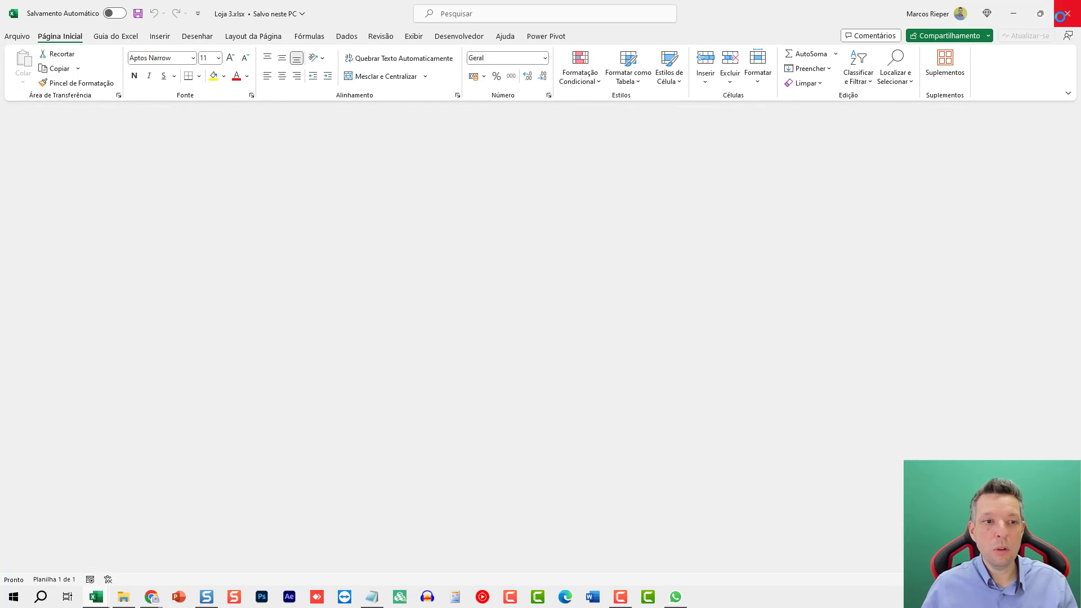
key("ctrl+Down")
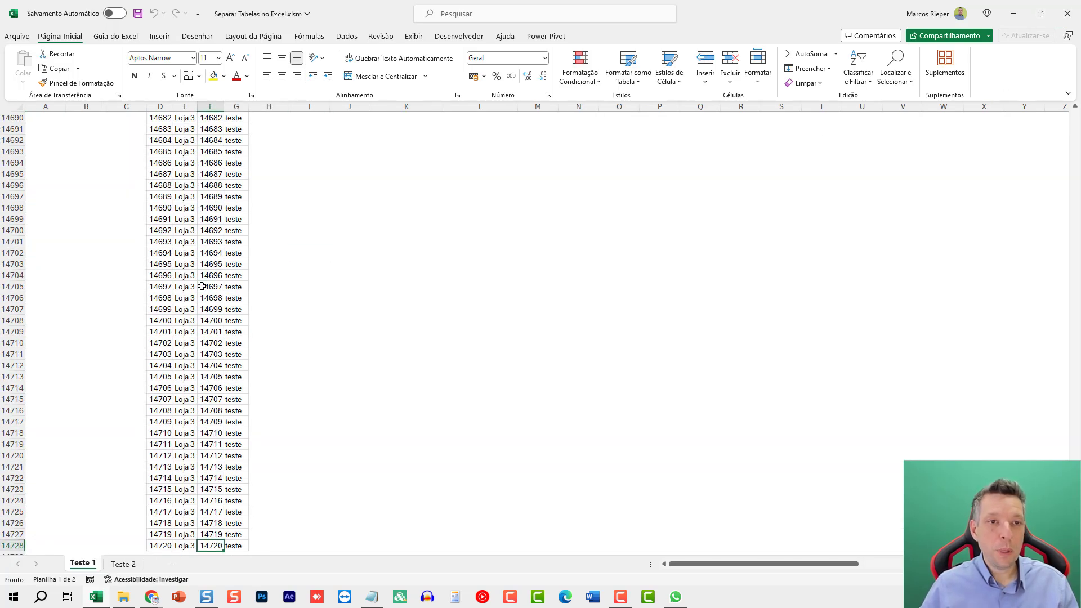
Jump back to the top of the Teste 1 list with Ctrl+Up.
key("ctrl+Up")
key("ctrl+Up")
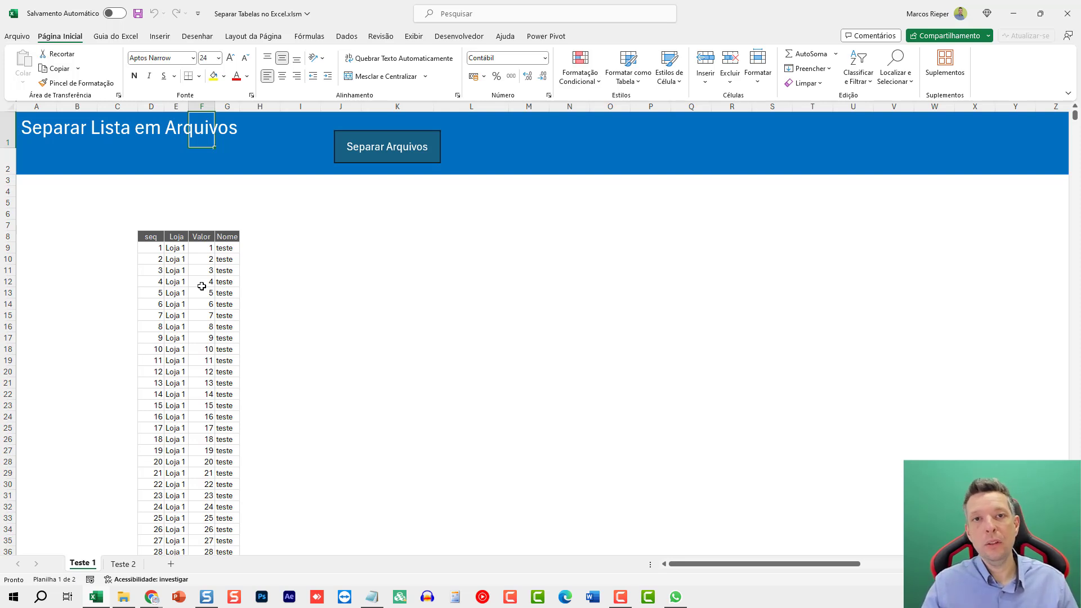
Switch to the Teste 2 sheet and select the Marca header cell of the car table.
left_click(309, 382)
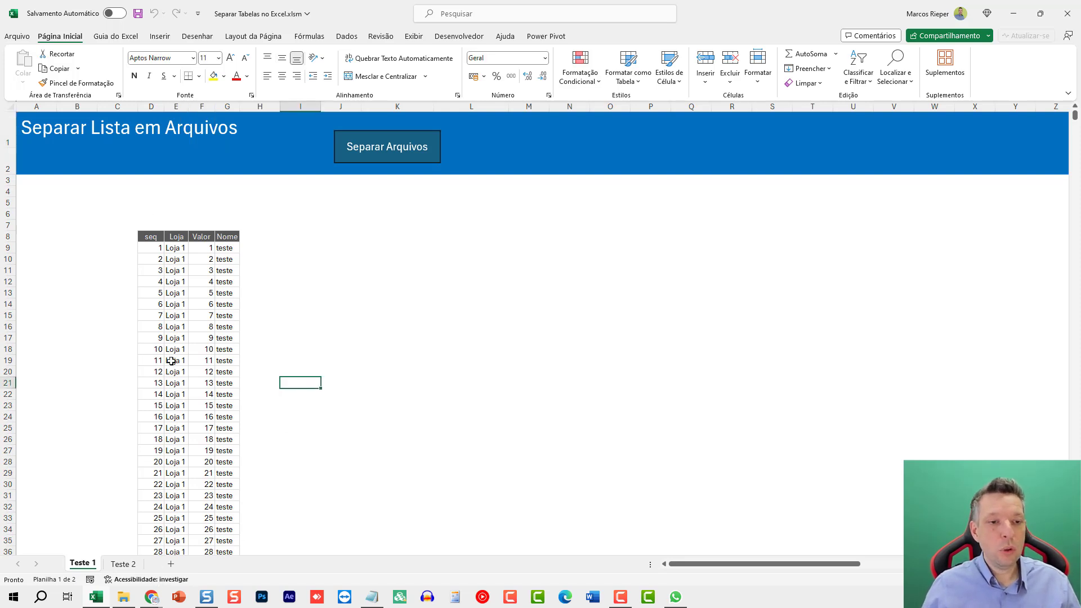
left_click(120, 565)
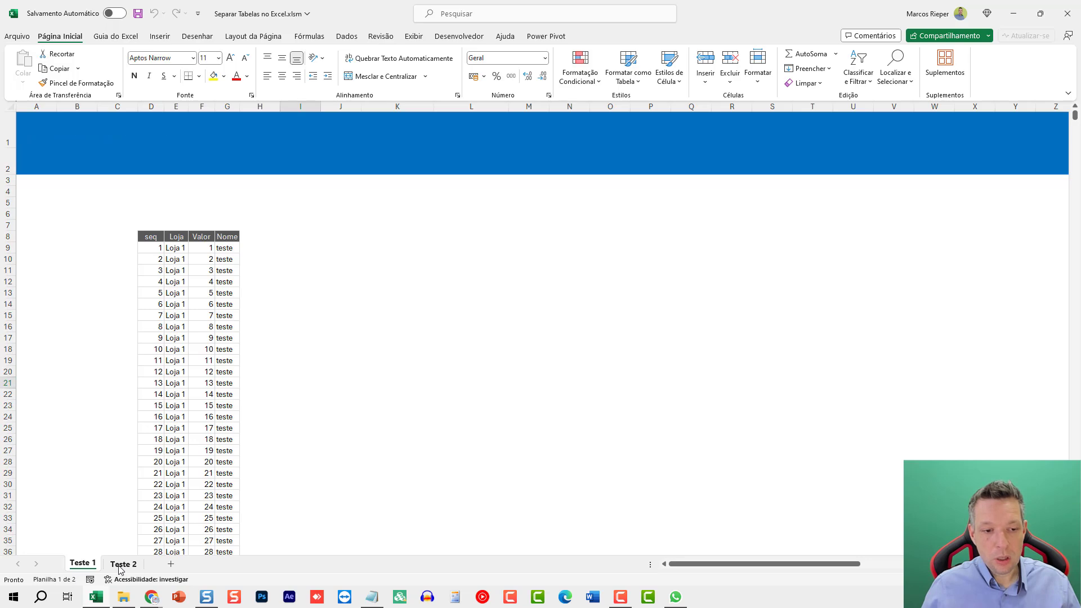
left_click(200, 260)
left_click(195, 219)
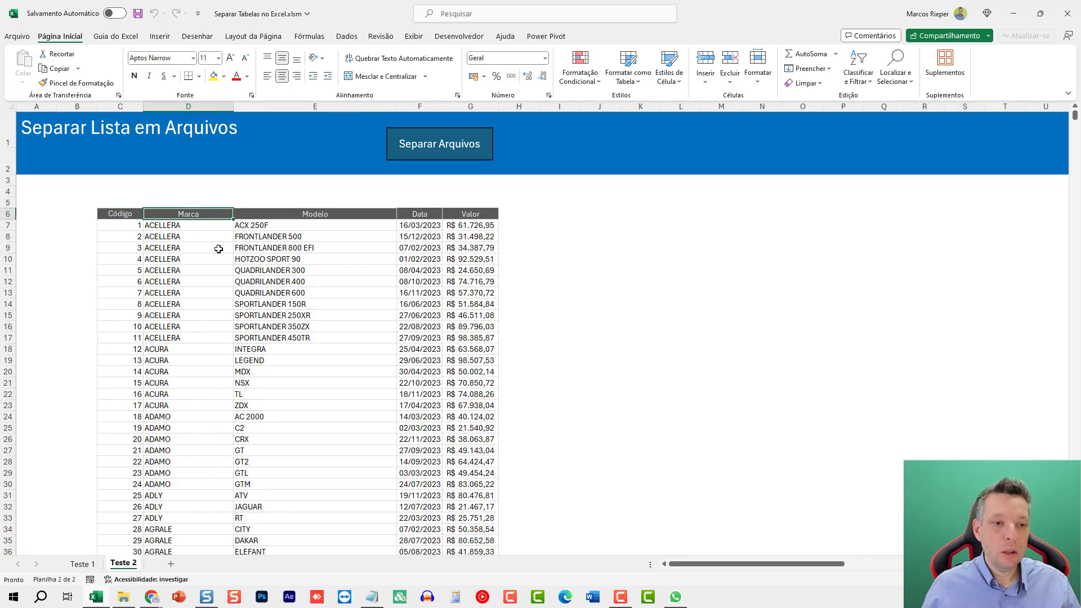
left_click(349, 37)
Turn on filtering and browse the Marca dropdown's brand list without applying a filter.
left_click(502, 67)
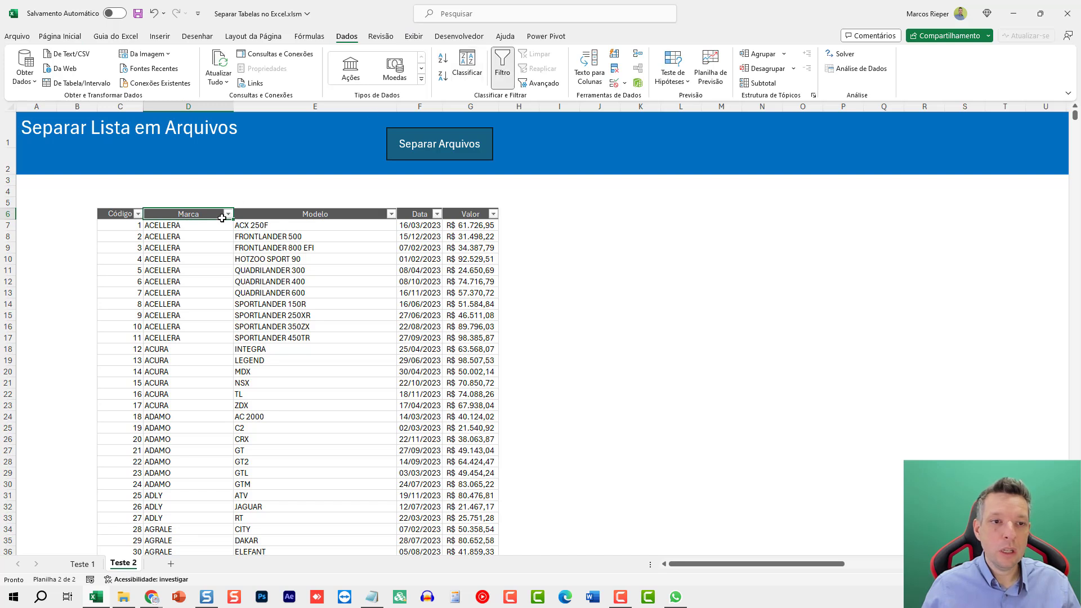
left_click(228, 215)
left_click_drag(223, 372, 225, 449)
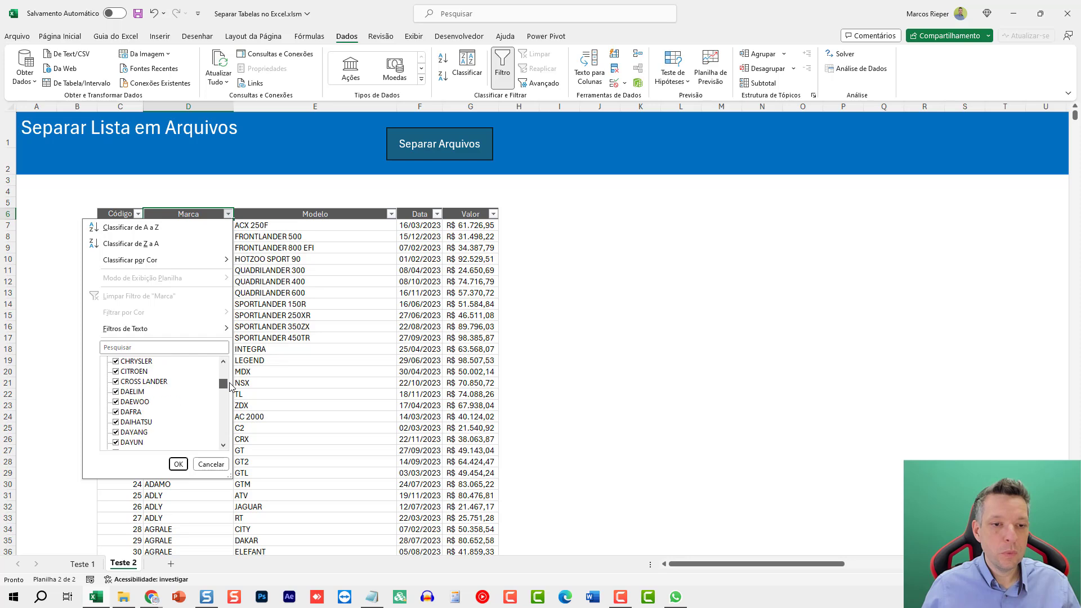
left_click(223, 222)
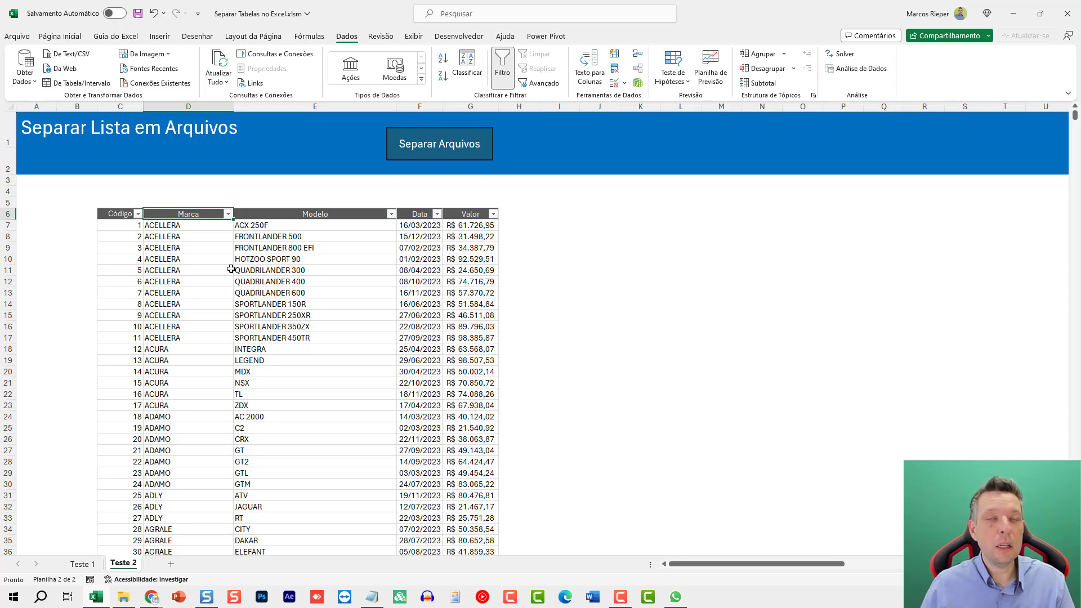
scroll(271, 293, "down", 5)
scroll(271, 293, "up", 5)
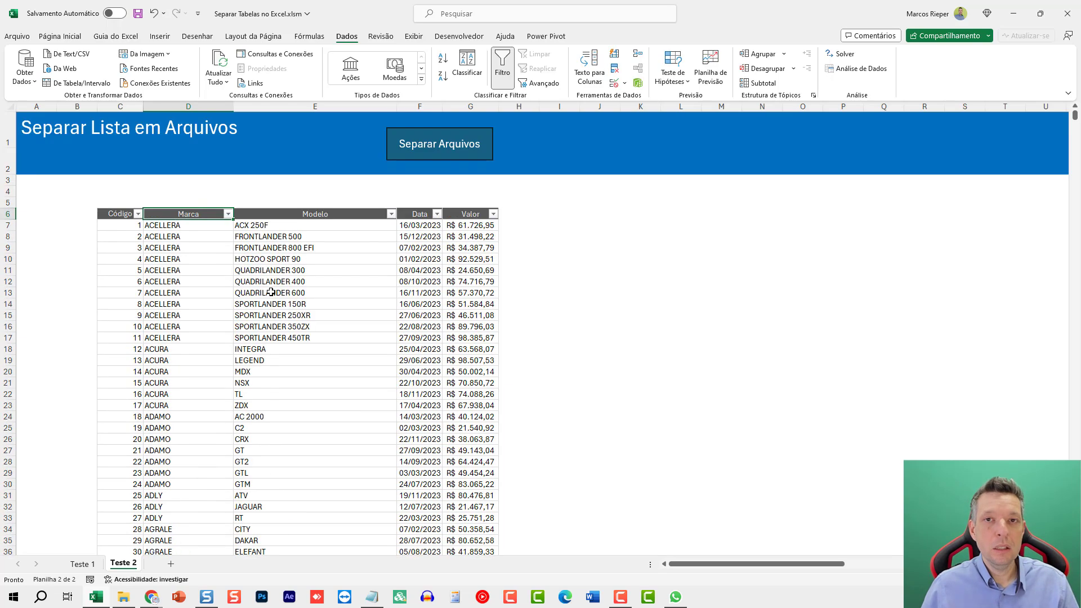
Remove the filters from the car table and select cells in the Marca column.
left_click(508, 66)
left_click(199, 231)
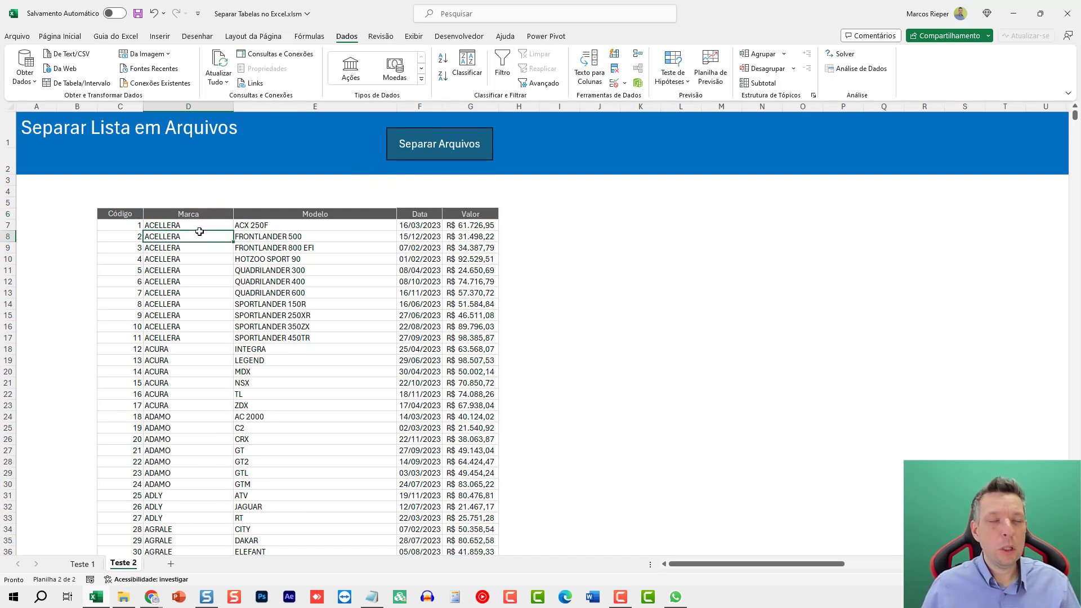
left_click(198, 269)
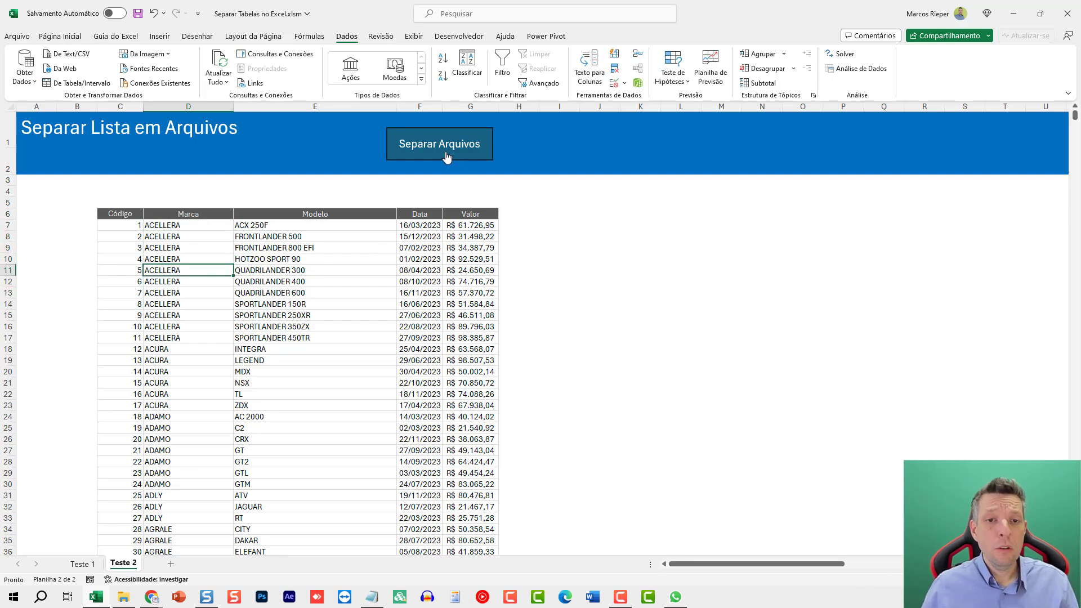
Launch the split form and delete the three old split files from the output folder.
left_click(441, 156)
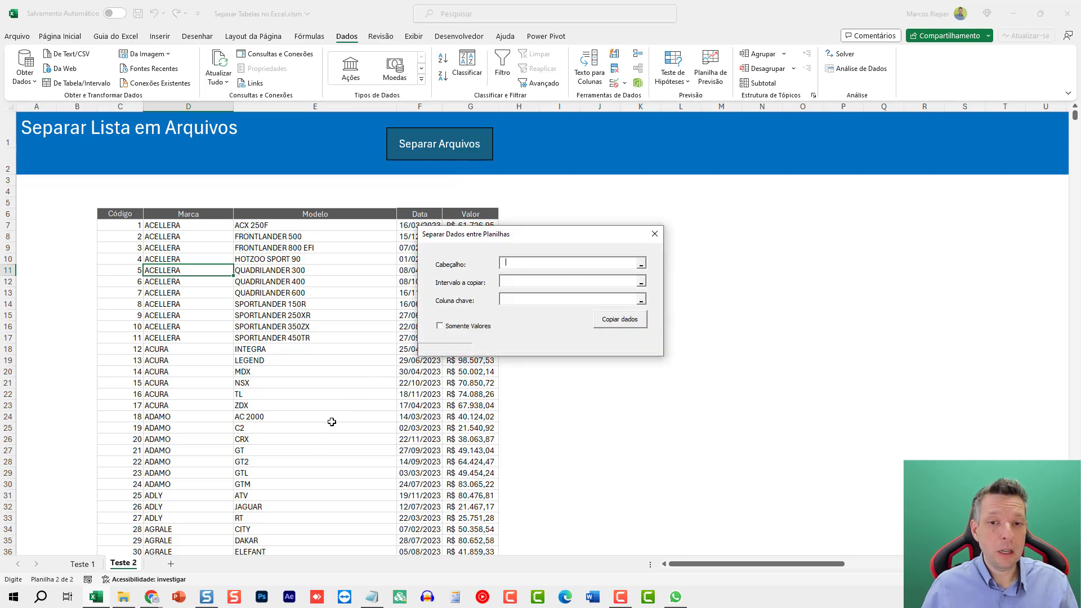
left_click(123, 597)
left_click_drag(256, 152, 171, 57)
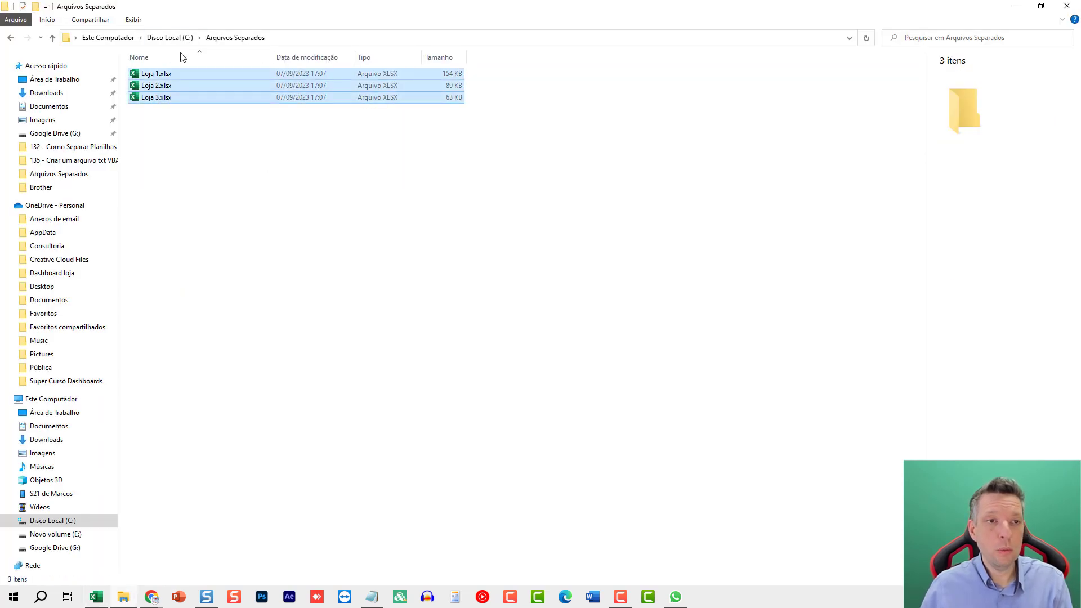
key("Delete")
left_click(1015, 6)
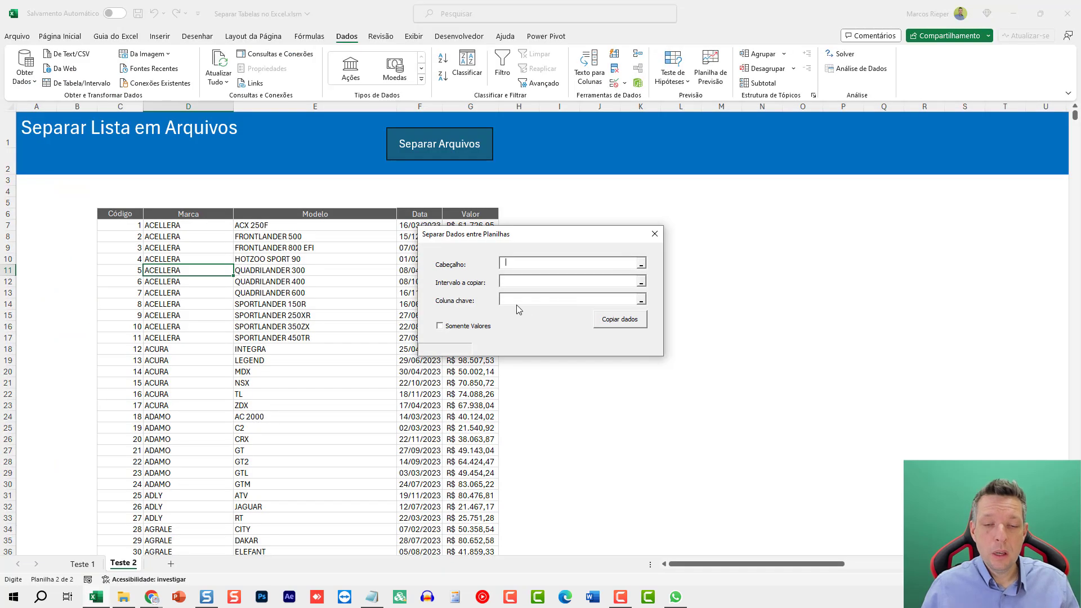
Set the header range to C6:G6 and the copy range to C7:G2126.
left_click_drag(127, 215, 470, 214)
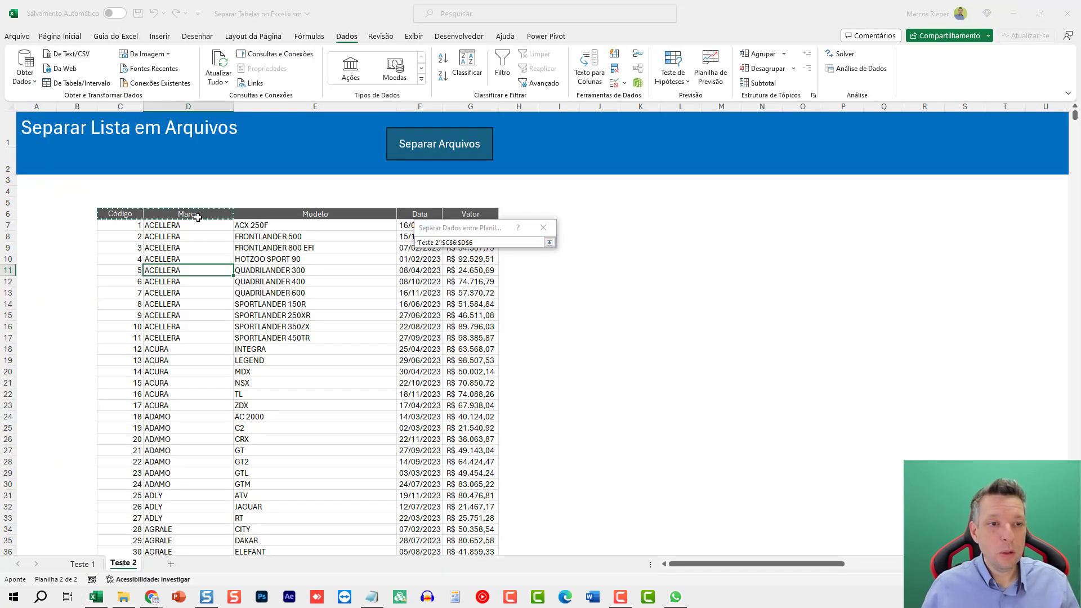
left_click(340, 237)
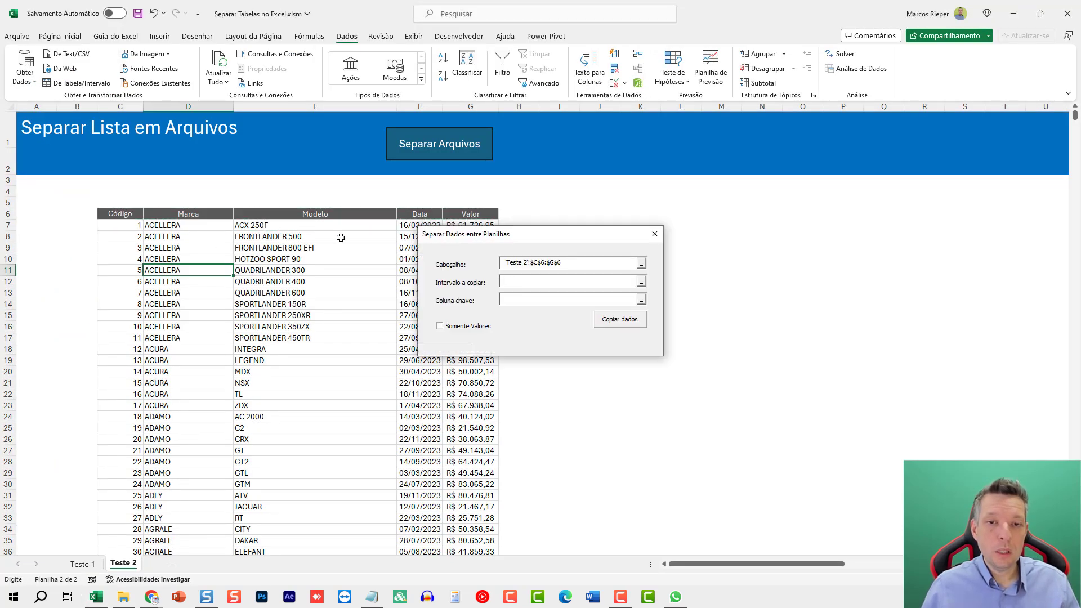
left_click(140, 230)
key("ctrl+shift+Down")
key("ctrl+shift+Right")
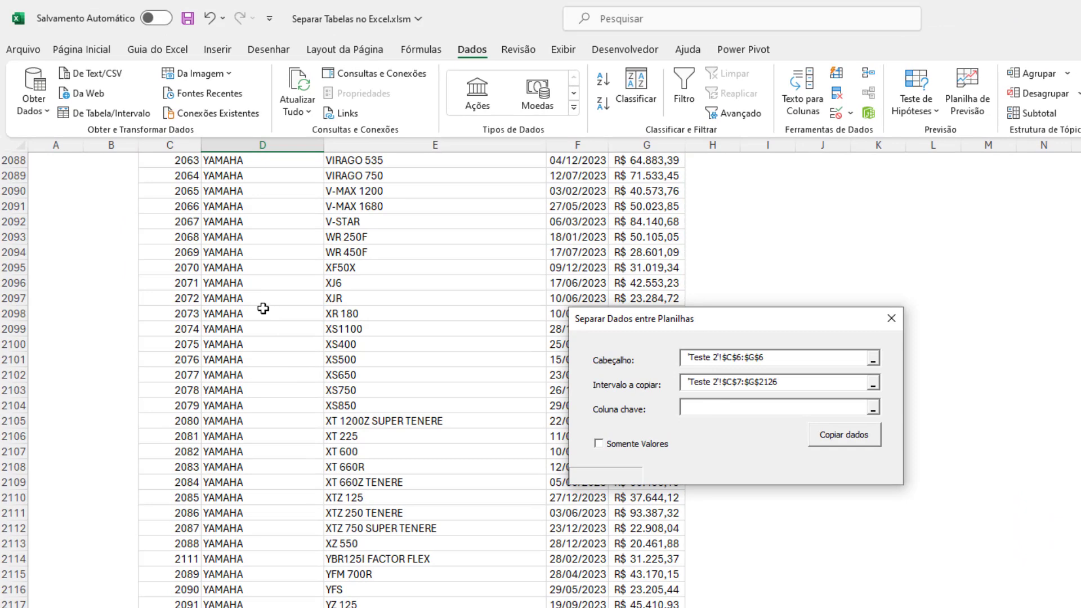
Set the key column to Marca cell D8.
left_click(256, 306)
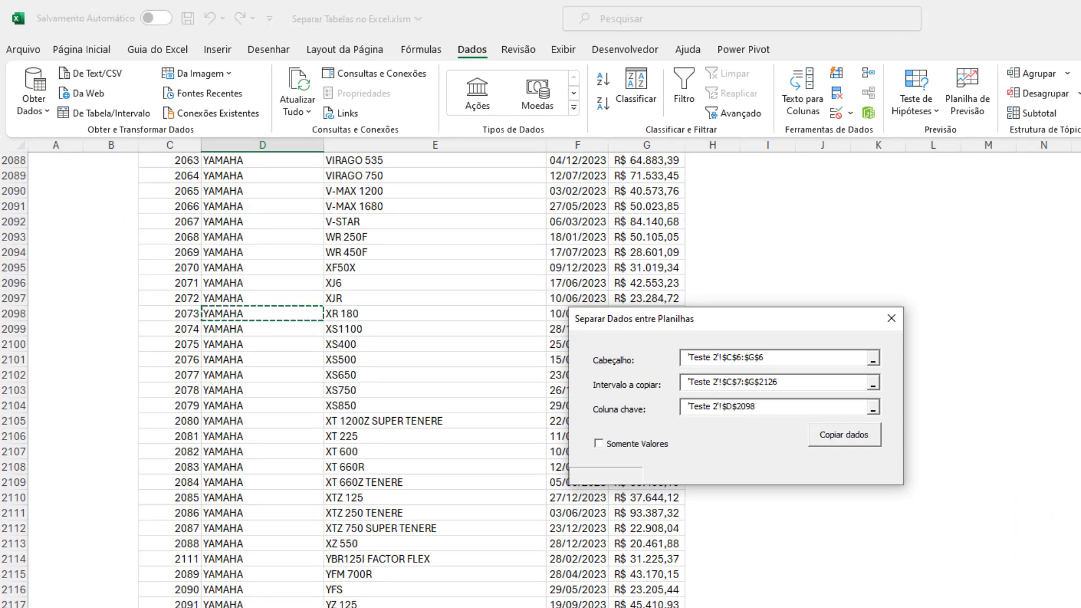
scroll(552, 380, "up", 1)
scroll(551, 380, "up", 20)
scroll(552, 381, "up", 20)
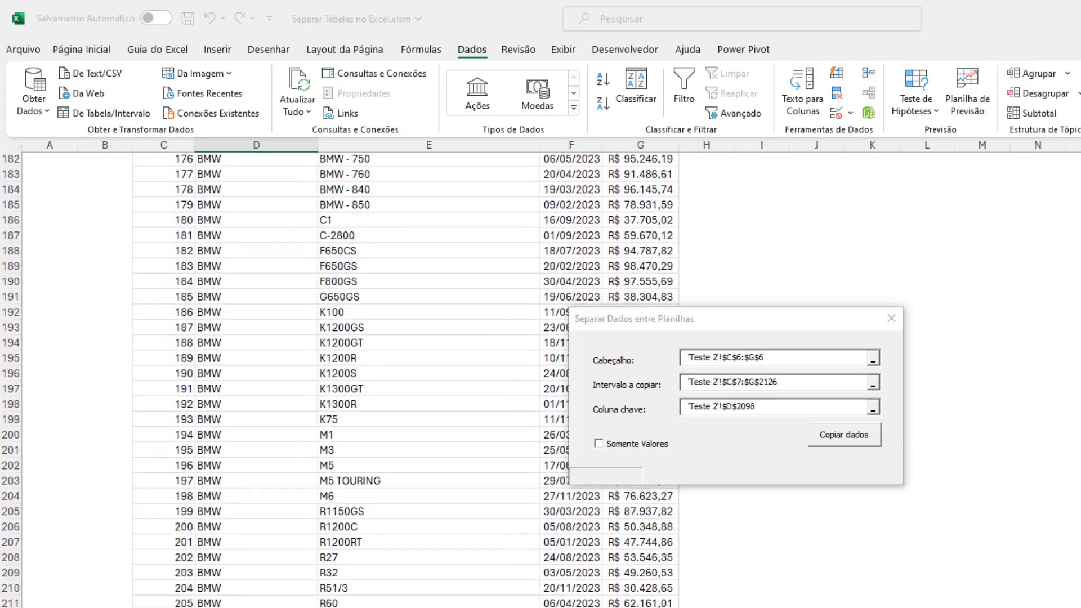
scroll(552, 380, "up", 10)
left_click(217, 325)
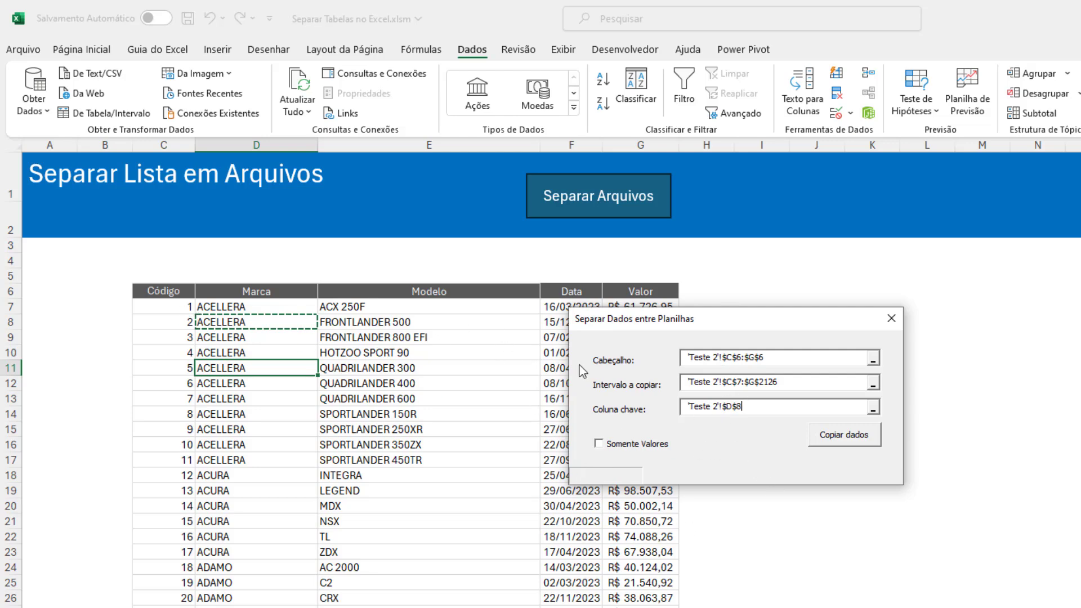
Run Copiar dados with C:\Arquivos Separados chosen as the destination folder.
left_click(844, 446)
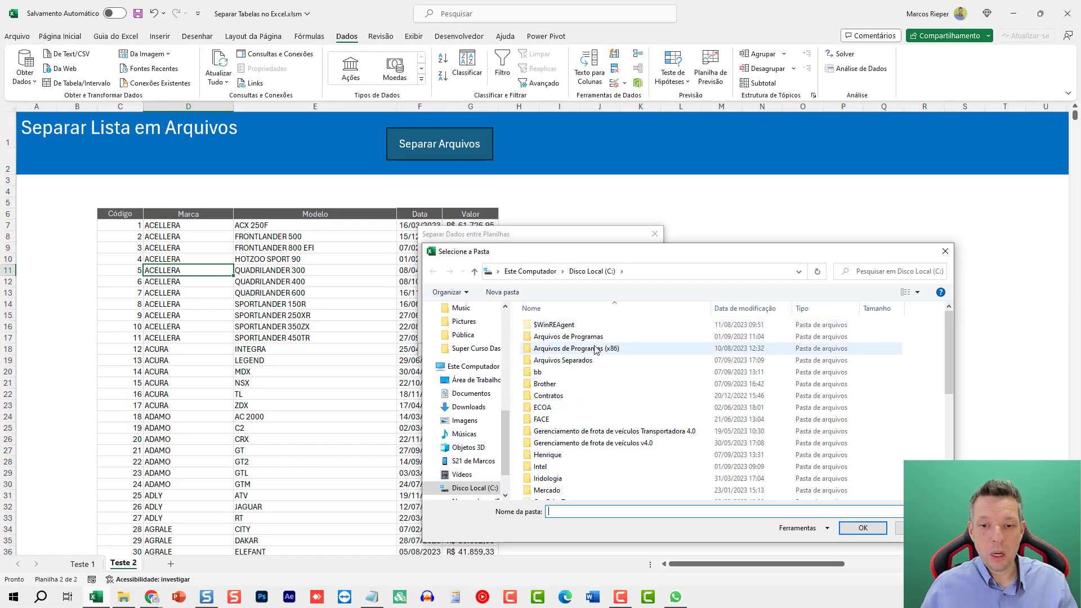
left_click(569, 348)
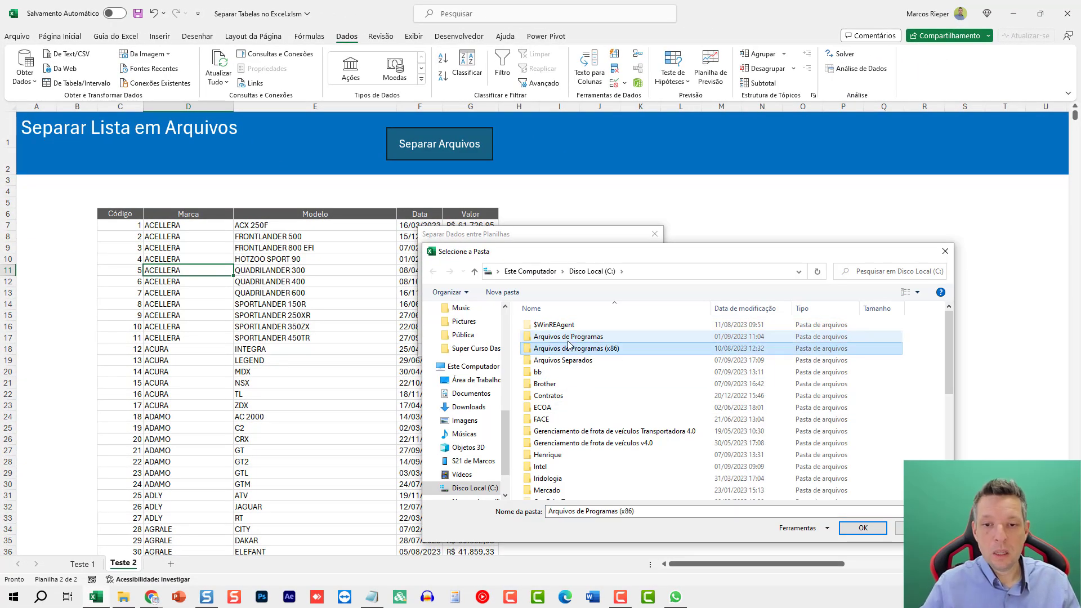
double_click(563, 360)
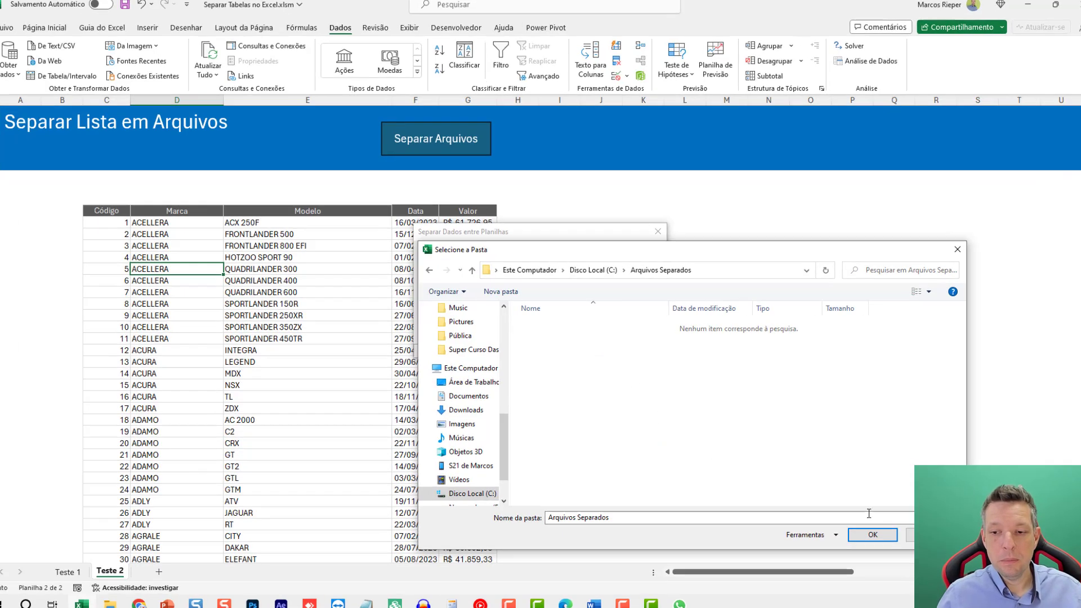
left_click(863, 528)
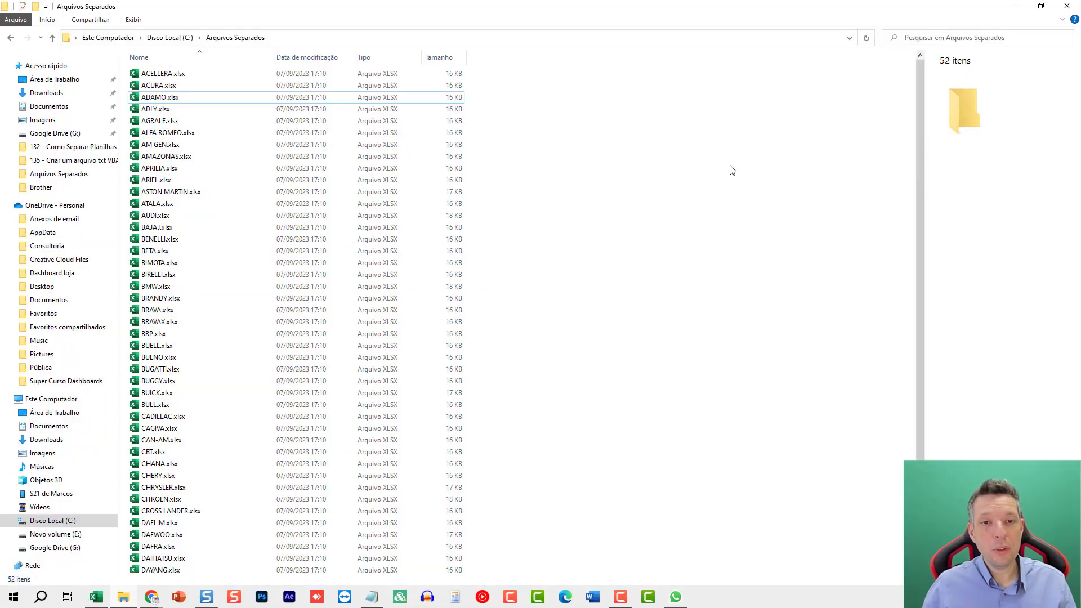
Scroll the Arquivos Separados file list as per-brand workbooks appear through ZONGSHEN.xlsx.
scroll(744, 225, "down", 4)
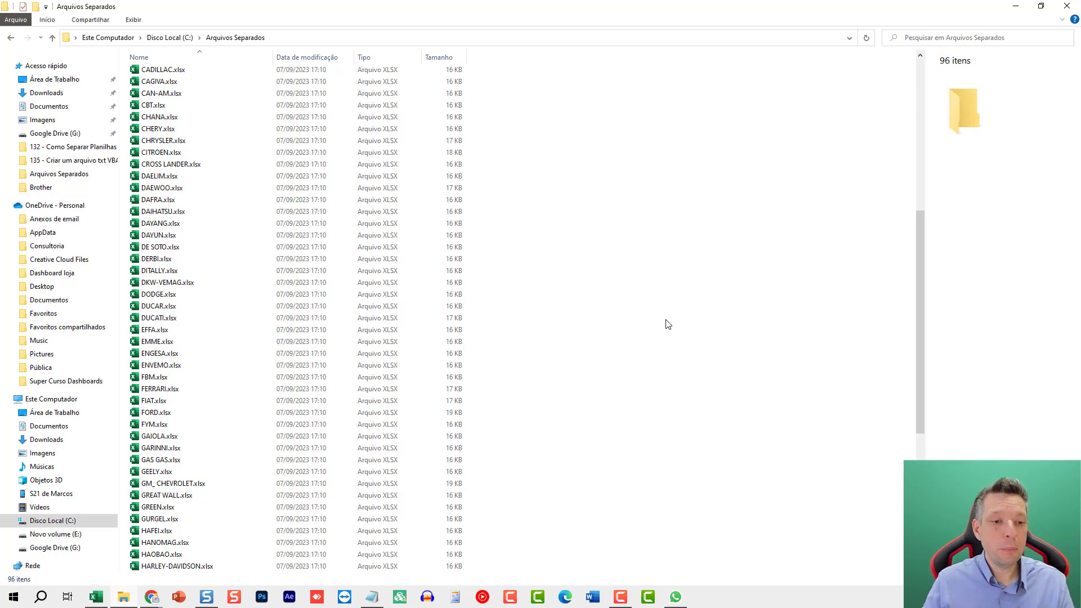
scroll(662, 332, "down", 6)
scroll(640, 363, "down", 3)
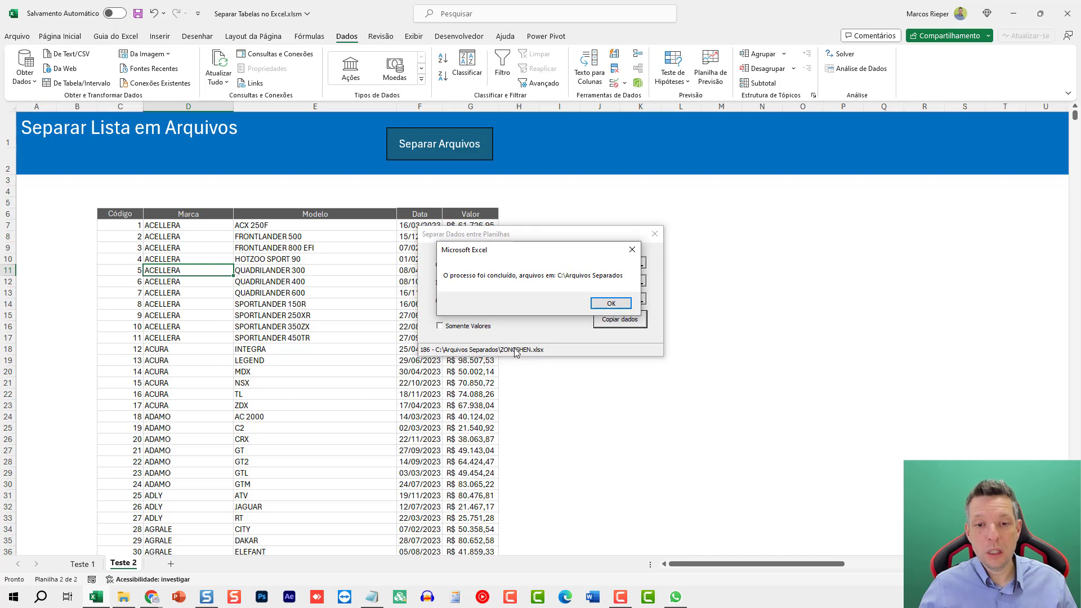
Dismiss the completion message and open HONDA.xlsx from the output folder.
left_click(611, 304)
left_click(295, 256)
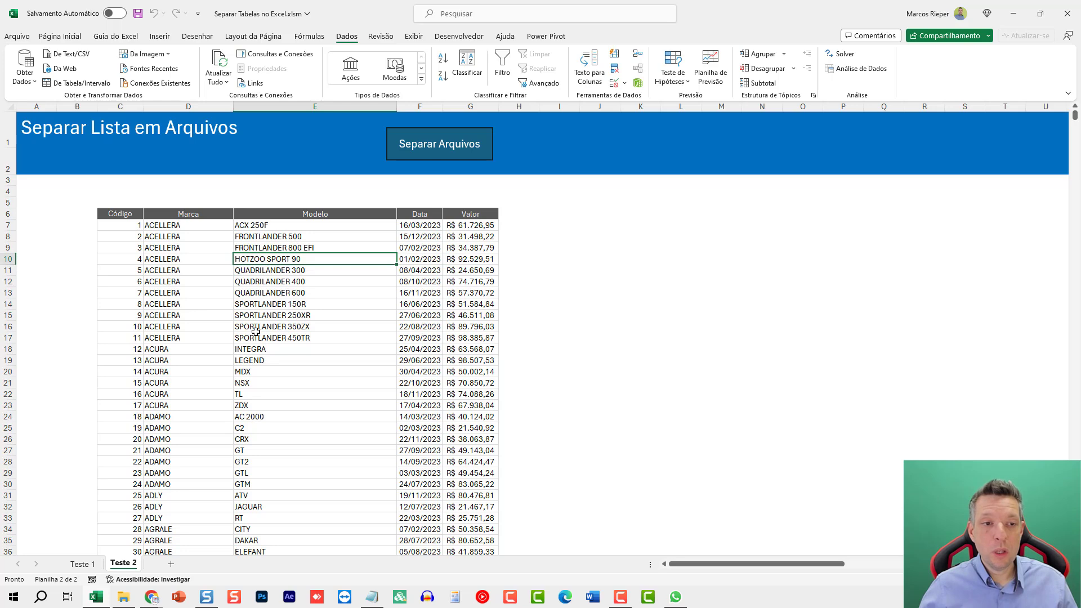
left_click(126, 600)
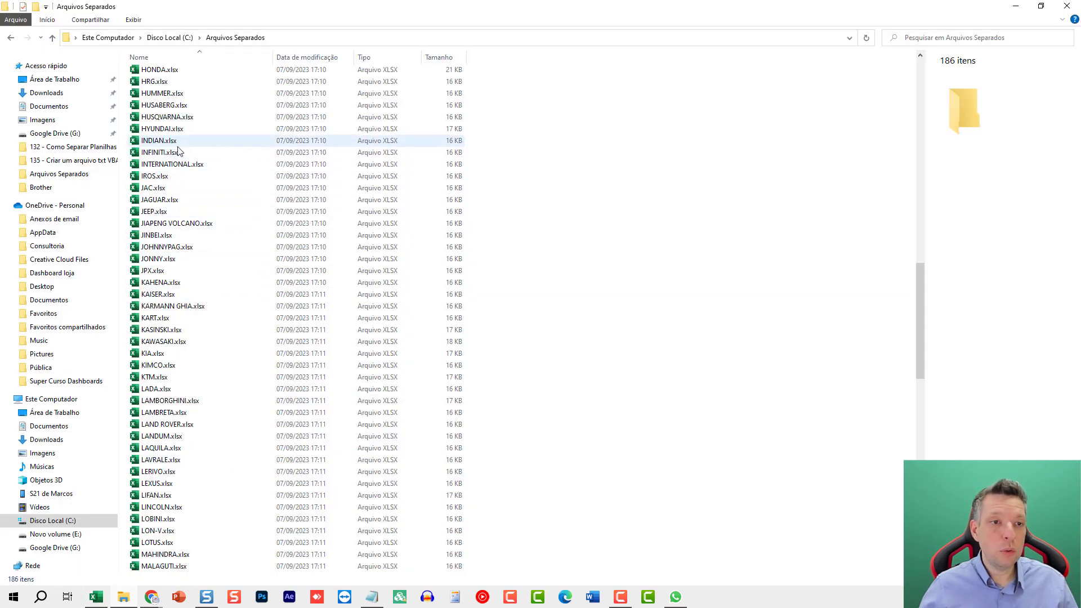
left_click(157, 72)
key("alt+Tab")
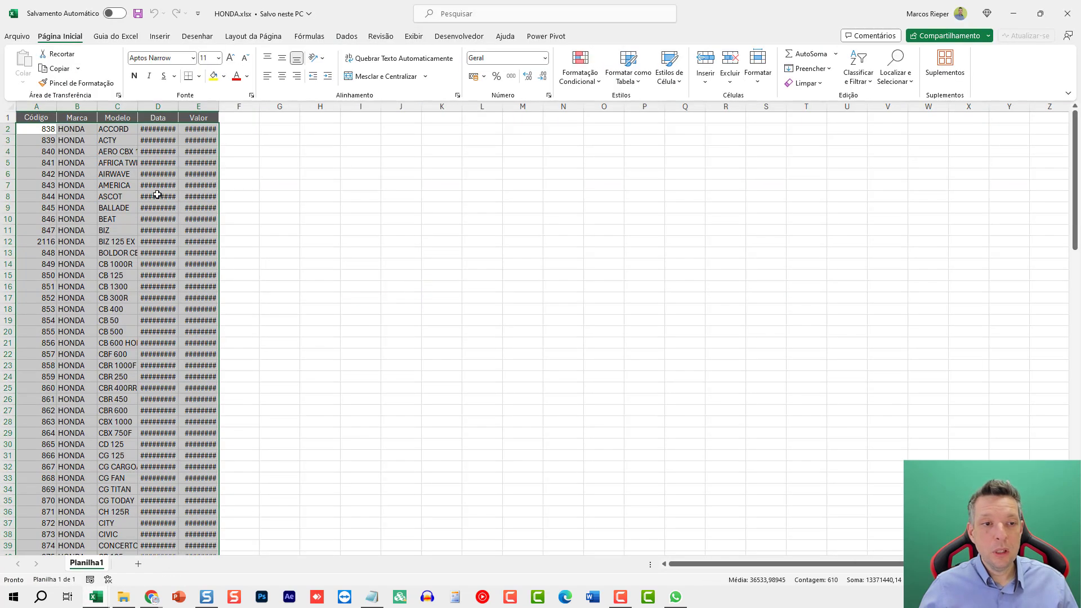
Autofit columns D and E so the dates and values display fully.
left_click_drag(157, 185, 158, 174)
double_click(178, 107)
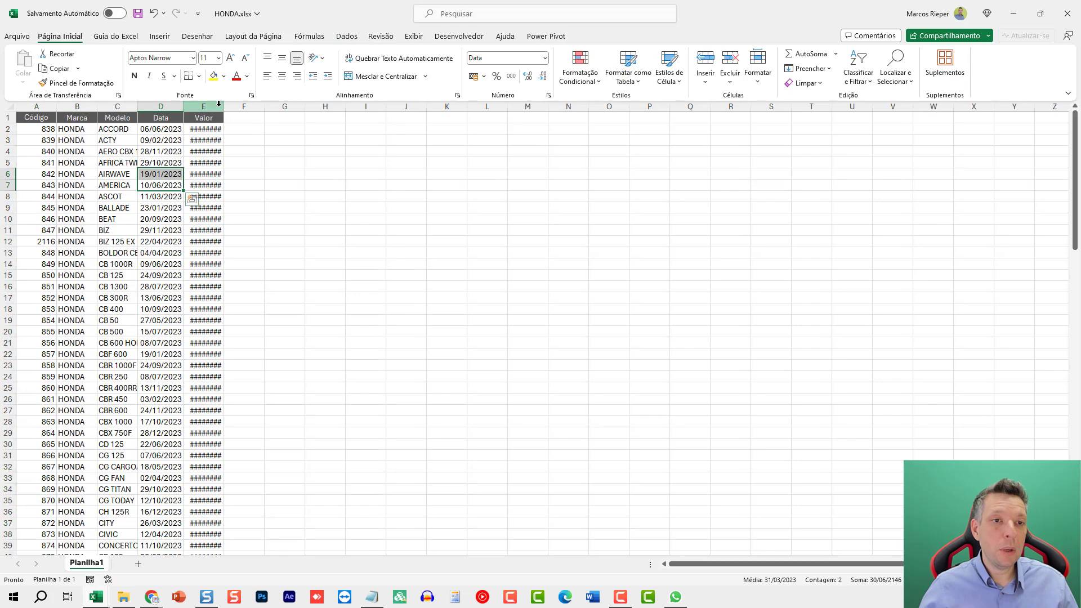
double_click(224, 106)
left_click(68, 140)
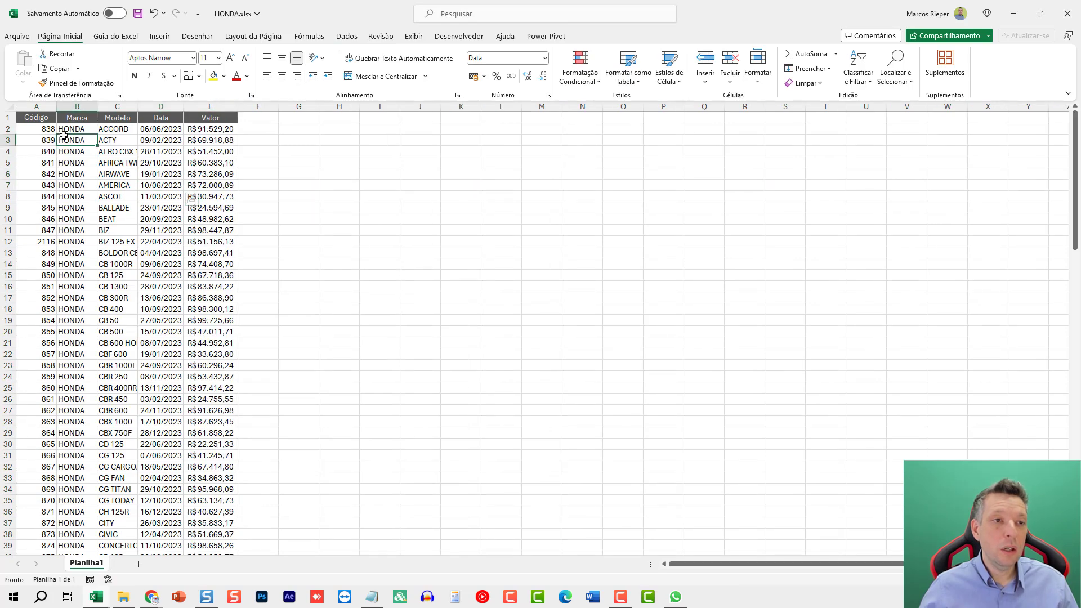
Scroll through the HONDA rows down to B118, jump back to the top, and close the workbook.
scroll(121, 203, "down", 1)
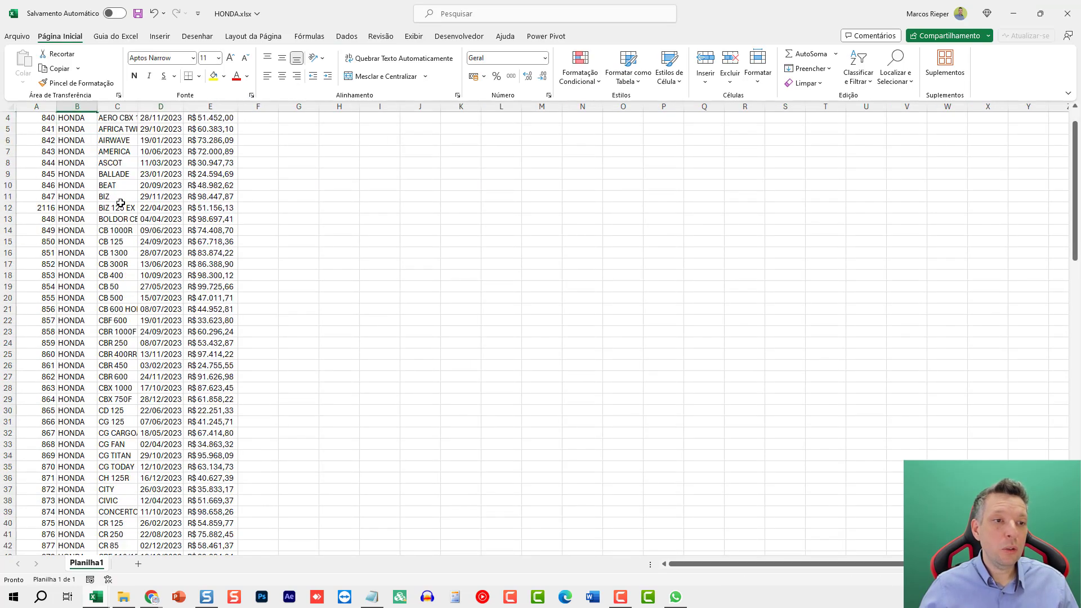
scroll(118, 211, "down", 5)
scroll(112, 226, "down", 5)
scroll(111, 239, "down", 1)
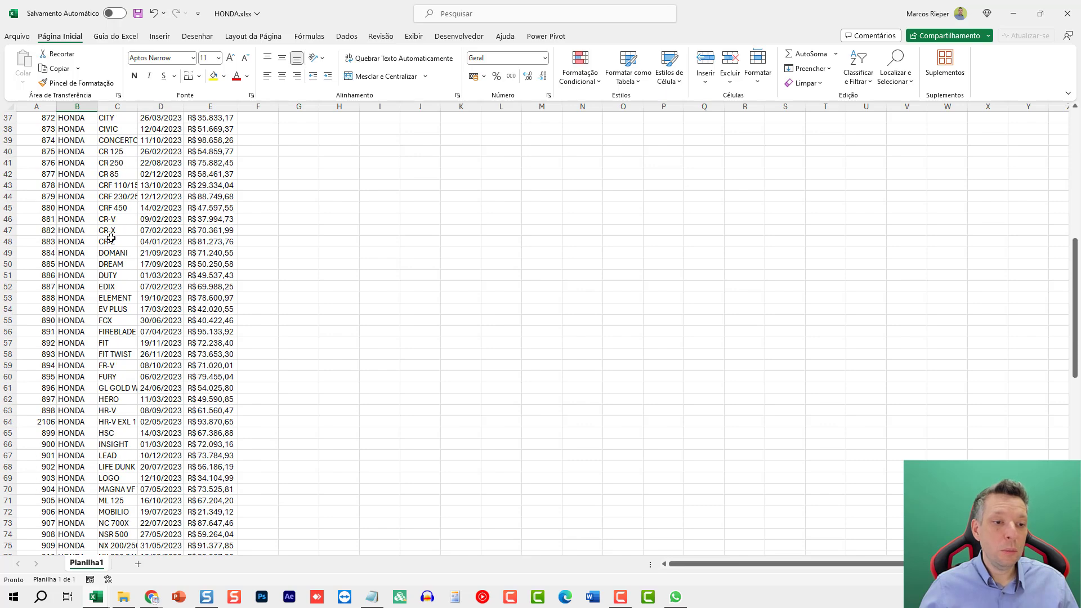
left_click(37, 423)
scroll(117, 355, "down", 5)
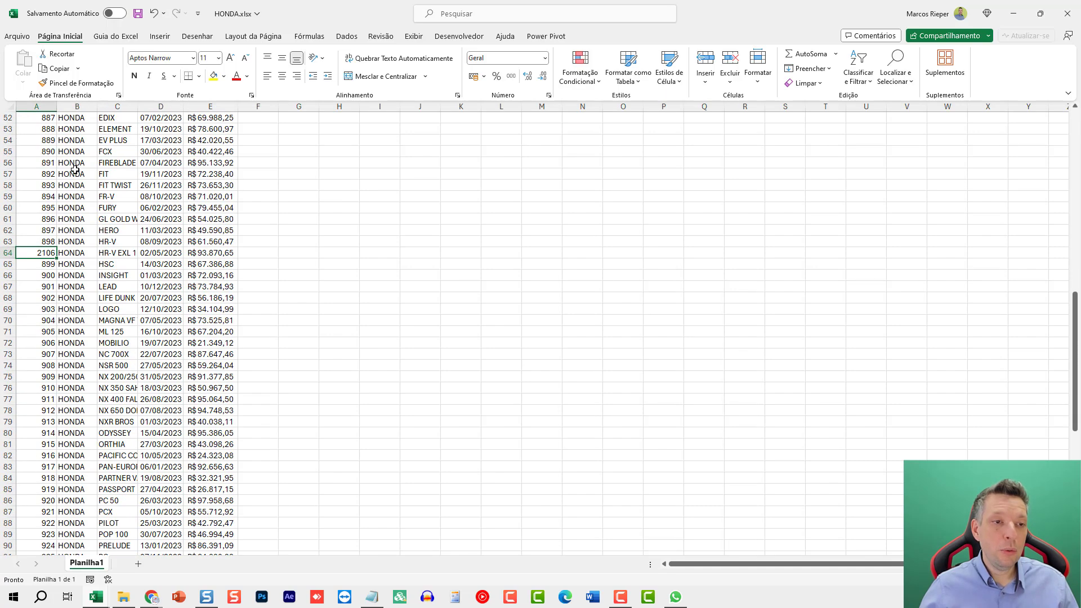
left_click_drag(75, 169, 75, 298)
scroll(79, 326, "down", 6)
scroll(87, 363, "down", 7)
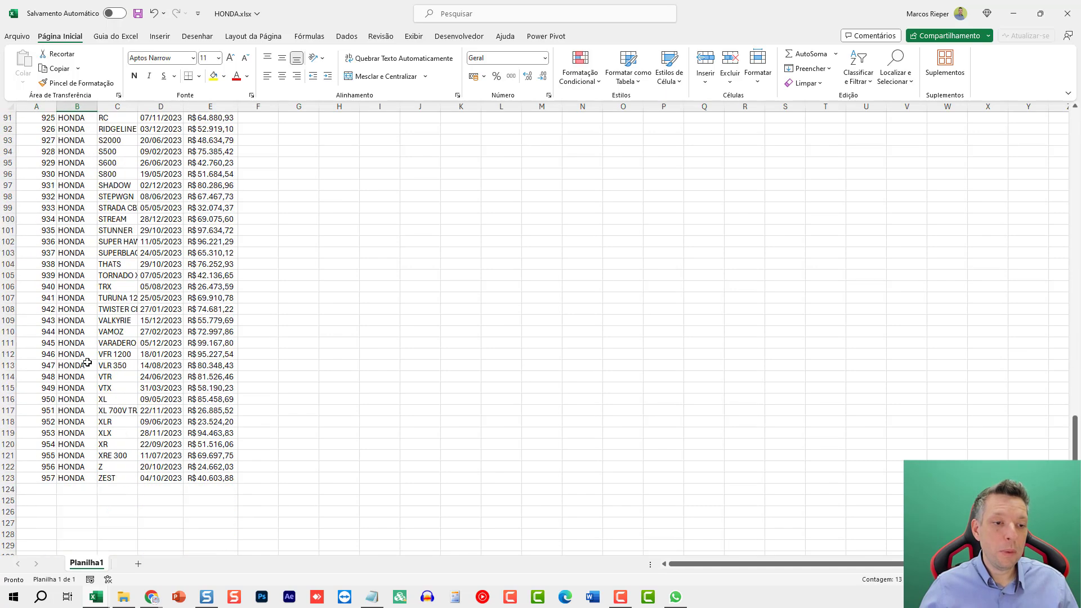
scroll(87, 362, "down", 1)
left_click(79, 387)
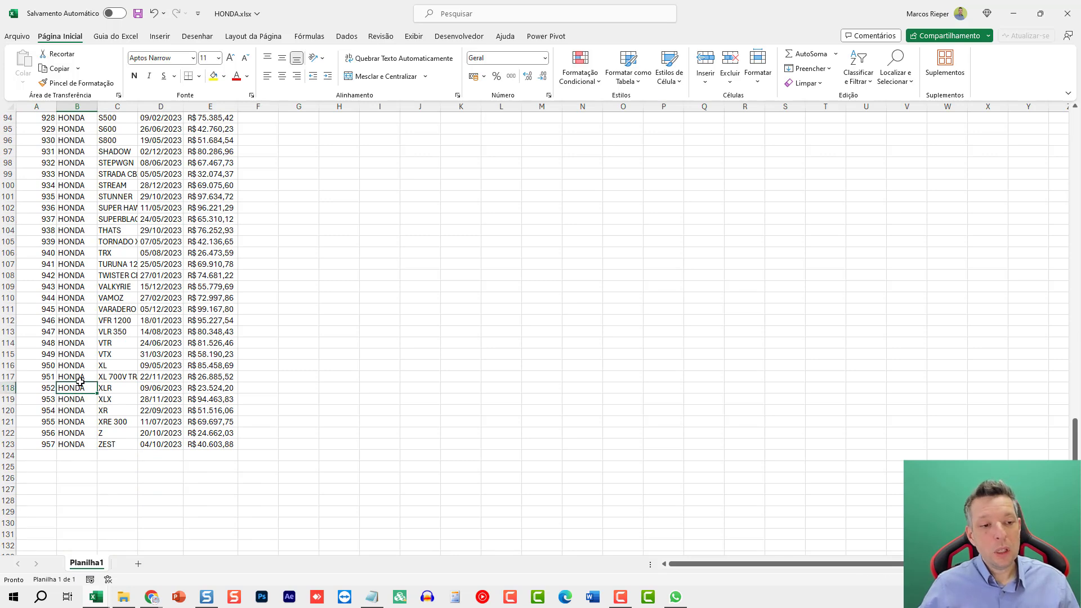
key("ctrl+Up")
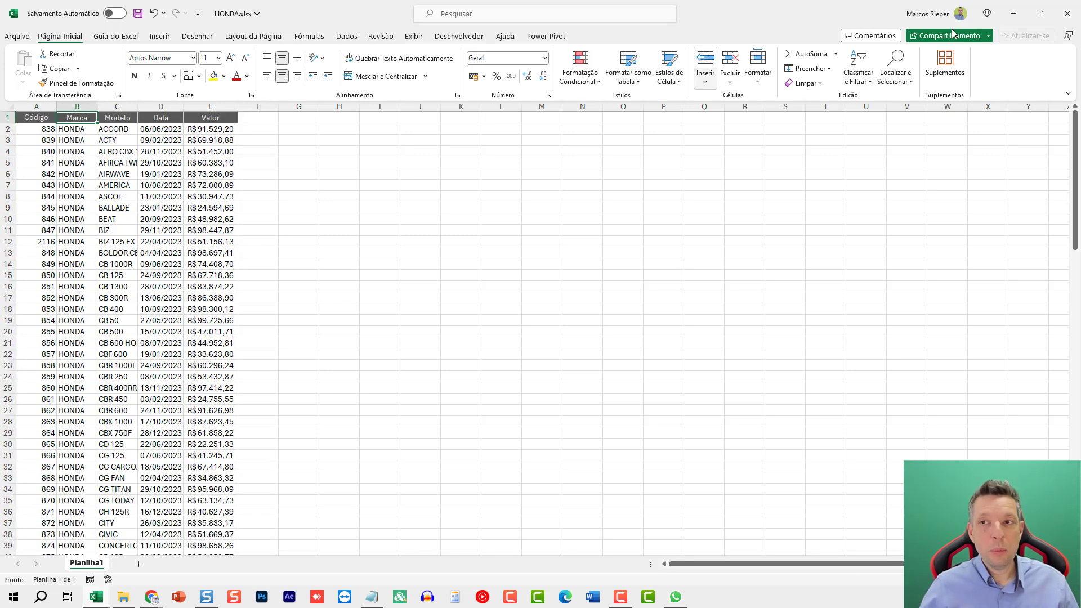
left_click(1068, 16)
Discard HONDA changes, open LAMBORGHINI.xlsx, and autofit all columns to review its 17 models.
left_click(563, 313)
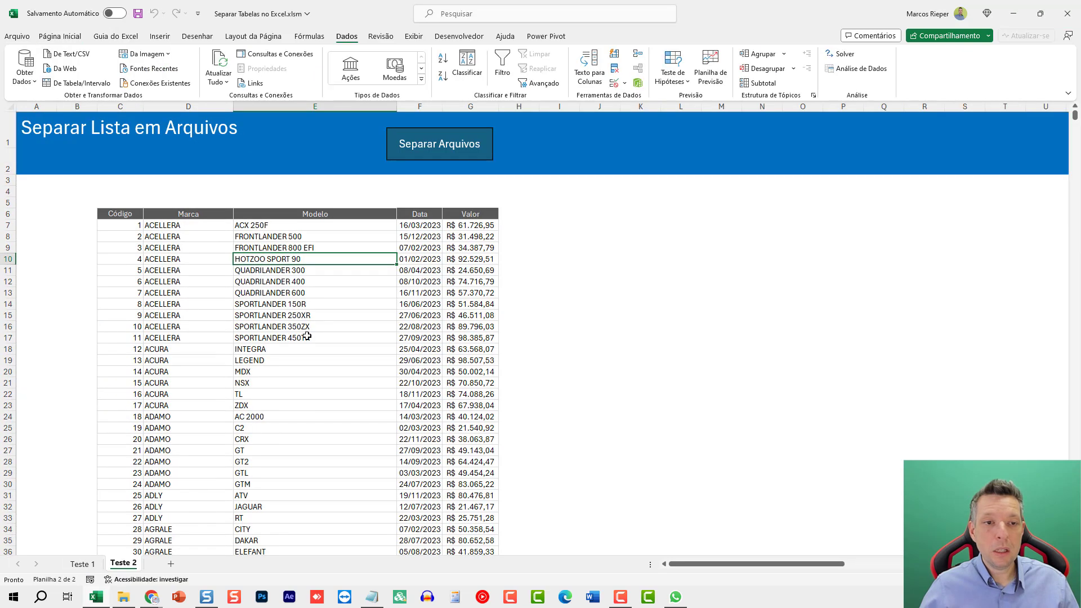
key("alt+Tab")
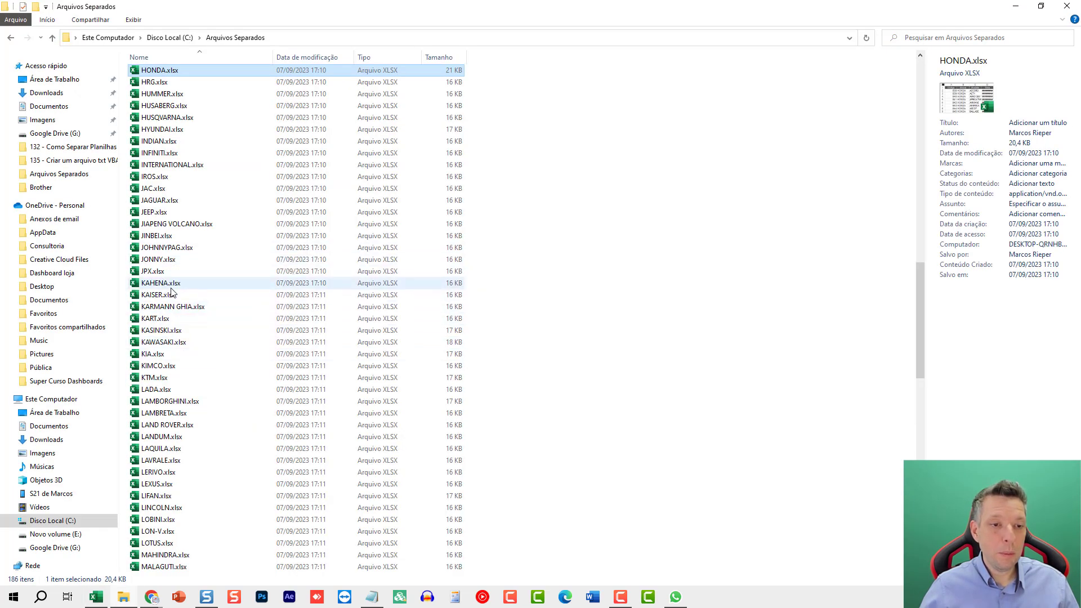
key("alt+Tab")
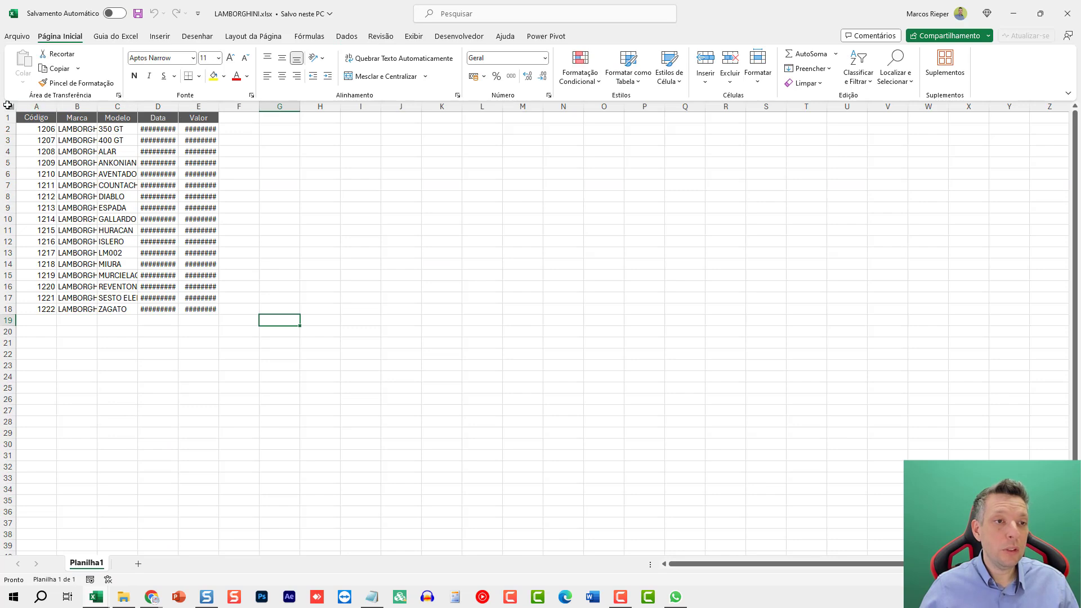
left_click(8, 107)
double_click(57, 107)
left_click(118, 163)
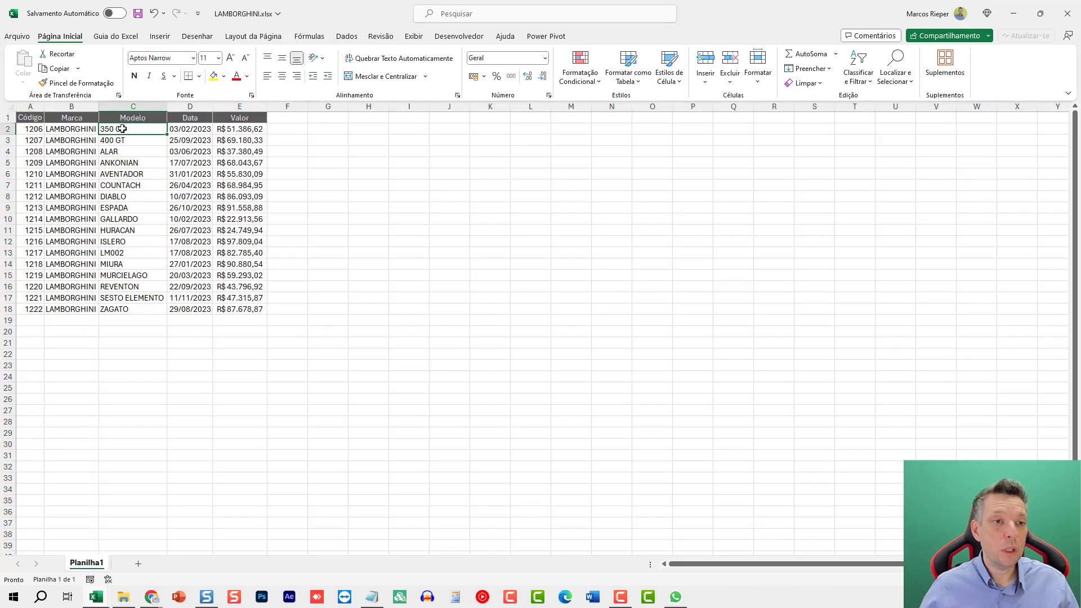
left_click_drag(123, 128, 120, 310)
left_click(83, 286)
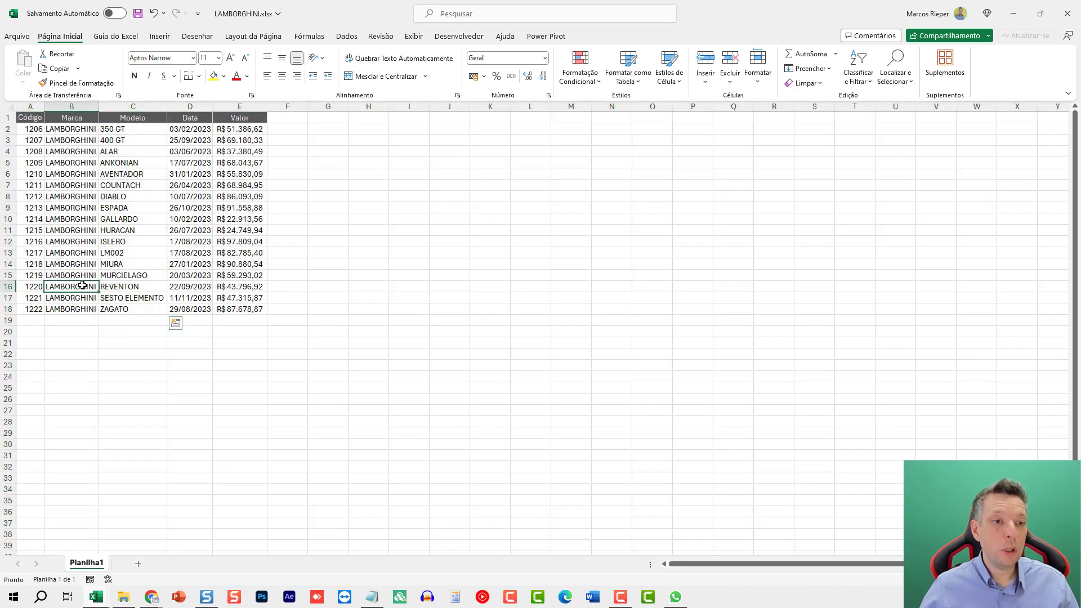
Close LAMBORGHINI.xlsx without saving.
left_click(1067, 13)
left_click(558, 314)
left_click(381, 281)
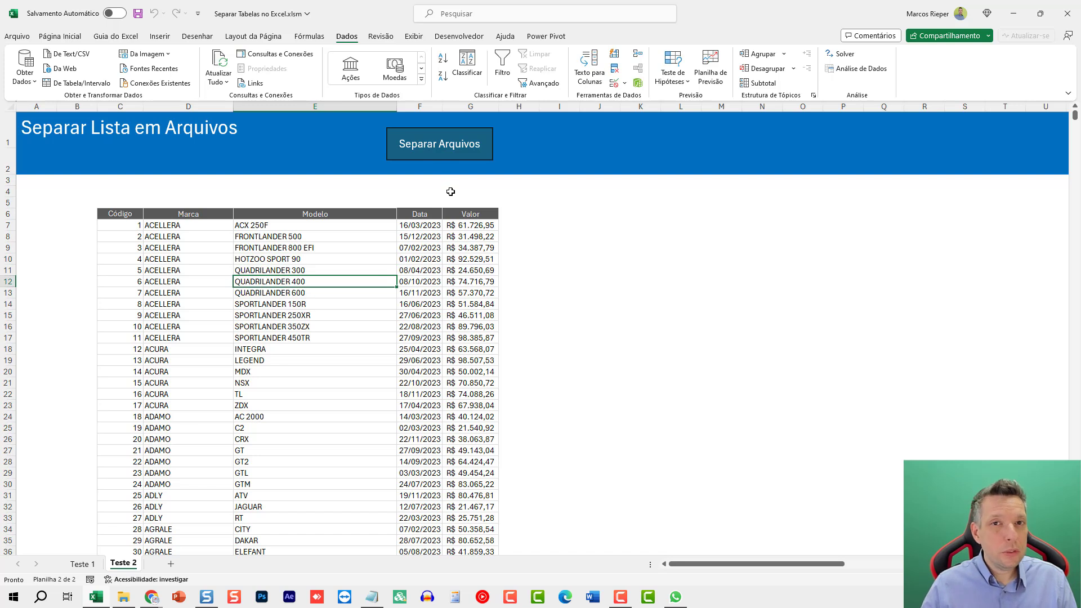
Reopen the split form from the add-in tools, then close it to return to the Teste 2 list.
left_click(388, 256)
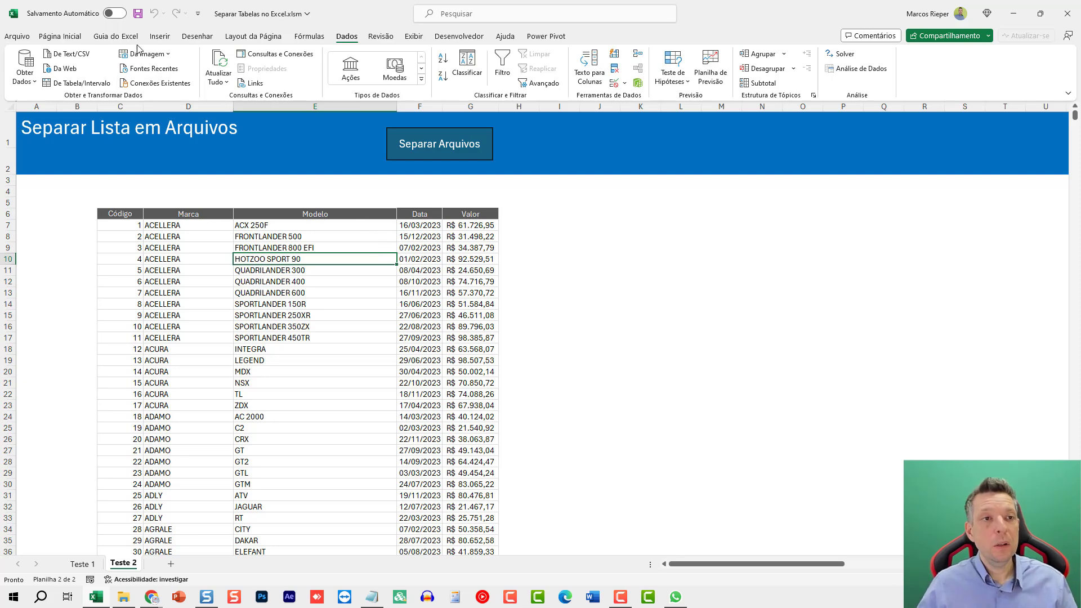
left_click(116, 36)
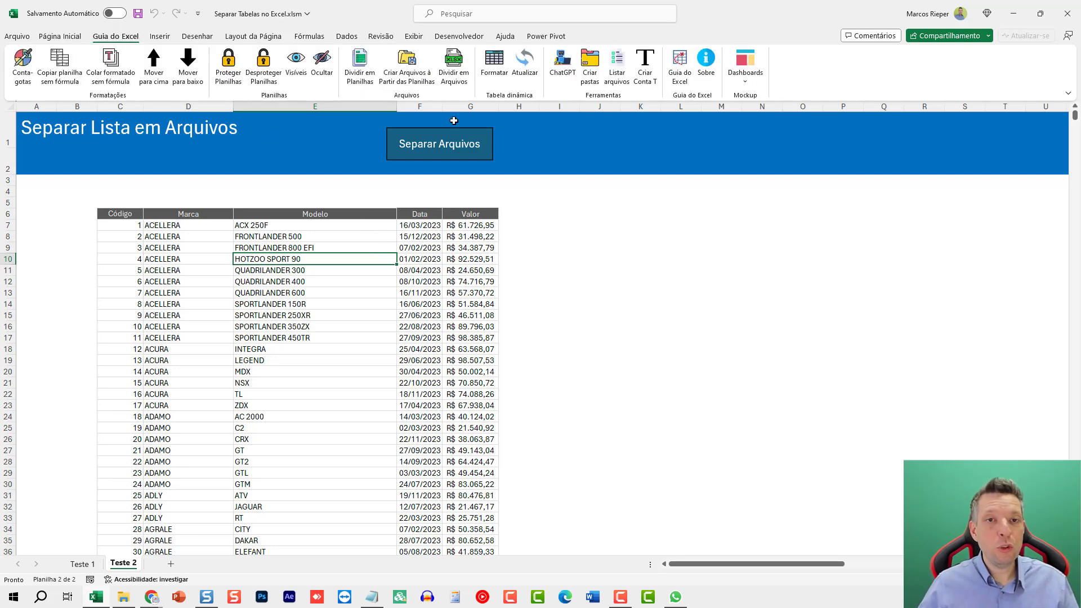
left_click(455, 64)
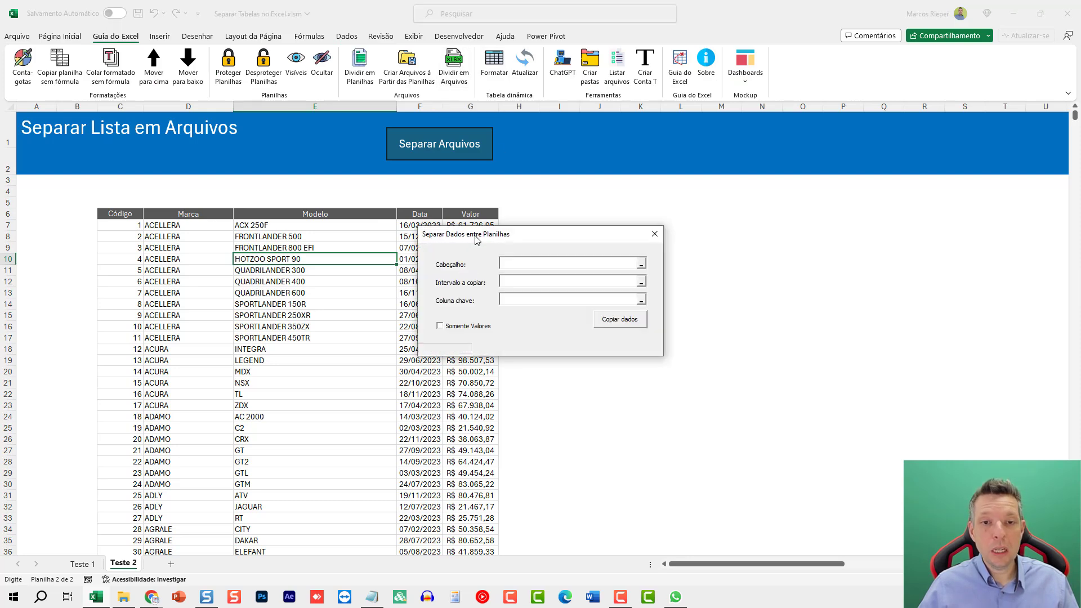
left_click_drag(504, 242, 507, 239)
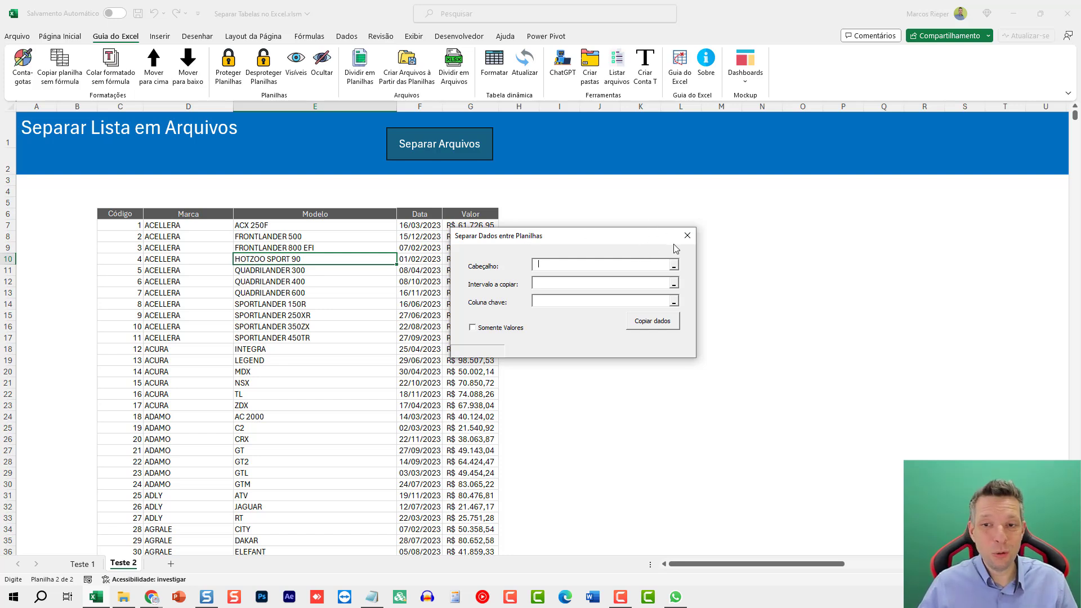
left_click(687, 236)
left_click(405, 260)
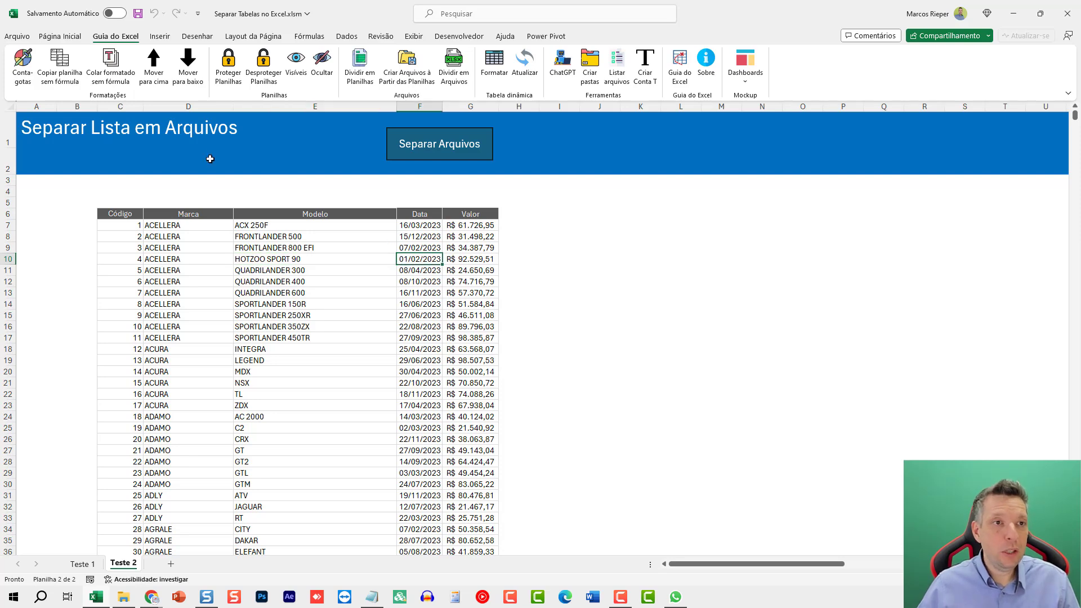
left_click(17, 36)
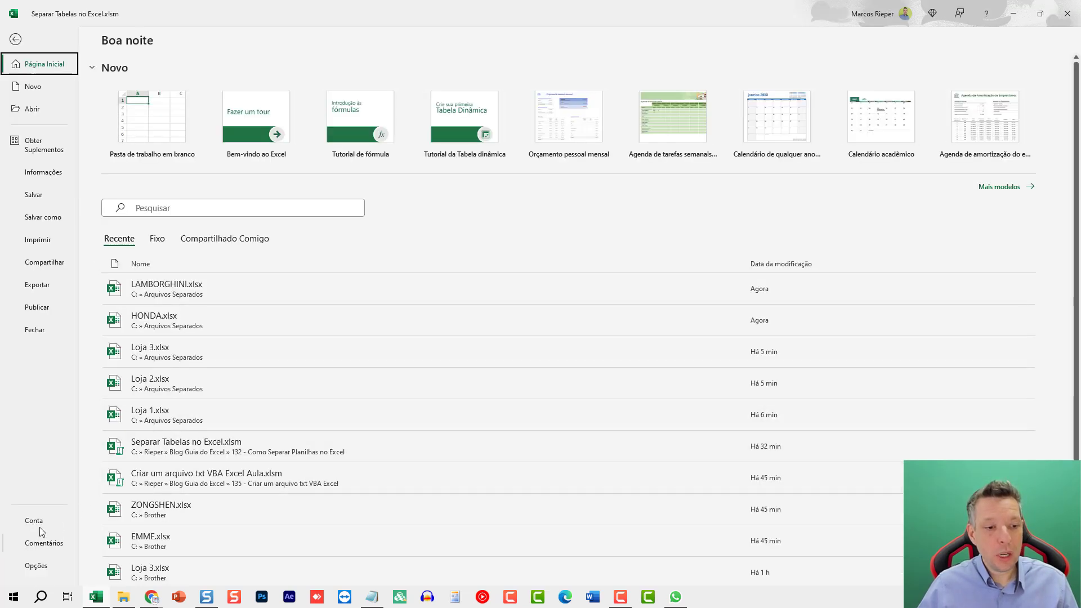
left_click(35, 566)
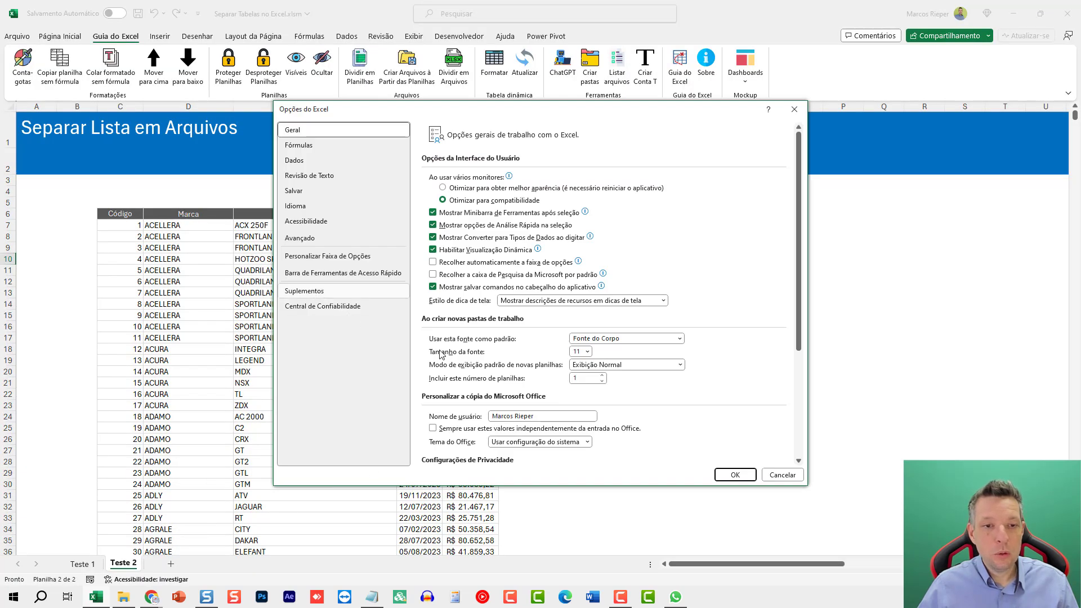
left_click(304, 290)
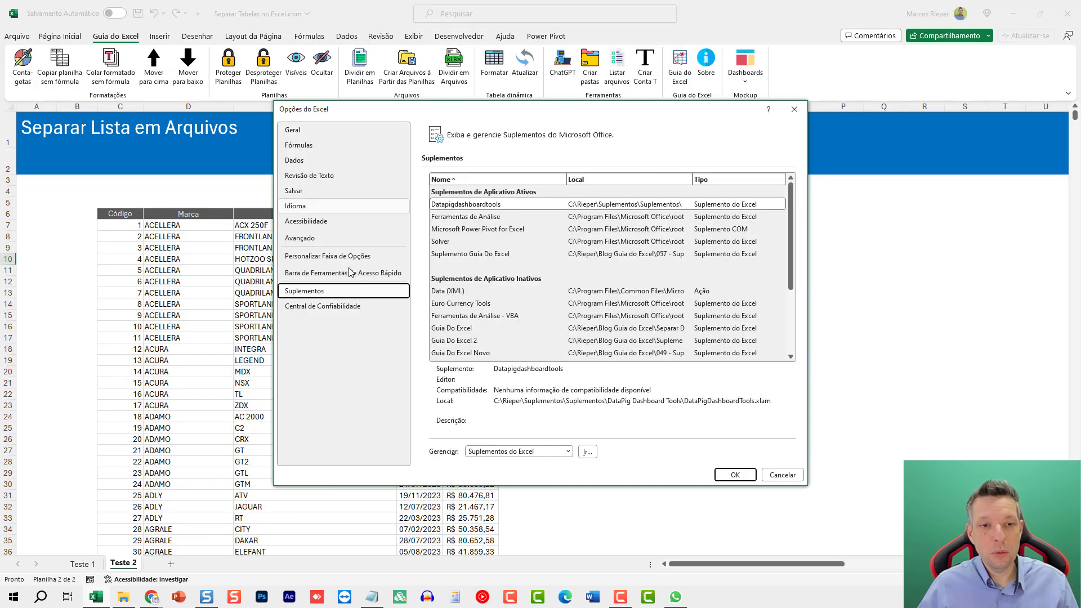
left_click(584, 454)
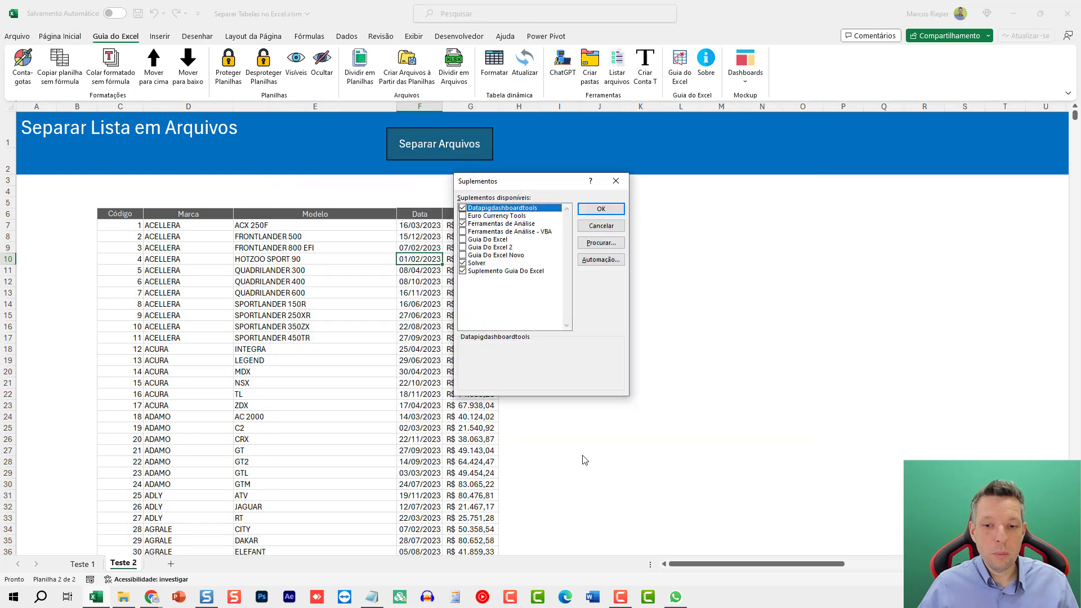
left_click(497, 272)
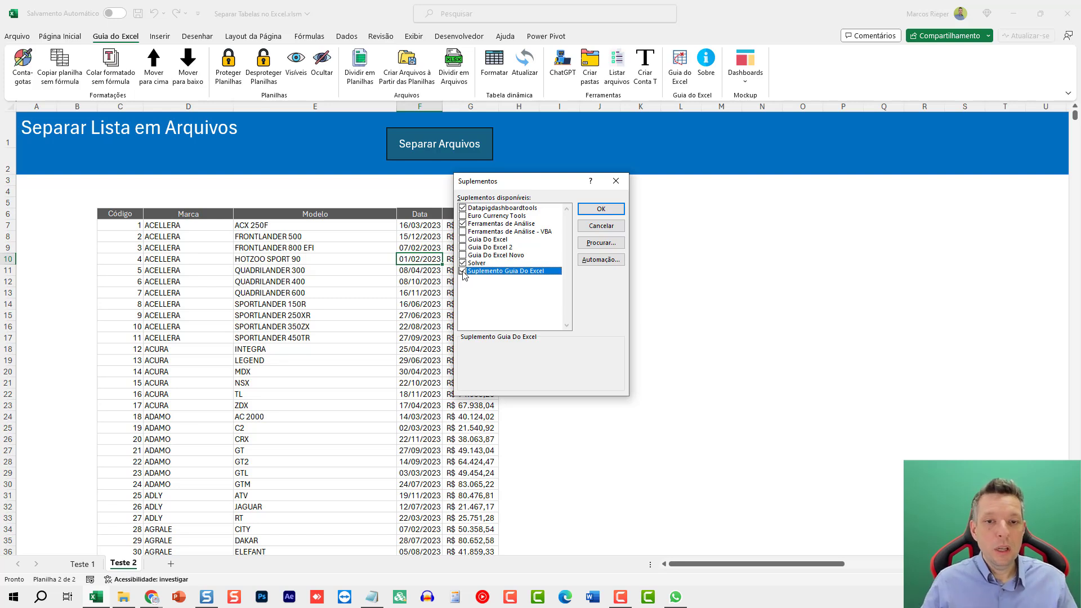
key("Return")
left_click(327, 259)
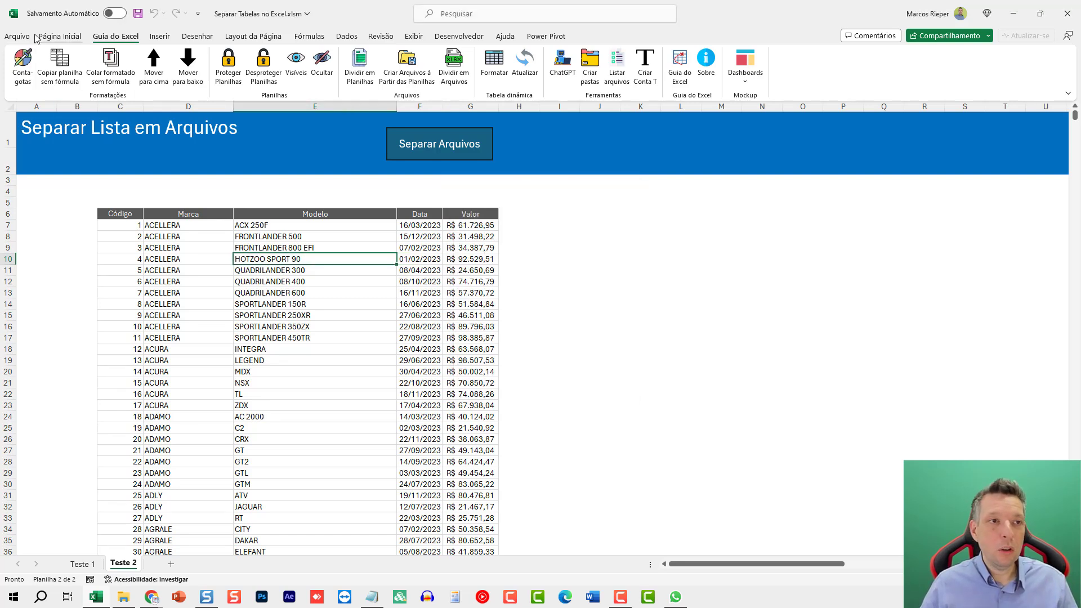
Create a blank workbook and reveal the AddIns folder path by choosing the .xlam type in Save As.
left_click(21, 36)
left_click(147, 121)
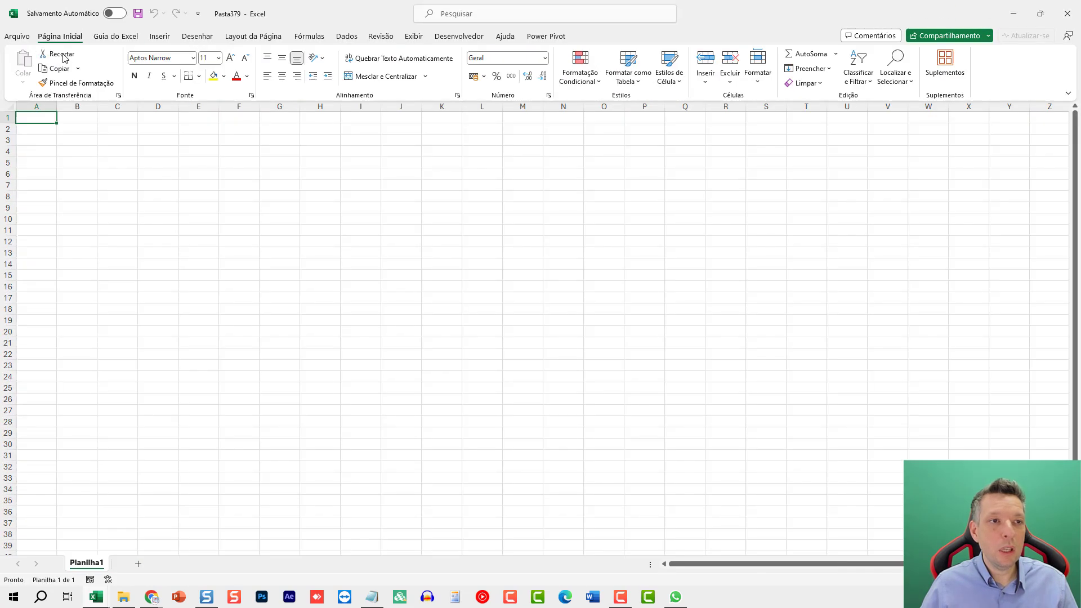
left_click(20, 39)
left_click(73, 220)
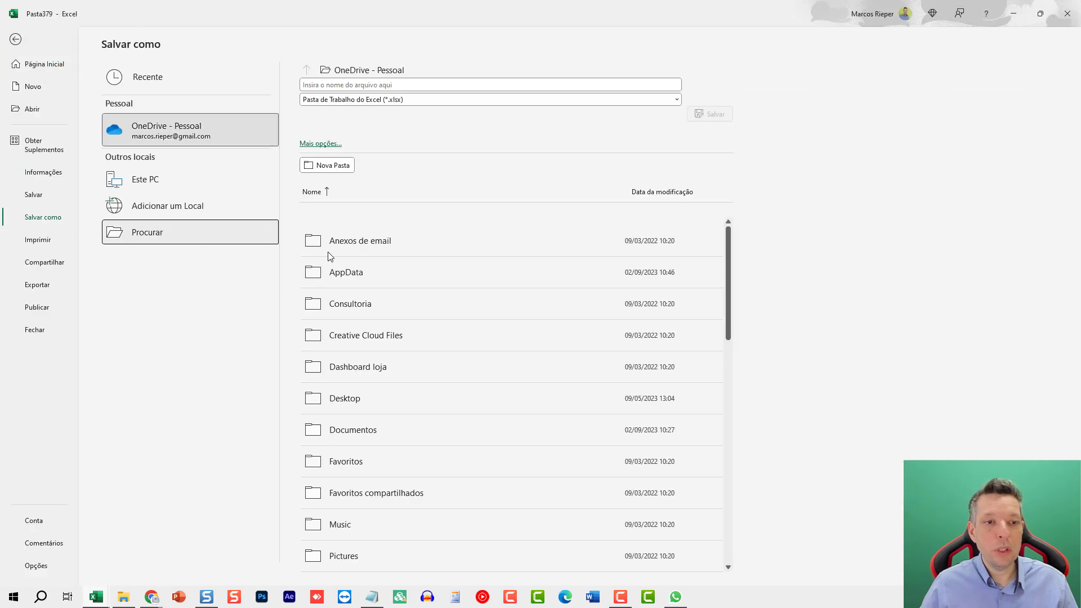
left_click(158, 229)
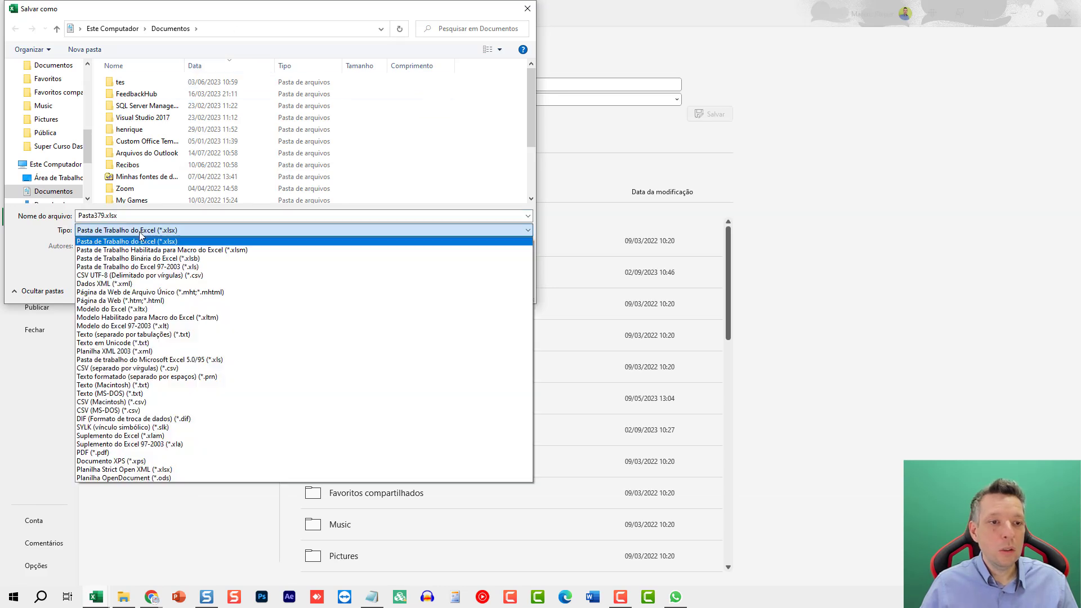
left_click(175, 437)
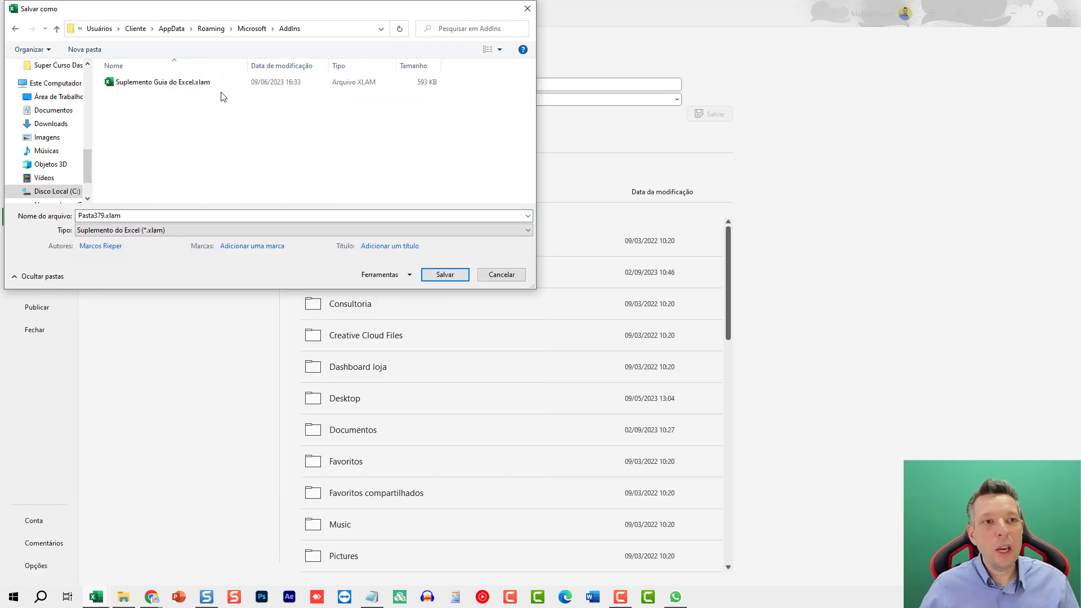
left_click(320, 31)
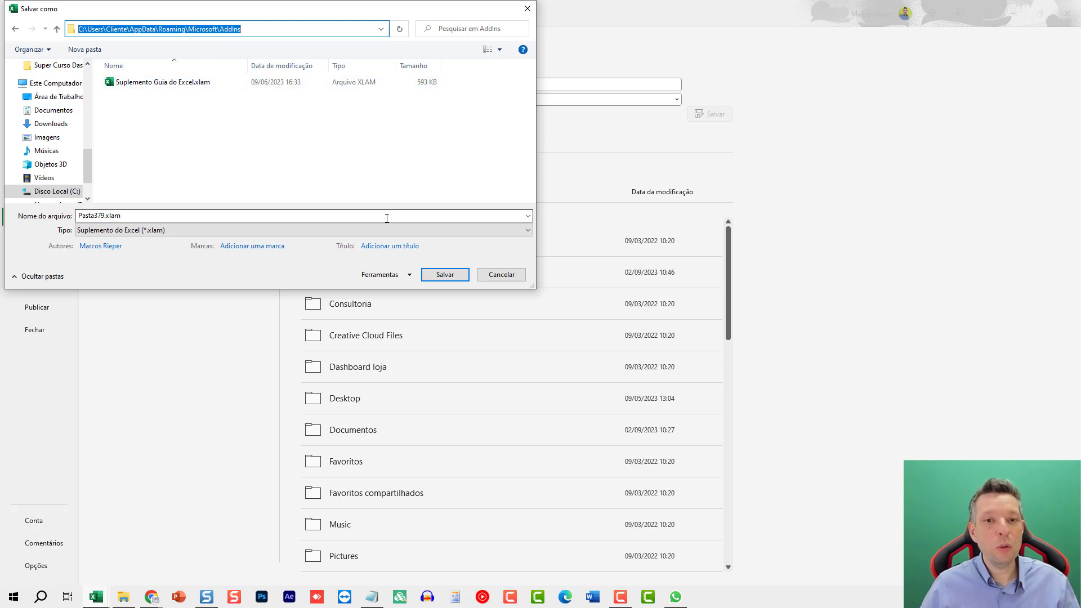
left_click(501, 274)
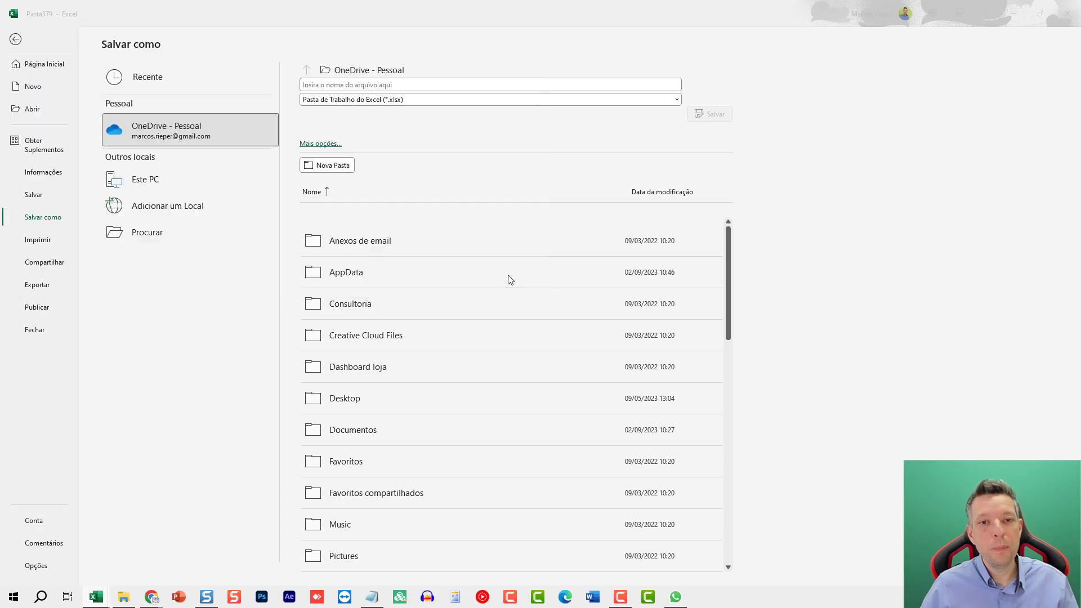
Paste the AddIns folder path into cell E5.
key("Escape")
left_click(186, 173)
double_click(186, 163)
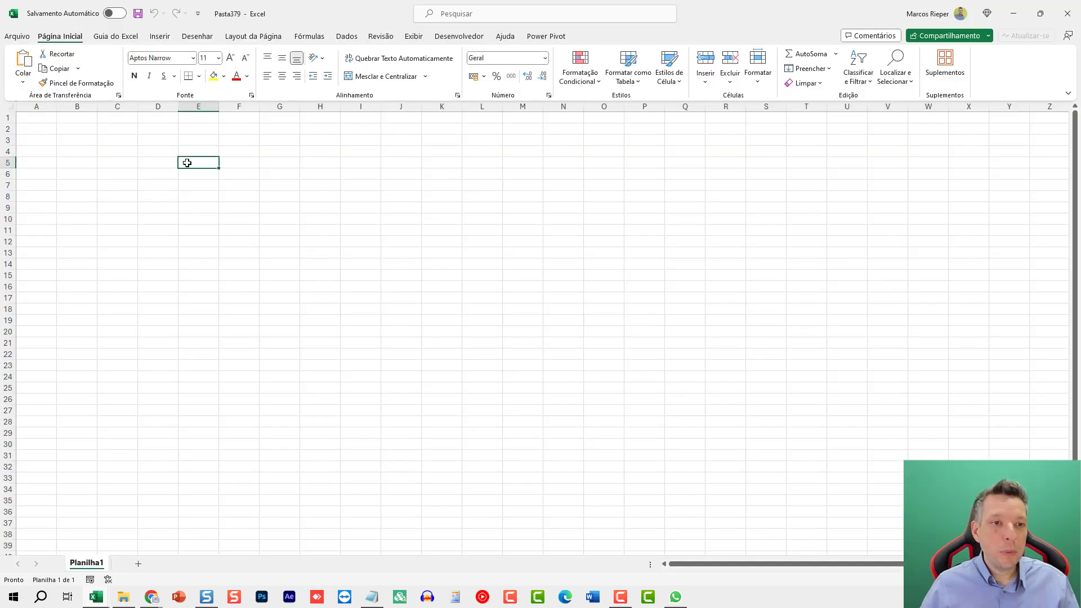
type("C:\\Users\\Cliente\\AppData\\Roaming\\Microsoft\\AddIns")
key("Return")
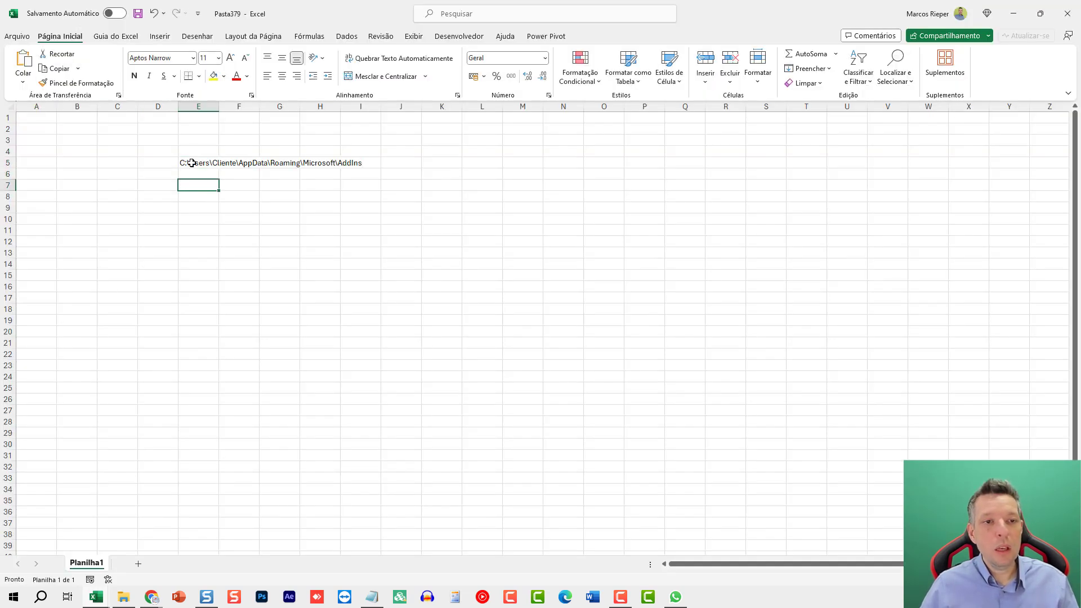
left_click(192, 162)
left_click(280, 219)
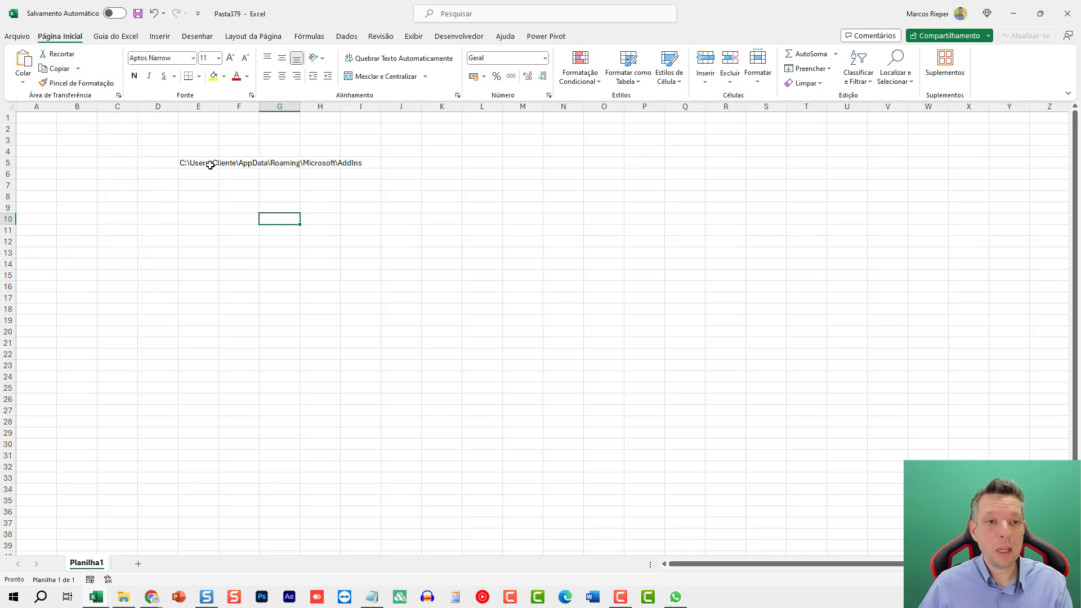
Clear E5 and close the scratch workbook without saving.
left_click(210, 165)
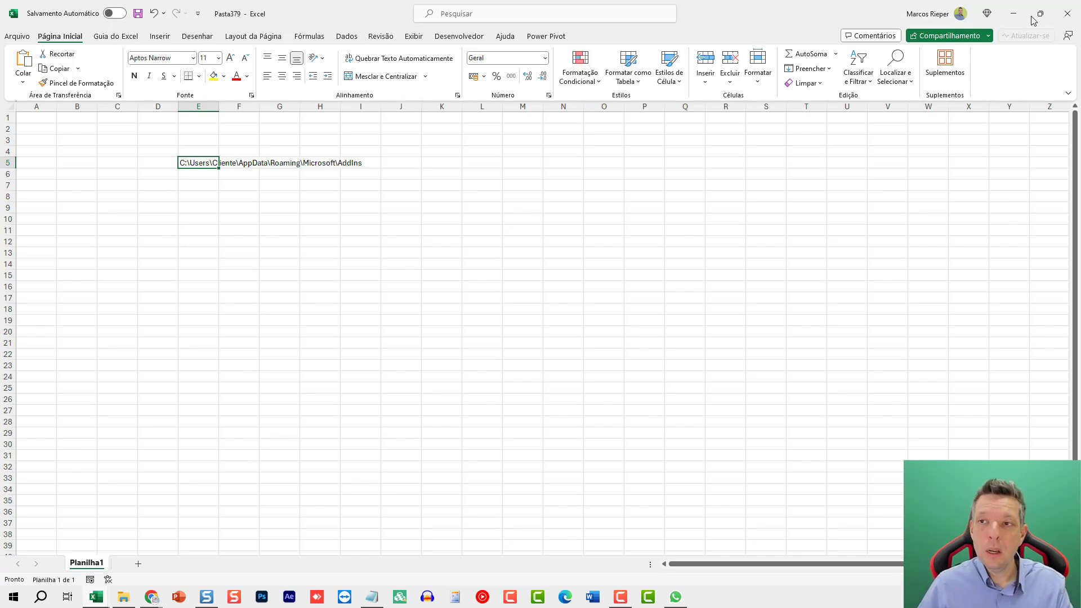
key("Delete")
left_click(1067, 13)
left_click(590, 360)
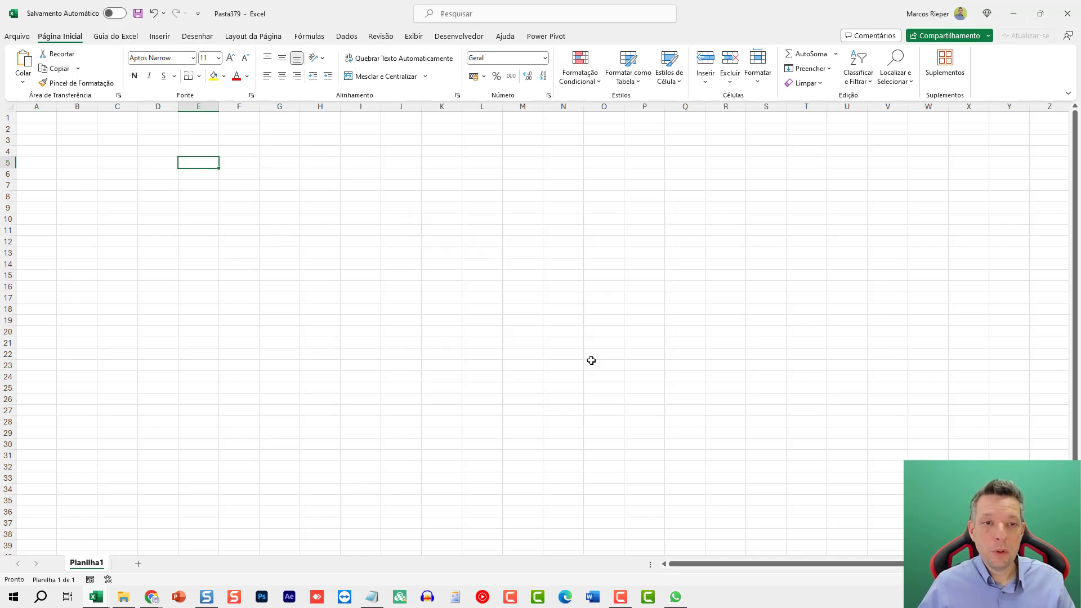
Unload the Suplemento Guia Do Excel add-in in the Add-ins manager.
left_click(16, 36)
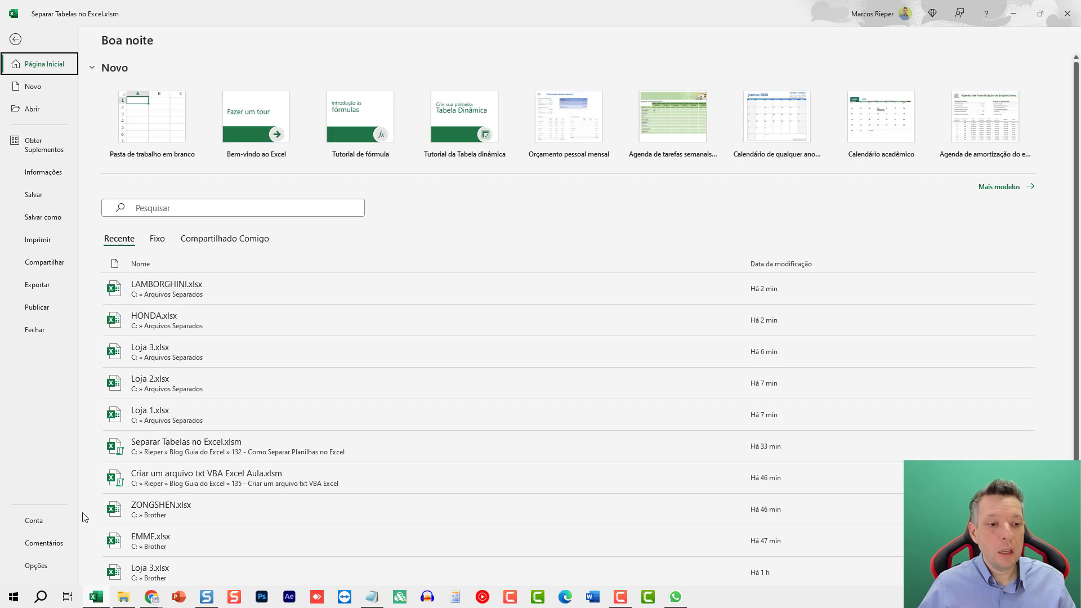
left_click(36, 566)
left_click(345, 291)
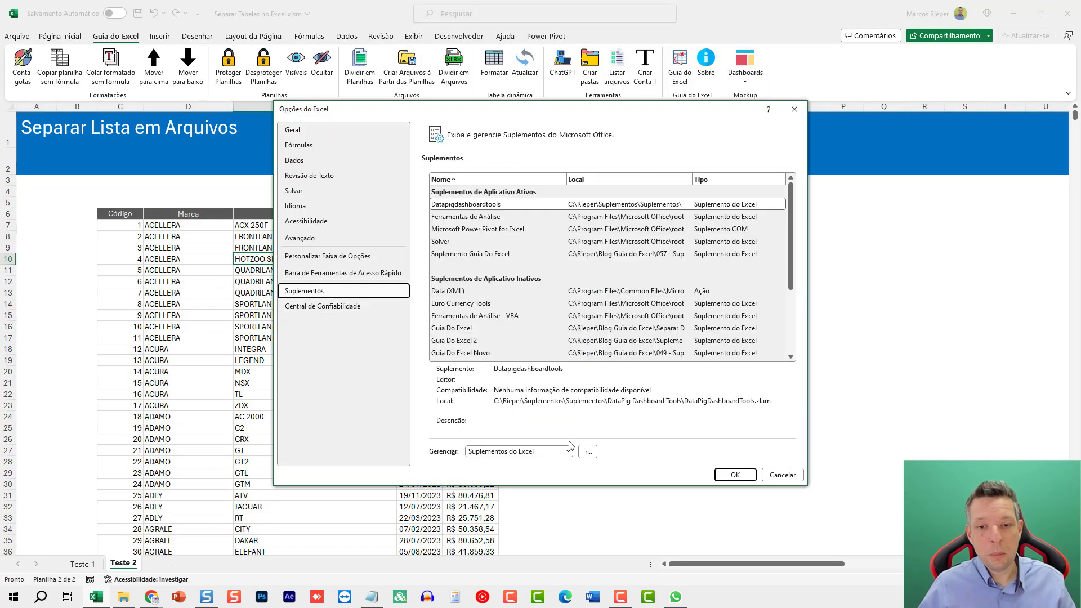
left_click(587, 453)
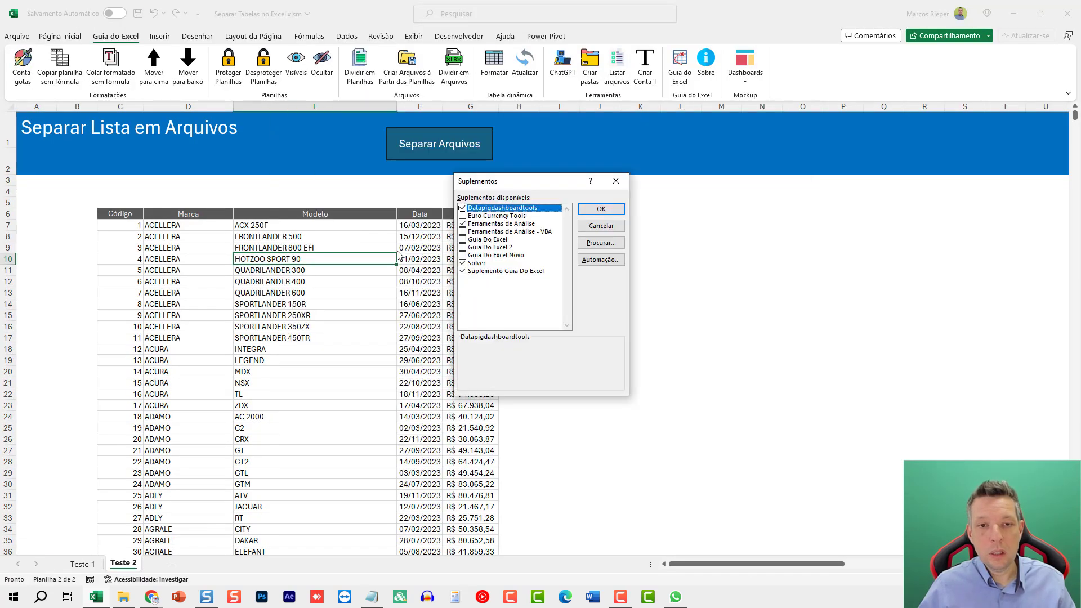
left_click(493, 271)
left_click(601, 208)
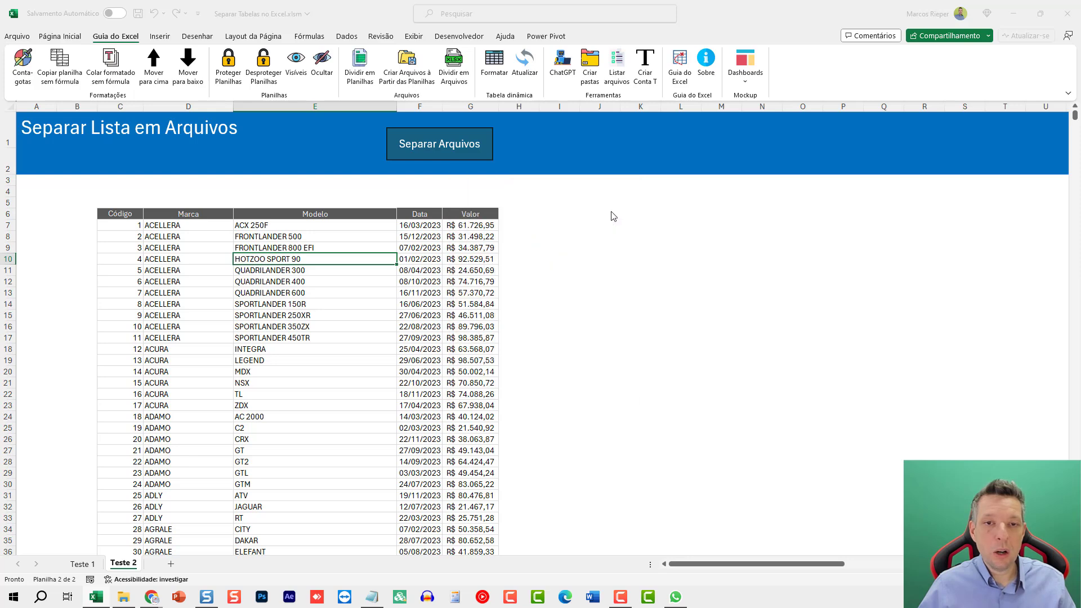
Load Suplemento Guia do Excel.xlam from the AddIns folder, replacing the existing file, and activate it.
left_click(16, 36)
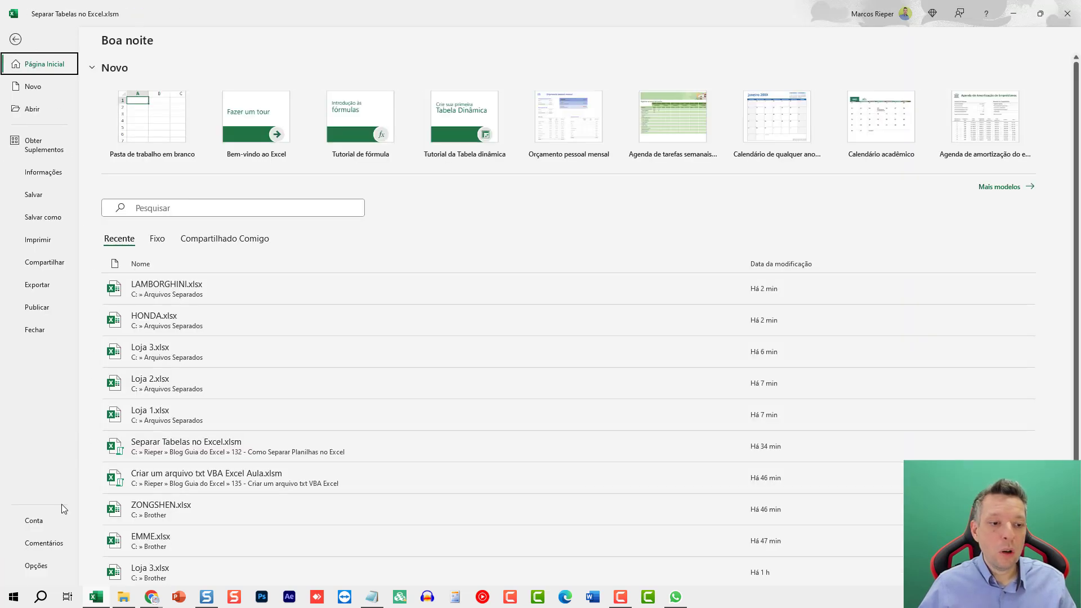
left_click(35, 566)
left_click(316, 290)
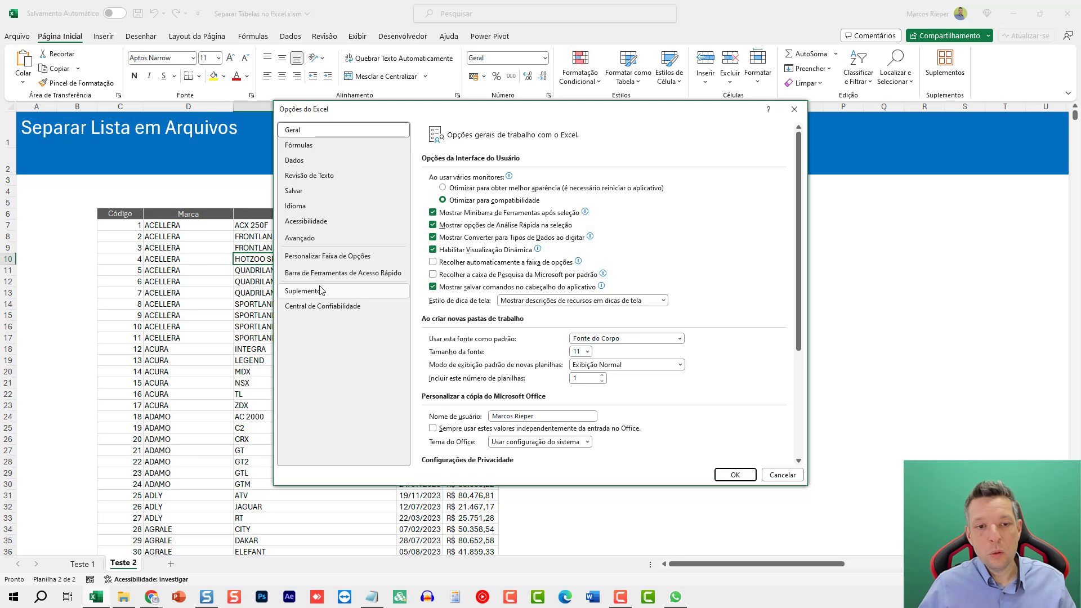
left_click(587, 451)
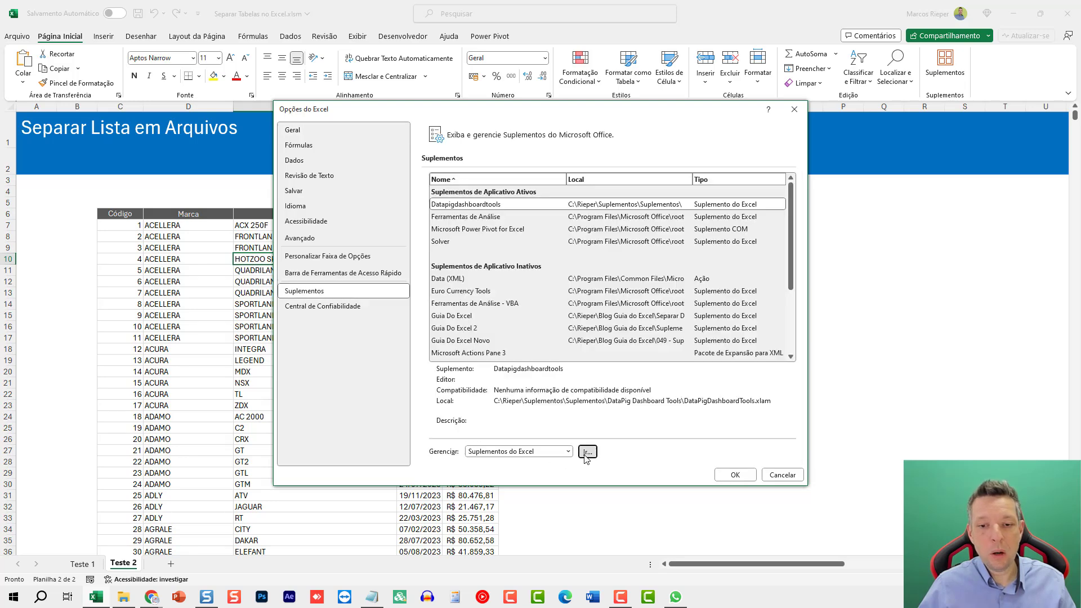
left_click(600, 244)
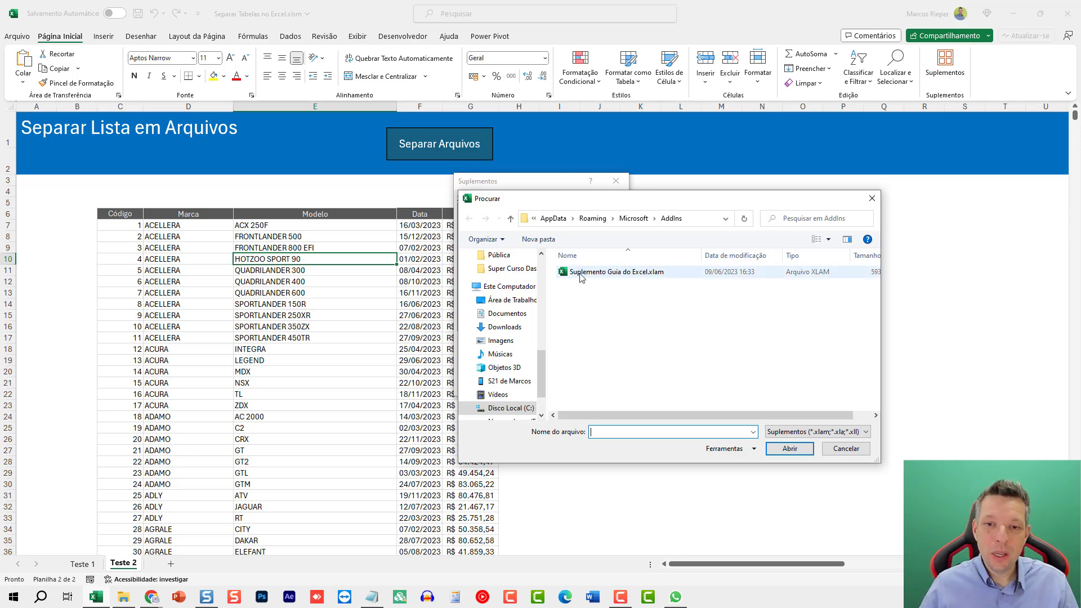
double_click(615, 275)
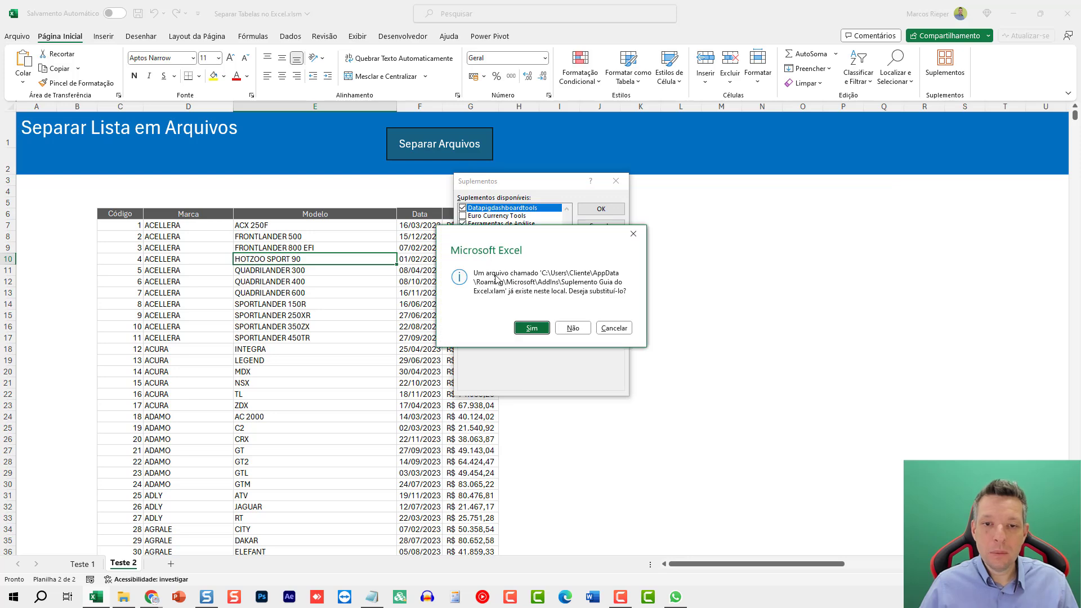
left_click(532, 330)
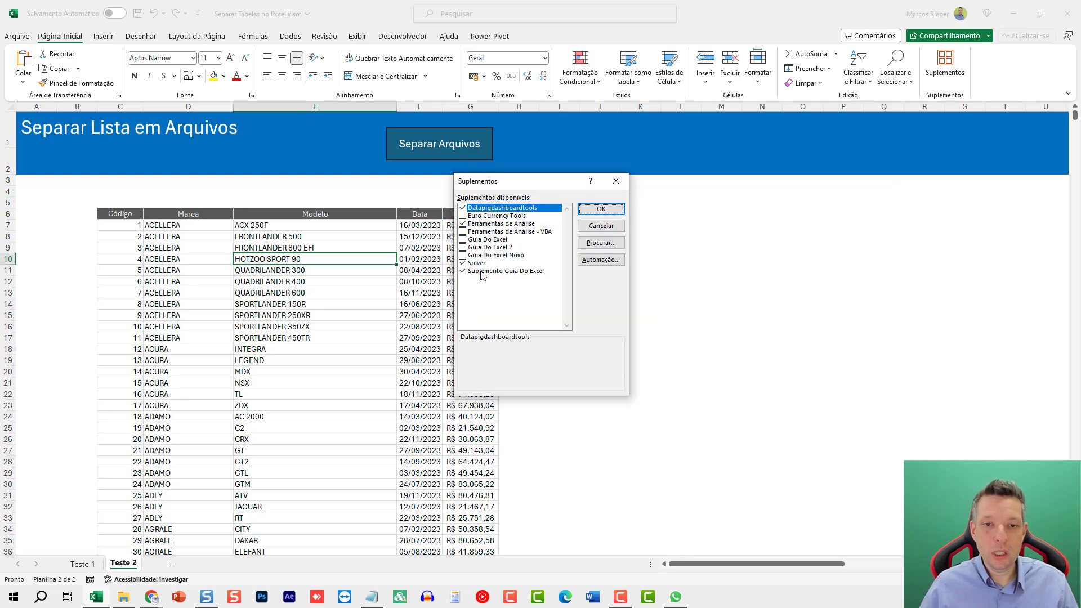
left_click(482, 272)
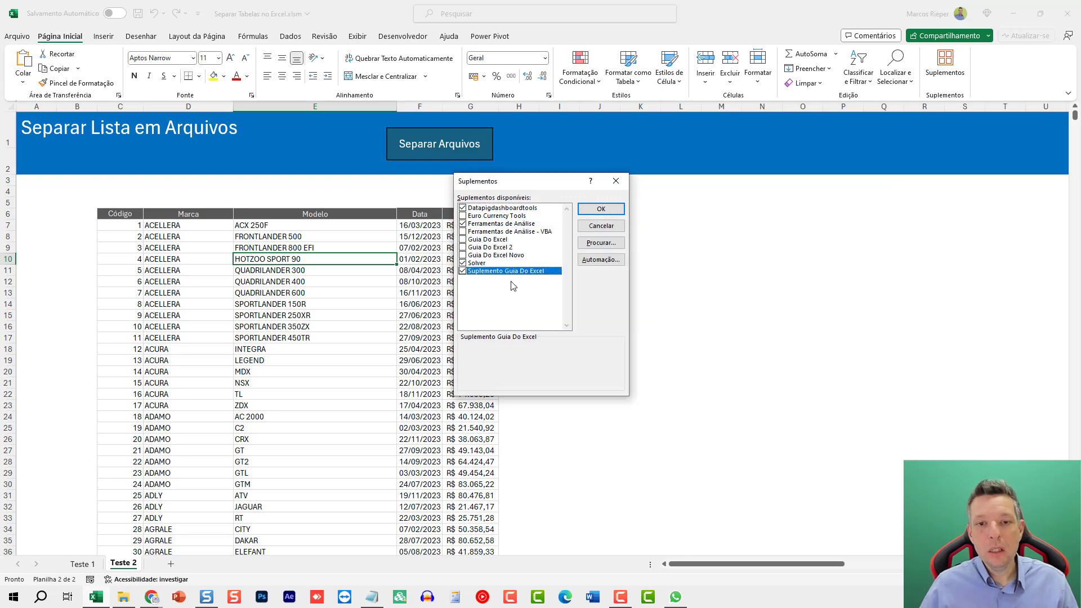
left_click(602, 209)
left_click(354, 236)
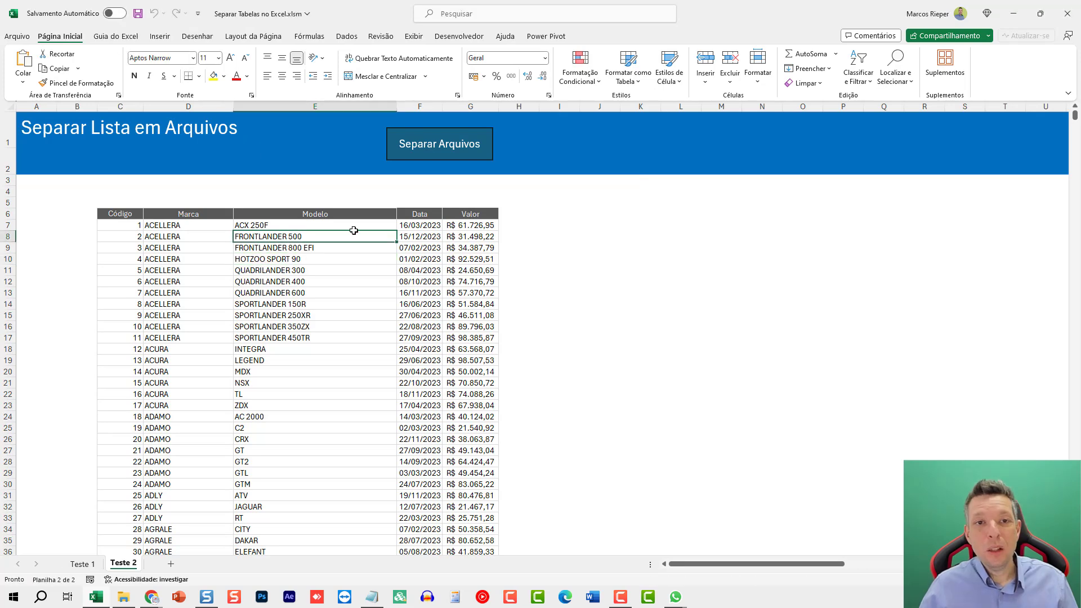
Browse the Guia do Excel add-in tools and select cell D9, then return to the Home tab.
left_click(128, 37)
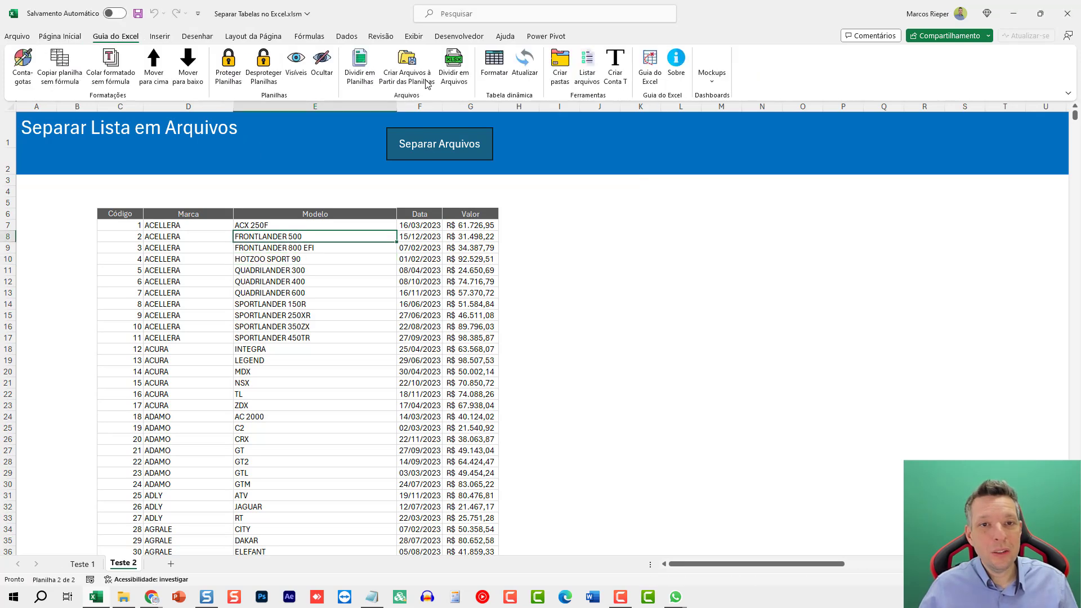
left_click(453, 67)
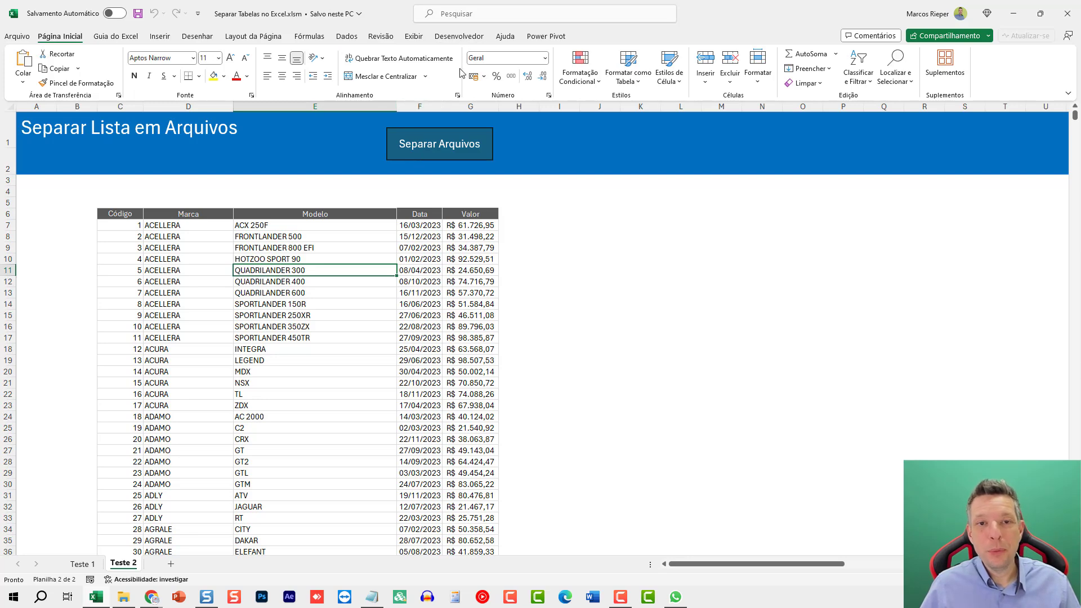
left_click(115, 36)
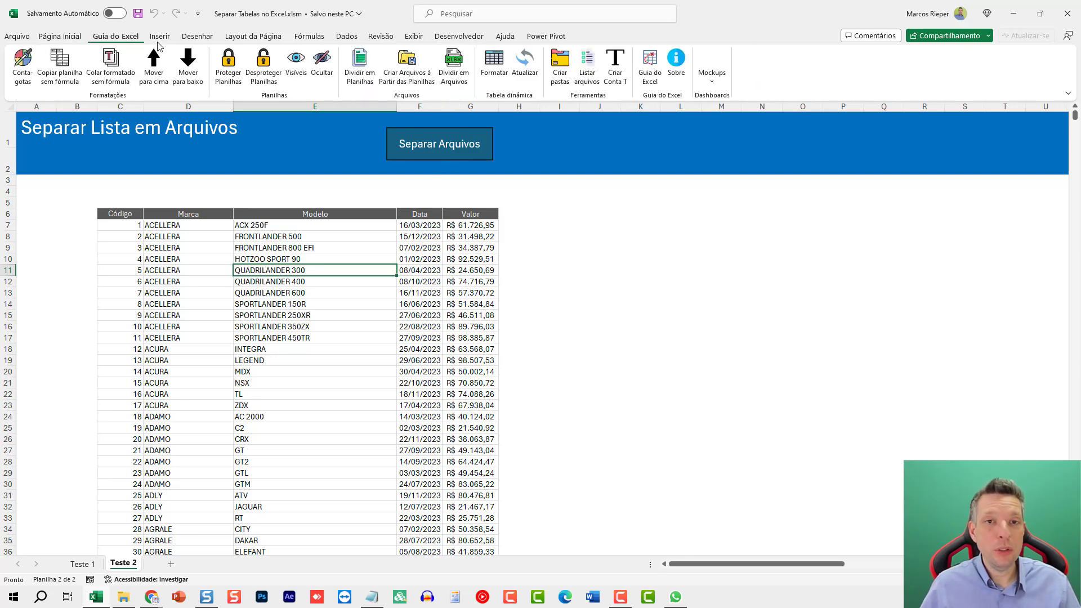
left_click(201, 248)
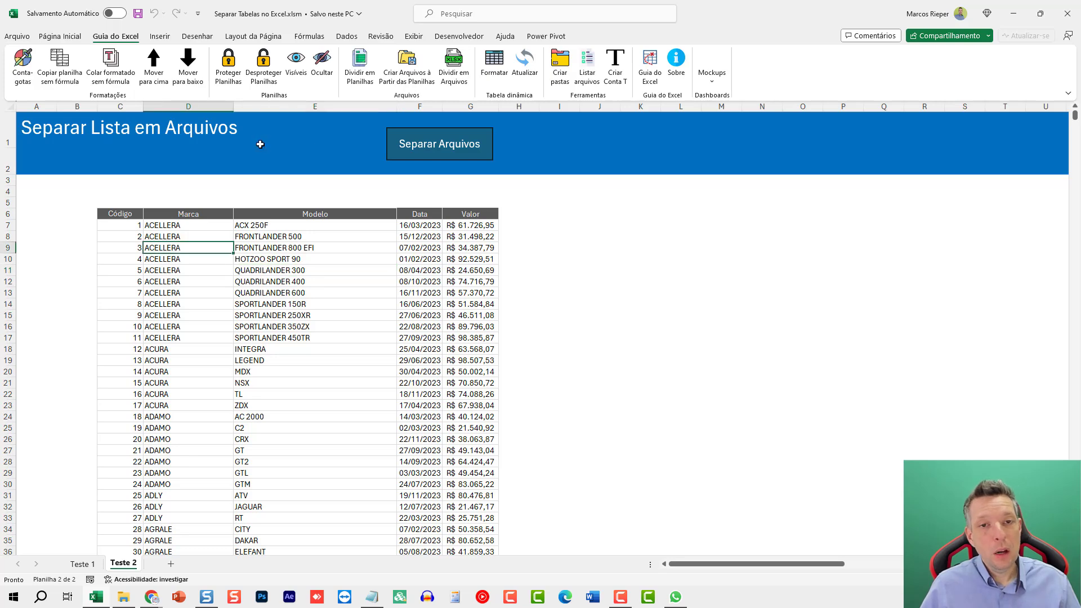
left_click(71, 37)
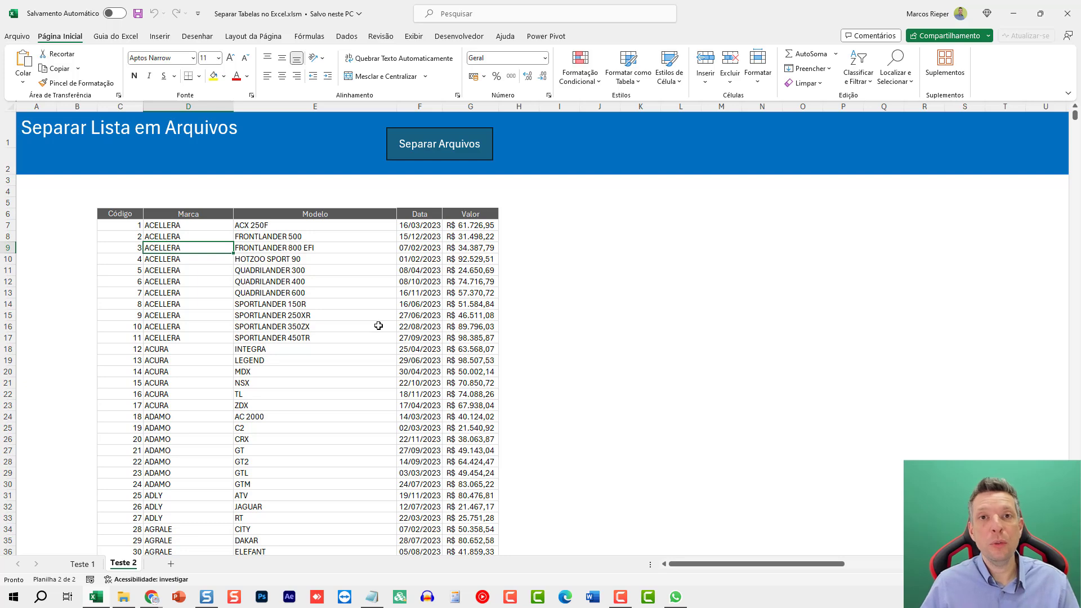
Confirm Desenvolvedor is checked in ribbon customization, then launch the Visual Basic editor.
right_click(1000, 89)
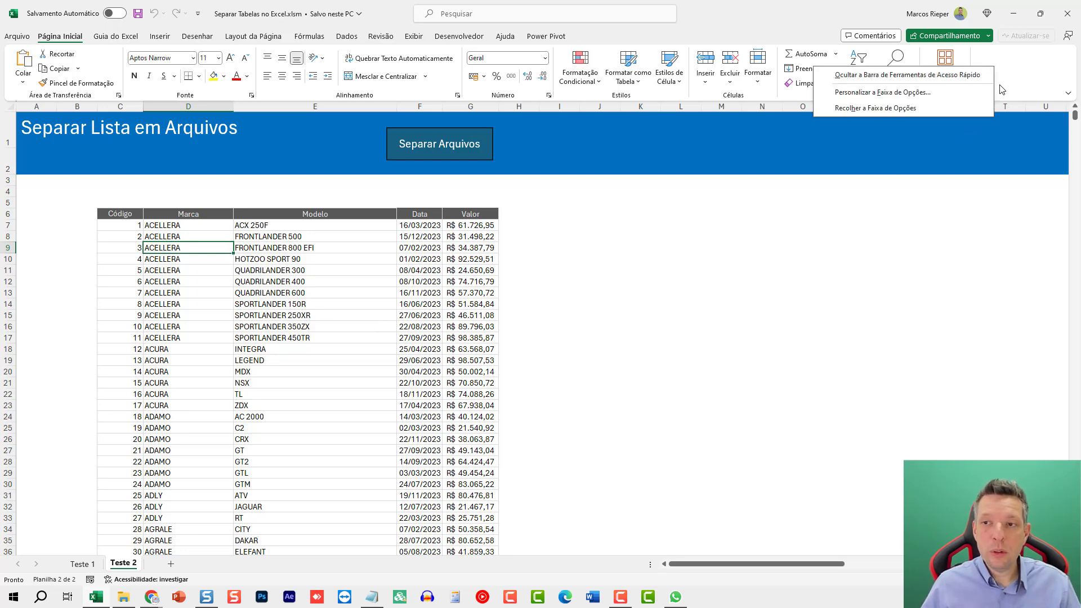
left_click(924, 92)
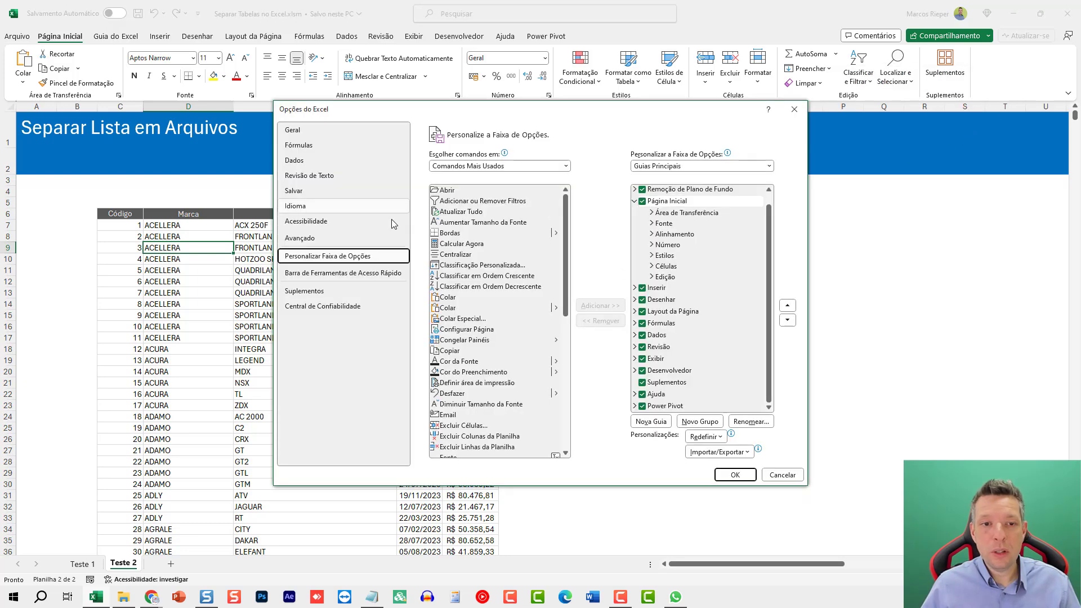
left_click(673, 371)
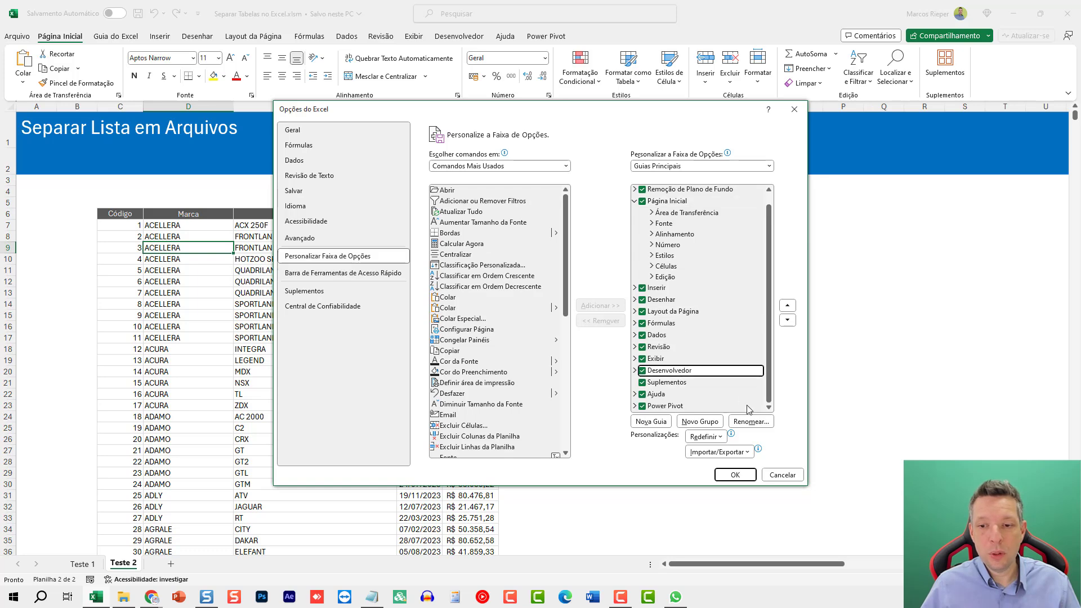
left_click(735, 474)
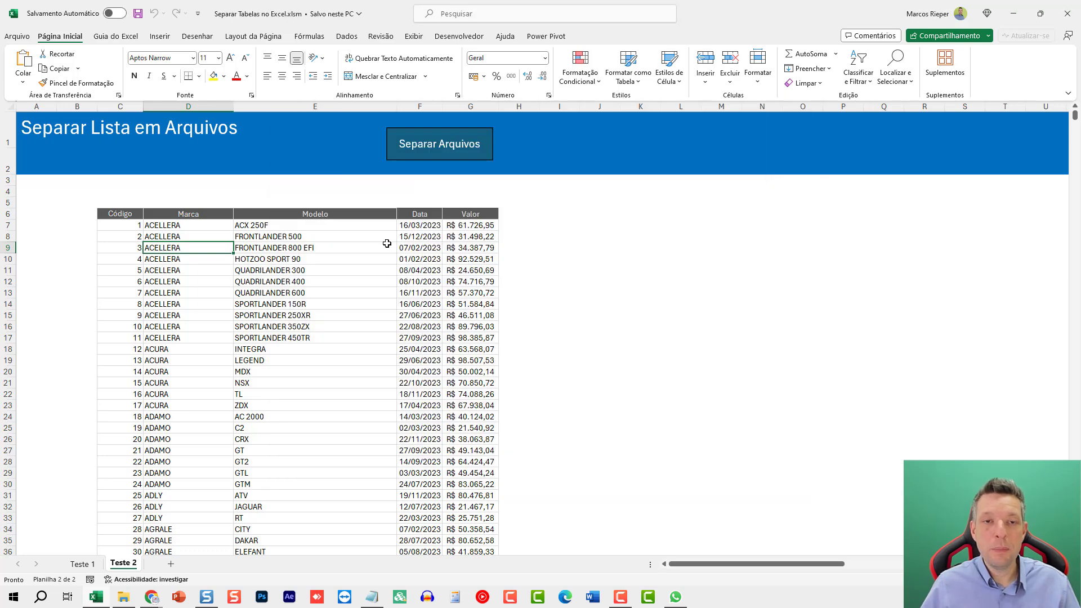
left_click(459, 36)
left_click(23, 62)
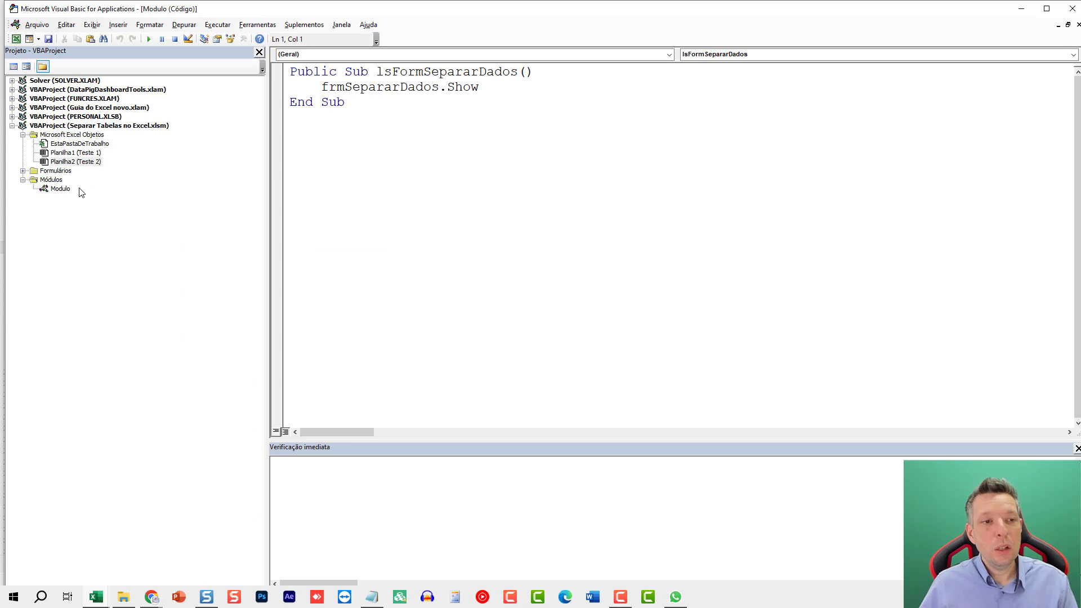
Open the frmSepararDados UserForm designer from the Formulários folder.
double_click(55, 171)
double_click(58, 180)
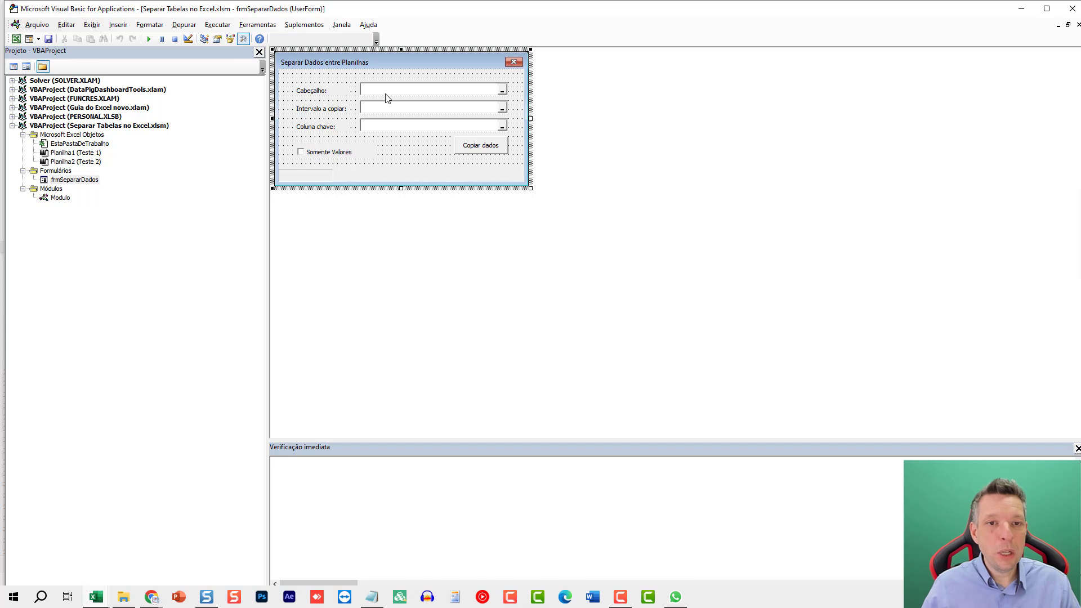
Inspect the Cabeçalho, Intervalo a copiar and Coluna chave boxes, then place the Toolbox over the project tree.
left_click(385, 95)
left_click(388, 111)
left_click(388, 129)
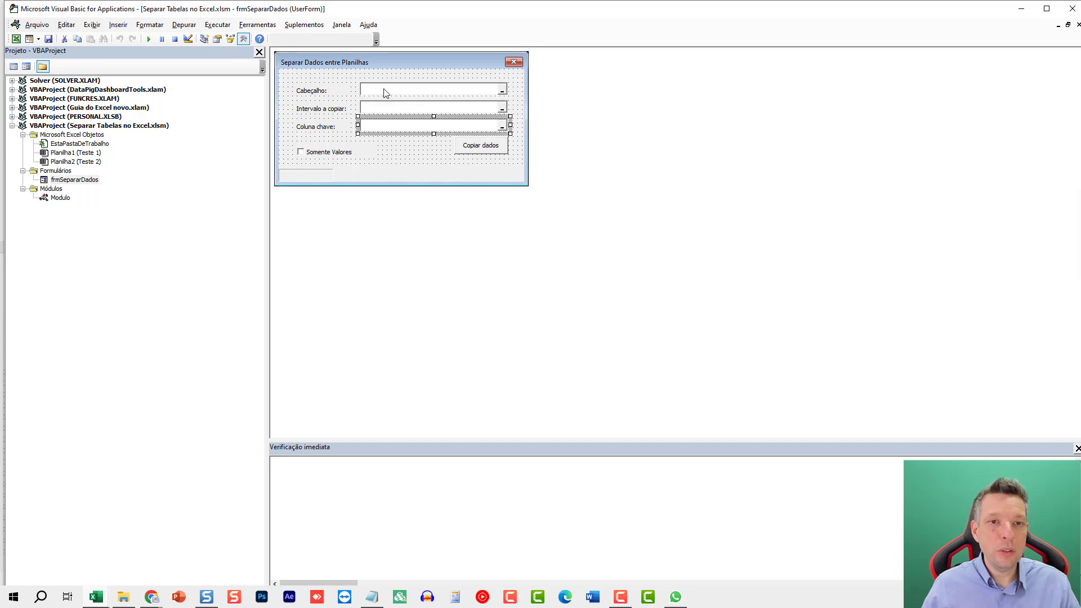
left_click(387, 91)
left_click(385, 111)
left_click(380, 129)
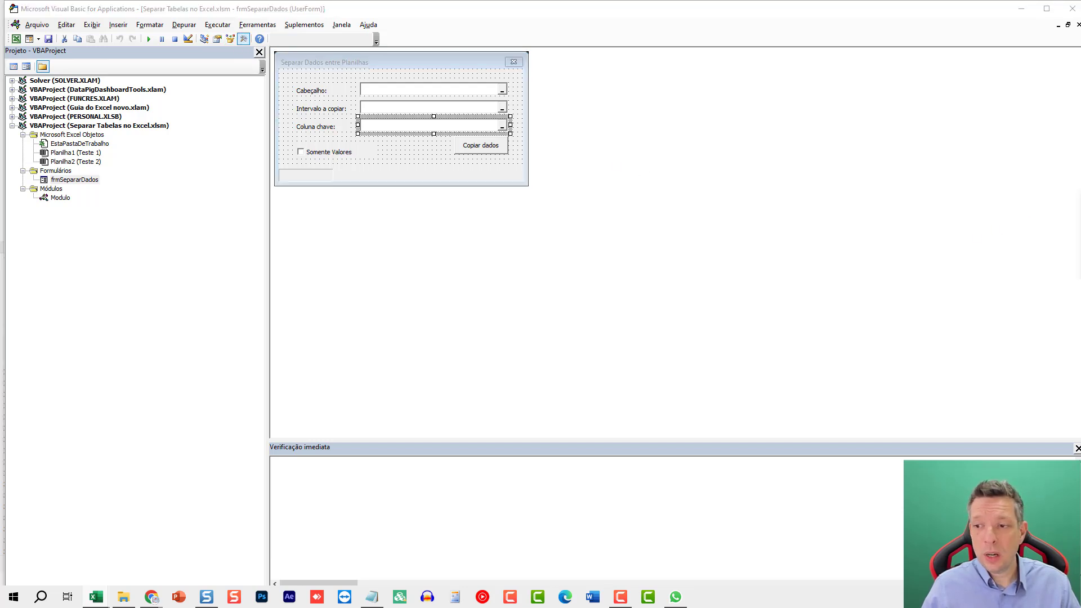
left_click(243, 38)
left_click_drag(365, 153, 220, 117)
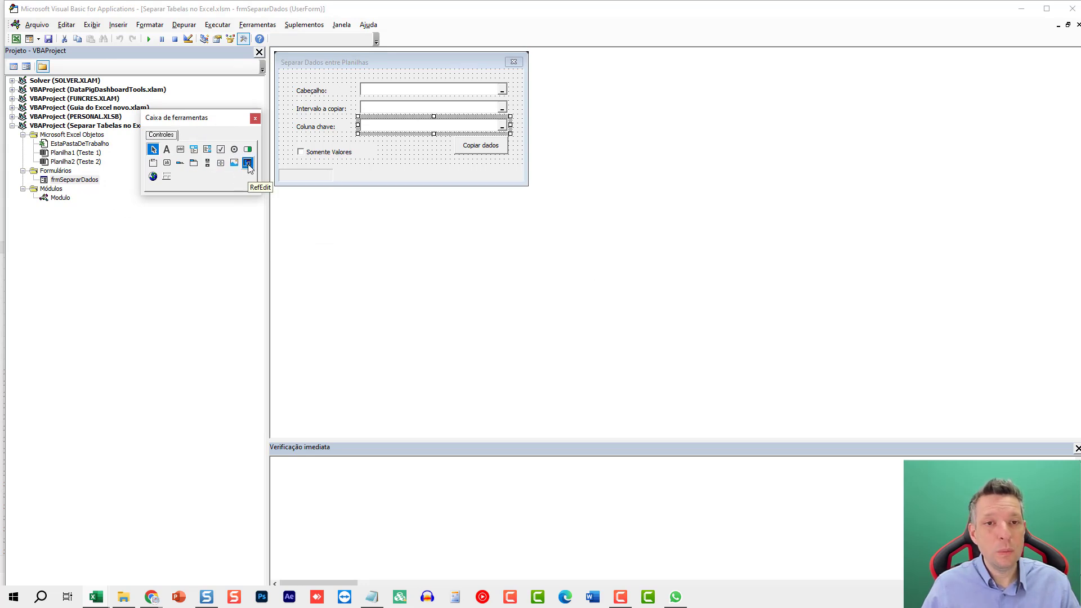
right_click(232, 177)
left_click(262, 183)
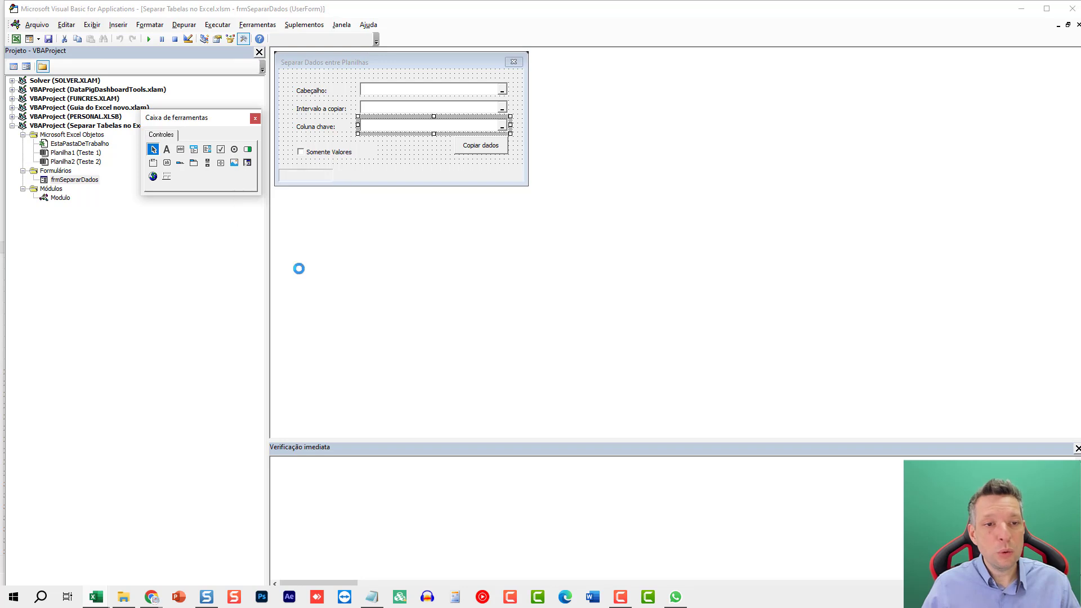
scroll(287, 241, "down", 5)
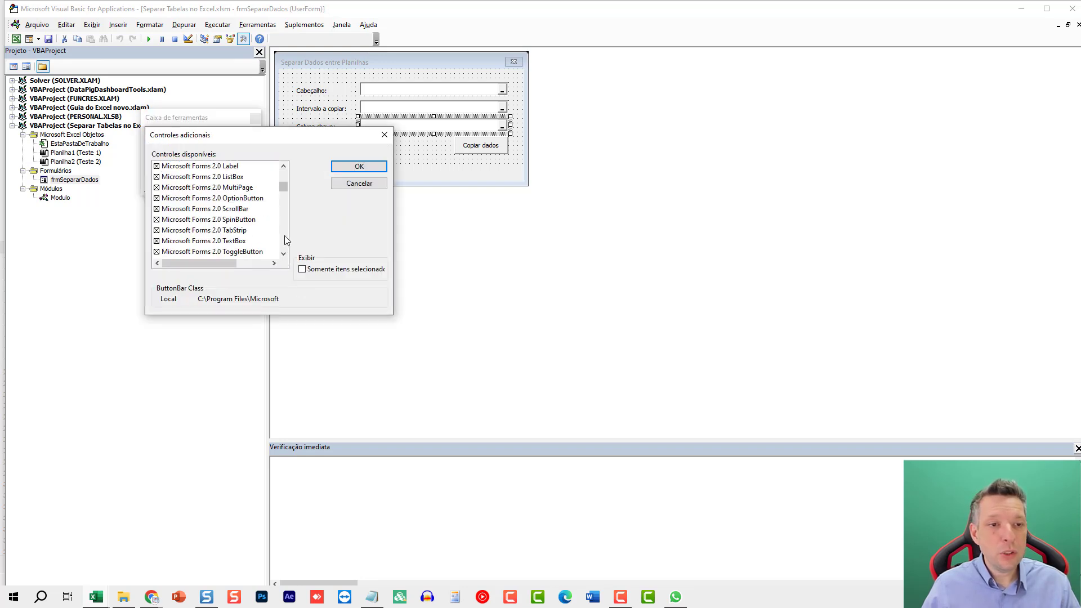
left_click(283, 166)
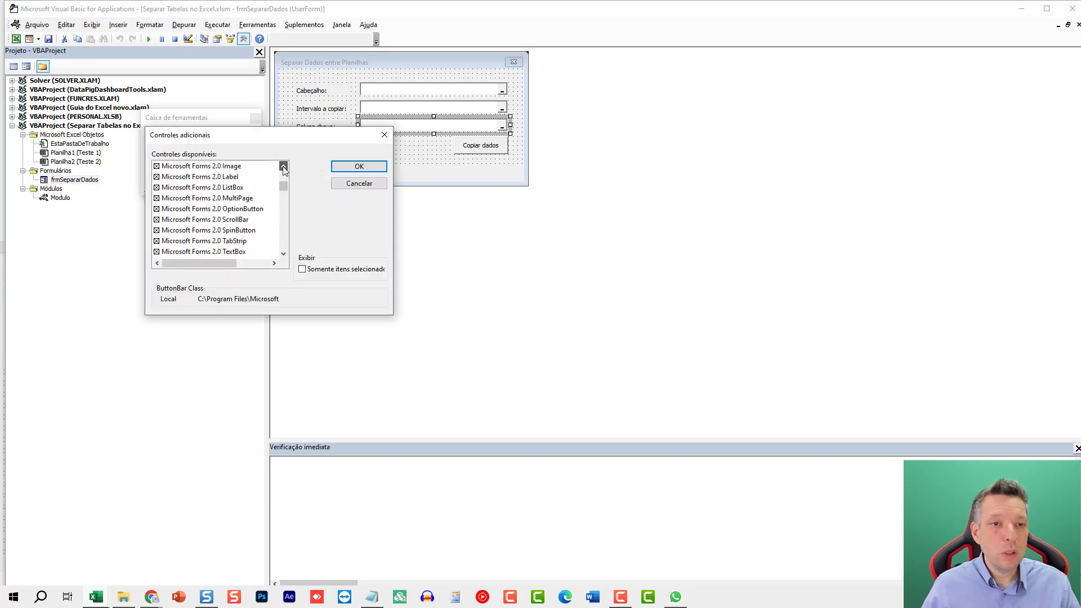
left_click(284, 166)
left_click(284, 166)
left_click(284, 166)
left_click(284, 166)
left_click(284, 166)
left_click(283, 166)
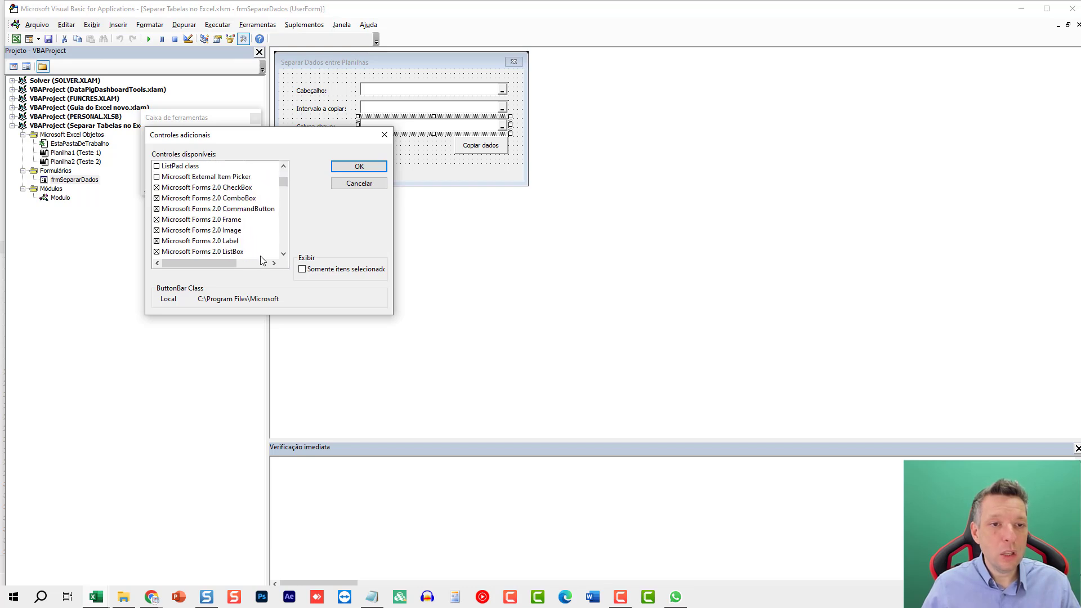
left_click(284, 254)
left_click(283, 253)
left_click(284, 253)
left_click(283, 254)
left_click(284, 254)
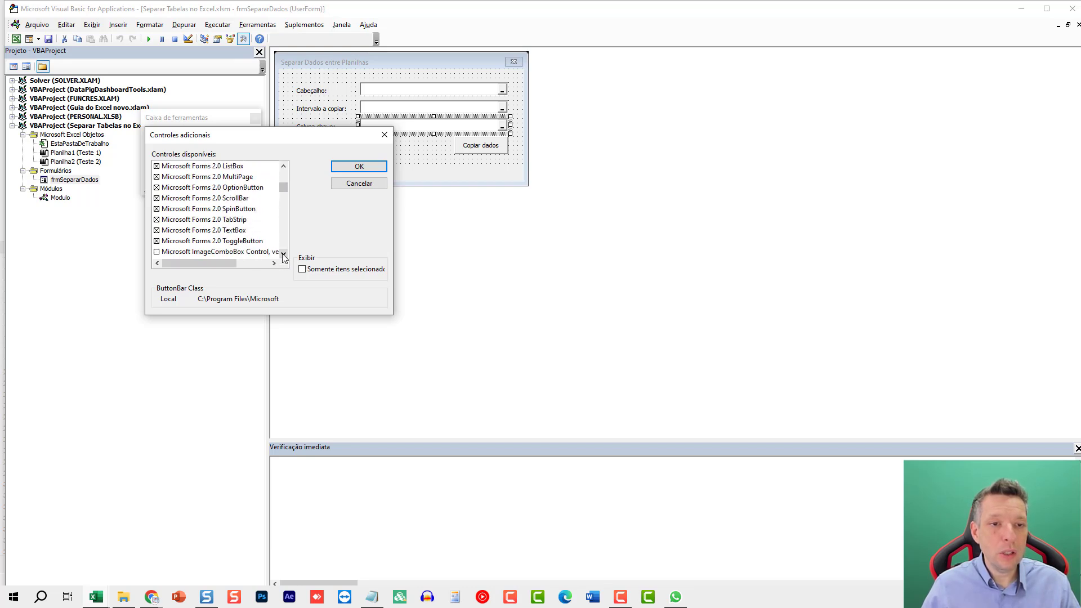
left_click(284, 253)
left_click(284, 254)
left_click(284, 254)
left_click(284, 254)
left_click(284, 254)
left_click(284, 253)
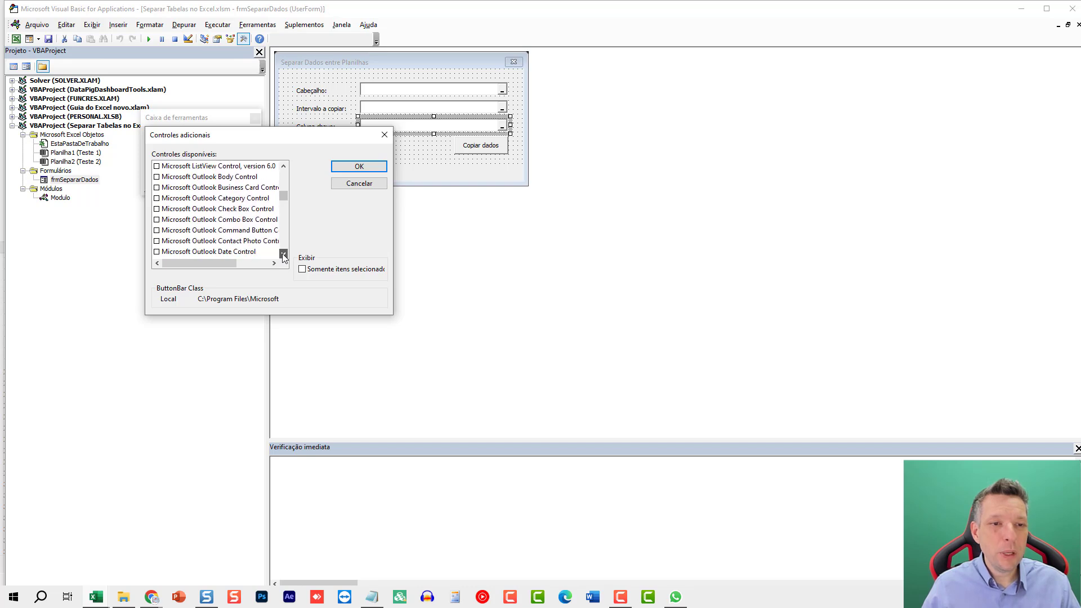
left_click(284, 254)
left_click(284, 254)
left_click(284, 253)
left_click(284, 254)
left_click(284, 253)
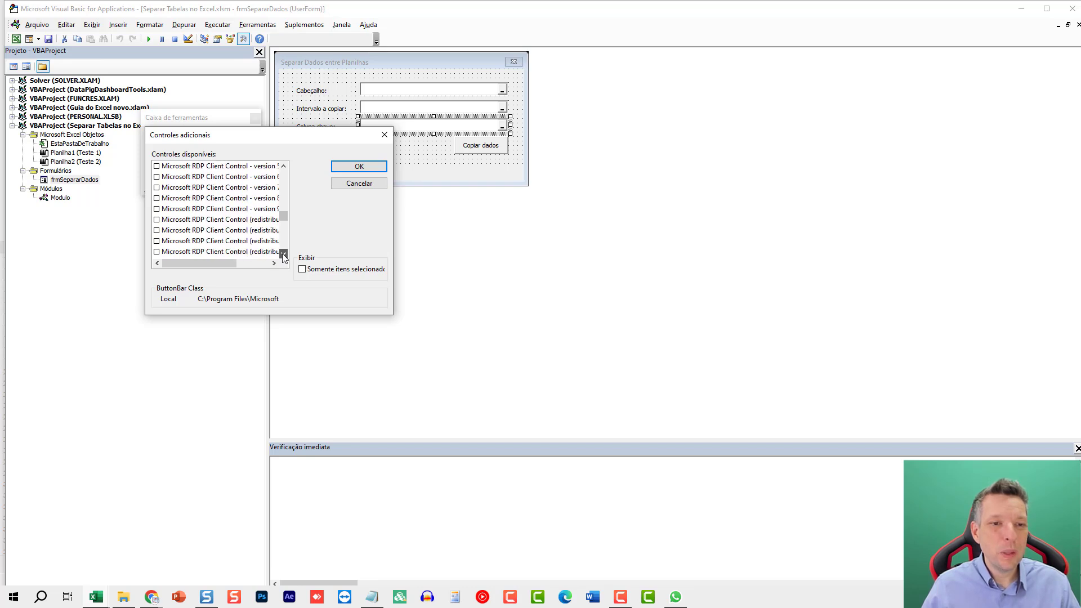
left_click(284, 254)
left_click(284, 253)
left_click(284, 254)
left_click(284, 253)
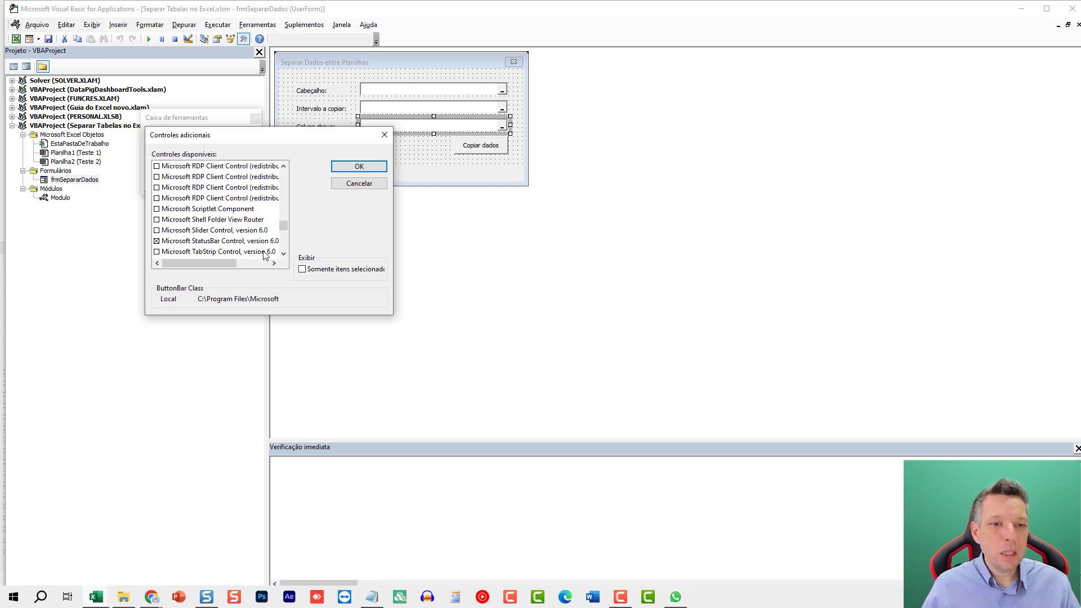
left_click(284, 253)
left_click(284, 254)
left_click(284, 254)
left_click(284, 254)
left_click(284, 254)
left_click(284, 254)
left_click(284, 253)
left_click(283, 254)
left_click(284, 253)
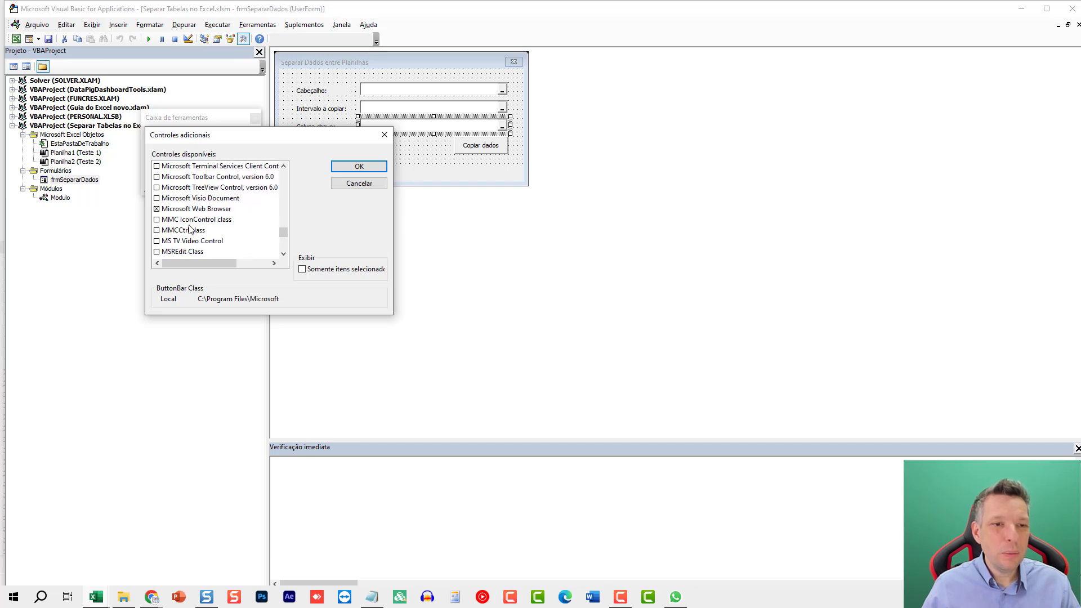
left_click(284, 253)
left_click(284, 253)
left_click(284, 254)
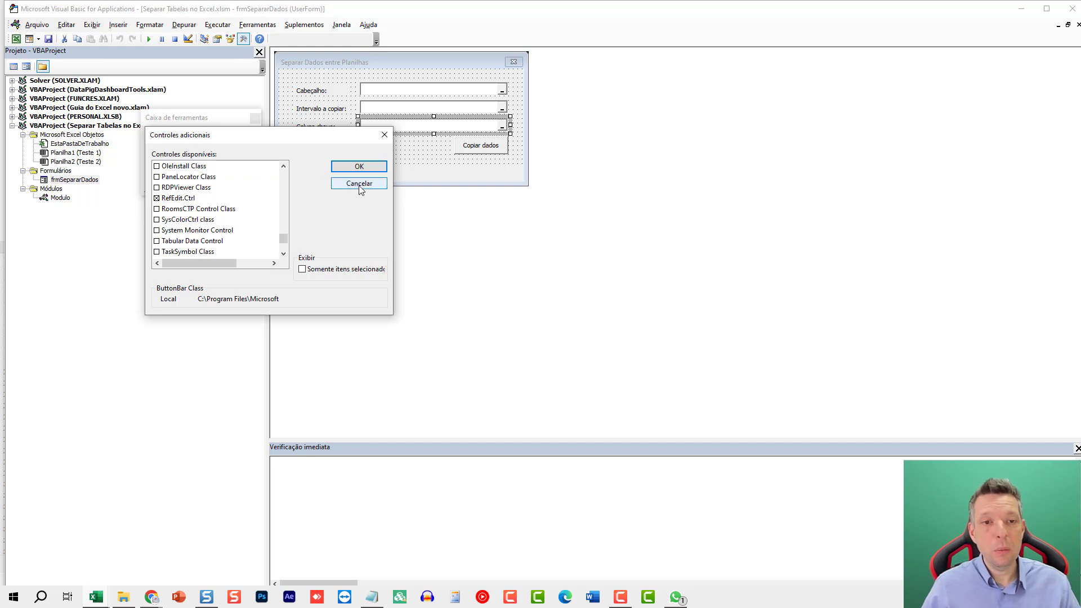
left_click(378, 183)
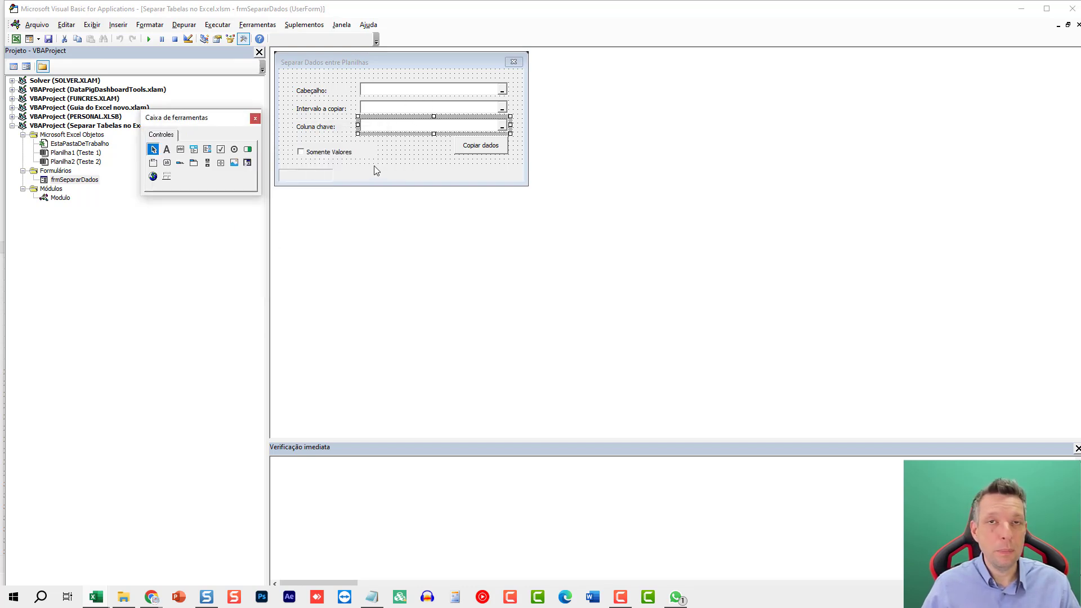
Select elements on frmSepararDados, then open the Copiar dados button's CommandButton1_Click code.
left_click(355, 176)
left_click(354, 175)
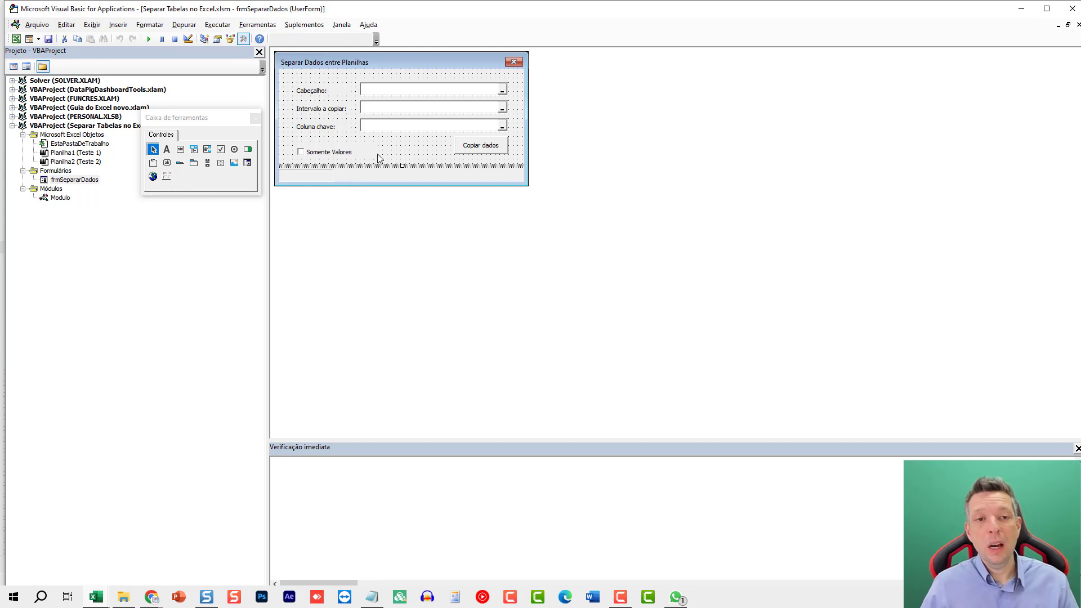
left_click(394, 146)
left_click(470, 151)
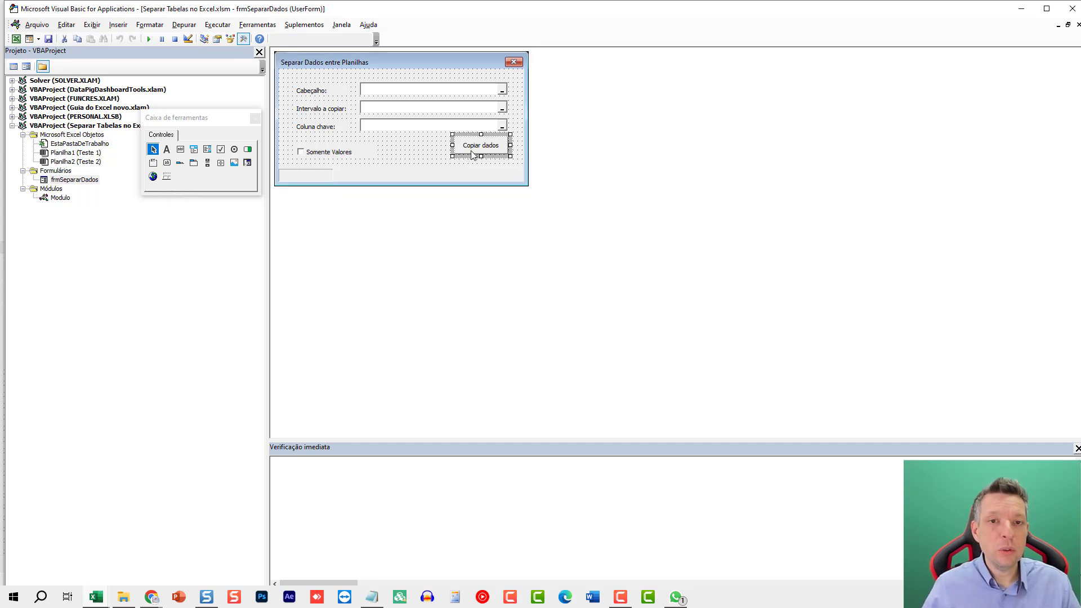
left_click(323, 96)
left_click(316, 115)
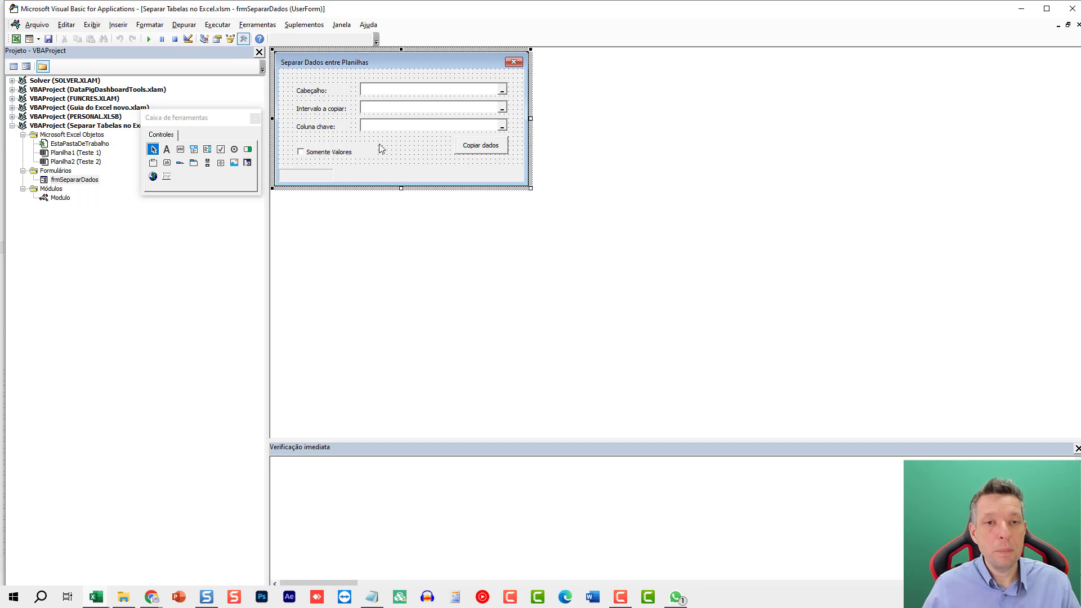
double_click(480, 150)
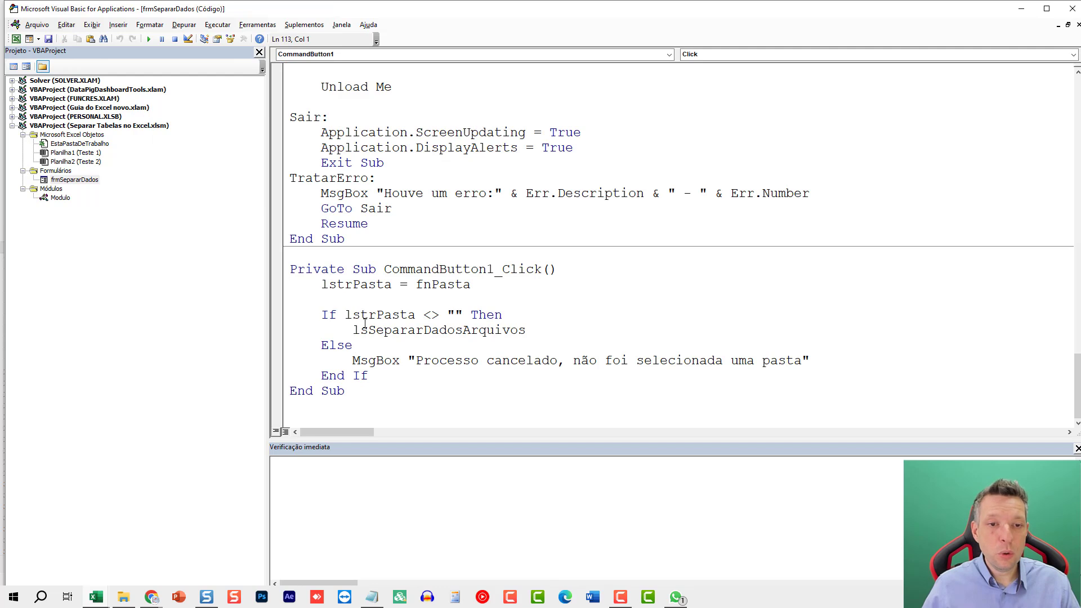
Toggle procedure and full-module view while highlighting lstrPasta in the lstrPasta = fnPasta line.
left_click(276, 432)
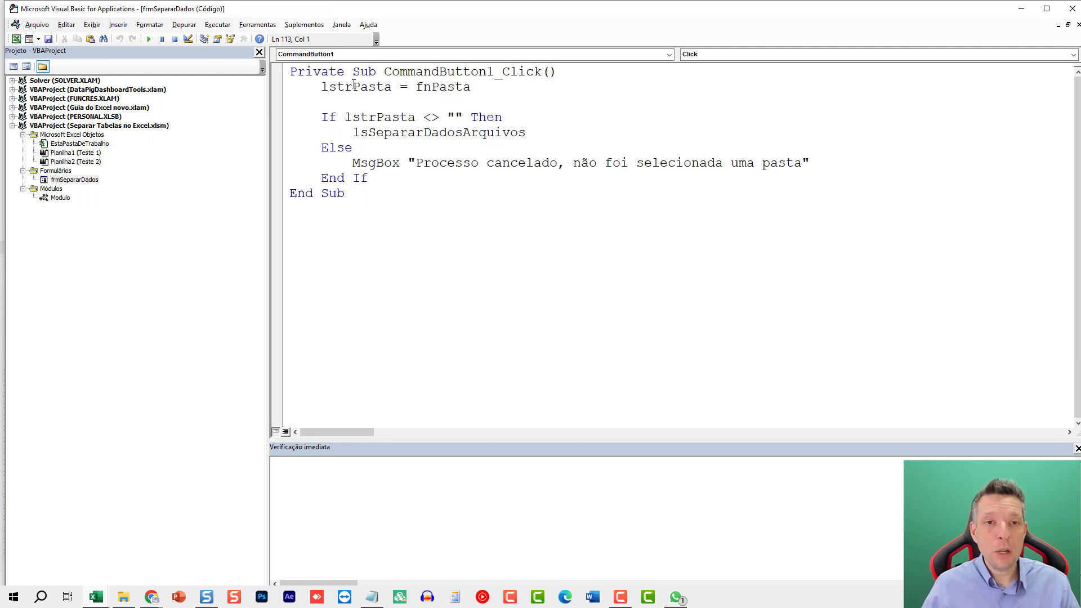
left_click_drag(321, 87, 495, 88)
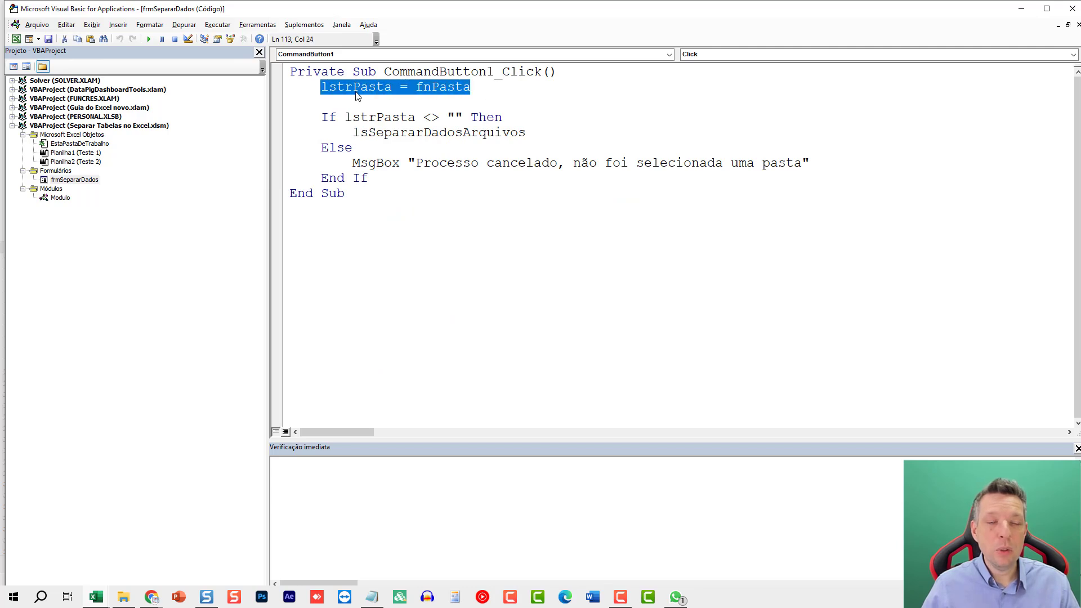
double_click(356, 87)
left_click(286, 431)
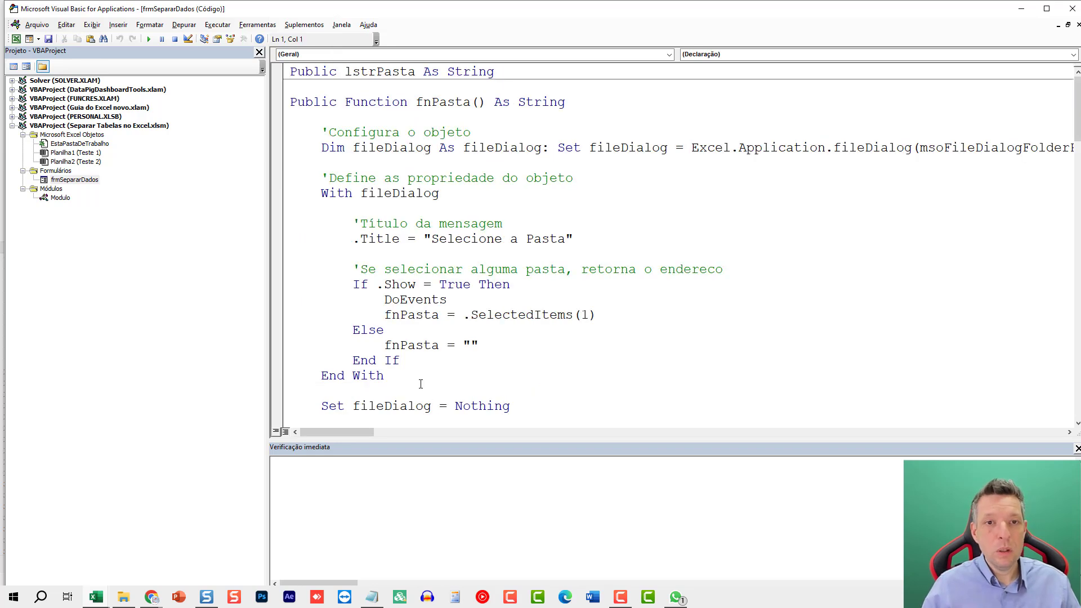
key("Insert")
key("Insert")
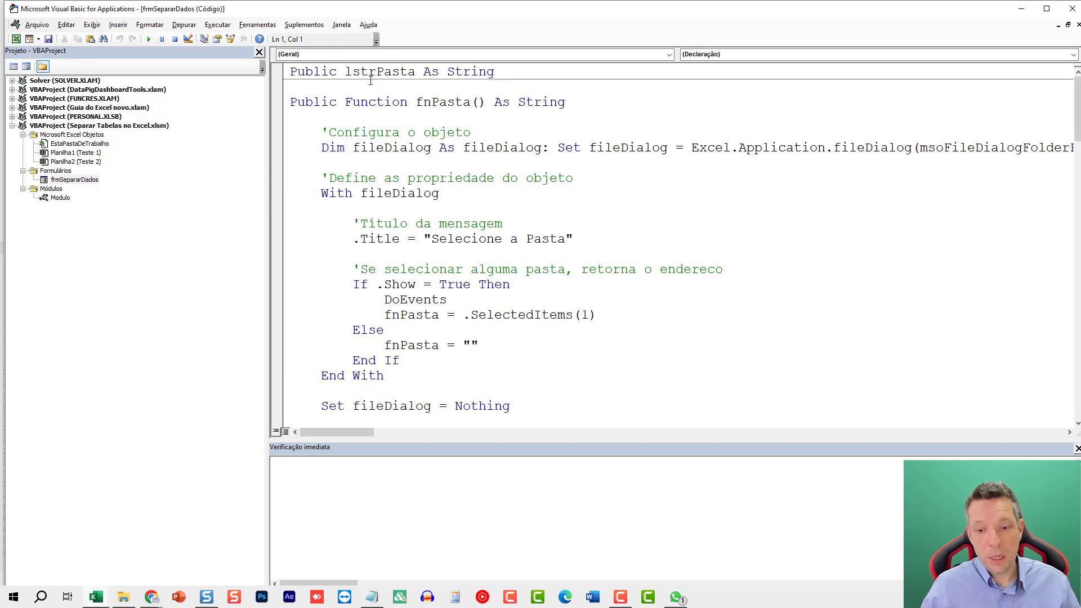
Highlight the public lstrPasta declaration and scroll the module to locate CommandButton1_Click.
double_click(374, 71)
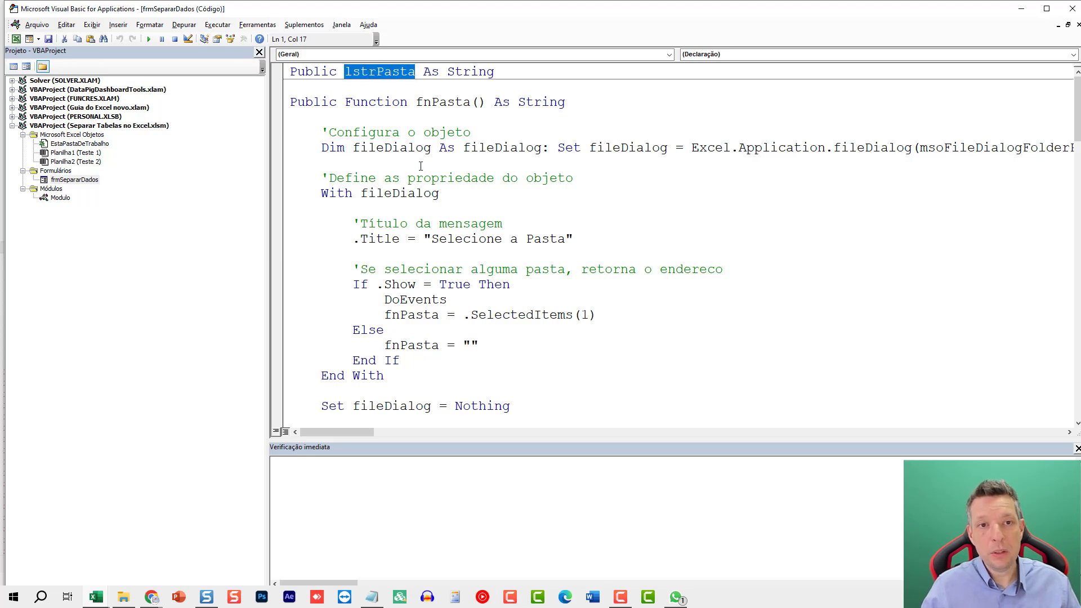
scroll(527, 306, "down", 6)
scroll(506, 293, "down", 1)
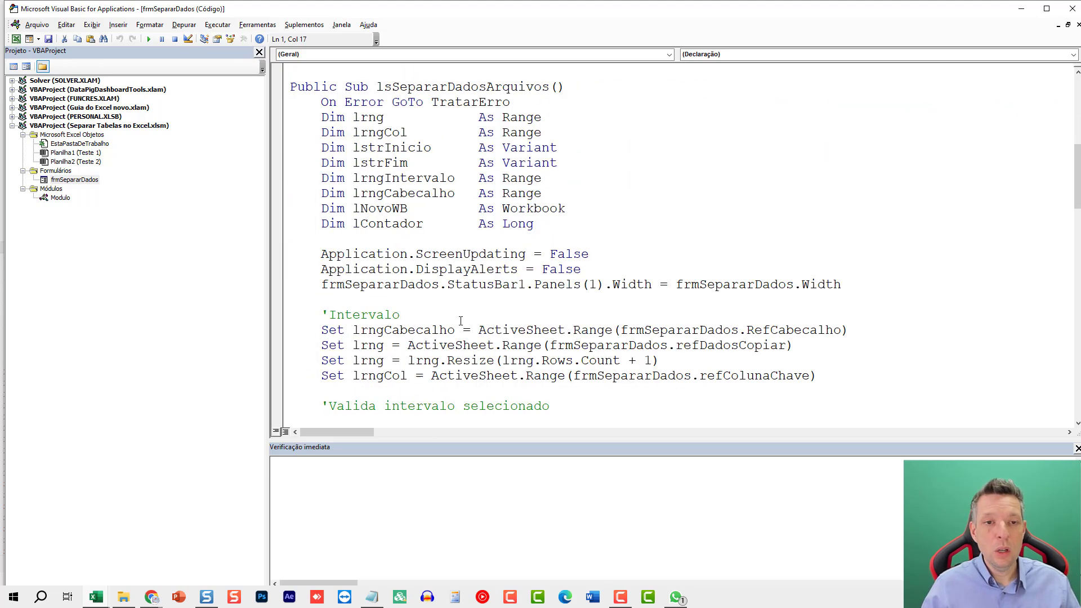
scroll(450, 271, "down", 2)
scroll(422, 259, "up", 2)
scroll(421, 259, "up", 3)
scroll(422, 259, "up", 3)
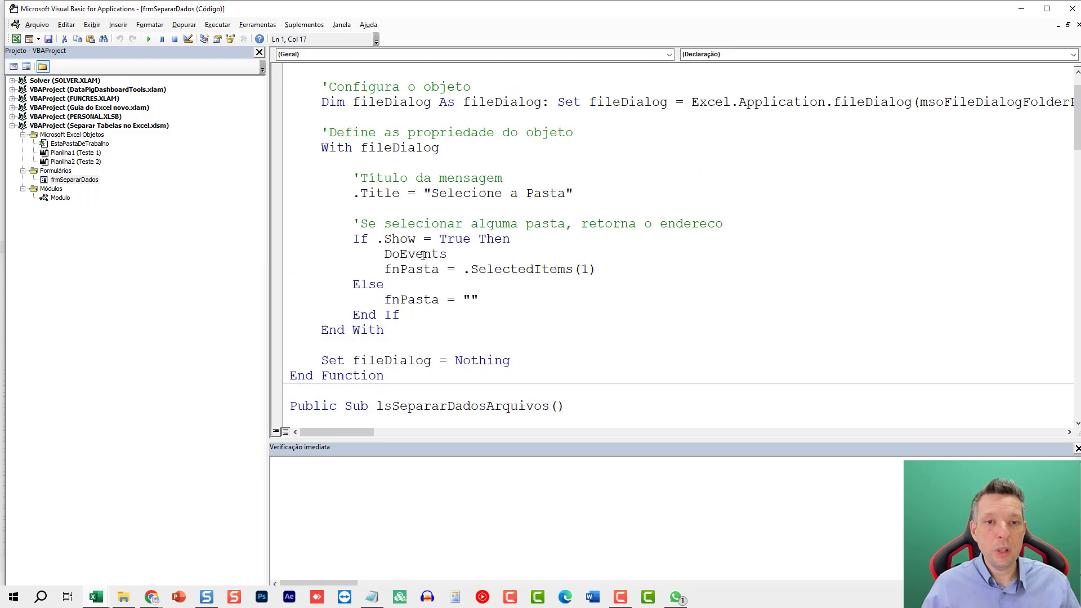
scroll(425, 265, "down", 15)
scroll(425, 265, "down", 10)
scroll(425, 268, "down", 3)
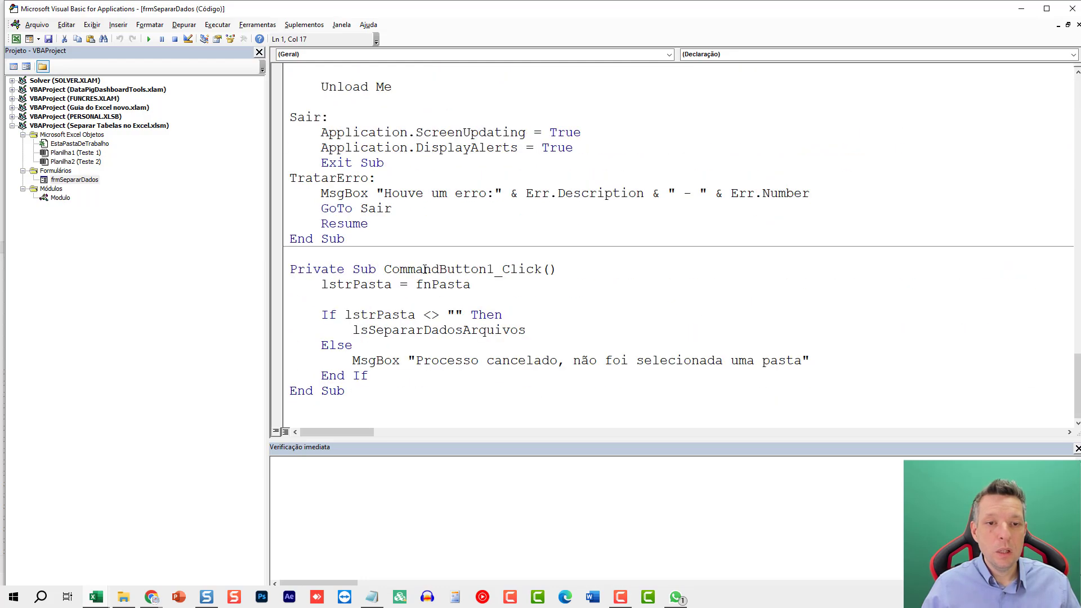
In CommandButton1_Click, highlight lstrPasta, the lsSepararDadosArquivos call and fnPasta.
left_click(351, 313)
double_click(397, 316)
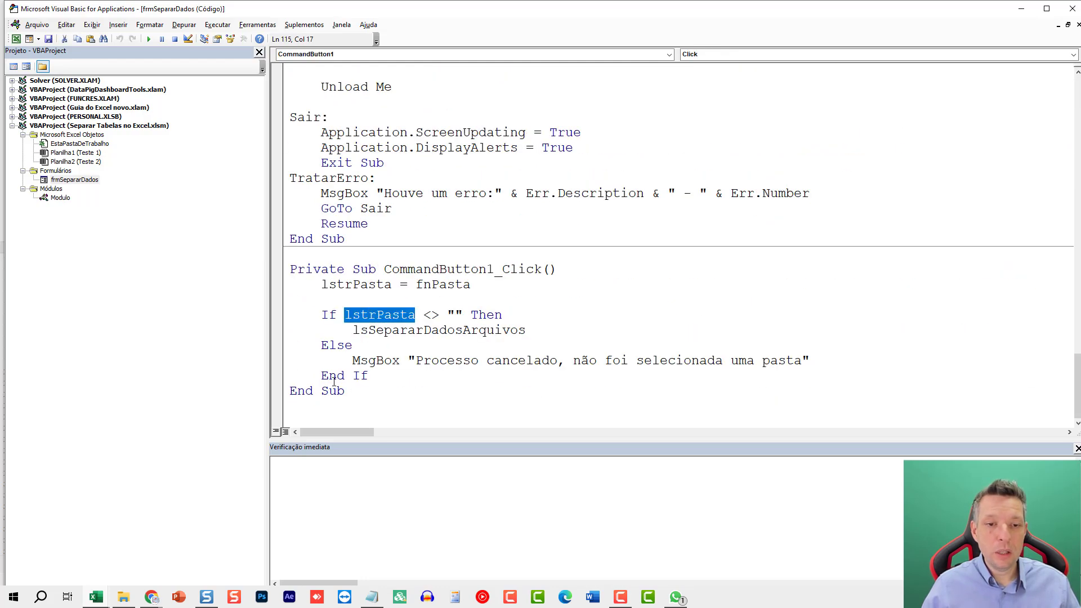
scroll(372, 107, "down", 4)
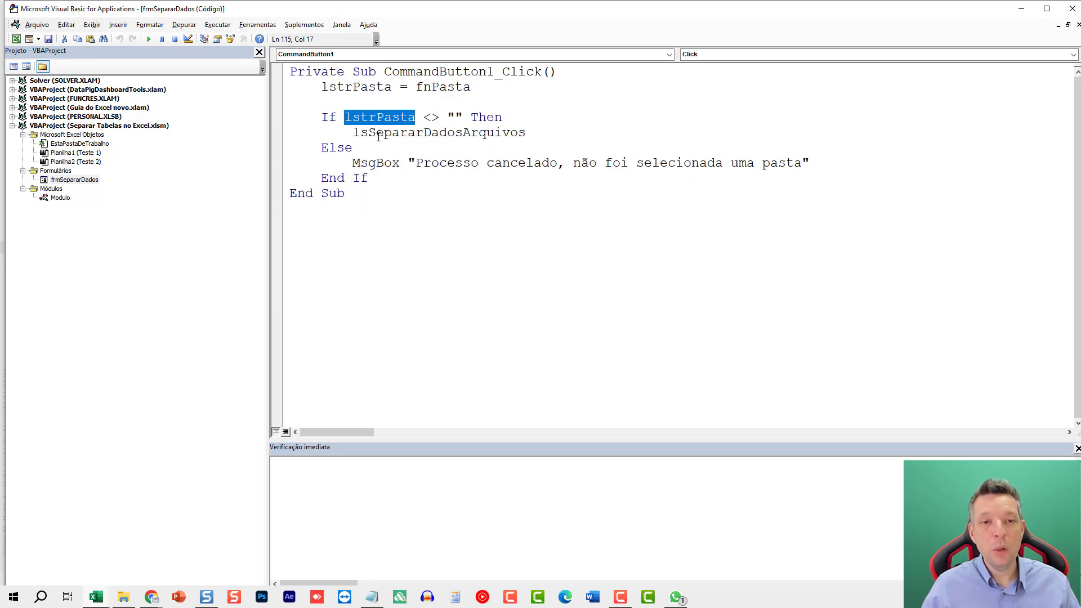
double_click(378, 134)
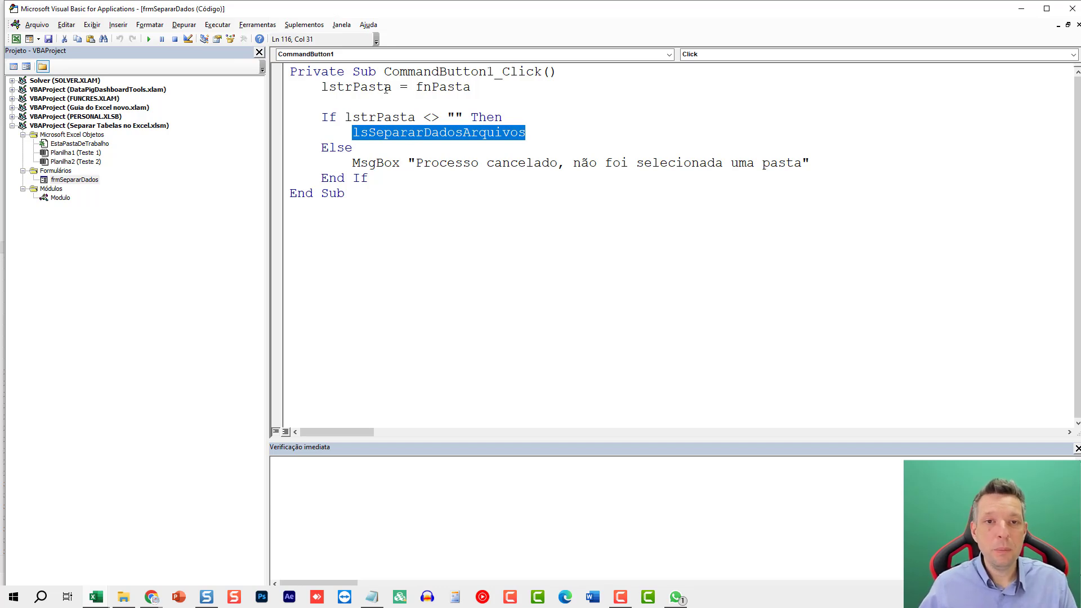
double_click(354, 88)
double_click(445, 87)
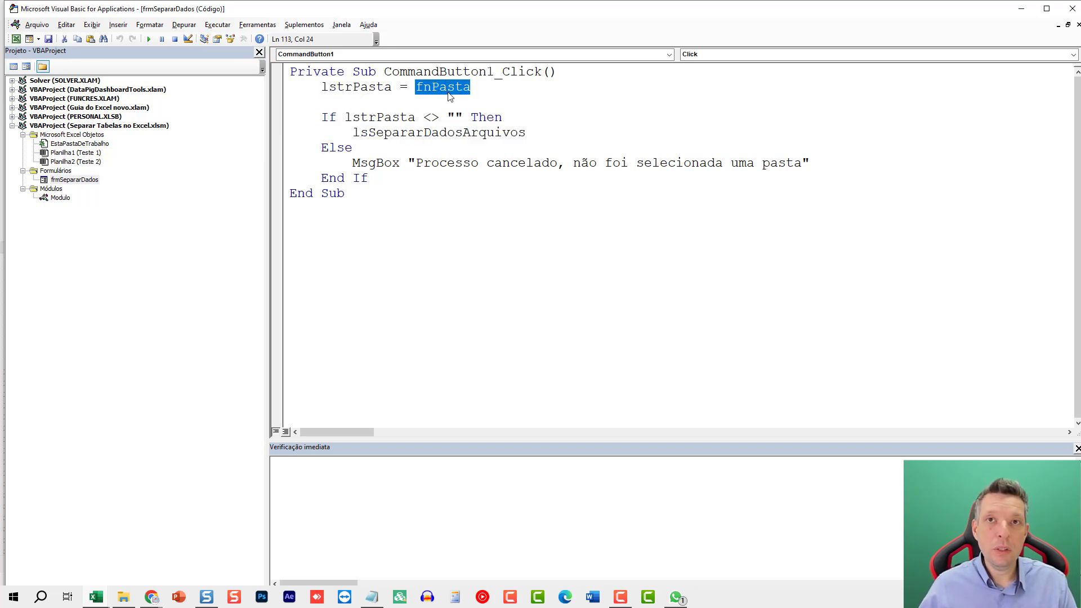
right_click(449, 93)
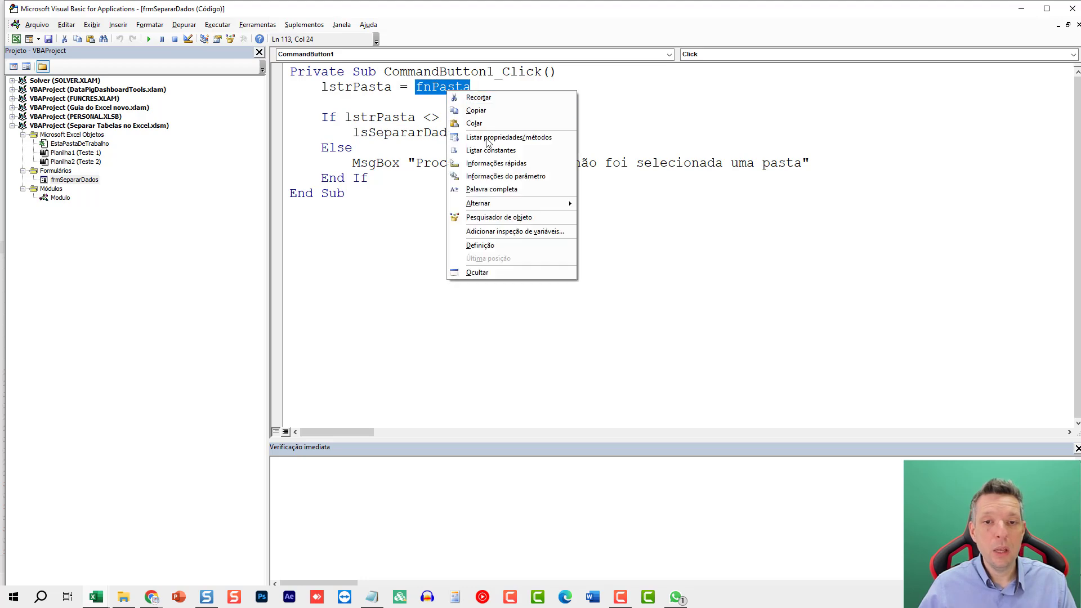
left_click(484, 246)
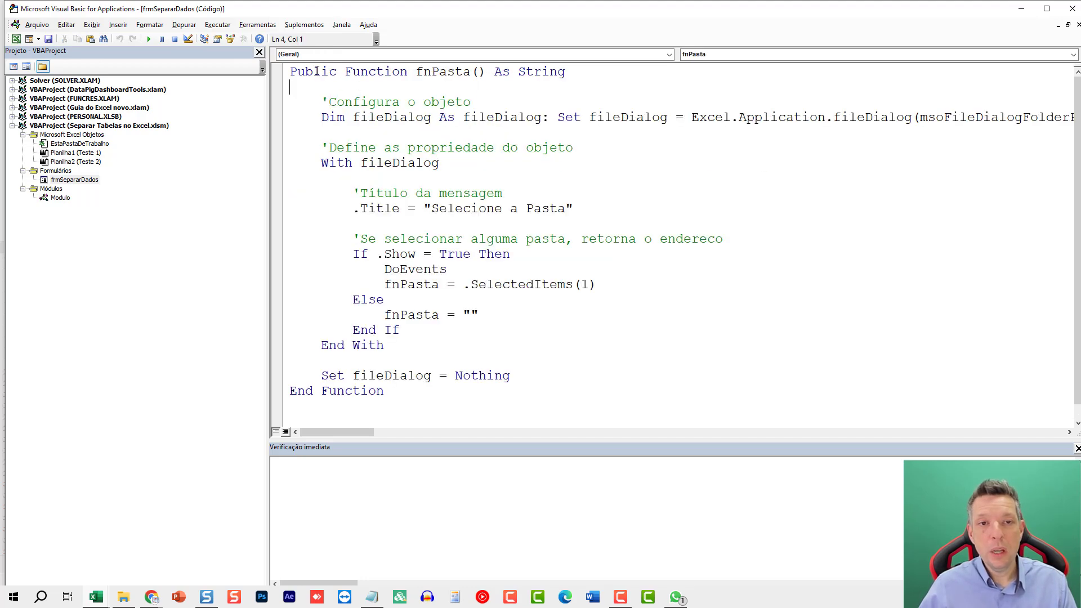
left_click_drag(317, 70, 516, 388)
left_click(455, 193)
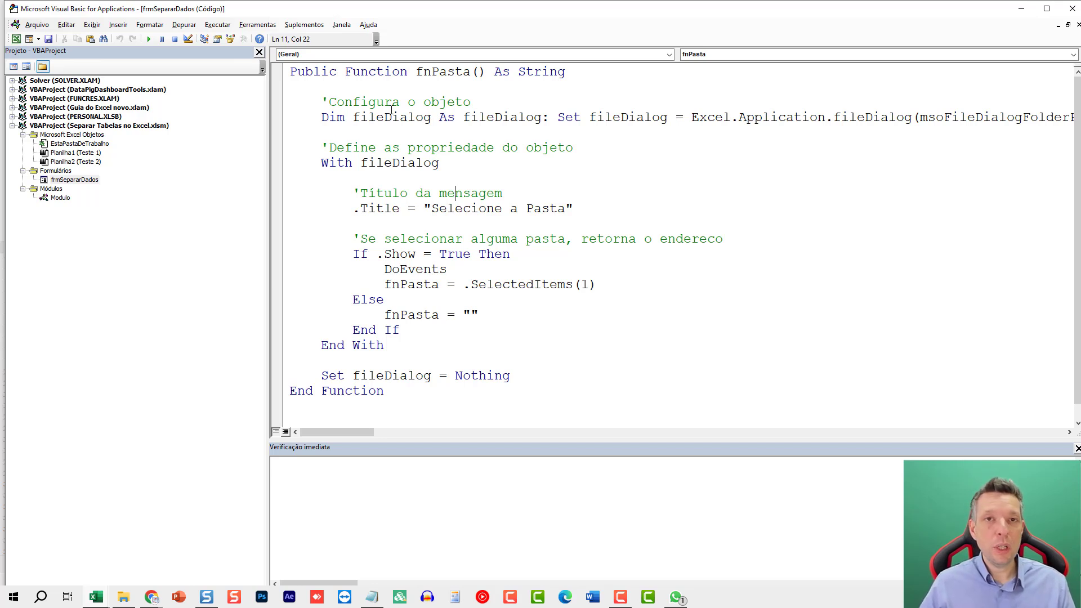
left_click(335, 87)
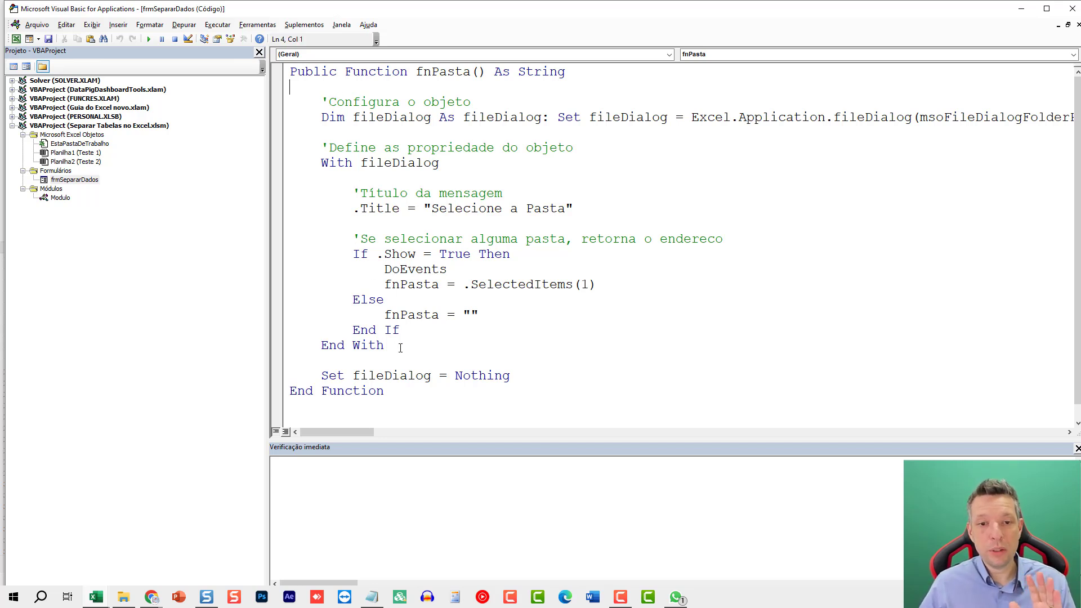
left_click_drag(539, 376, 283, 111)
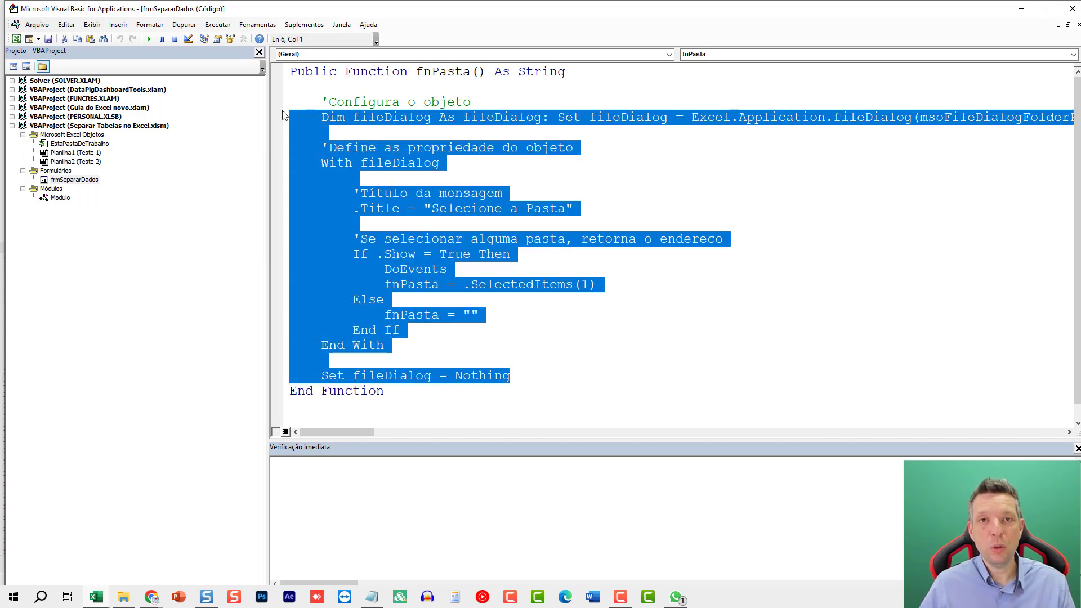
left_click(449, 163)
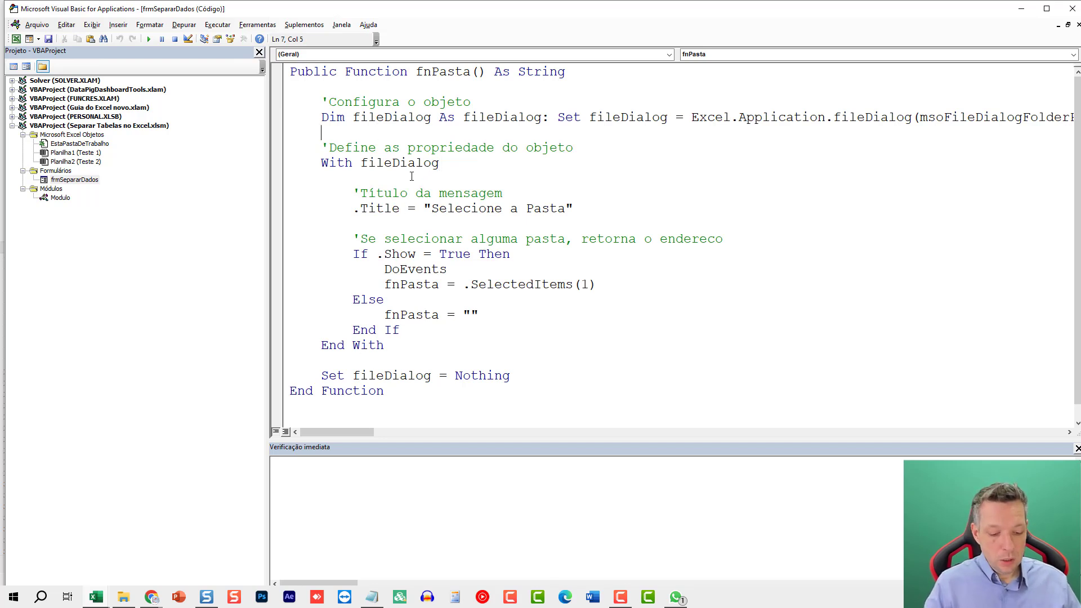
key("ctrl+Down")
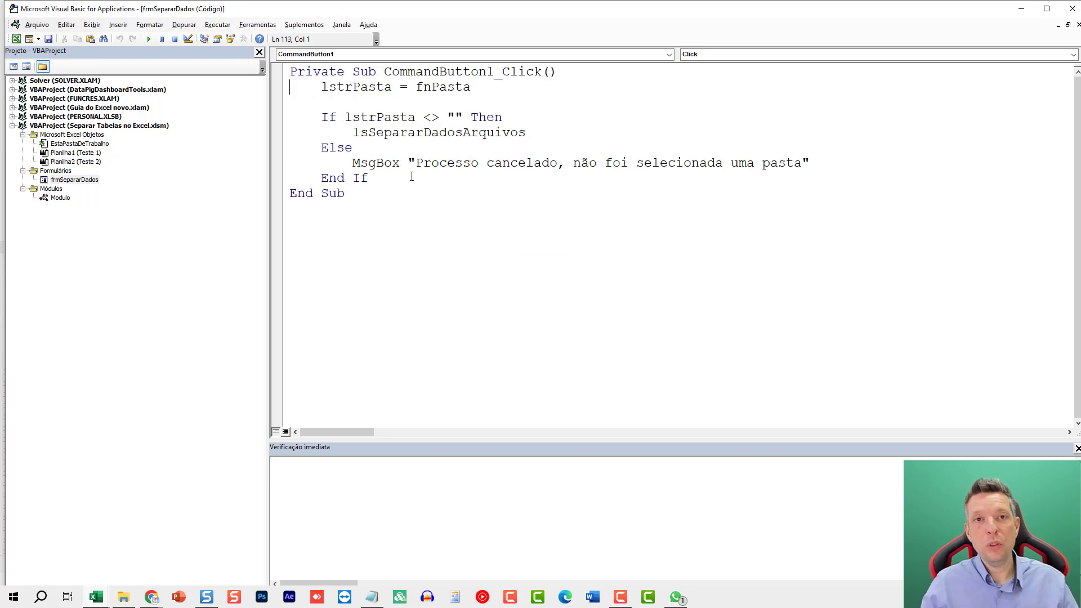
Highlight lstrPasta, the lsSepararDadosArquivos call and the cancellation MsgBox line.
double_click(395, 118)
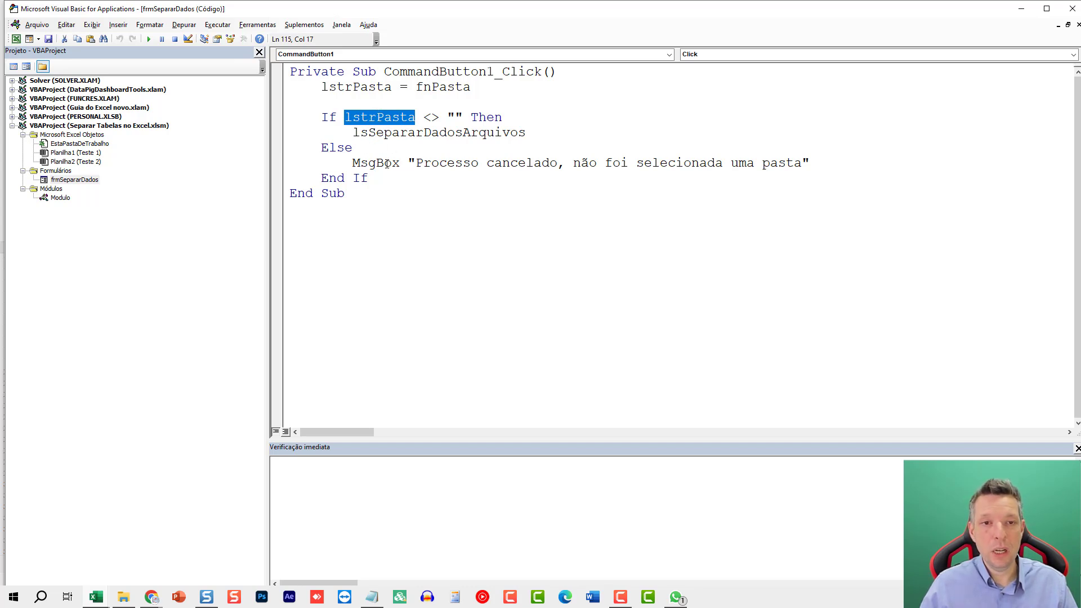
double_click(440, 132)
left_click(354, 162)
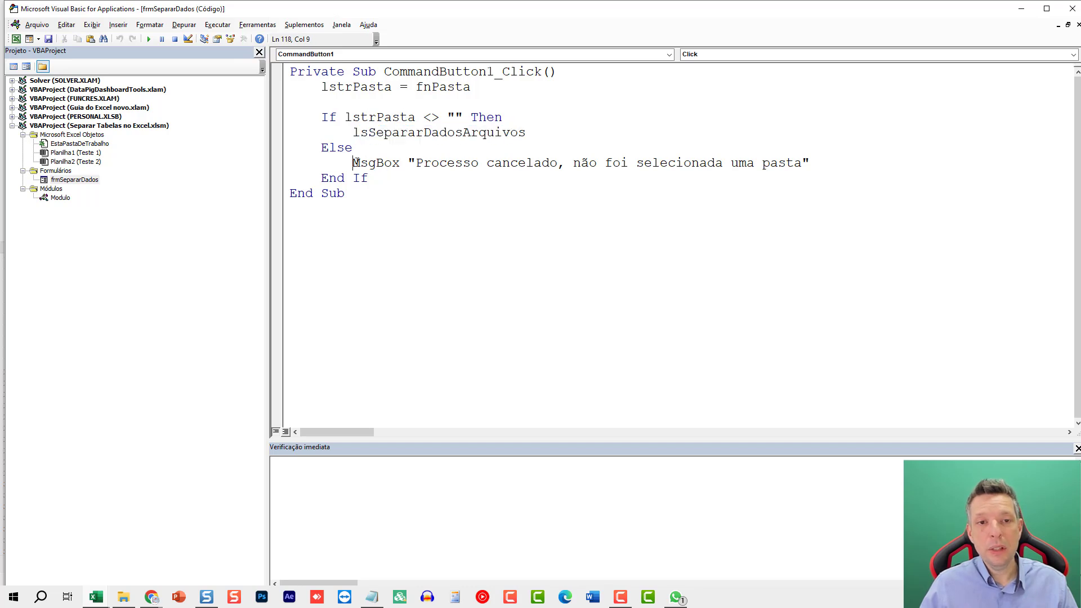
left_click_drag(353, 163, 794, 172)
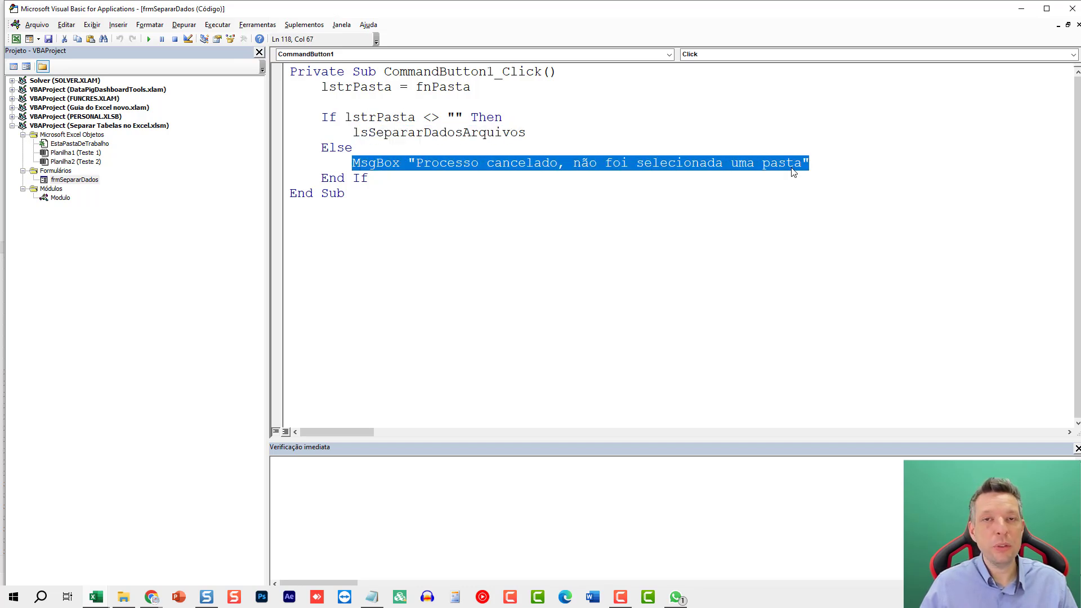
Jump to the lsSepararDadosArquivos definition and close the Immediate window.
right_click(393, 133)
left_click(444, 291)
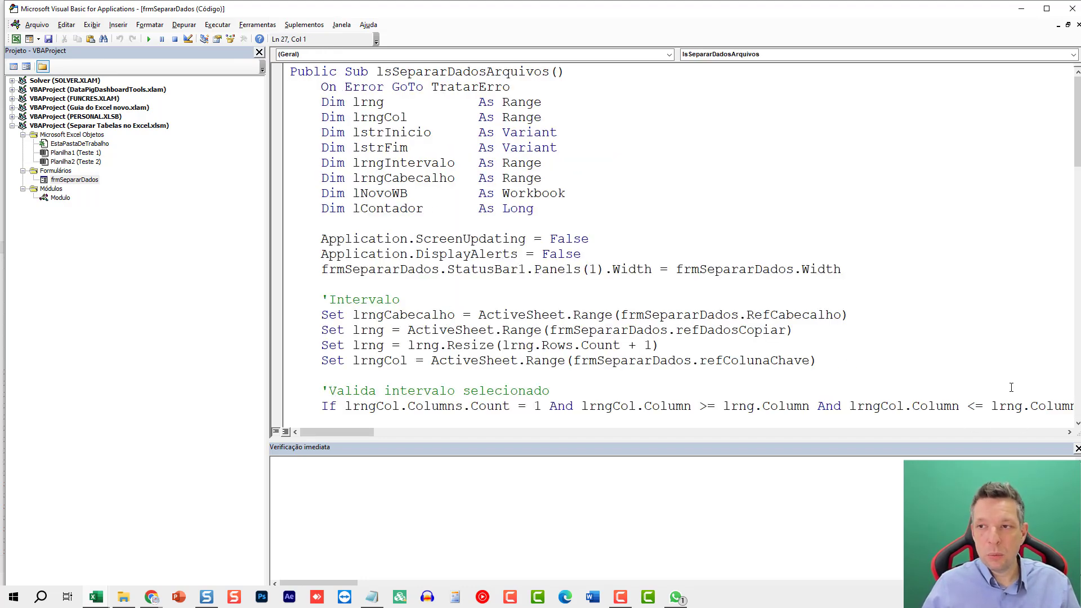
left_click(1077, 448)
left_click(518, 209)
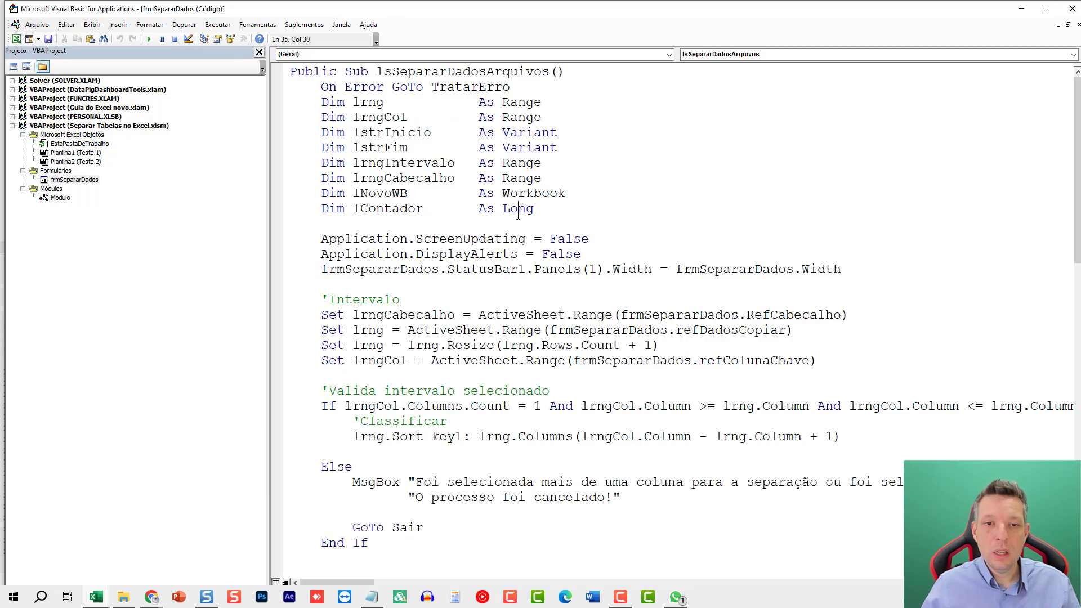
Scroll through lsSepararDadosArquivos, then restore the editor window to reveal the Teste 2 sheet.
scroll(518, 214, "down", 2)
scroll(425, 331, "down", 6)
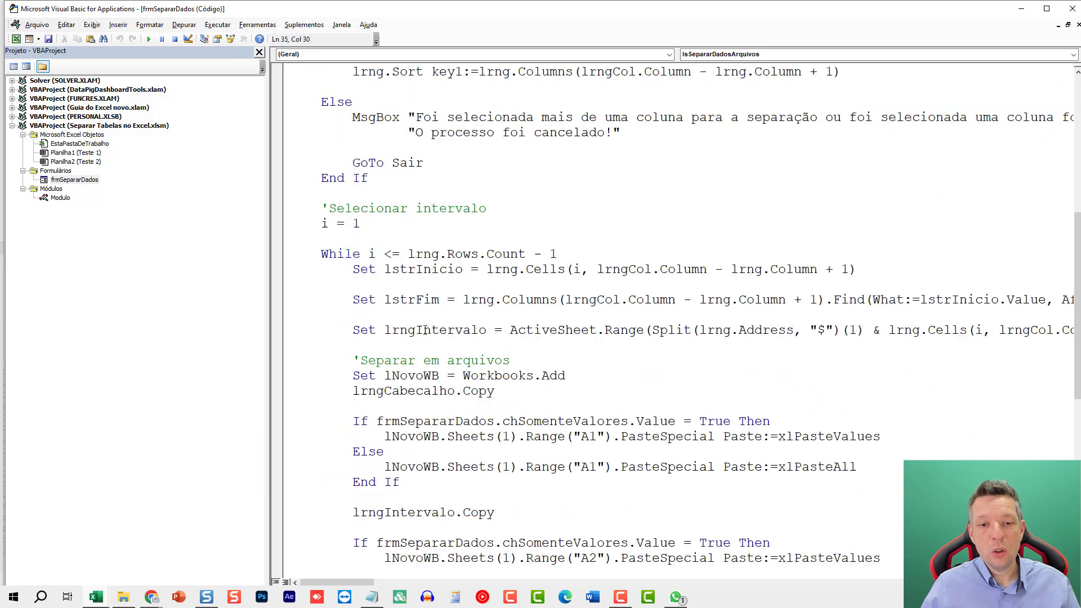
scroll(425, 330, "down", 2)
scroll(425, 330, "down", 5)
scroll(425, 330, "down", 1)
scroll(425, 331, "down", 1)
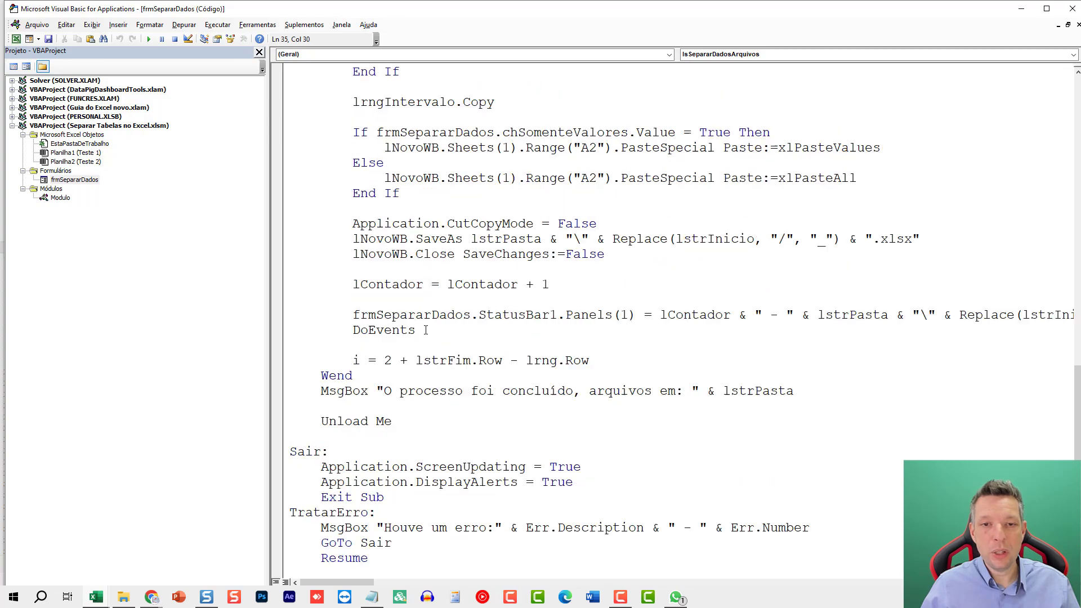
scroll(425, 331, "up", 8)
scroll(425, 331, "up", 9)
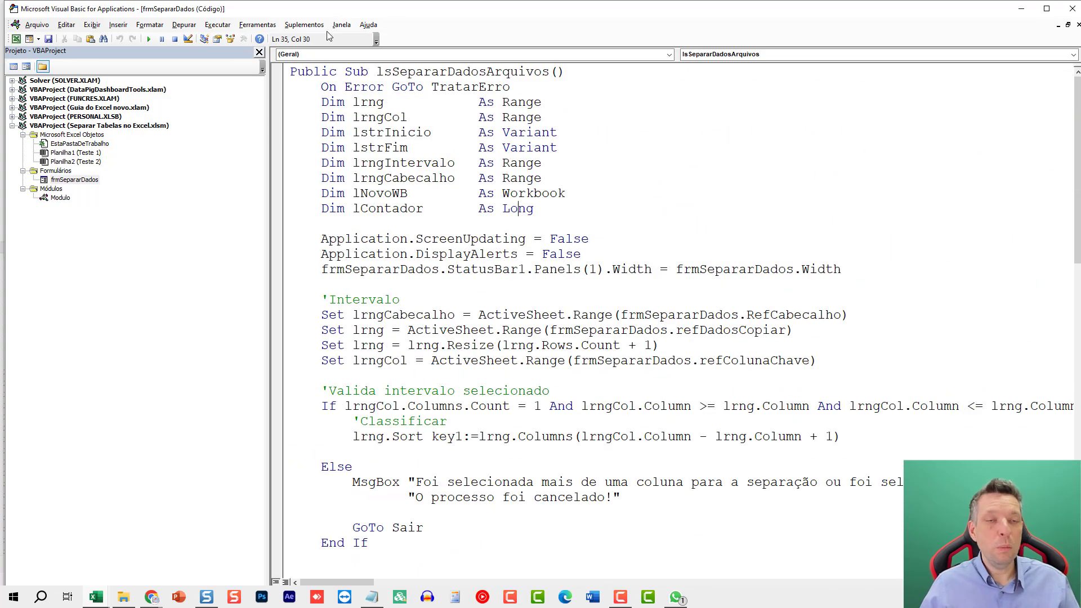
double_click(252, 11)
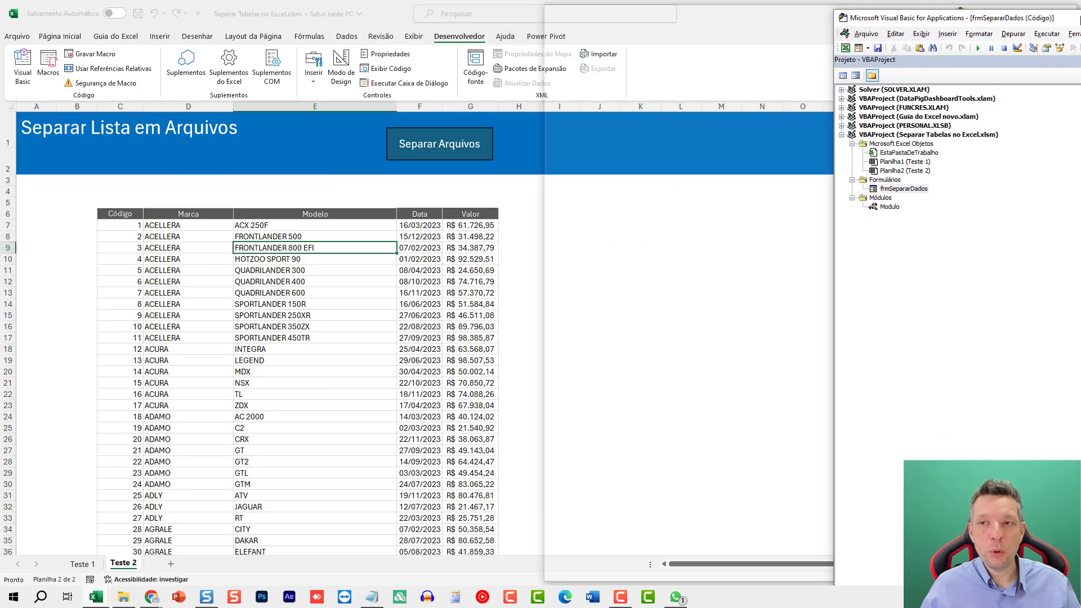
Tile the editor right and Excel left, show sheet Teste 1, and breakpoint Application.ScreenUpdating = False.
left_click_drag(1080, 19, 1080, 19)
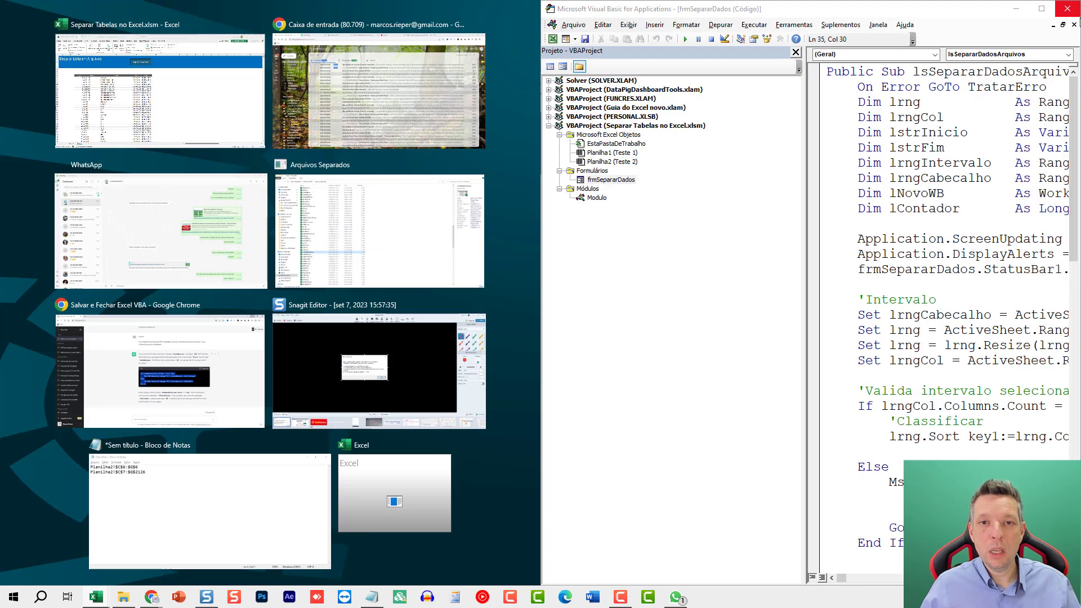
left_click(159, 76)
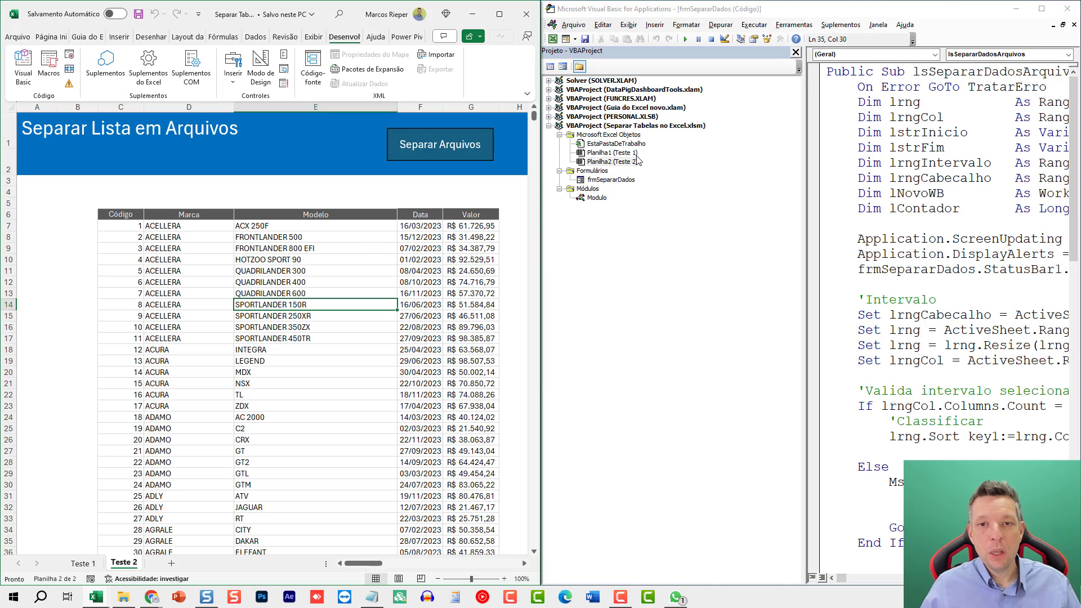
left_click(796, 52)
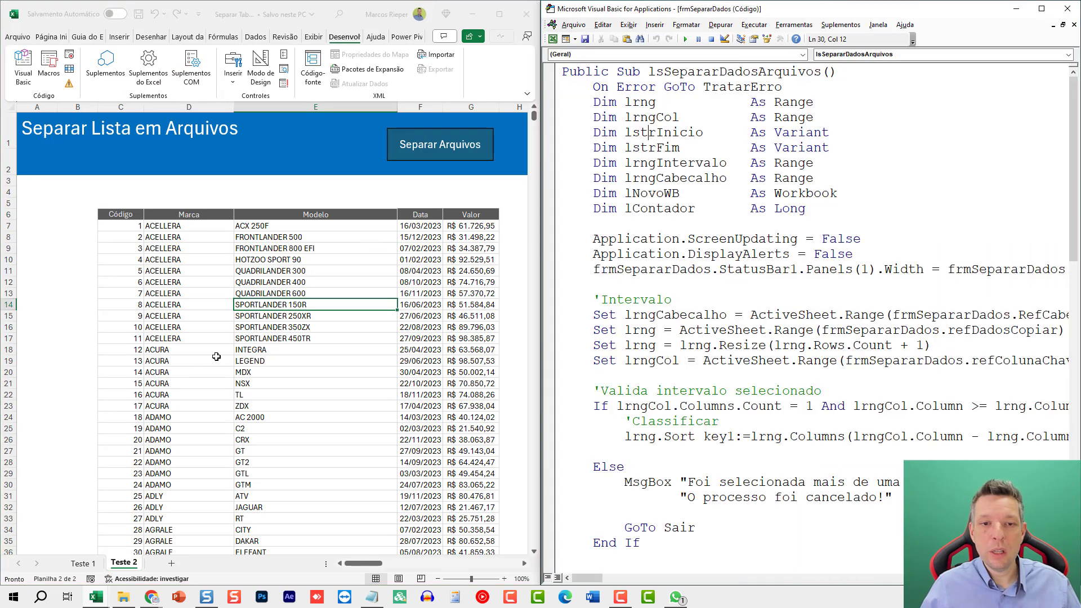
left_click(83, 564)
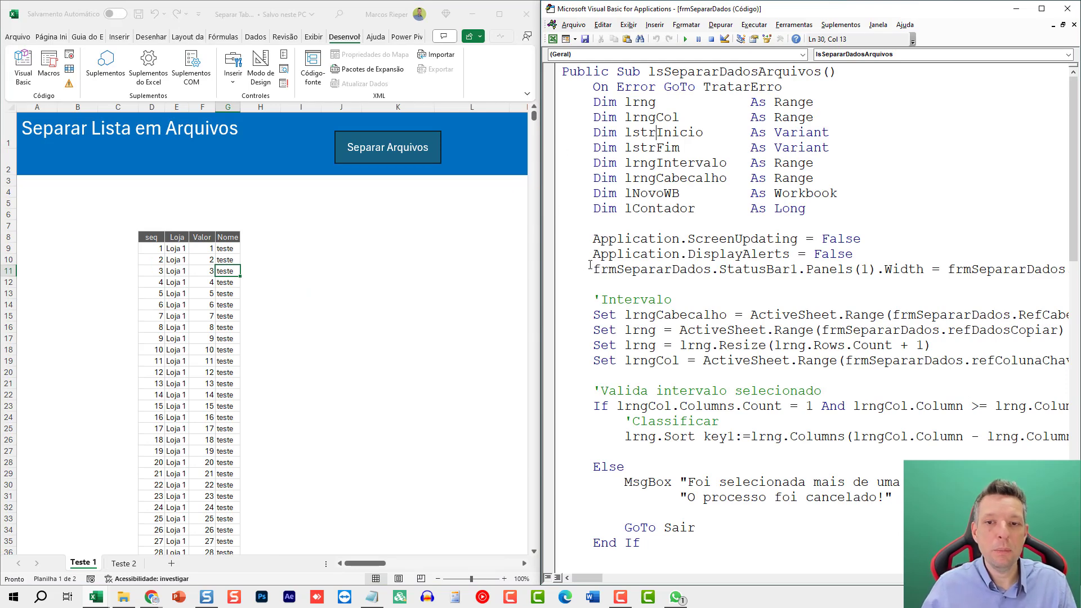
left_click(548, 240)
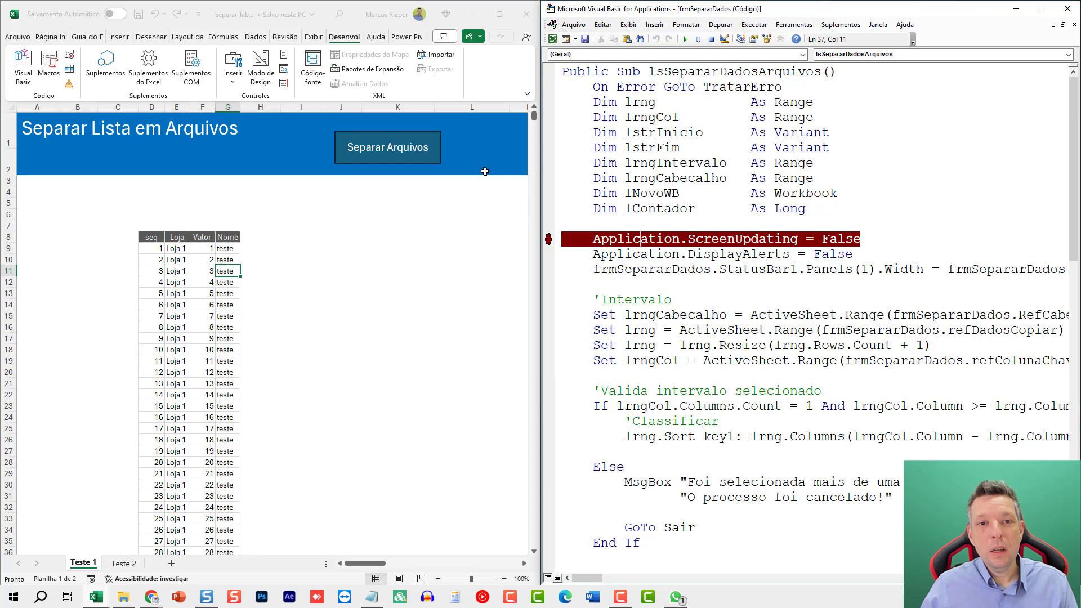
Launch the Separar Dados form and set Cabeçalho to the header row D8:G8.
left_click(434, 158)
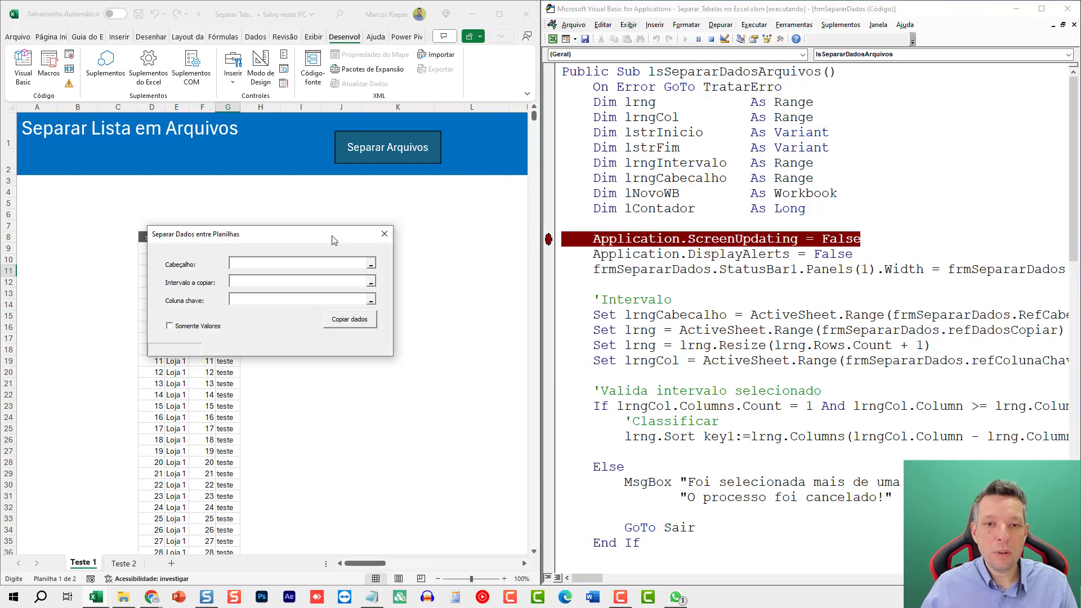
left_click_drag(332, 239, 501, 229)
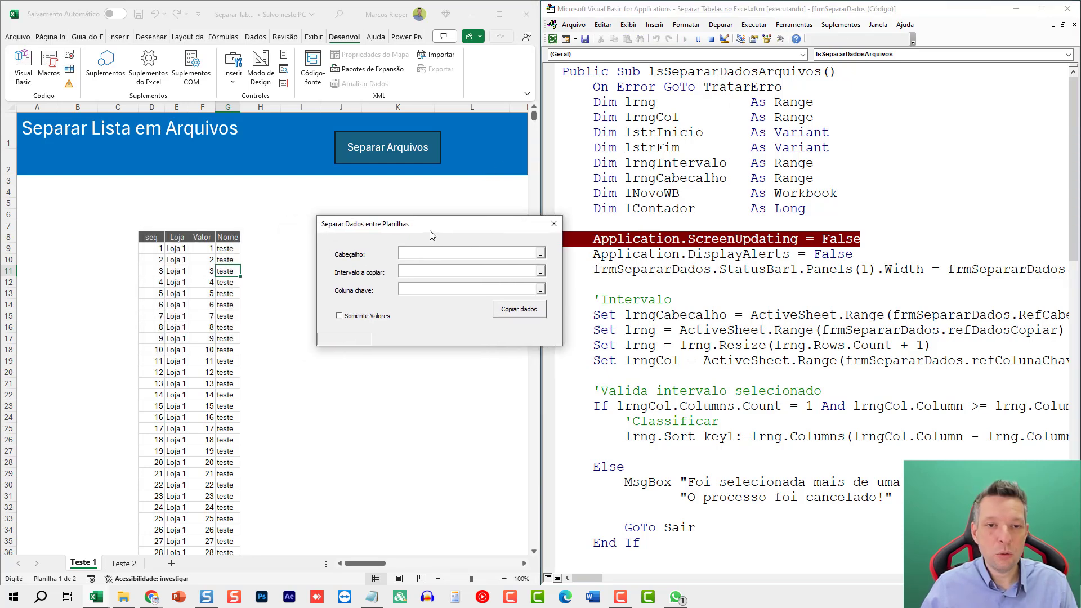
left_click_drag(432, 235, 390, 246)
left_click(498, 265)
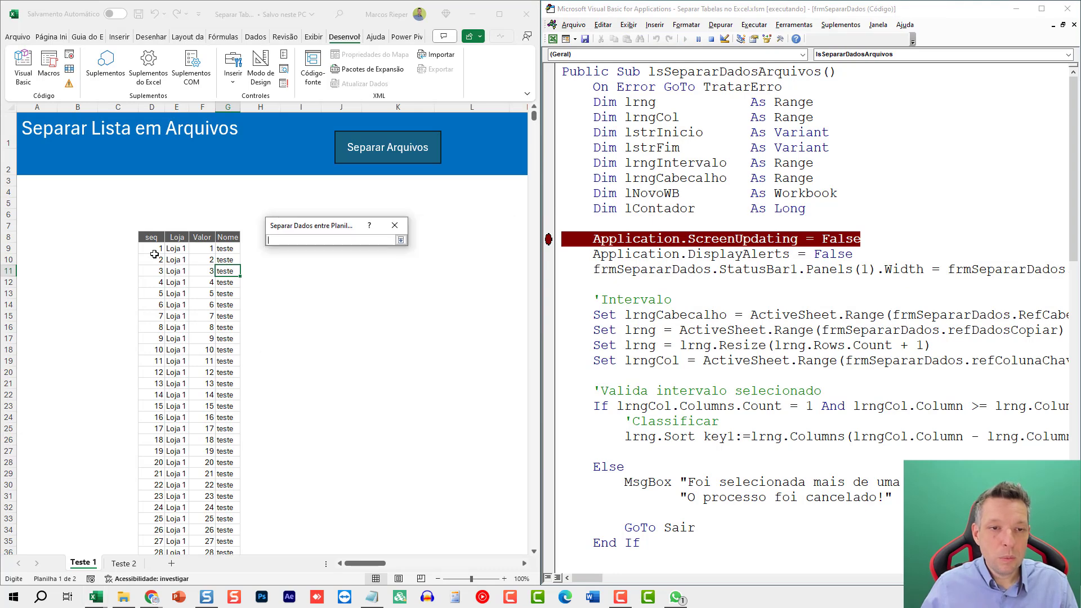
left_click_drag(153, 237, 228, 244)
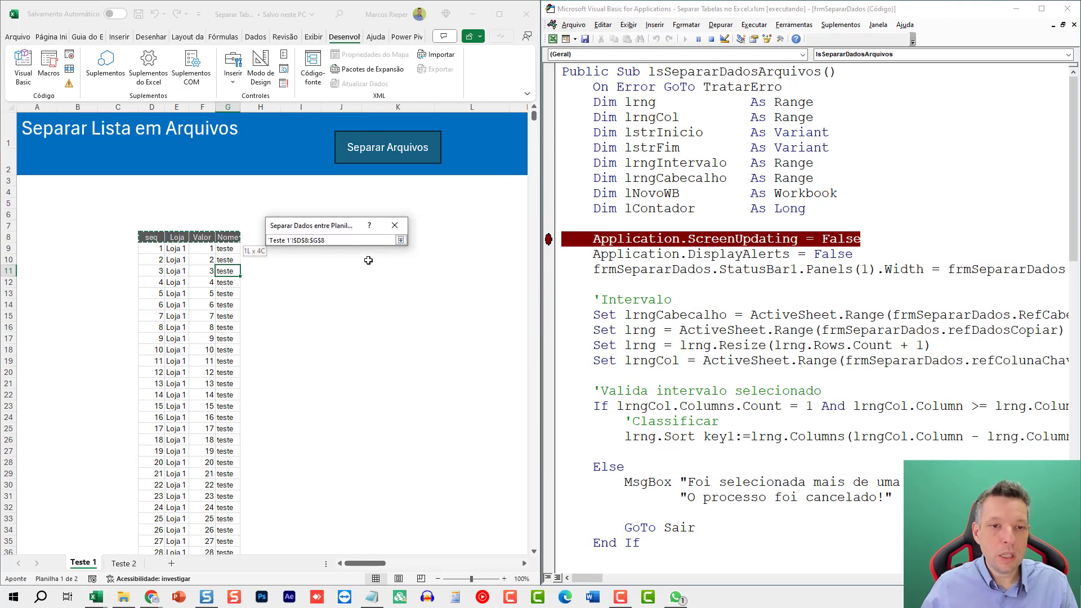
left_click(401, 239)
Set Intervalo a copiar to D9:G14728, Coluna chave to column E, and tick Somente Valores.
left_click(168, 249)
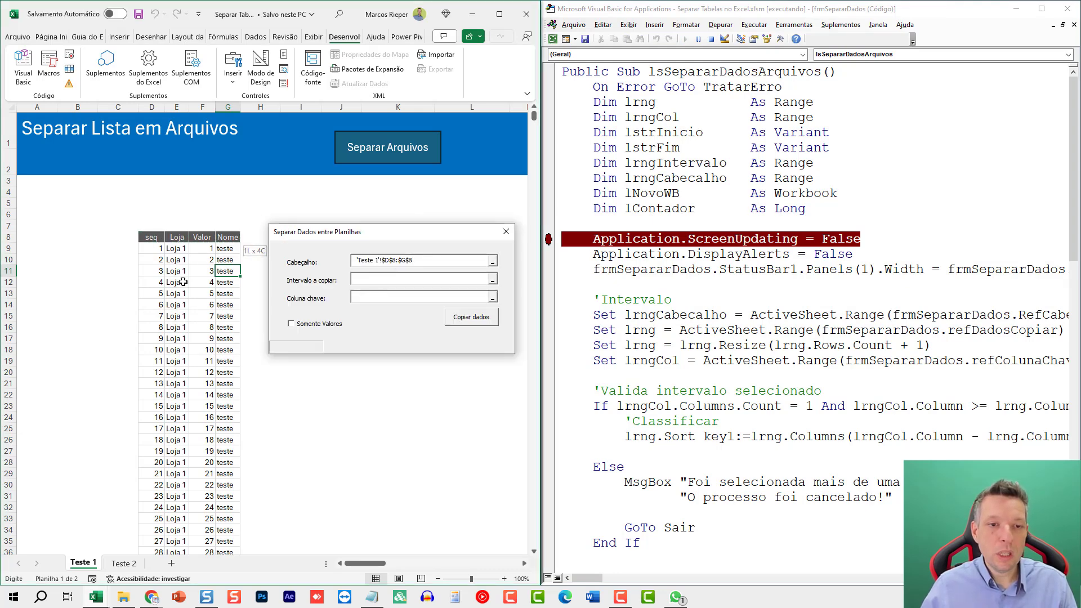
key("ctrl+shift+End")
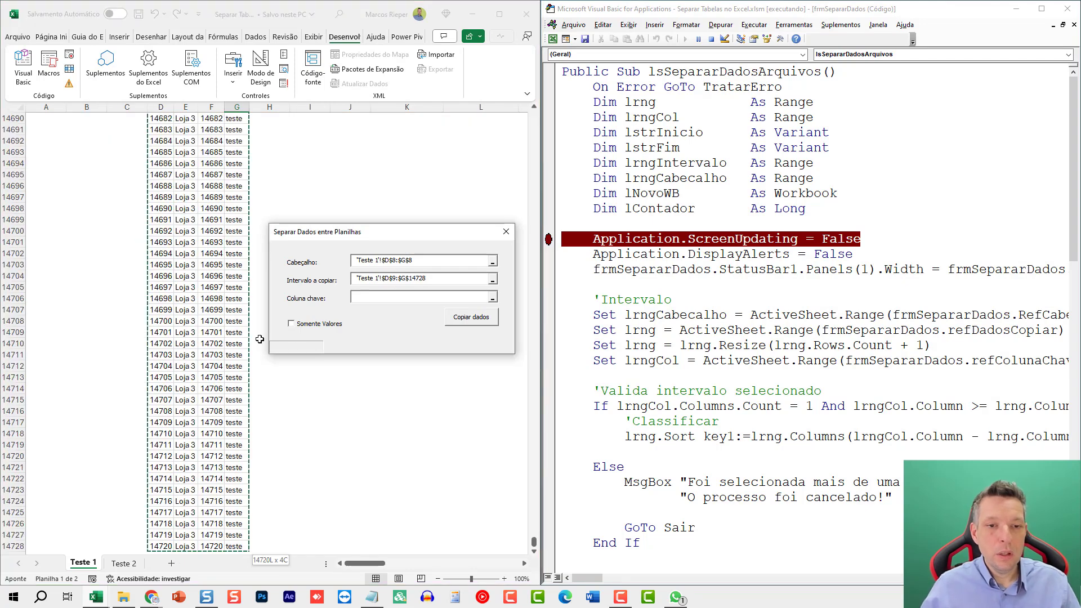
left_click(372, 297)
left_click(185, 287)
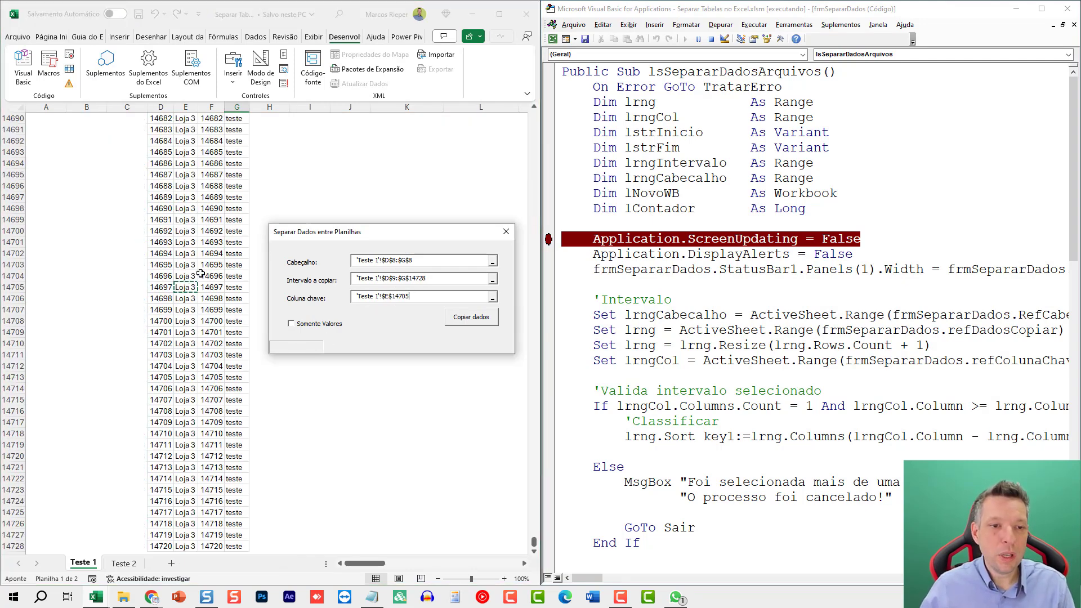
left_click(313, 327)
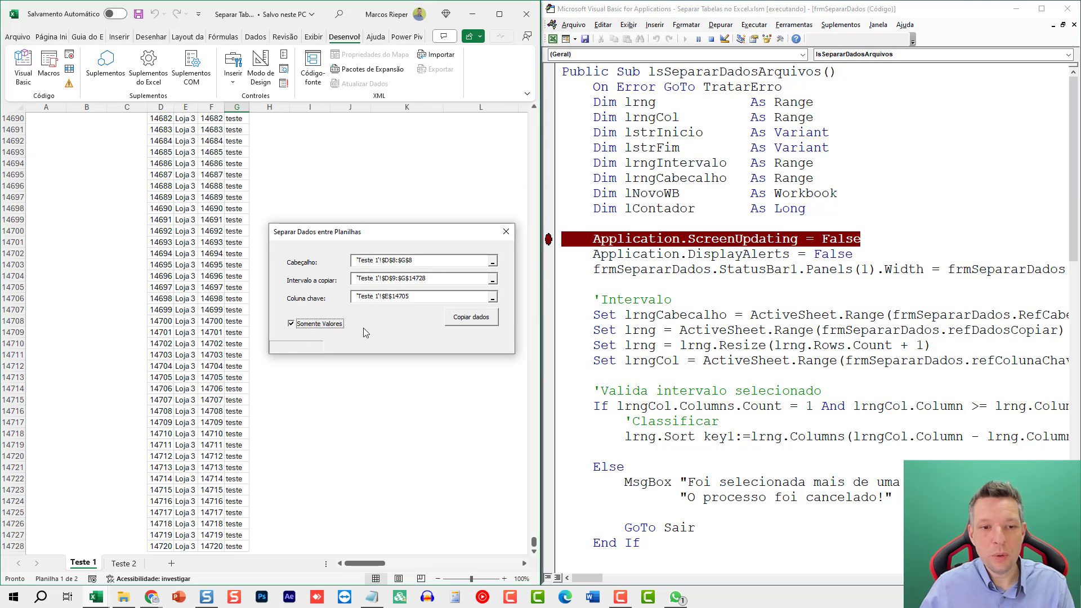
Run Copiar dados with C:\Arquivos Separados chosen as the output folder.
left_click(473, 318)
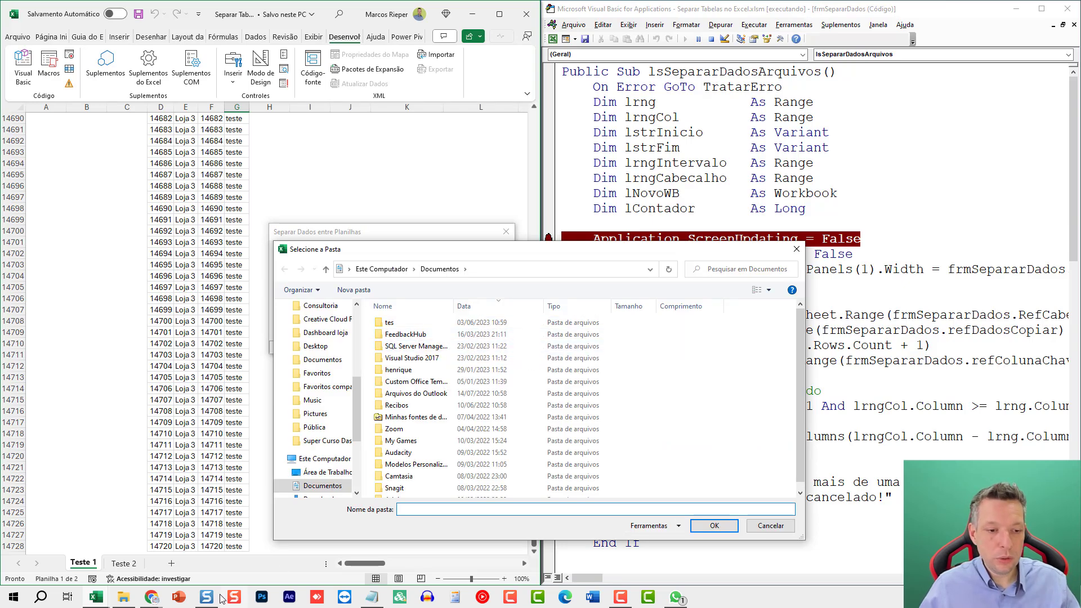
left_click(130, 600)
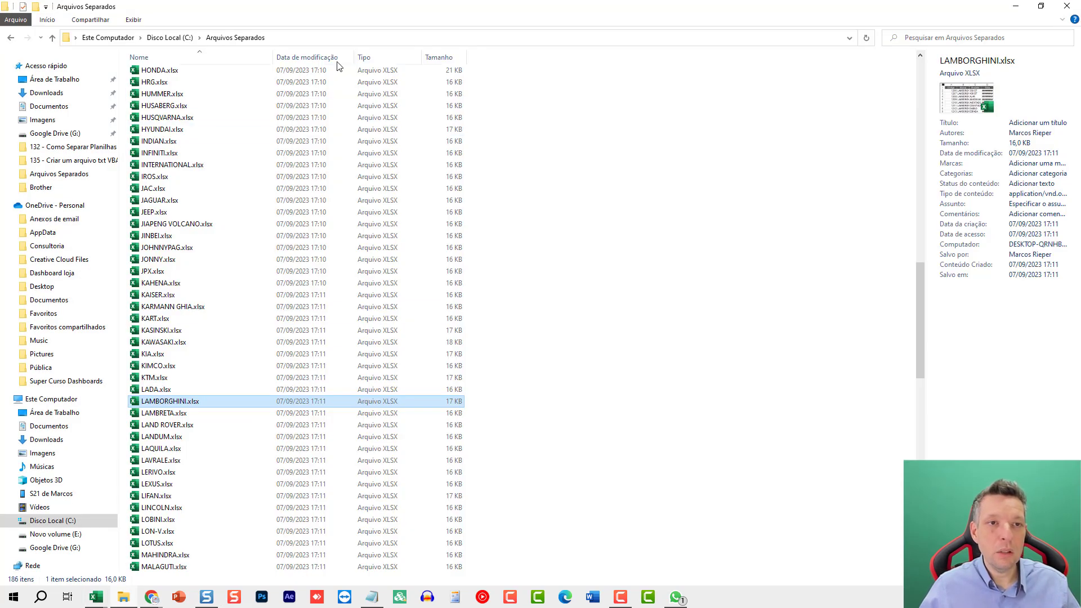
left_click(286, 43)
left_click(1013, 7)
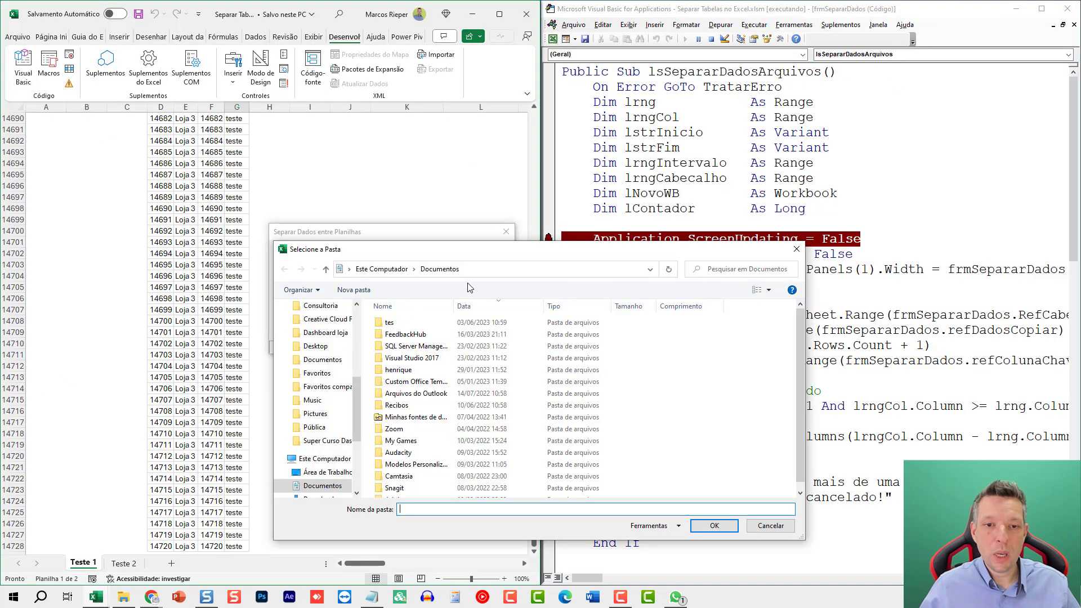
left_click(507, 269)
key("ctrl+v")
key("Return")
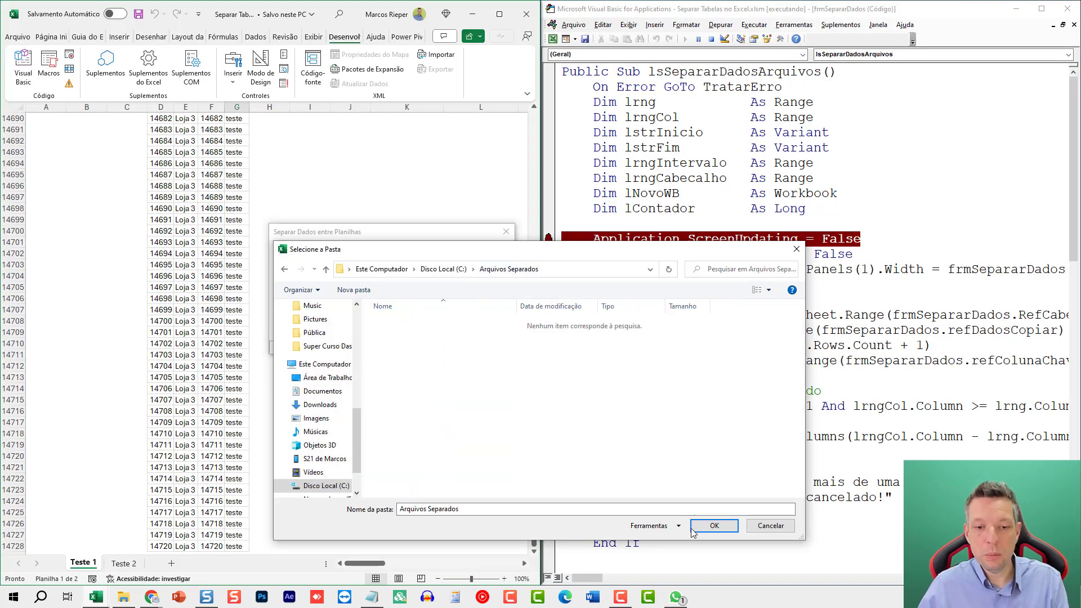
left_click(713, 527)
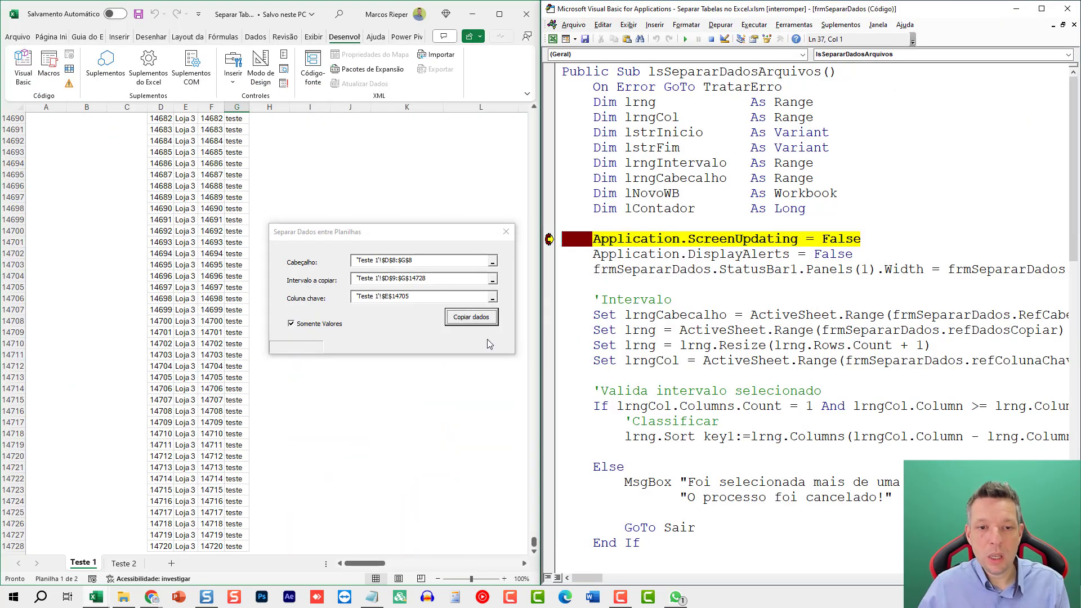
Step over the ScreenUpdating and DisplayAlerts = False lines with F8.
left_click(681, 239)
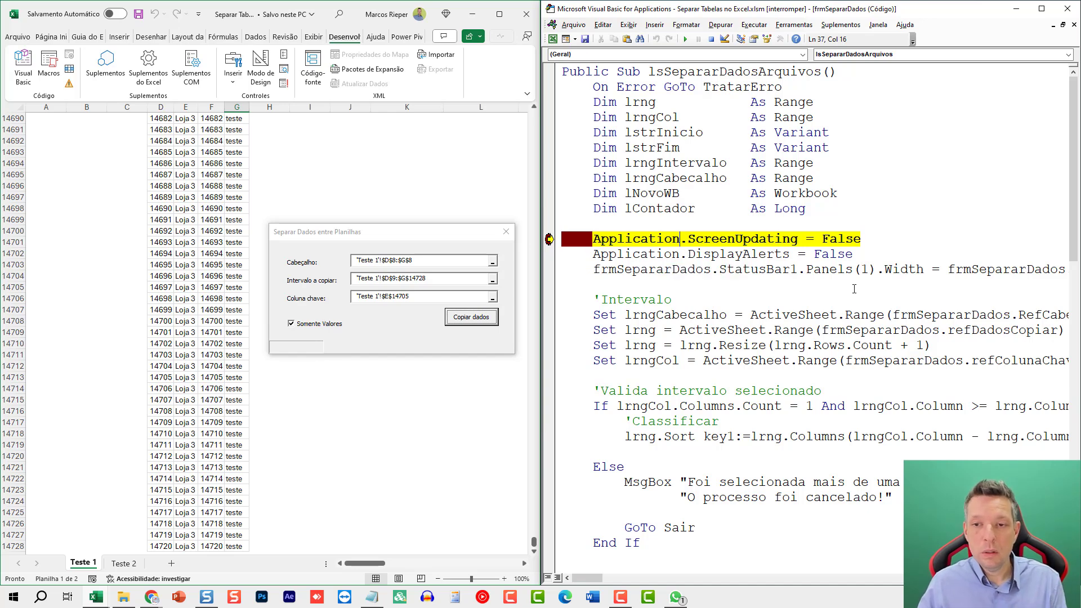
key("F8")
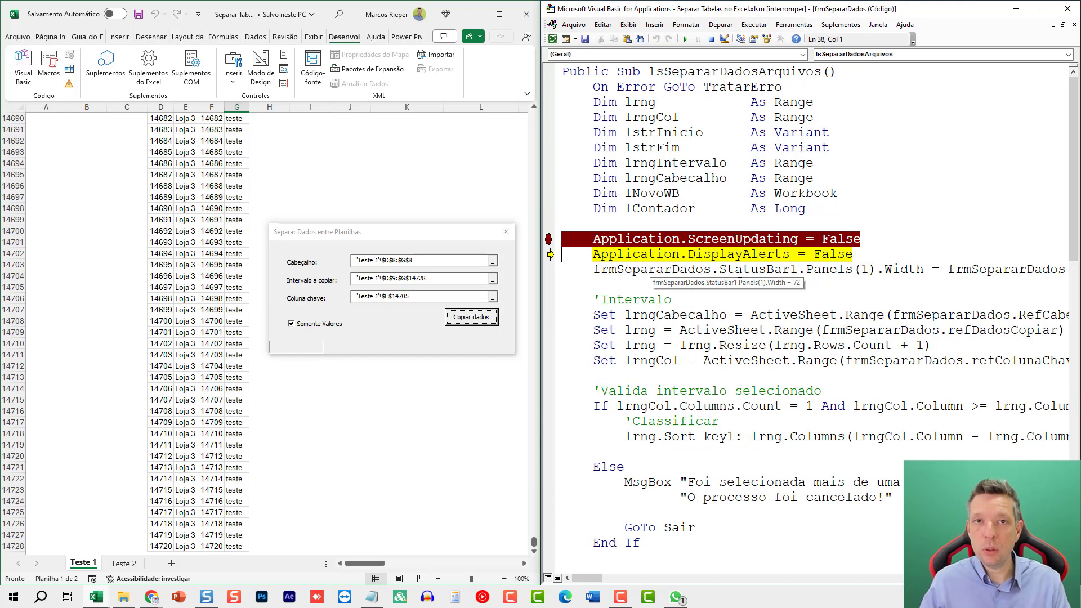
key("F8")
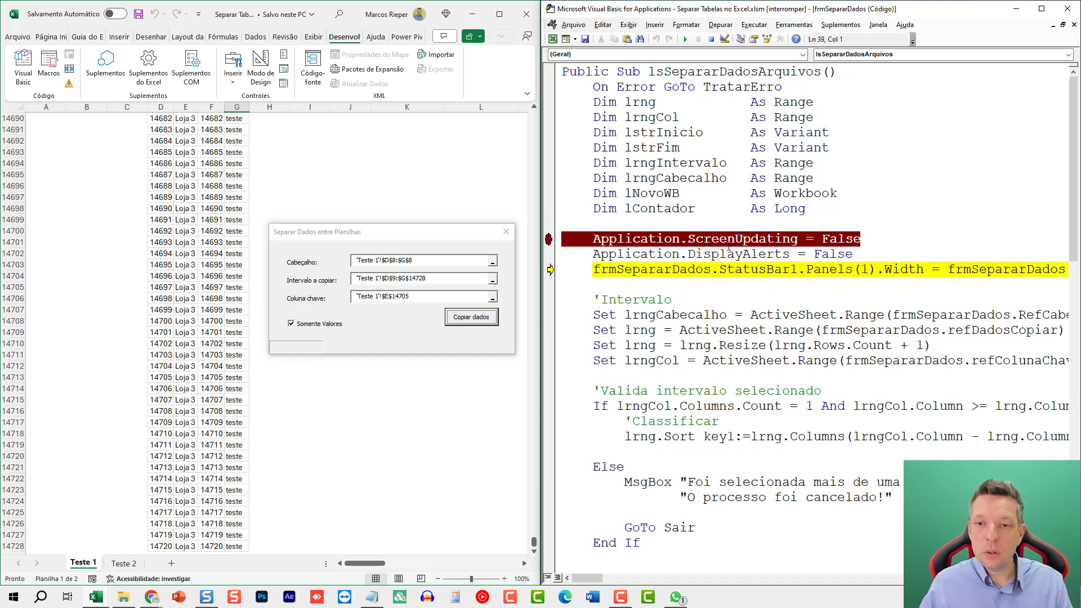
mouse_move(727, 253)
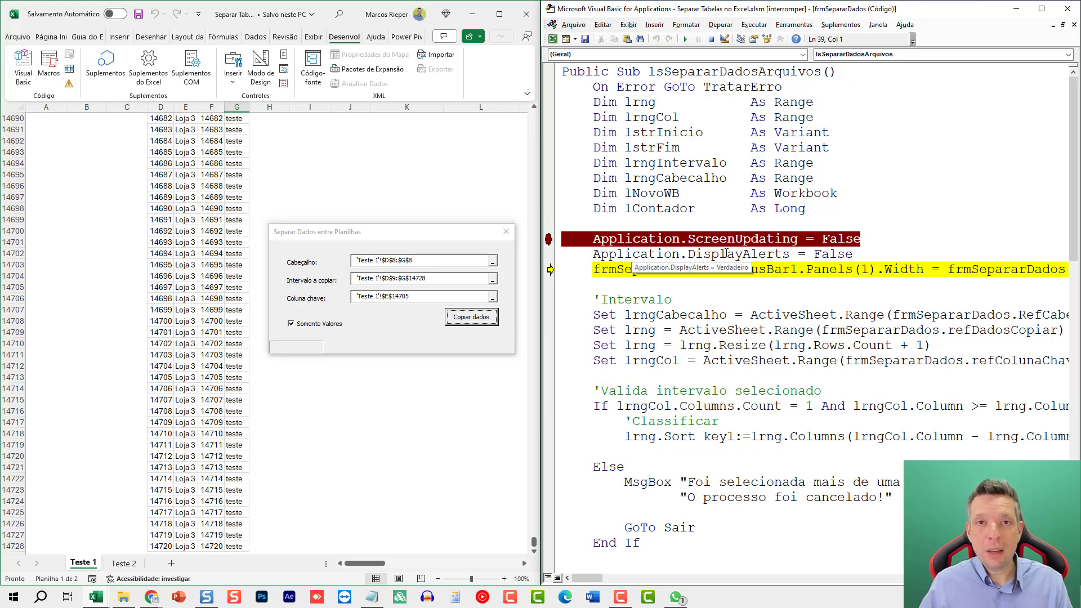
Review the Sair cleanup lines that restore screen updating and alerts, then scroll back up.
scroll(727, 253, "down", 1)
scroll(721, 282, "down", 4)
scroll(708, 372, "down", 6)
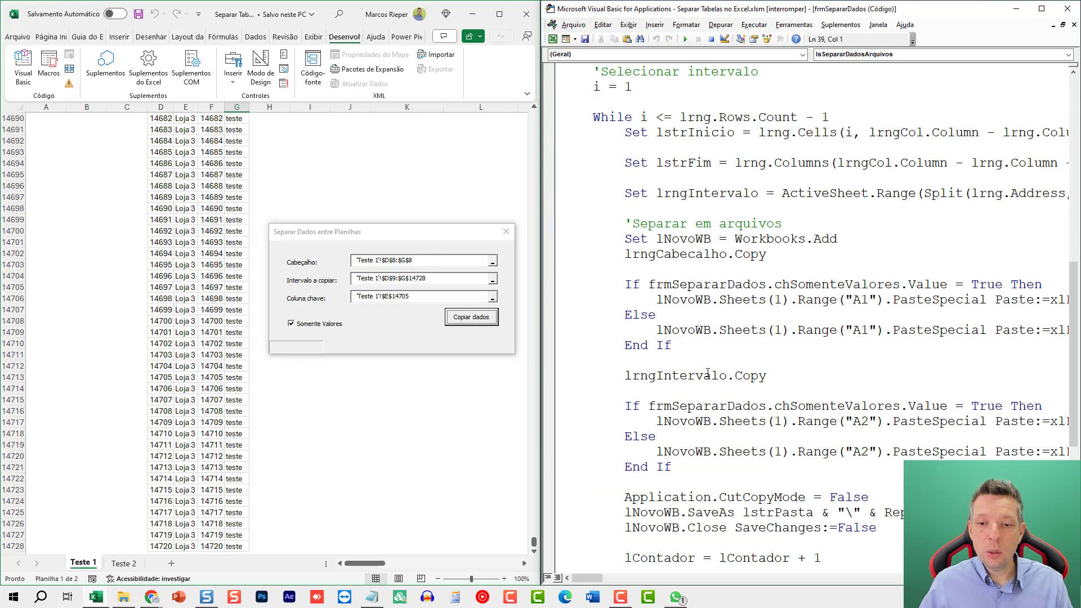
scroll(707, 373, "down", 6)
scroll(616, 411, "down", 1)
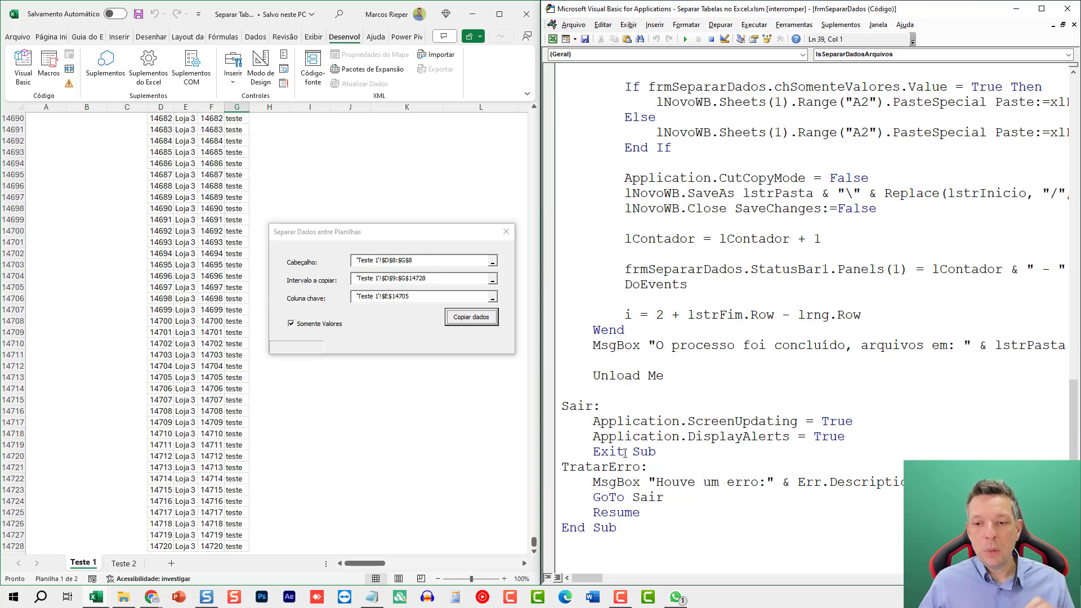
left_click(657, 422)
left_click_drag(870, 436, 563, 421)
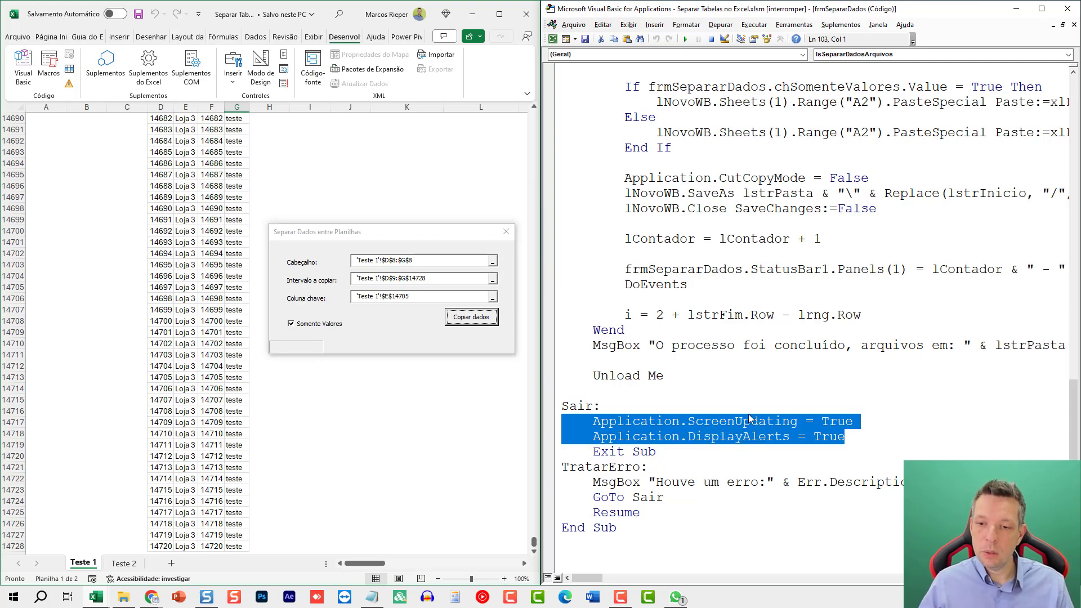
scroll(721, 394, "up", 2)
scroll(721, 394, "up", 4)
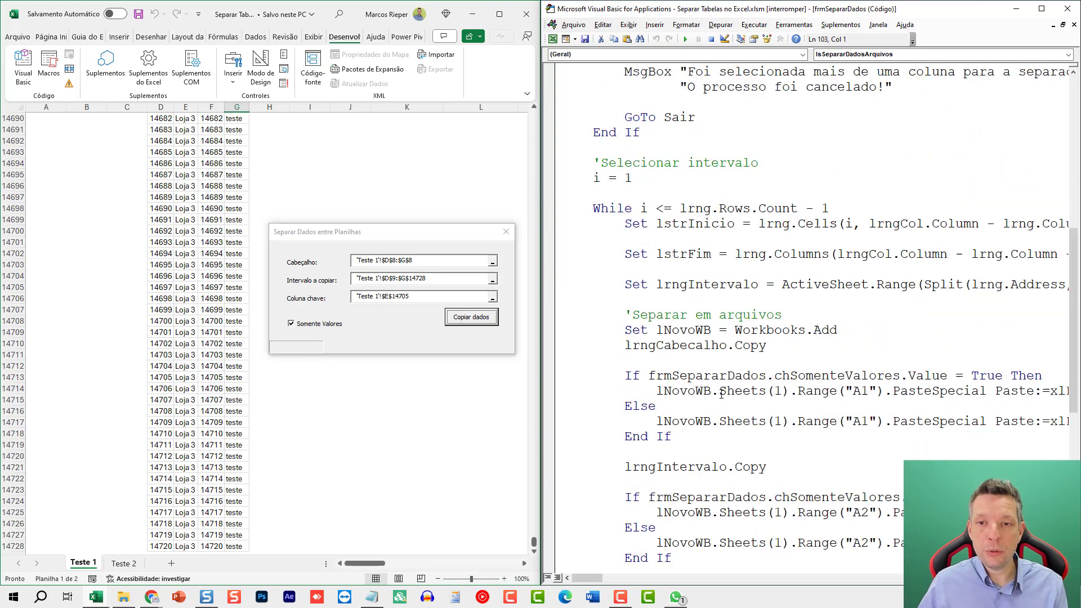
scroll(710, 338, "up", 3)
scroll(698, 282, "up", 4)
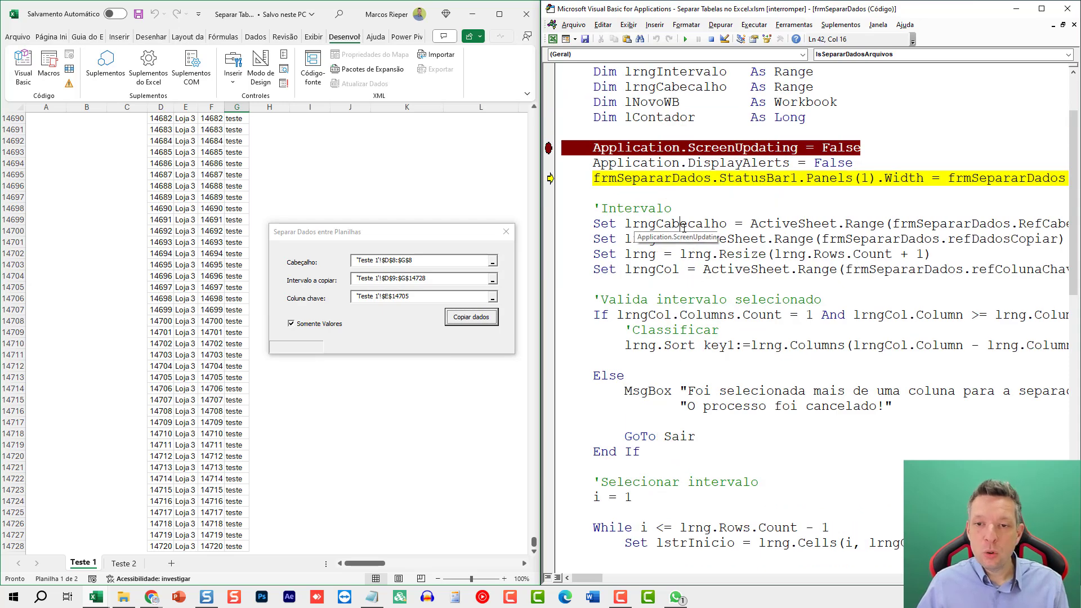
Step through the status bar width, header range and data range Set lines.
key("F8")
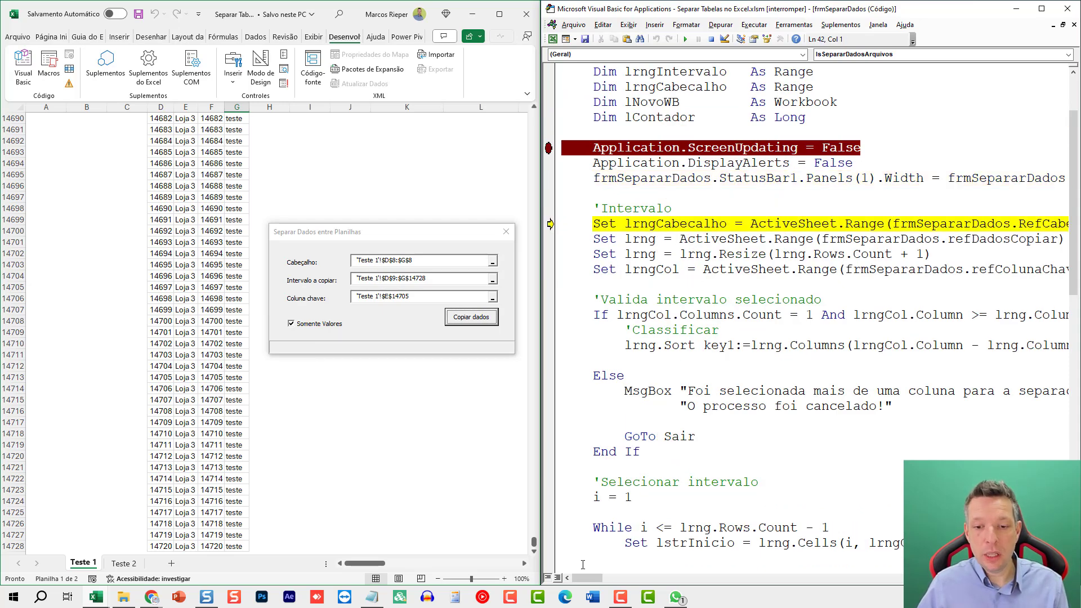
left_click_drag(587, 578, 594, 578)
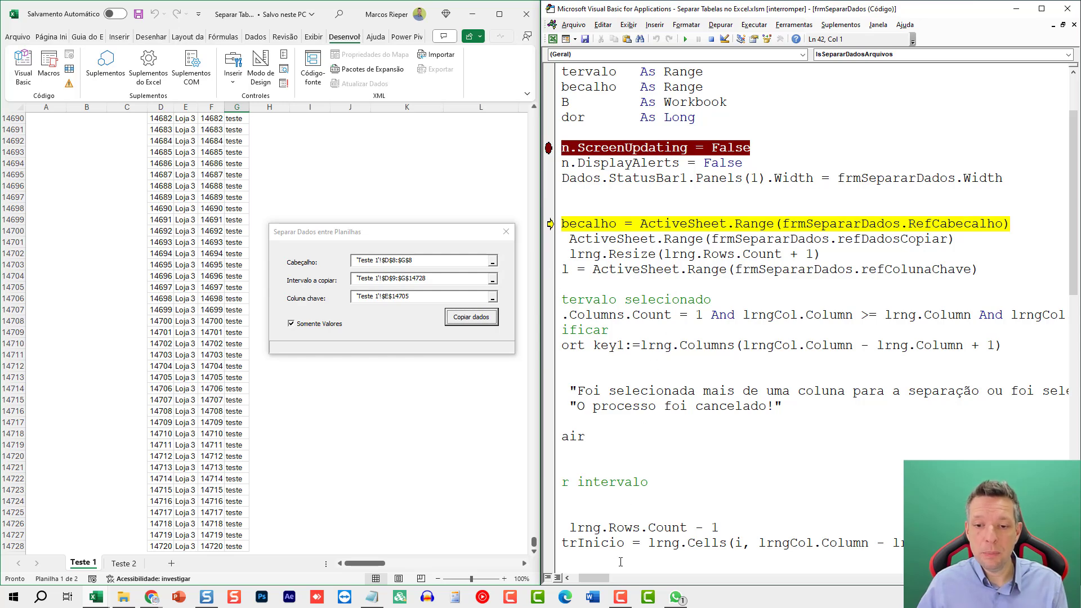
left_click_drag(594, 578, 587, 578)
key("F8")
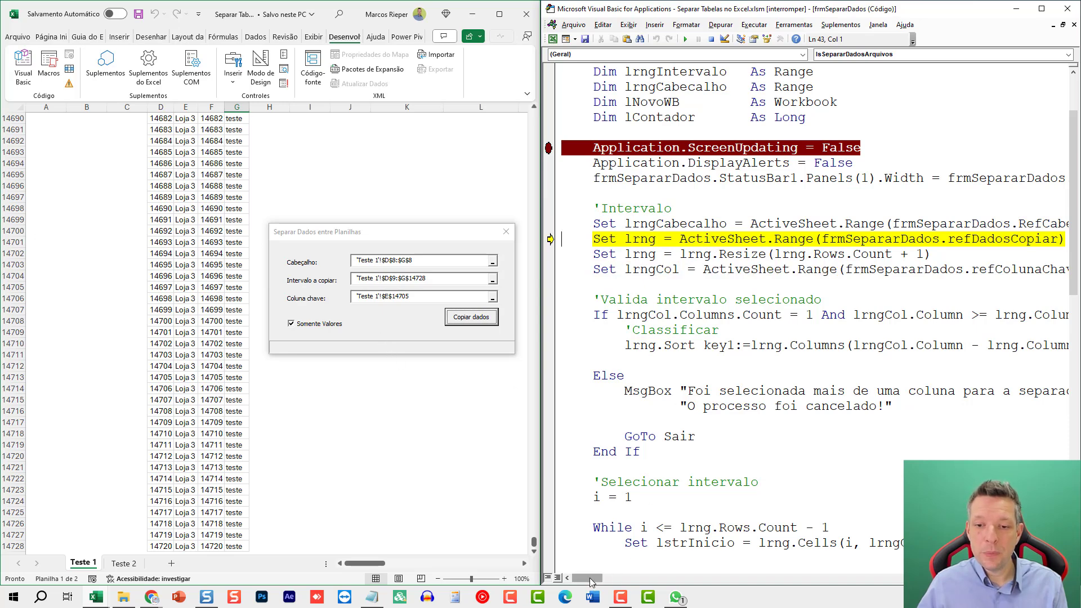
mouse_move(588, 578)
left_mouse_down()
mouse_move(600, 580)
mouse_move(587, 580)
left_mouse_up()
key("F8")
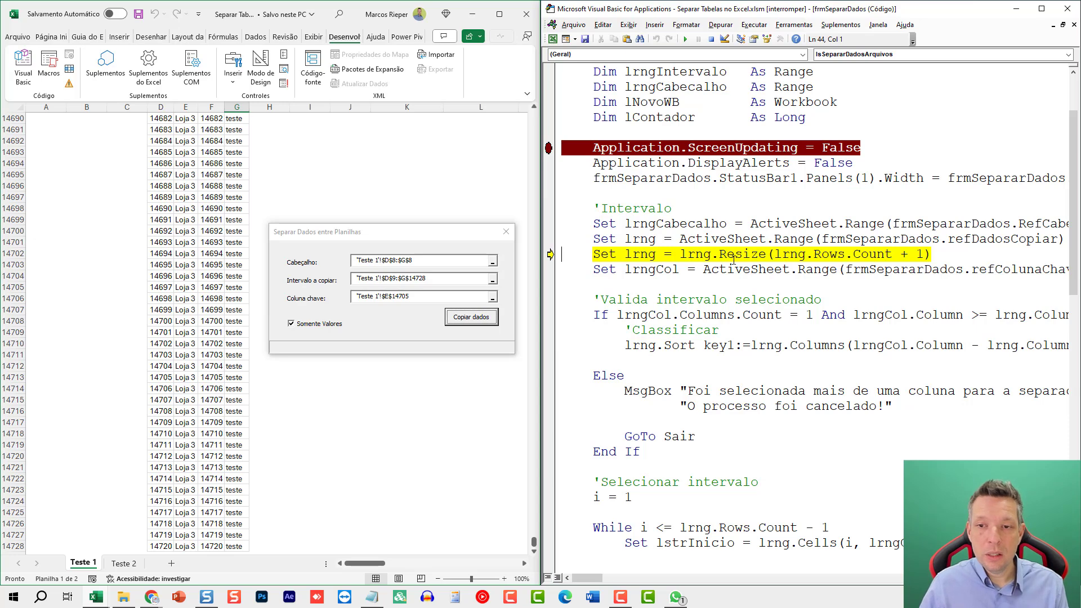
Step through the Resize and lrngCol key column lines, inspecting the form reference.
key("F8")
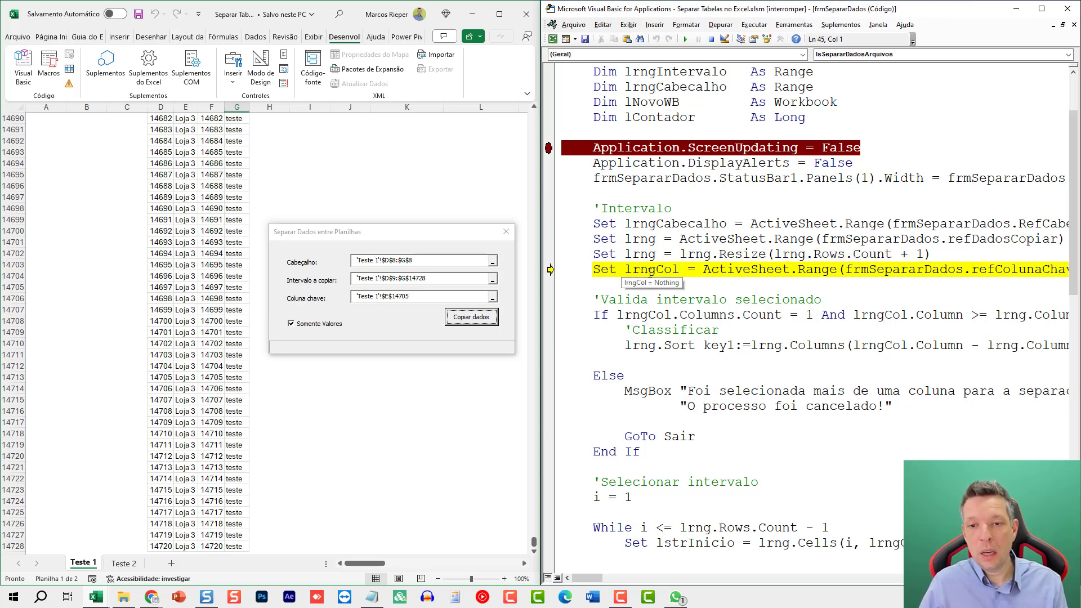
key("F8")
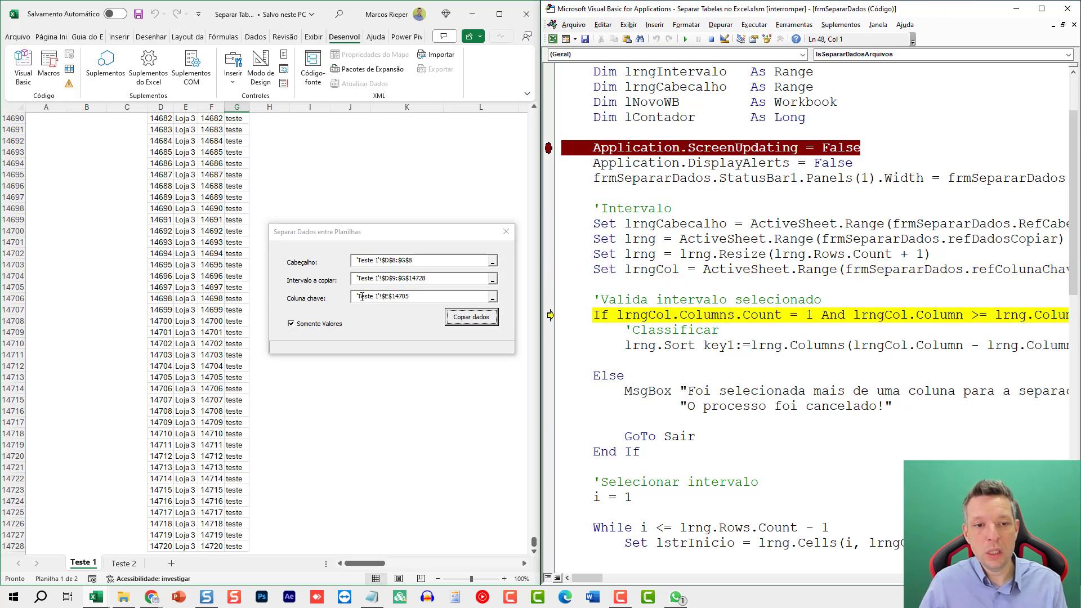
left_click_drag(853, 269, 900, 269)
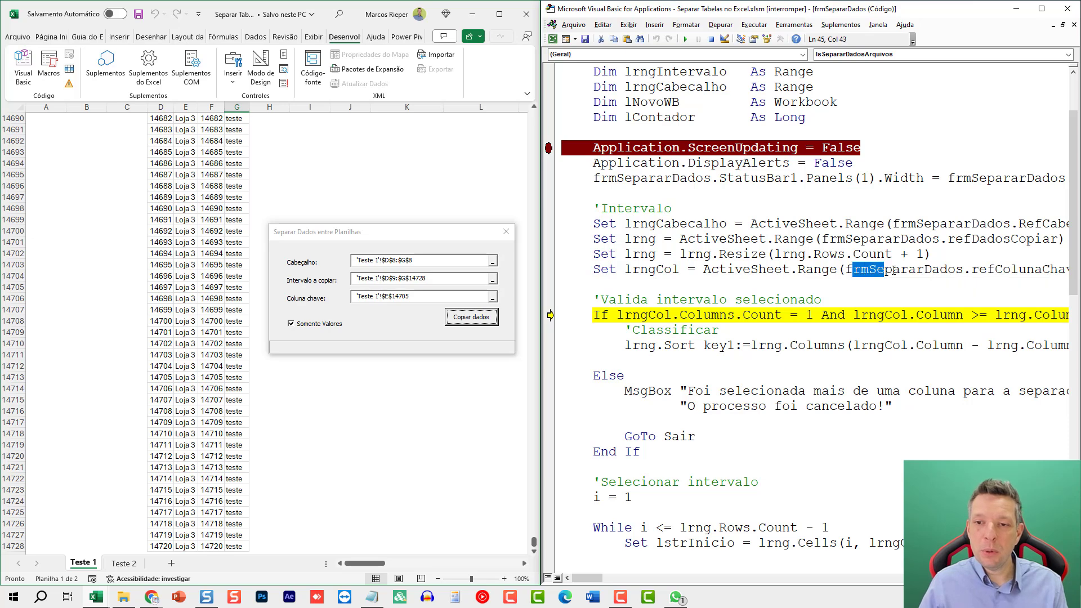
scroll(644, 572, "right", 5)
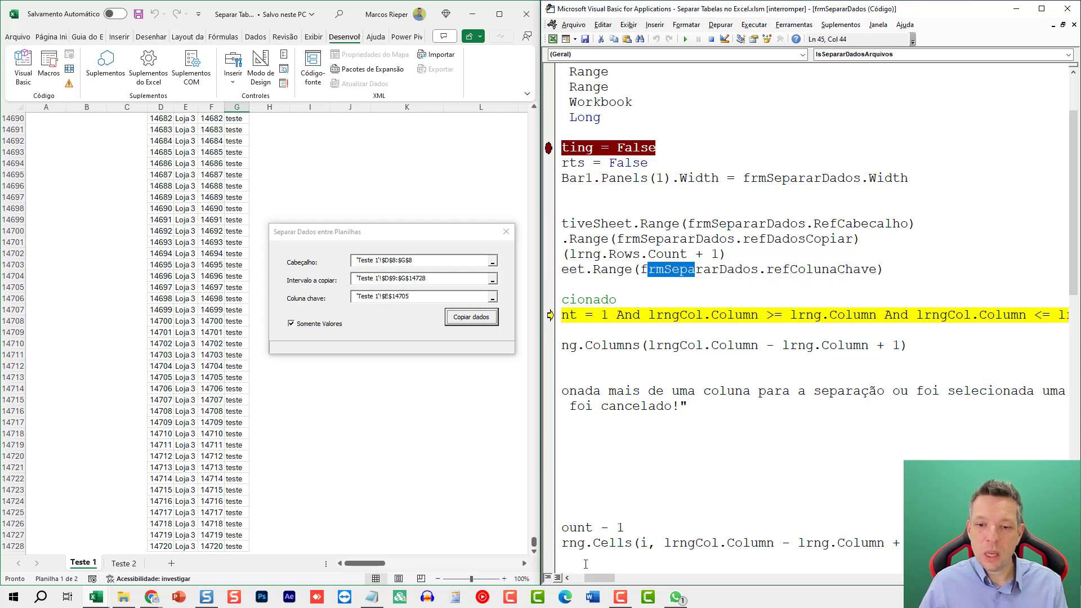
scroll(596, 578, "left", 5)
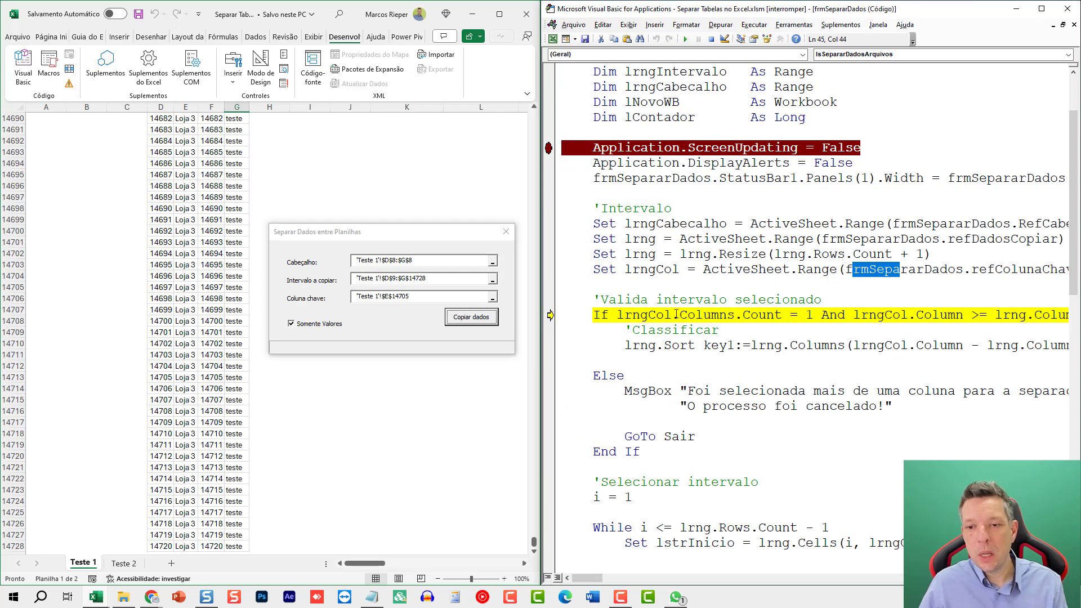
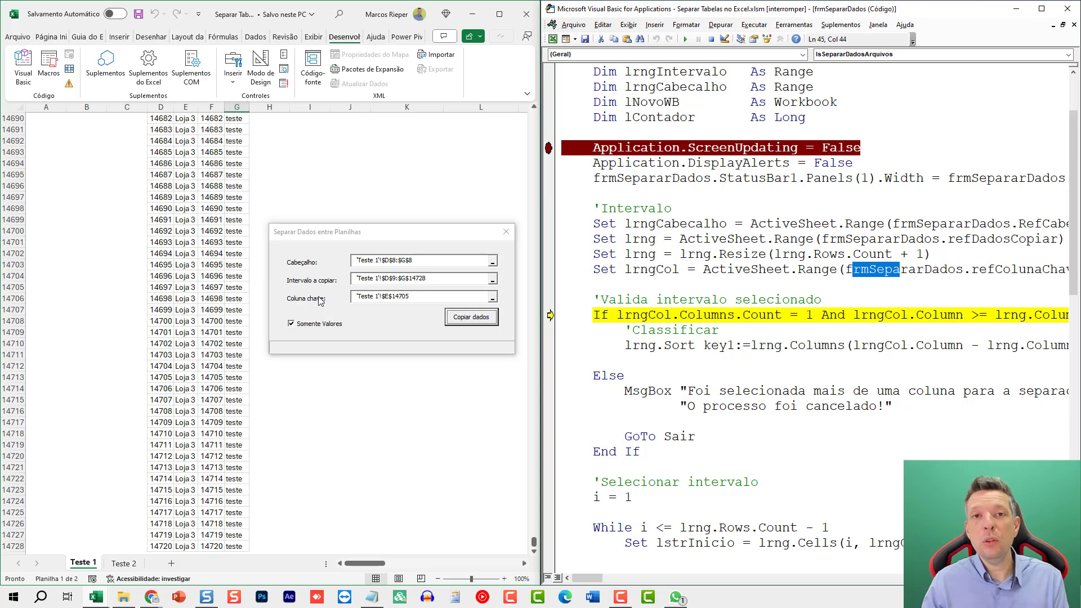
Step past the If range-validation line to the lrng.Sort statement.
left_click(617, 252)
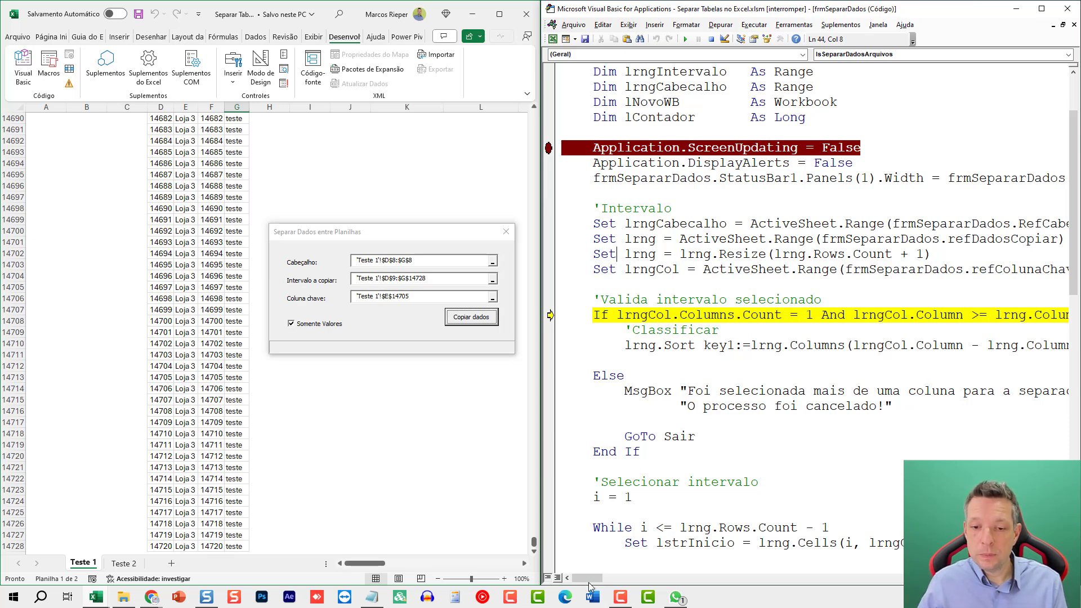
mouse_move(588, 580)
left_mouse_down()
mouse_move(618, 580)
mouse_move(586, 580)
left_mouse_up()
key("F8")
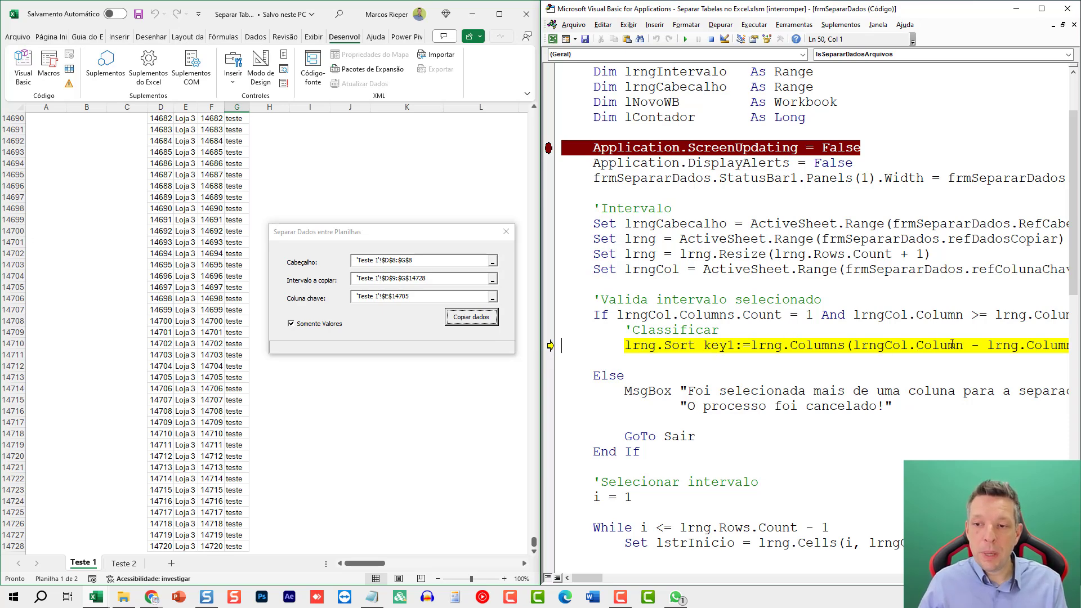
Check lrng.Column + 1 in the sort key via data tips, then run the sort to End If.
left_click_drag(963, 344, 892, 345)
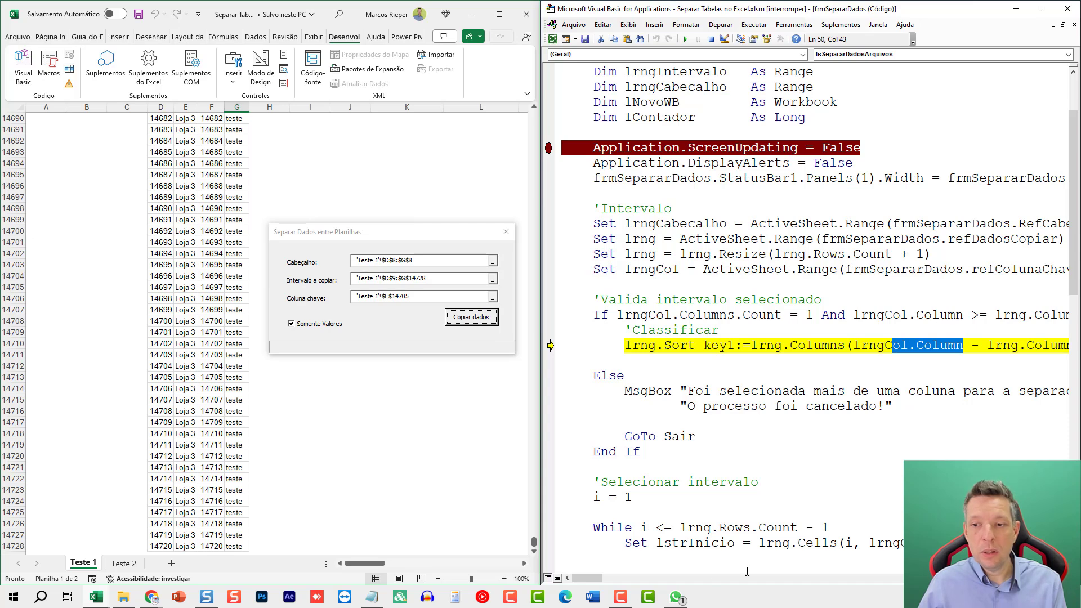
left_click_drag(586, 579, 598, 578)
left_click(665, 344)
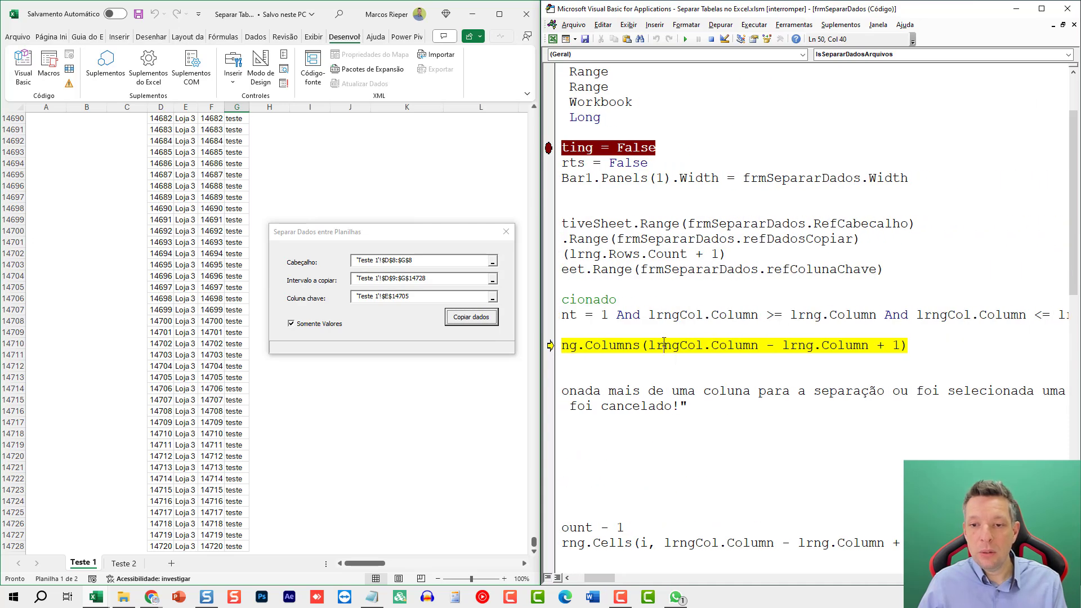
double_click(664, 344)
double_click(735, 344)
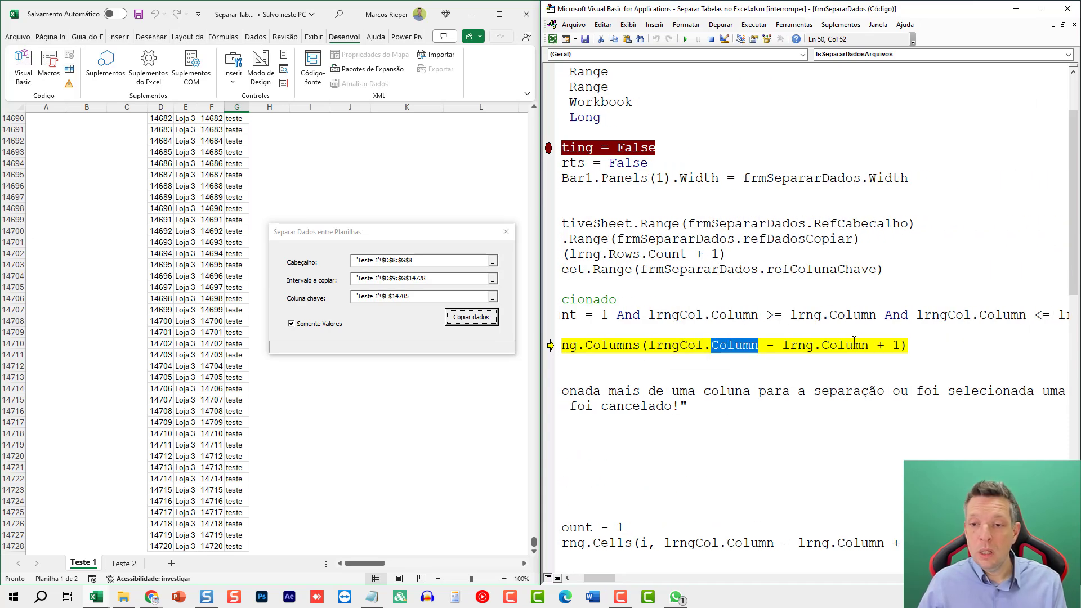
left_click_drag(899, 345, 776, 345)
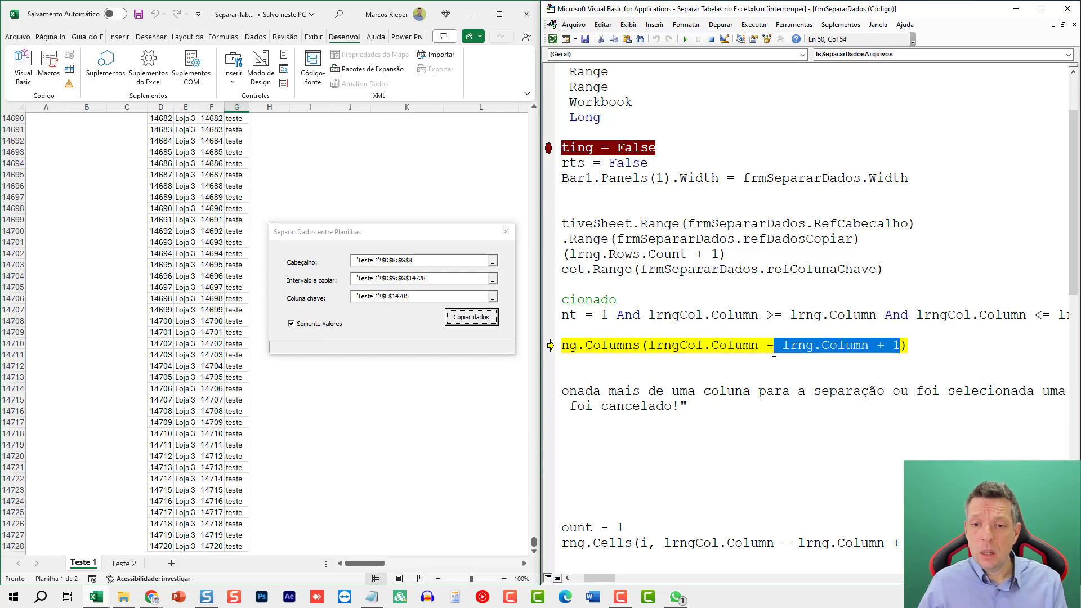
double_click(802, 345)
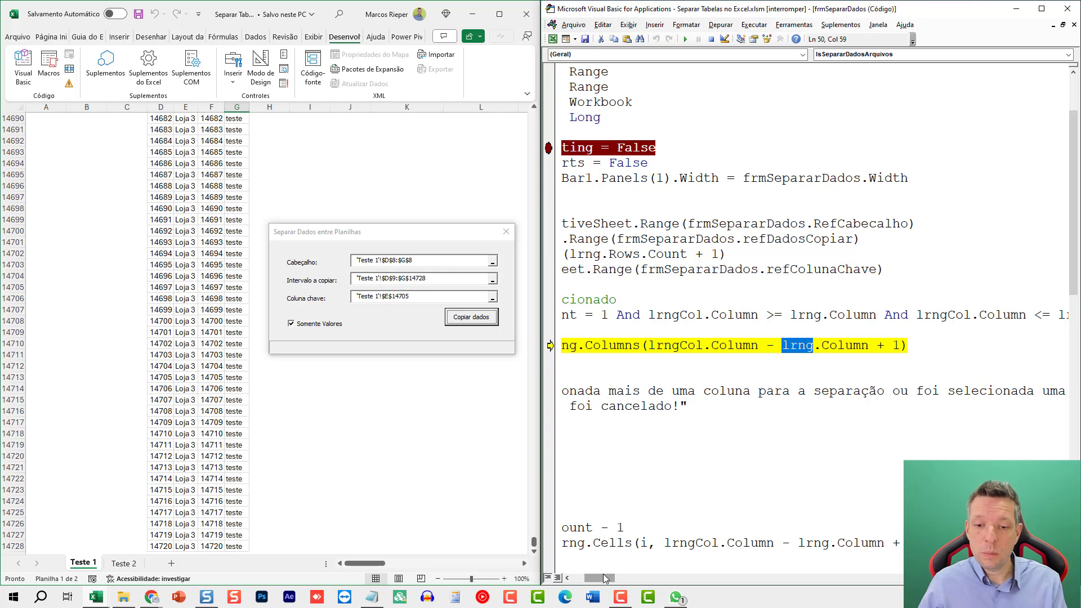
left_click_drag(603, 578, 589, 578)
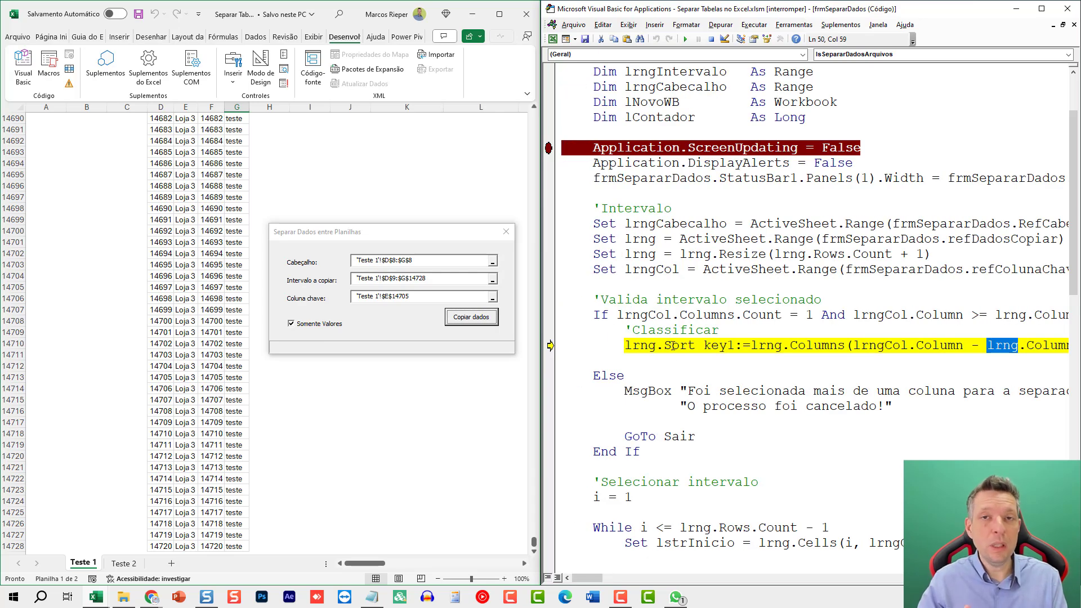
key("F8")
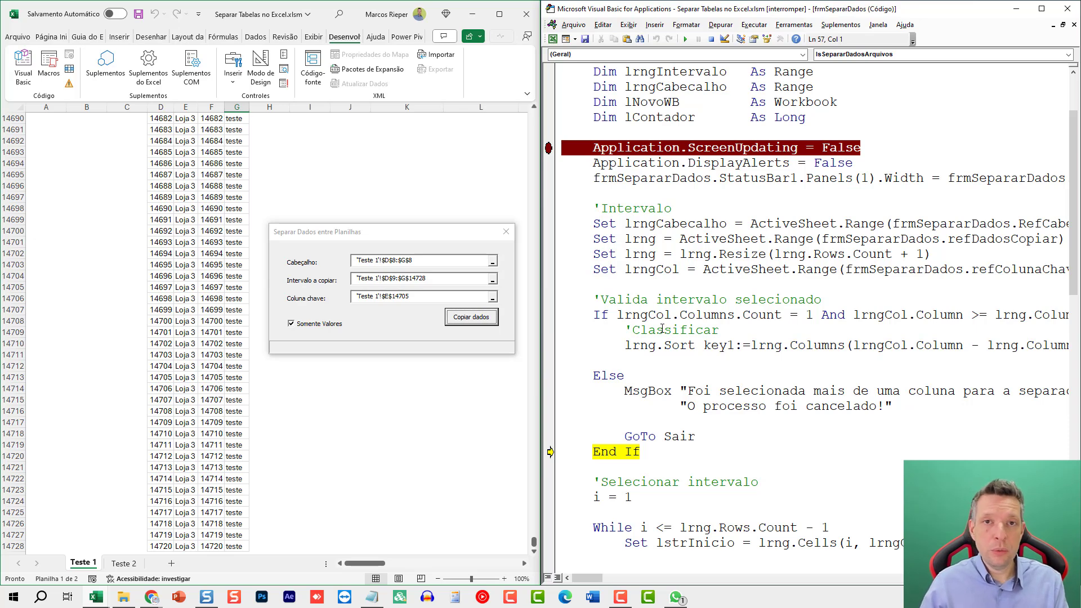
Step through i = 1 and the While line so lstrInicio is set to 'Loja 1', with the Immediate window open.
scroll(688, 324, "down", 2)
key("F8")
scroll(691, 326, "down", 1)
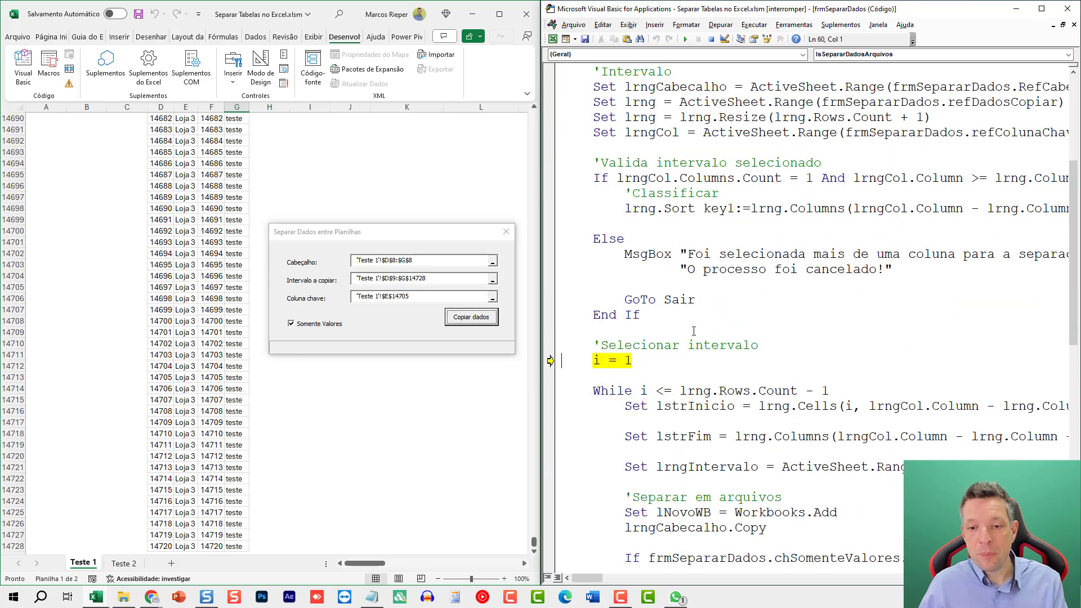
scroll(704, 318, "down", 3)
key("F8")
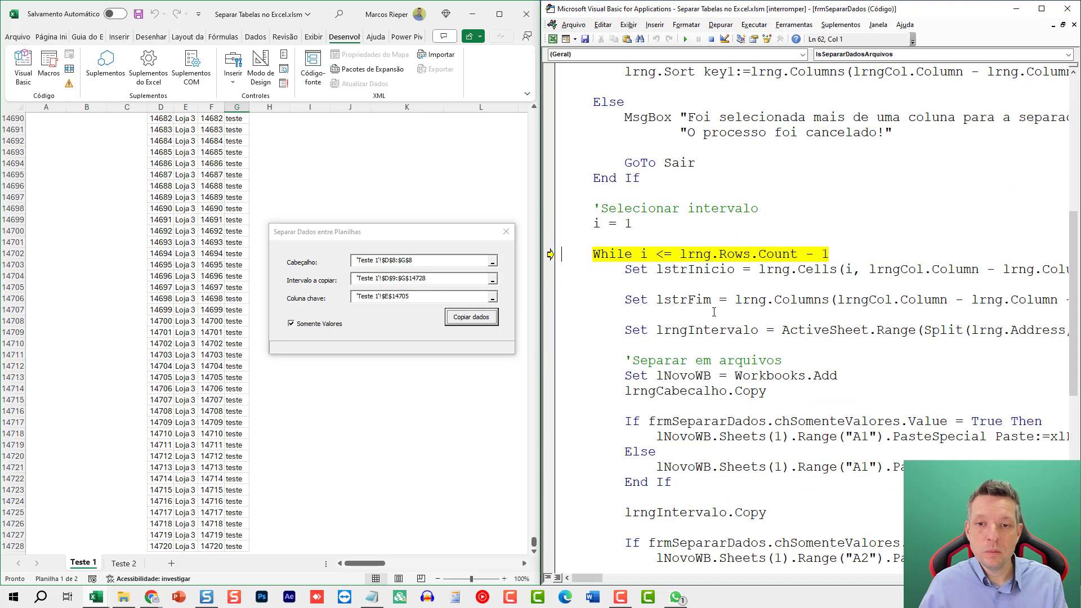
scroll(714, 311, "down", 1)
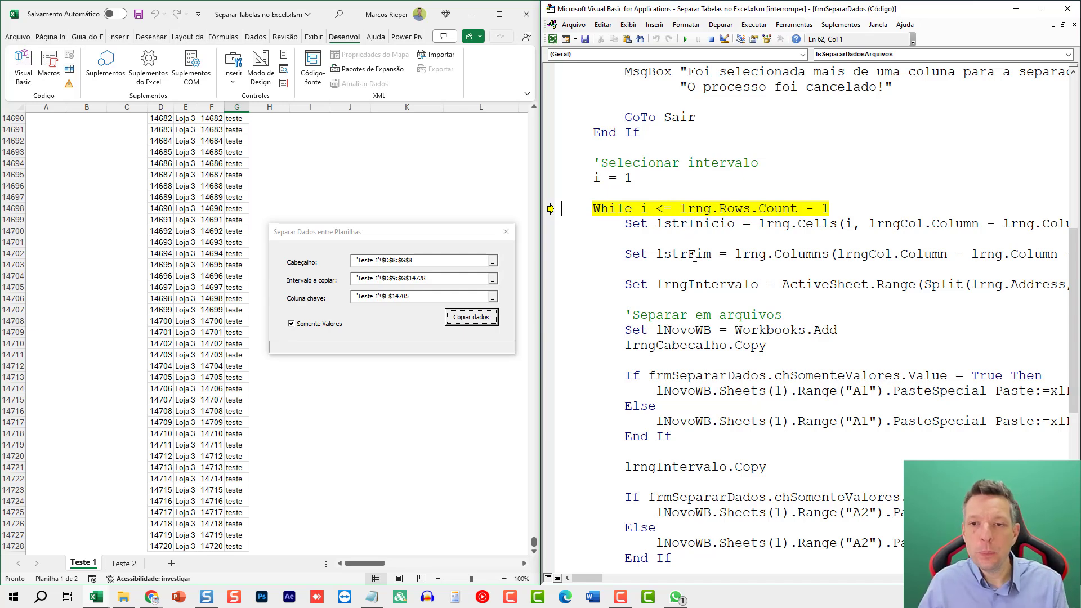
scroll(683, 164, "down", 1)
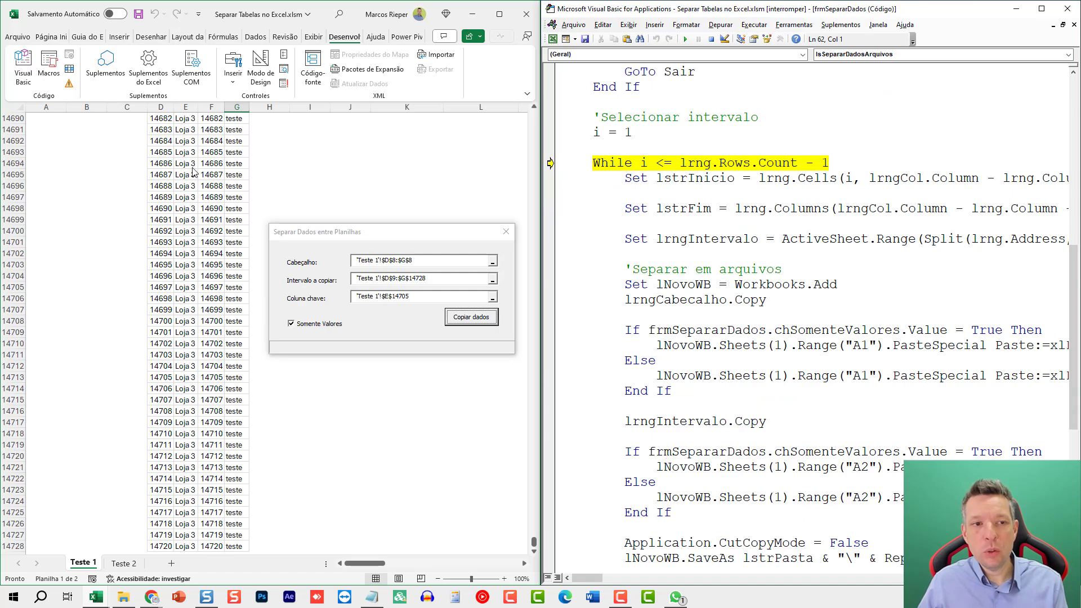
mouse_move(684, 209)
left_click(810, 178)
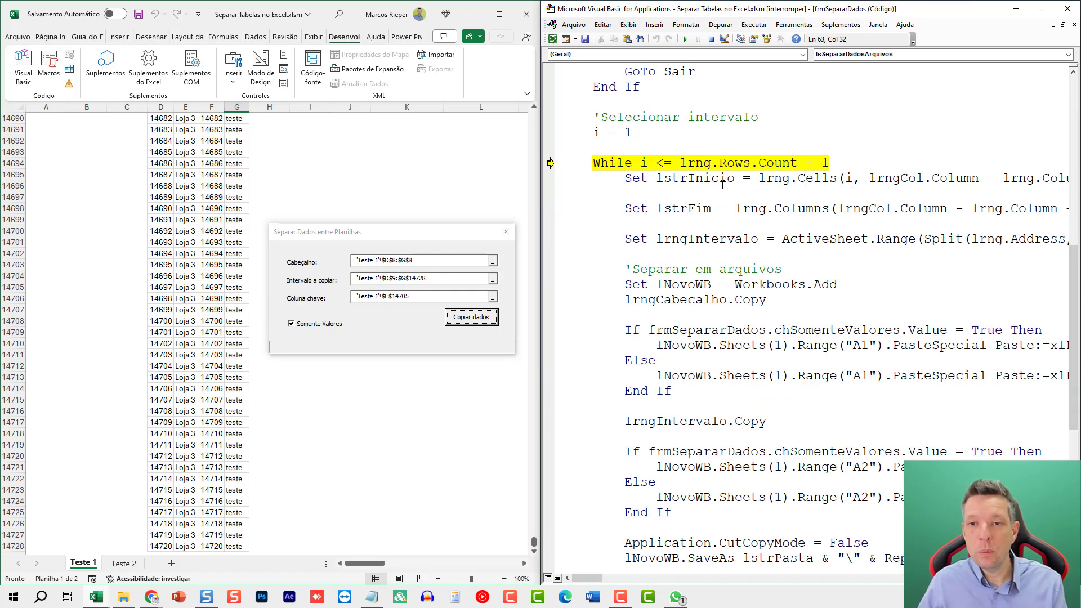
key("F8")
key("F8")
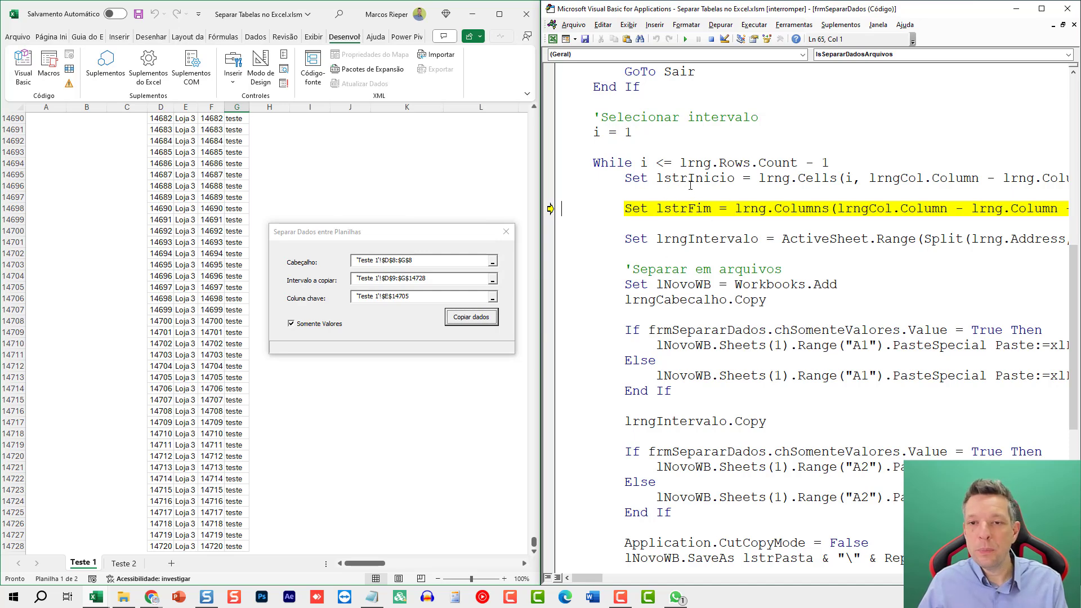
key("ctrl+g")
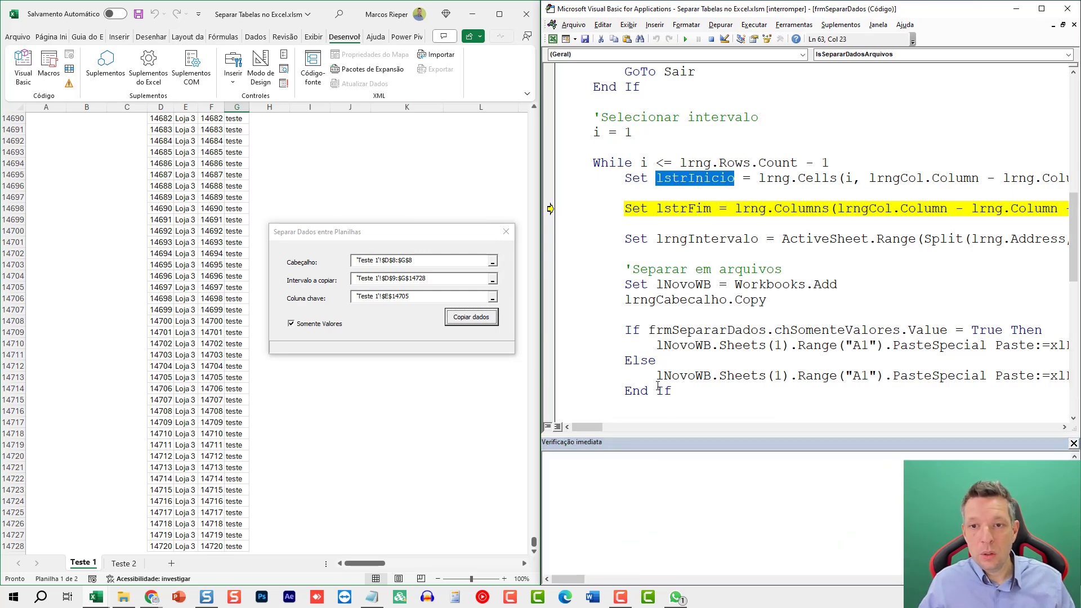
Print ?lstrInicio.Address, set the end cell, then print ?lstrFim.Address in the Immediate window.
type("?lstrInicio.ad")
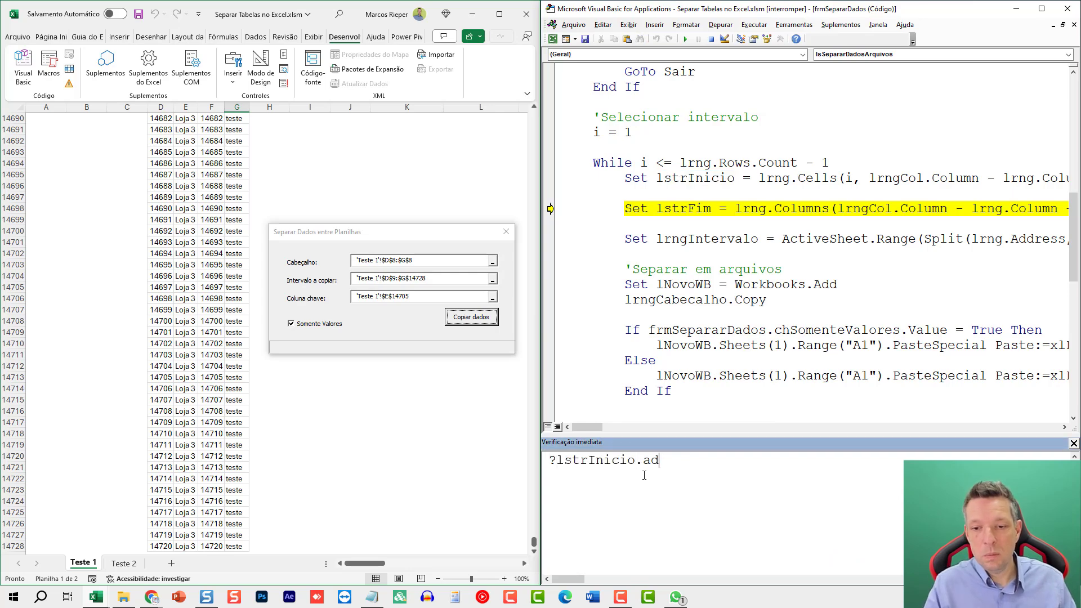
type("dress")
key("Return")
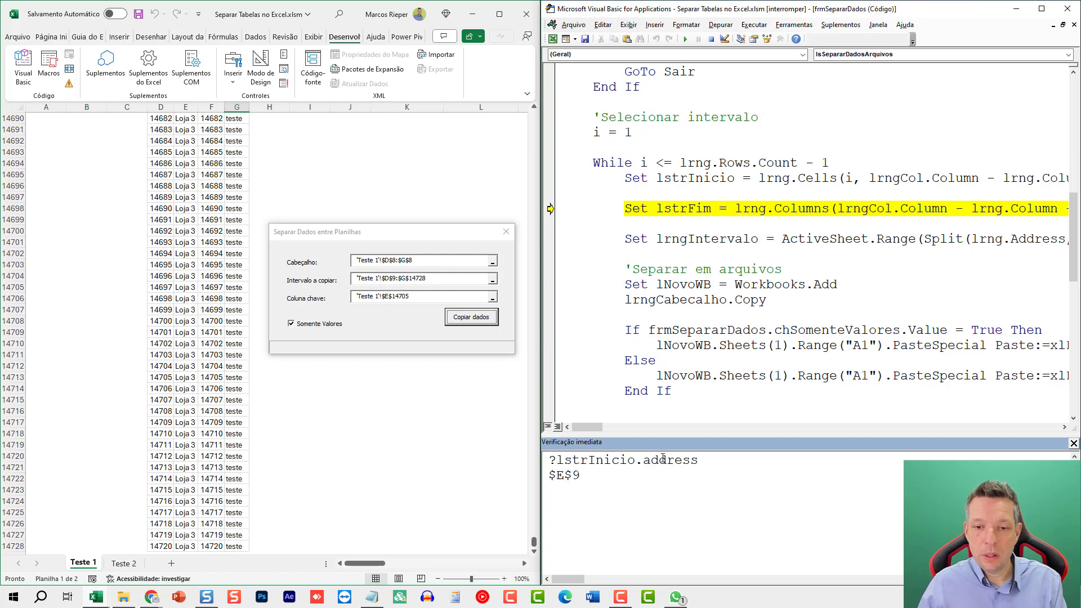
left_click(713, 207)
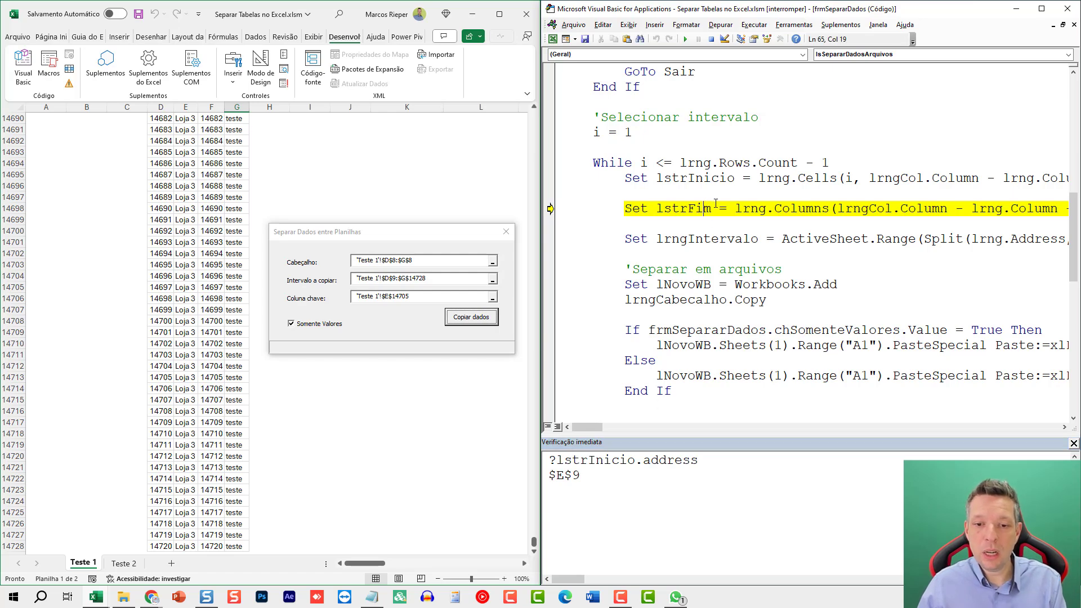
mouse_move(696, 178)
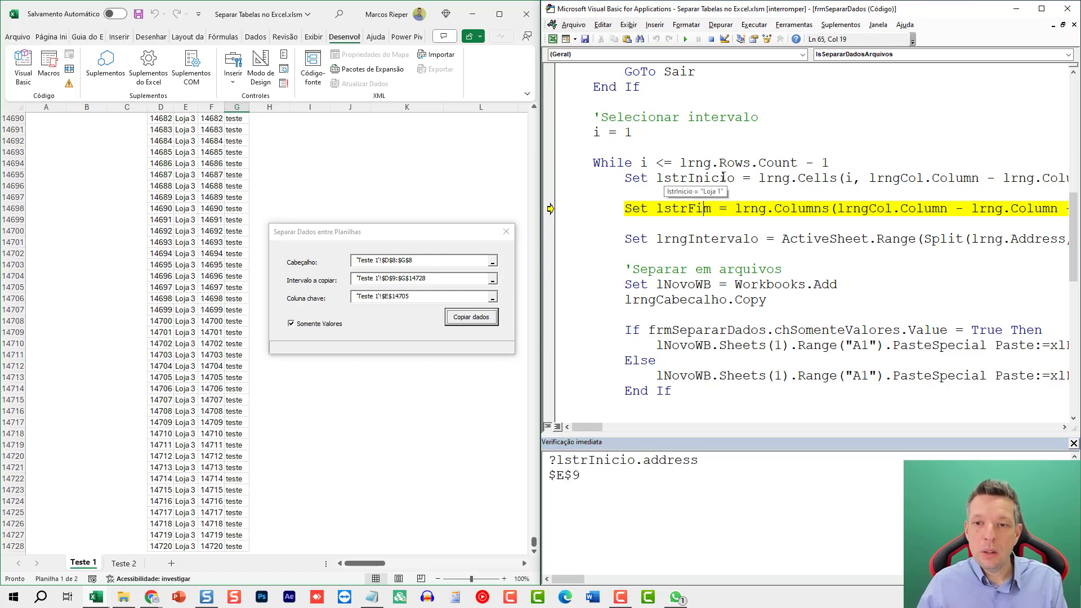
key("F8")
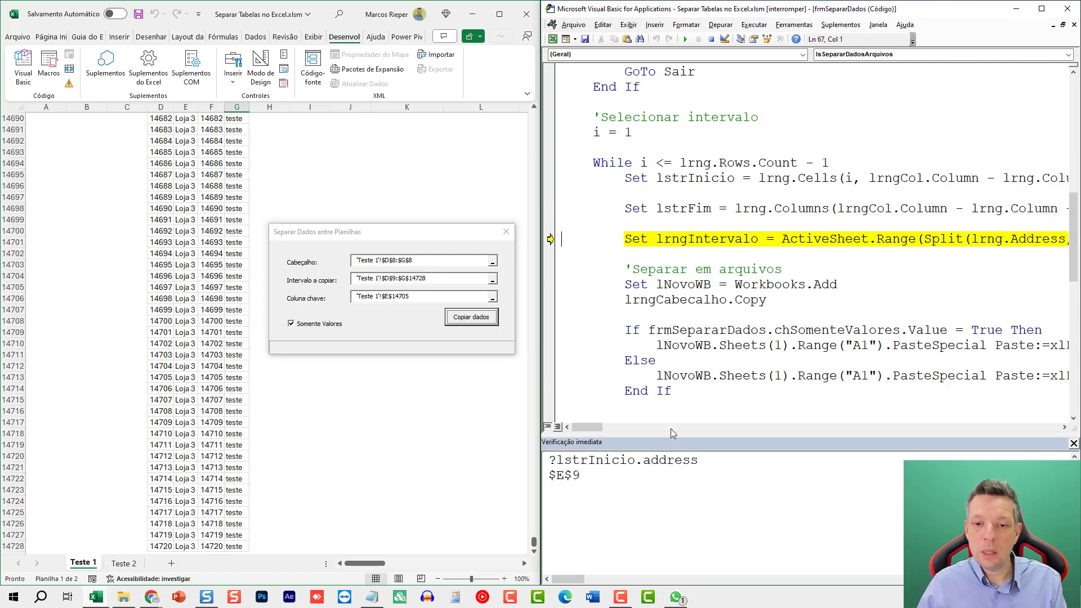
double_click(683, 208)
key("ctrl+c")
double_click(596, 460)
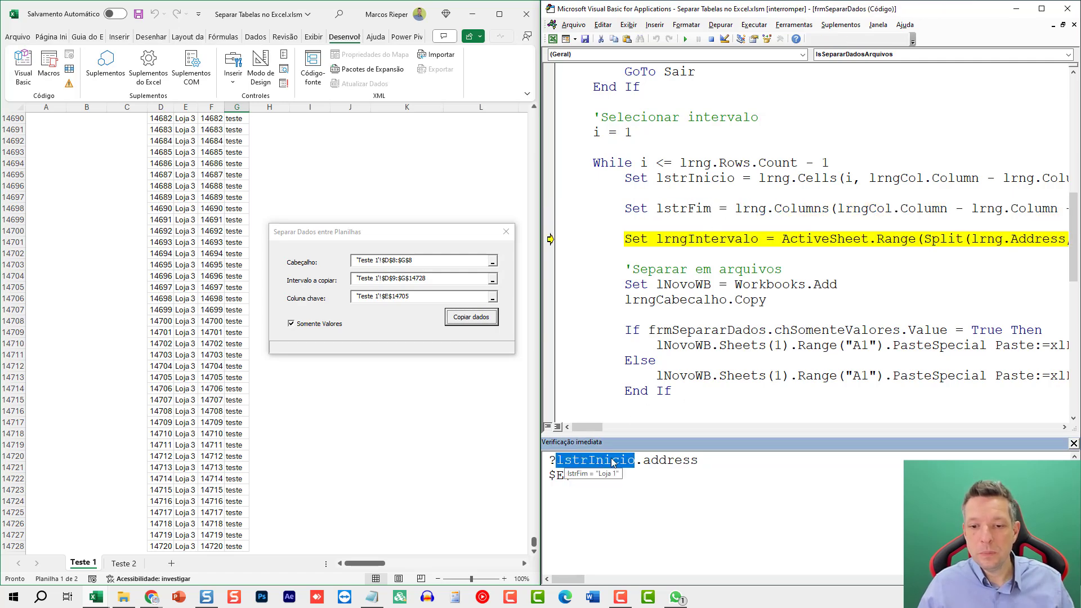
key("ctrl+v")
key("Return")
Set the copy range and print ?lrngIntervalo.Address, showing $D$9:$G$8328.
left_click(724, 224)
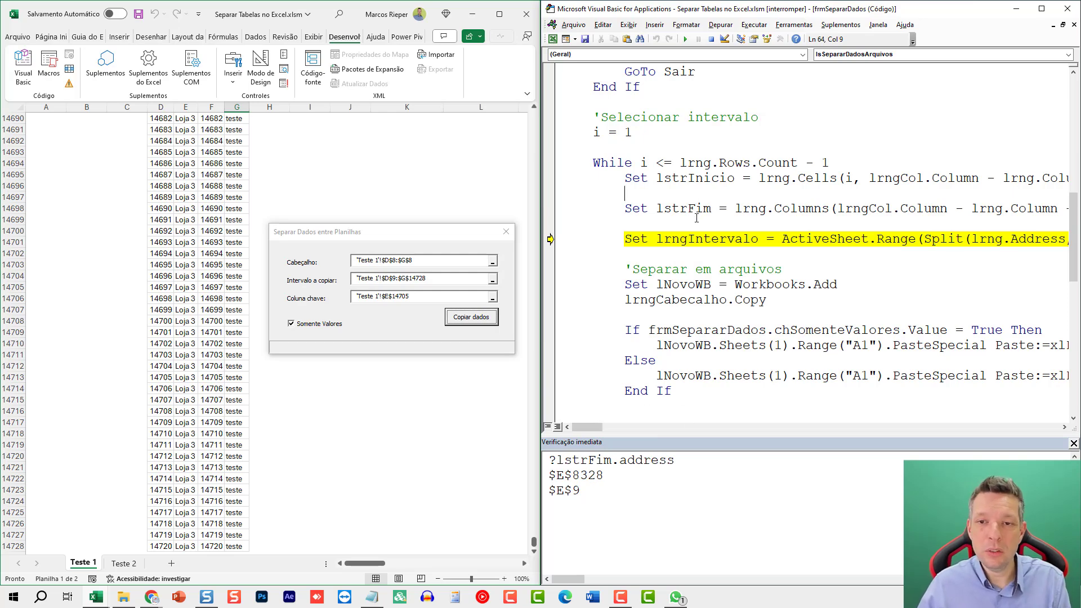
key("Up")
key("Up")
key("F8")
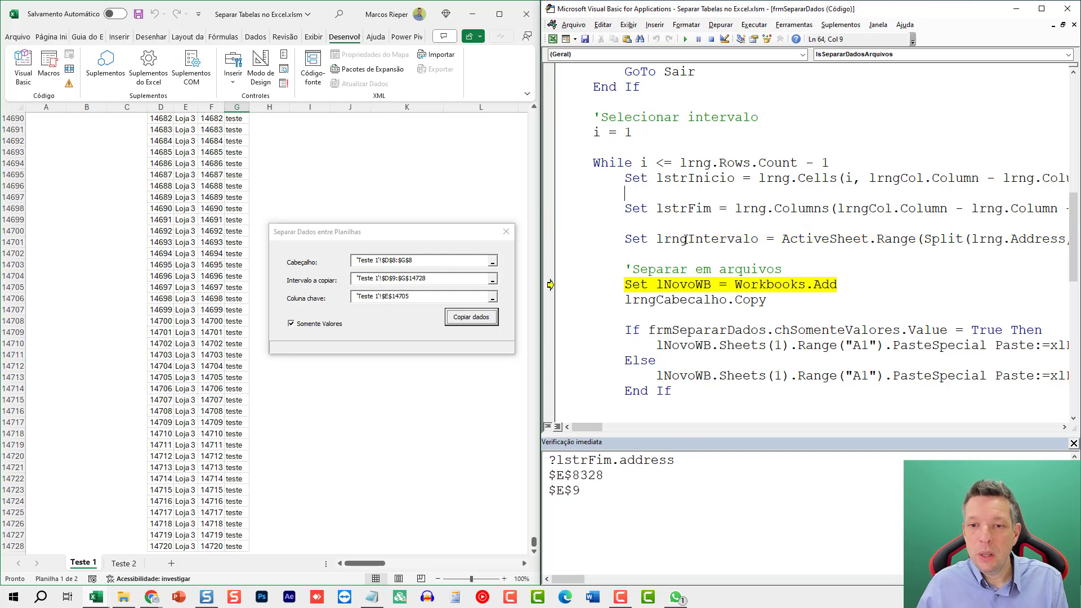
double_click(706, 239)
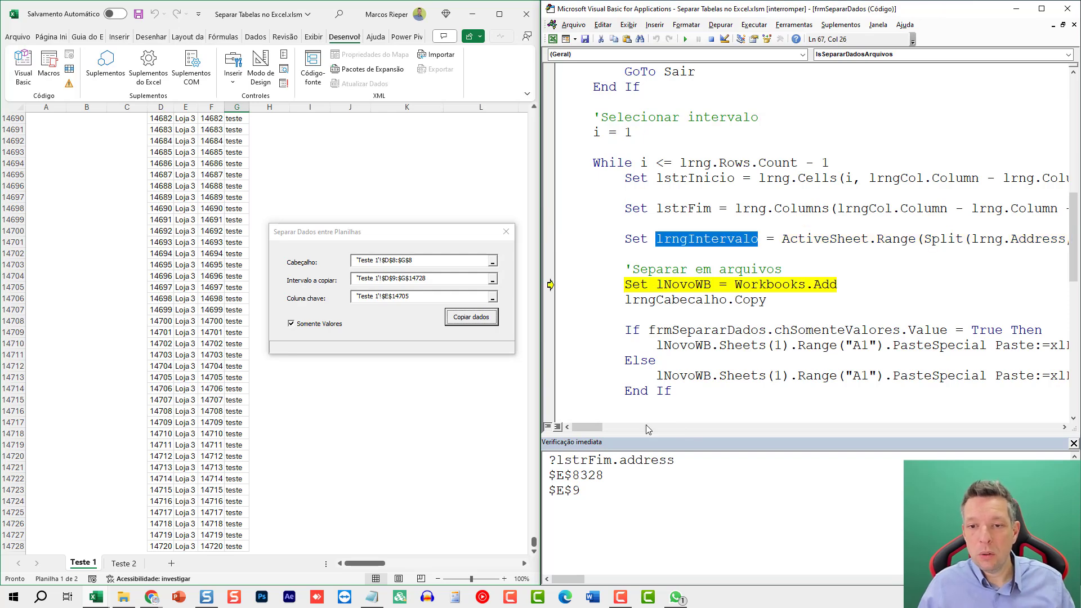
left_click(608, 516)
key("ctrl+a")
type("?lrngIntervalo,a")
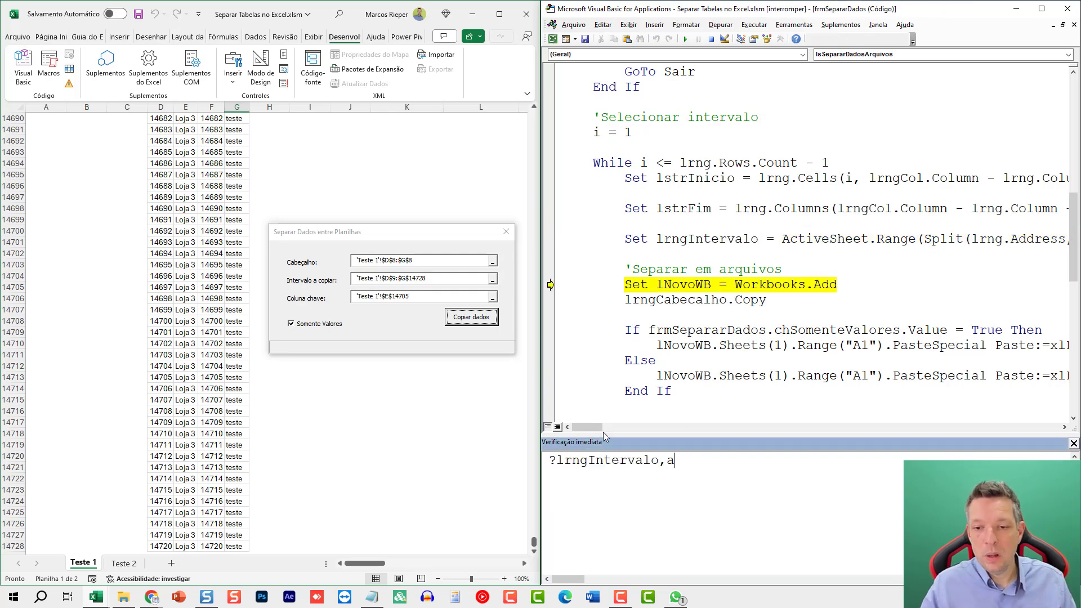
key("BackSpace")
key("BackSpace")
type(".address")
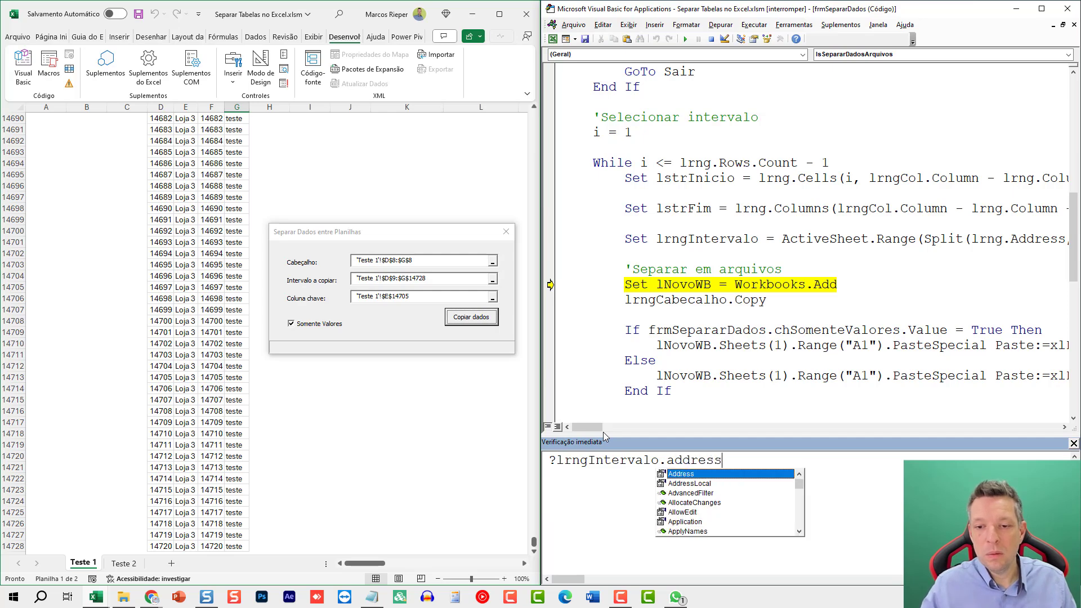
key("Return")
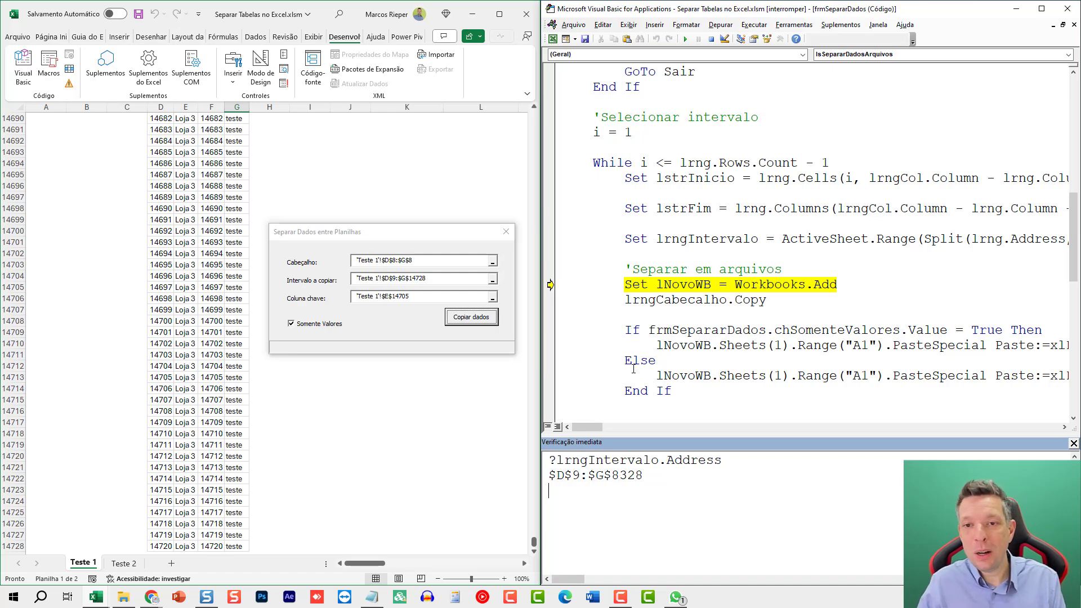
double_click(682, 177)
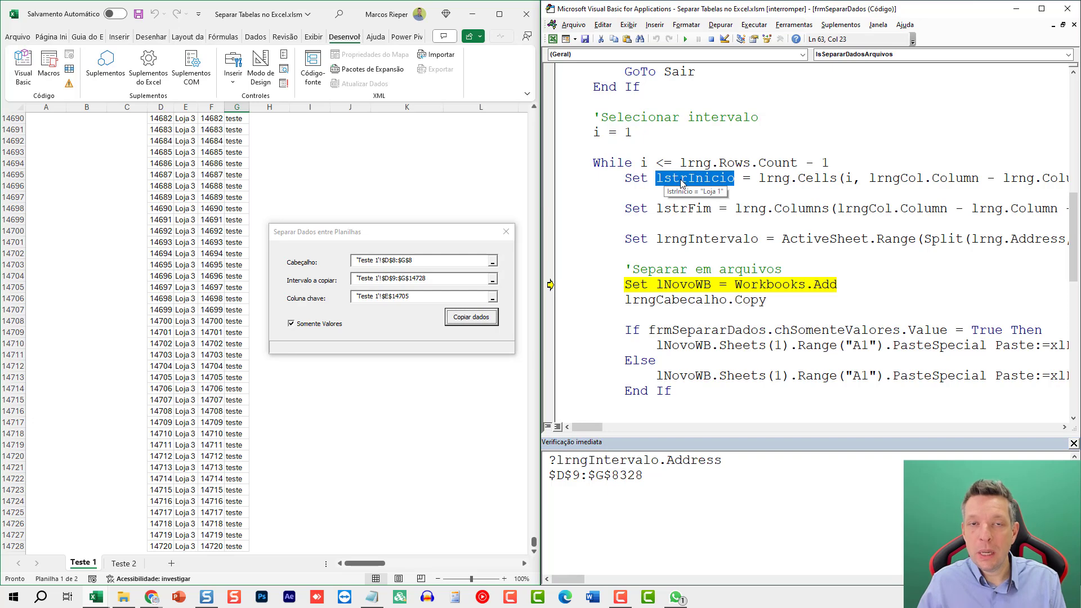
double_click(684, 208)
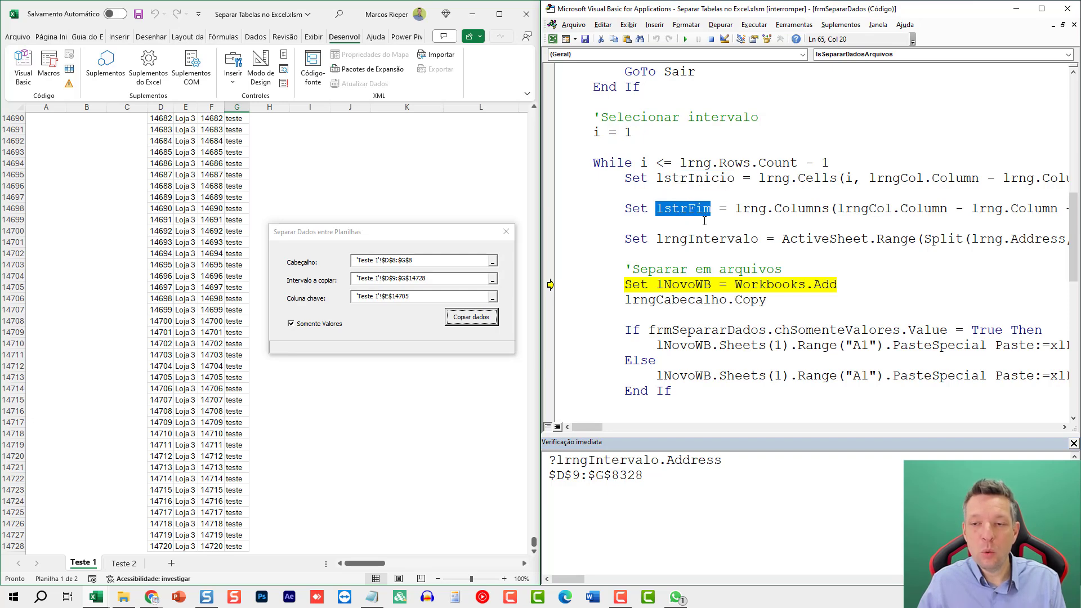
left_click_drag(600, 428, 689, 425)
double_click(684, 209)
left_click_drag(646, 431, 590, 431)
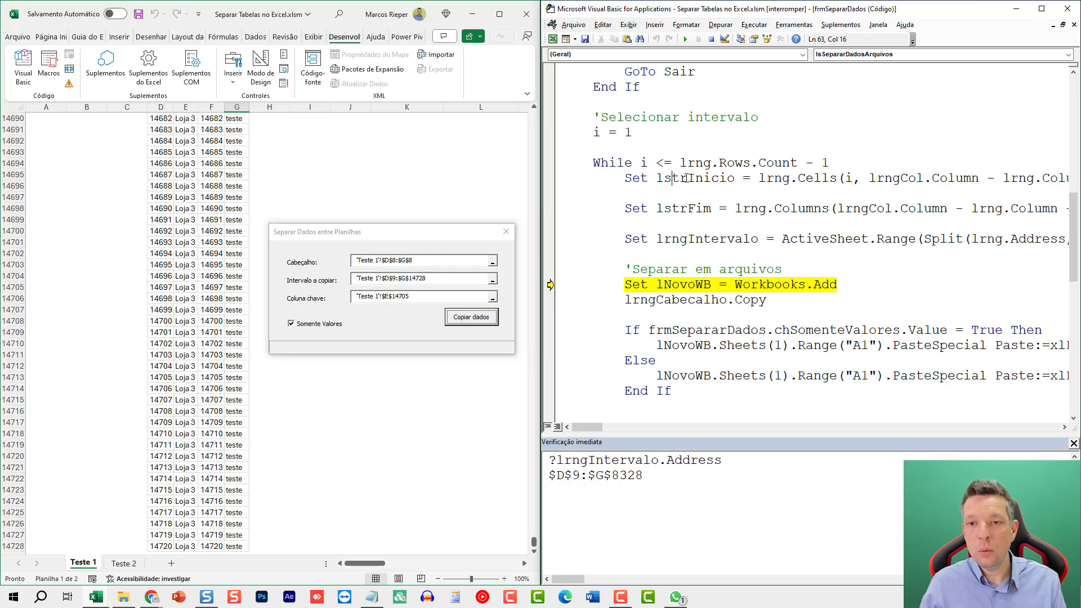
left_click_drag(671, 178, 711, 178)
left_click_drag(671, 208, 702, 208)
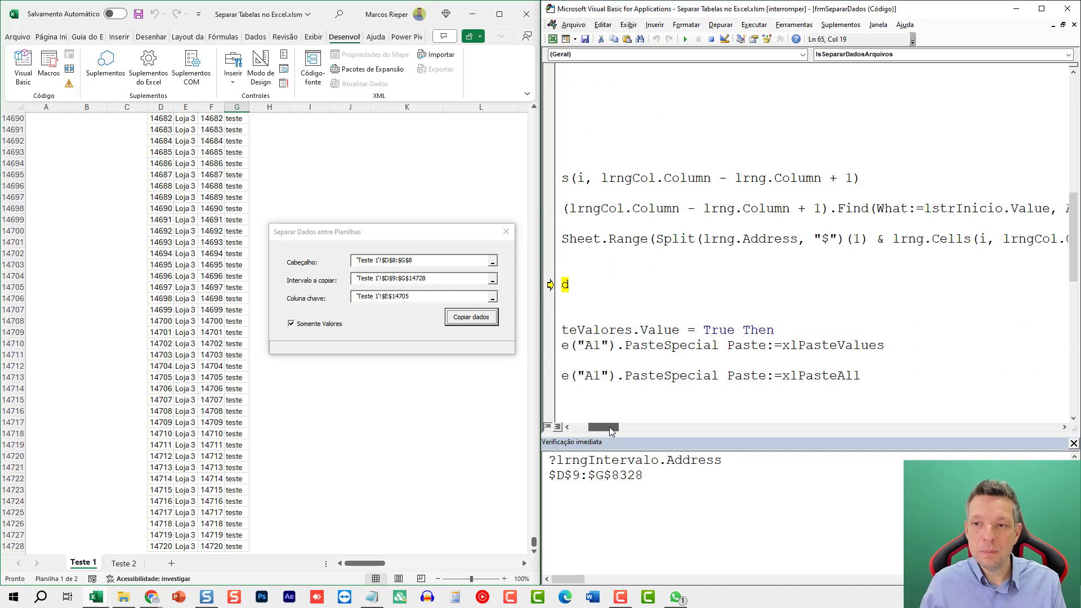
scroll(804, 313, "down", 1)
scroll(803, 313, "down", 1)
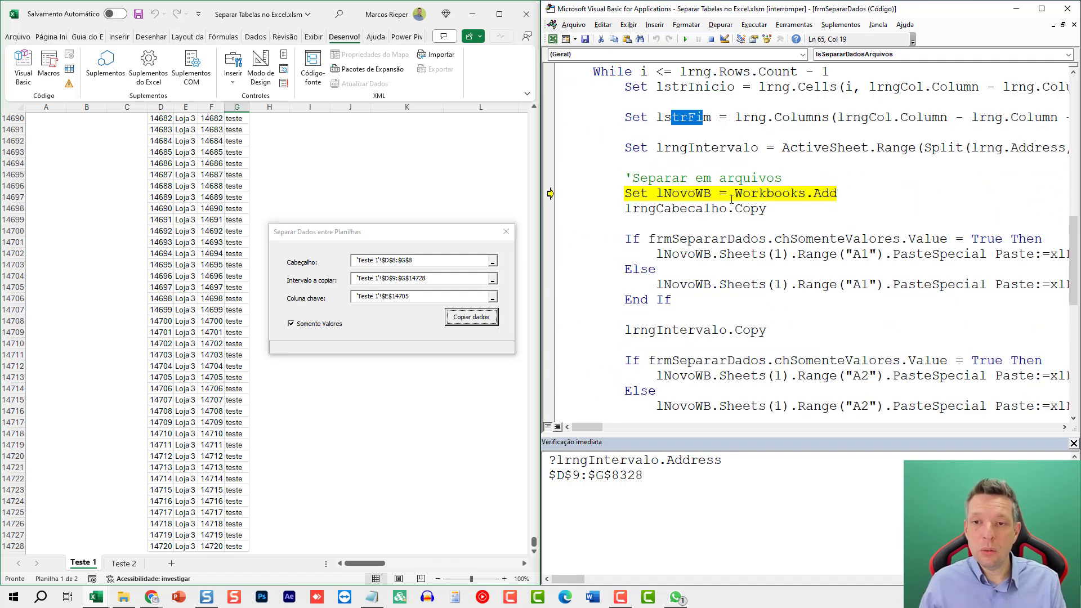
Create the new workbook and paste the seq, Loja, Valor, Nome headers as values.
key("F8")
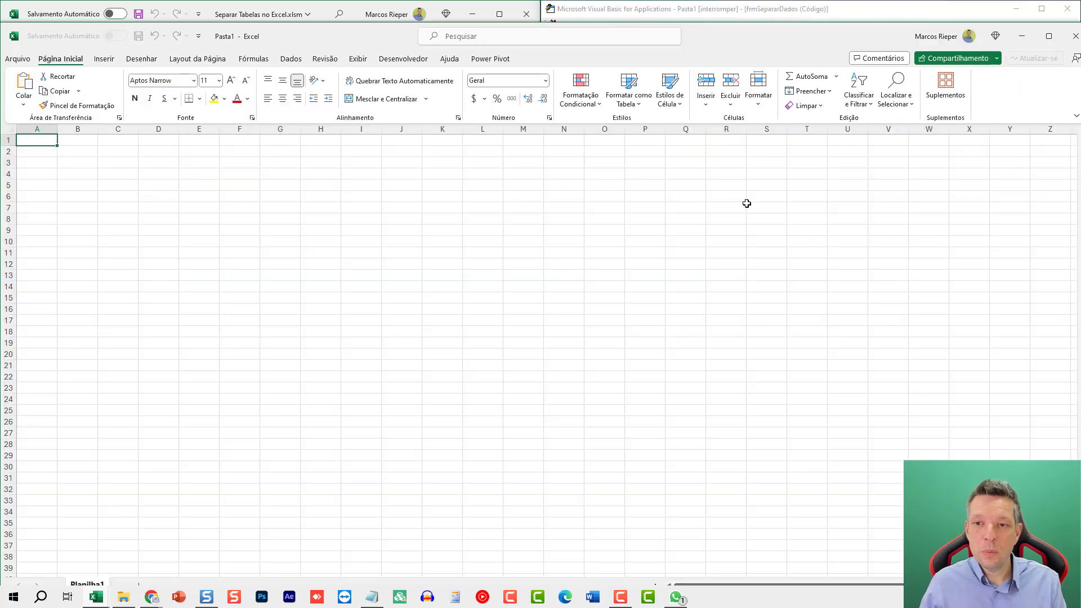
key("alt+Tab")
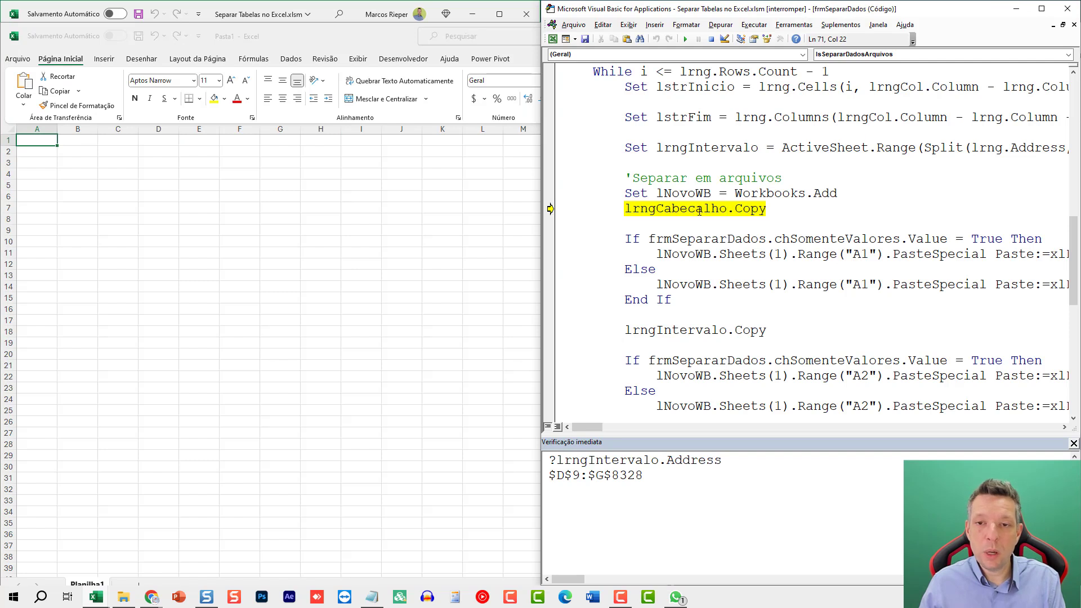
key("F8")
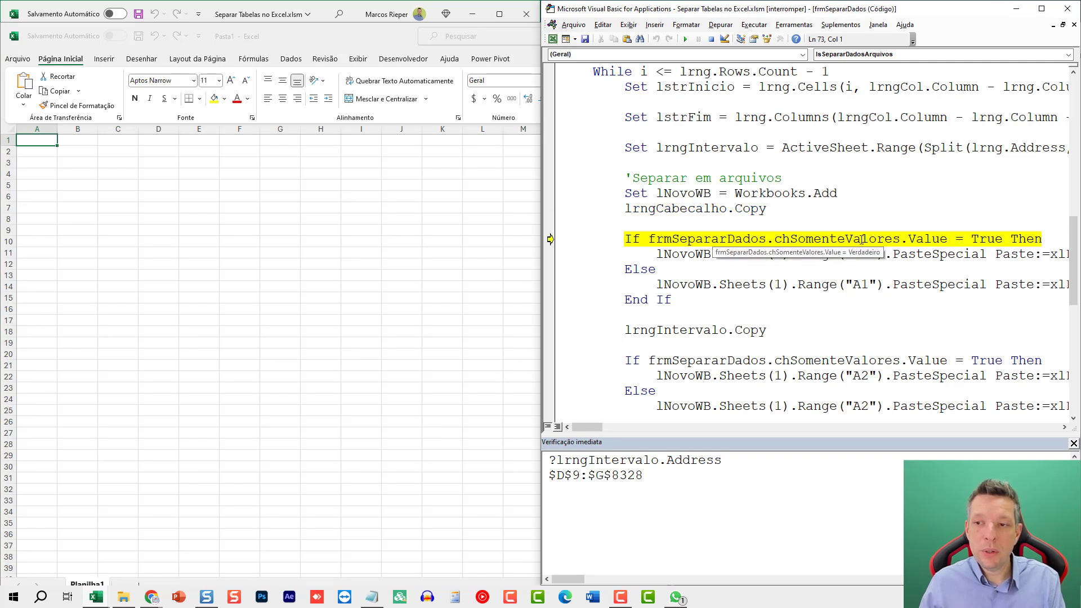
key("F8")
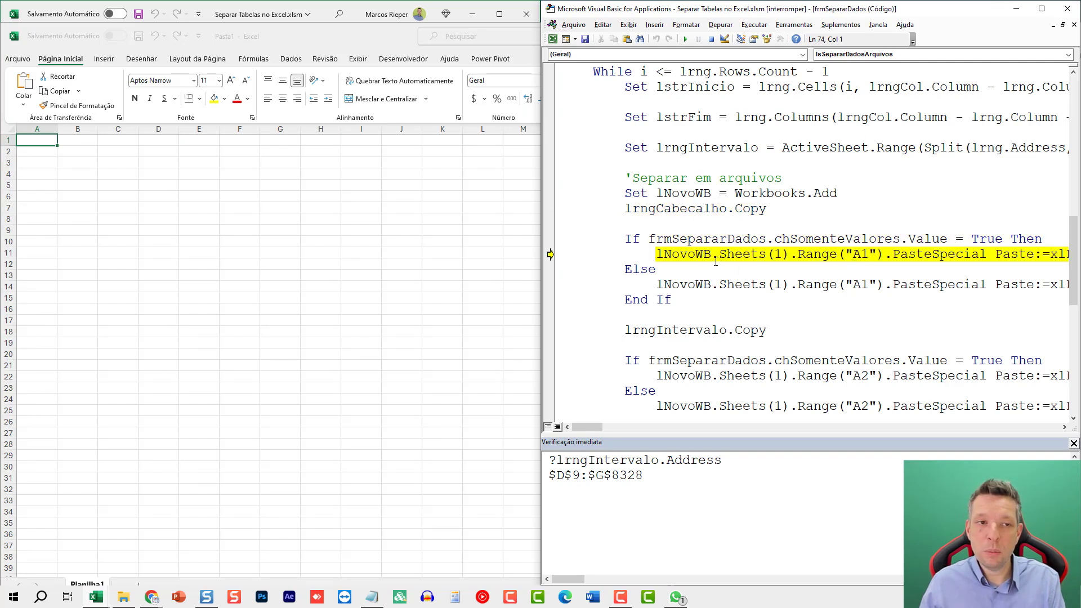
key("F8")
key("F8")
scroll(732, 304, "down", 2)
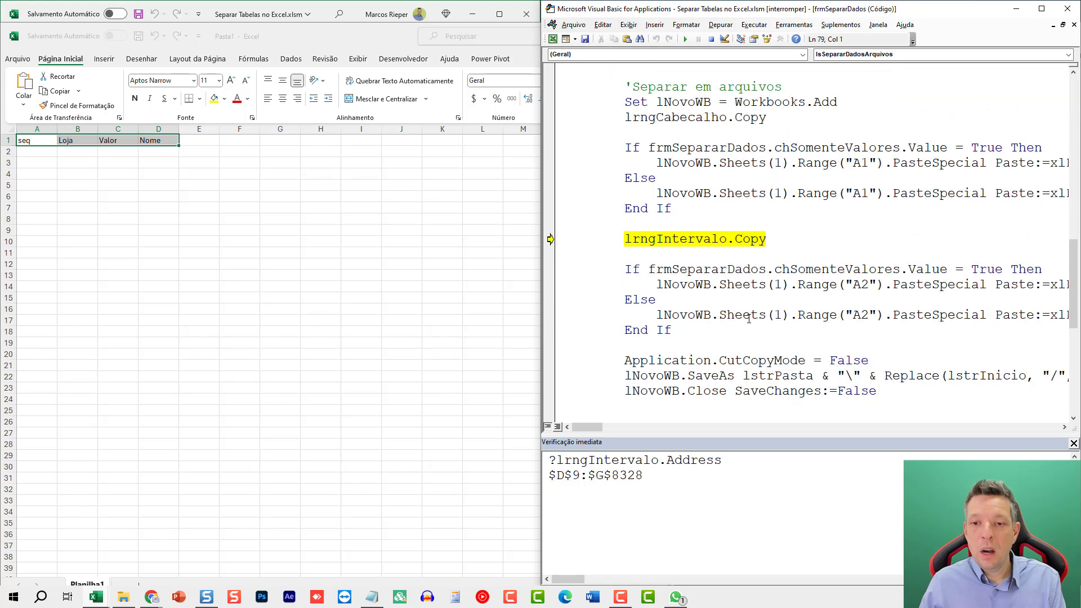
scroll(725, 201, "down", 1)
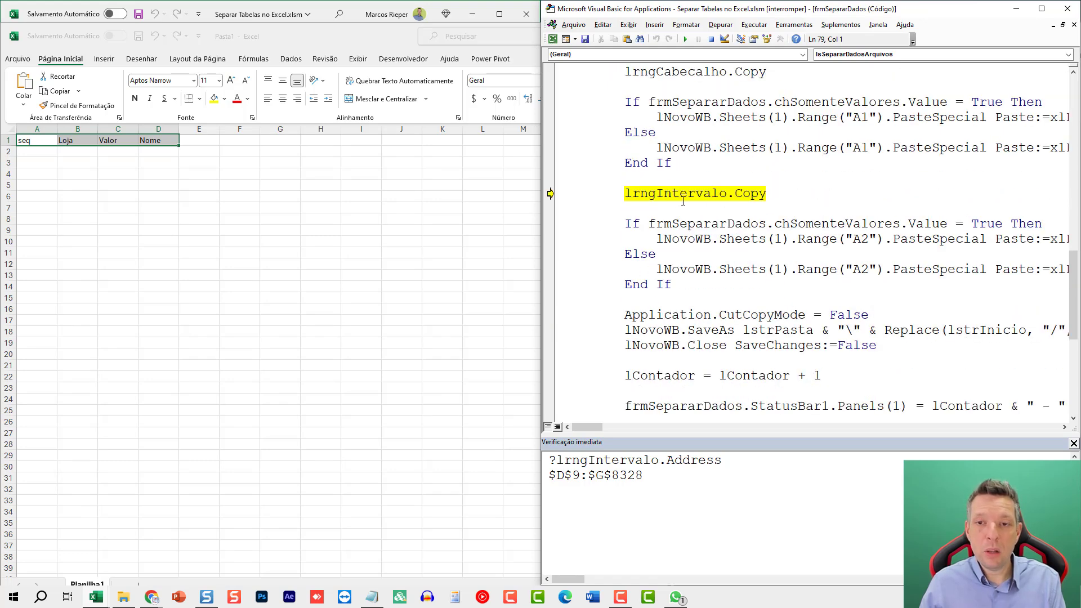
scroll(684, 201, "up", 3)
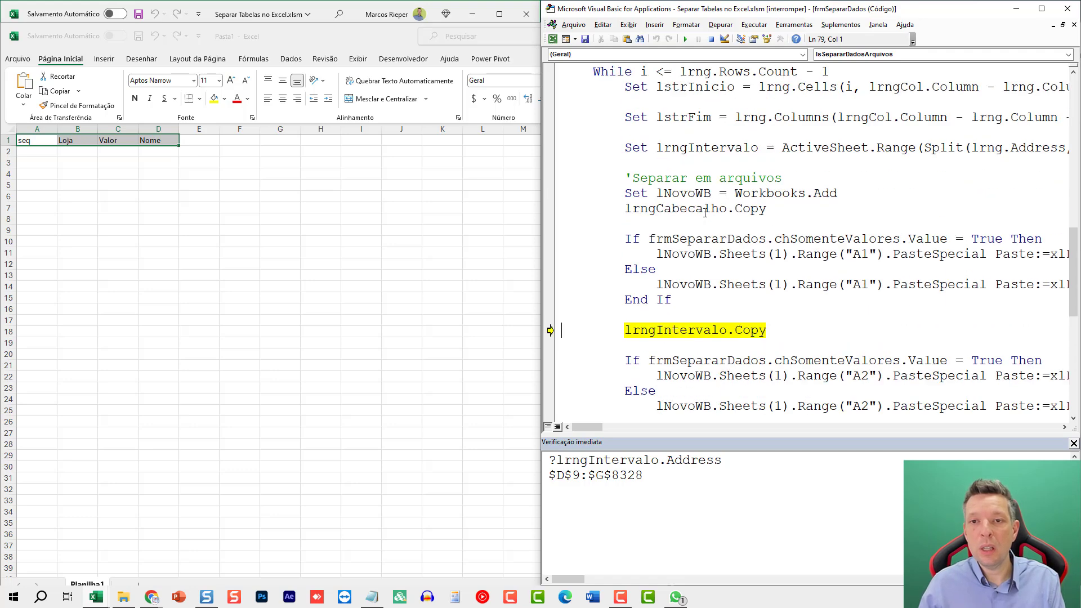
scroll(704, 278, "down", 3)
Copy and paste the Loja 1 rows below the headers, stopping at the SaveAs line.
key("F8")
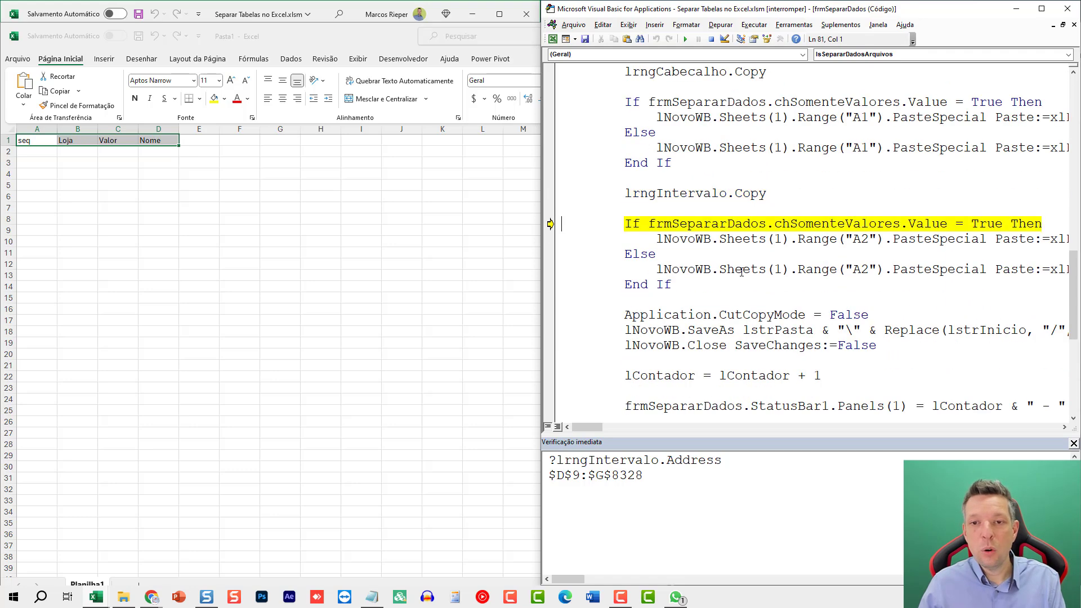
key("F8")
key("F8")
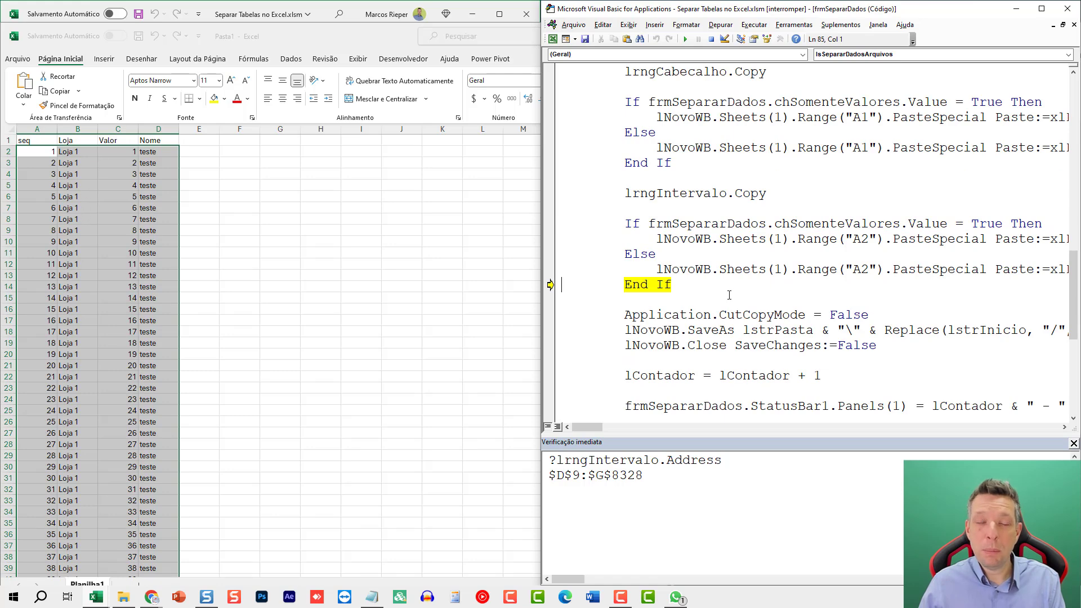
scroll(729, 295, "down", 3)
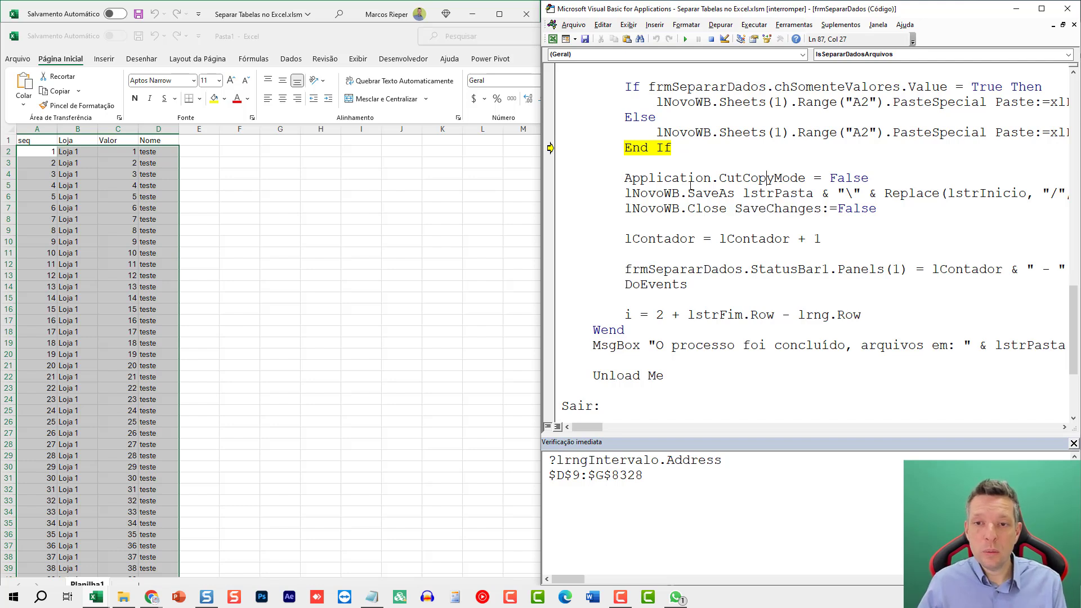
key("F8")
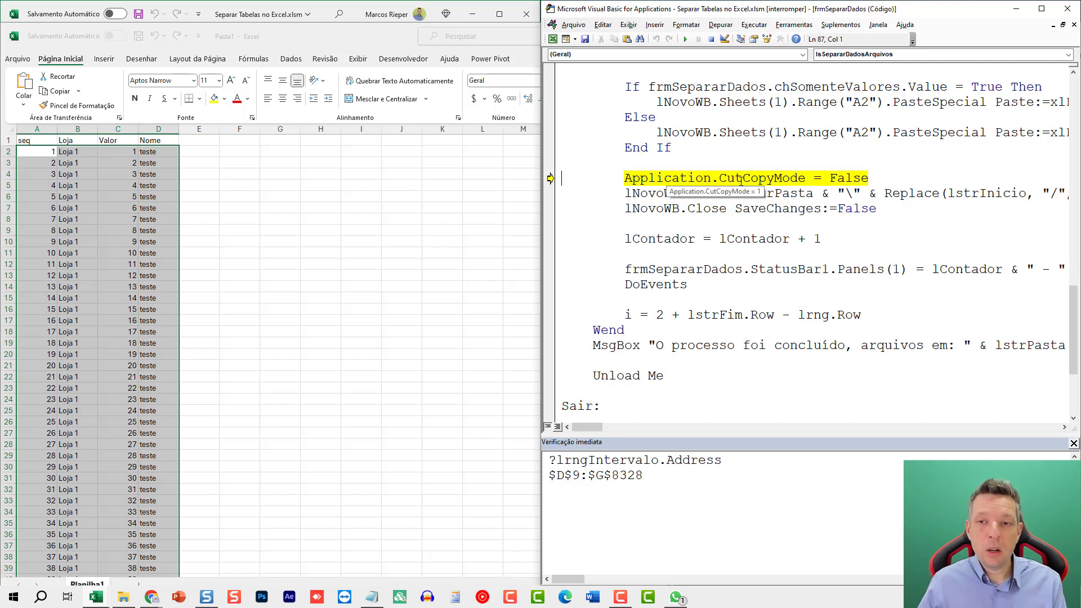
key("F8")
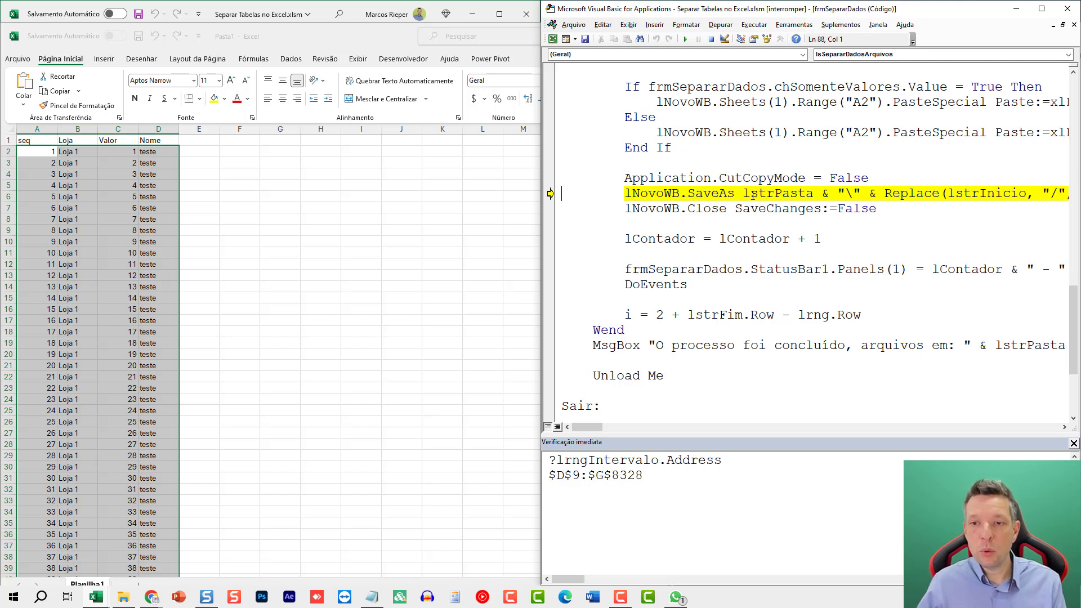
mouse_move(776, 194)
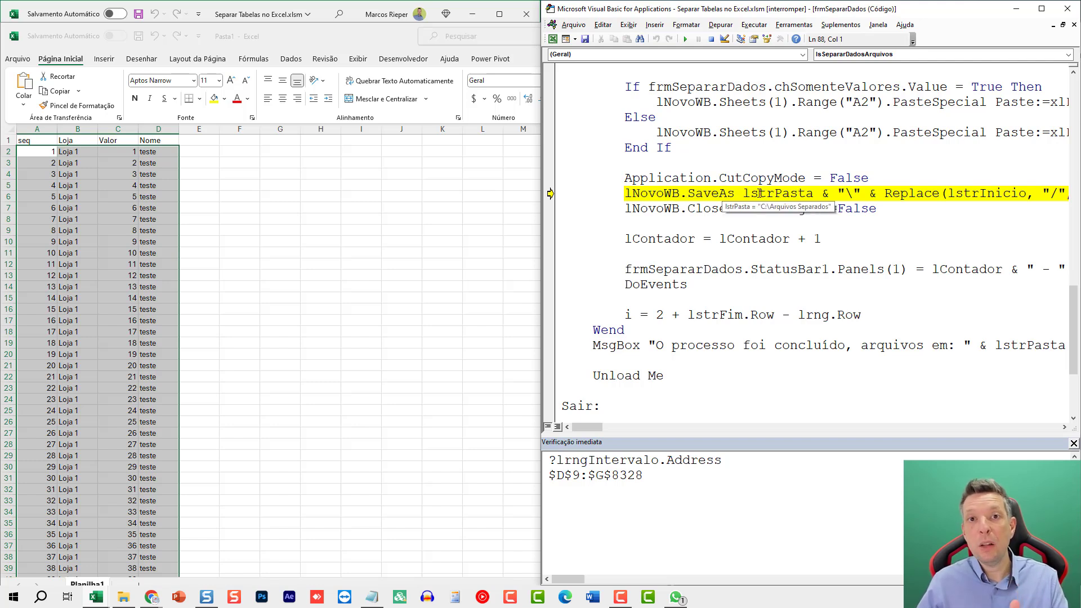
Inspect the Replace in the file name, then save and close Loja 1.xlsx.
left_click_drag(596, 427, 613, 434)
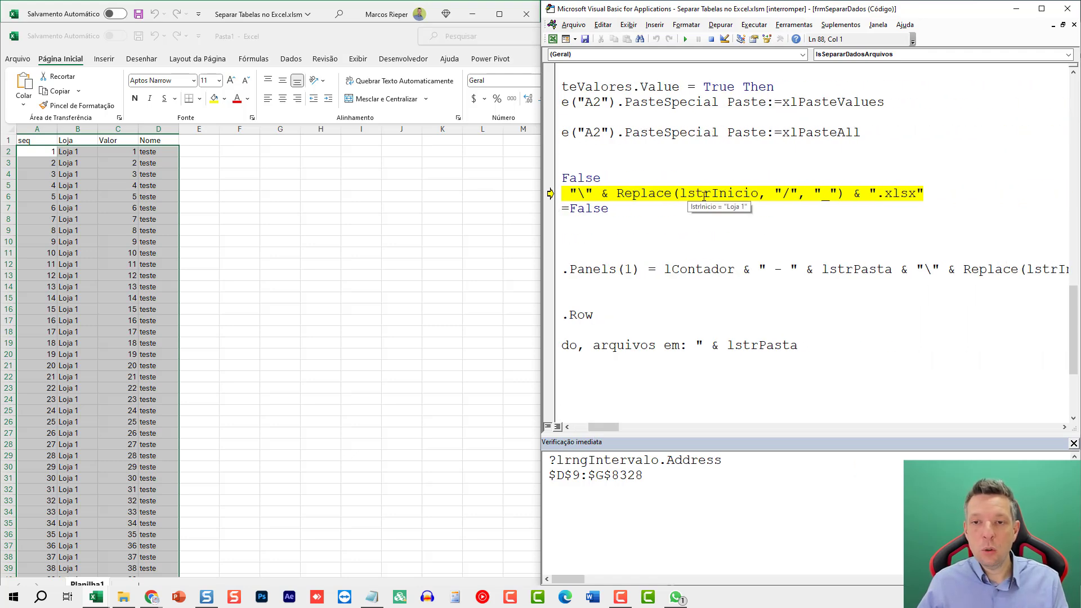
double_click(642, 193)
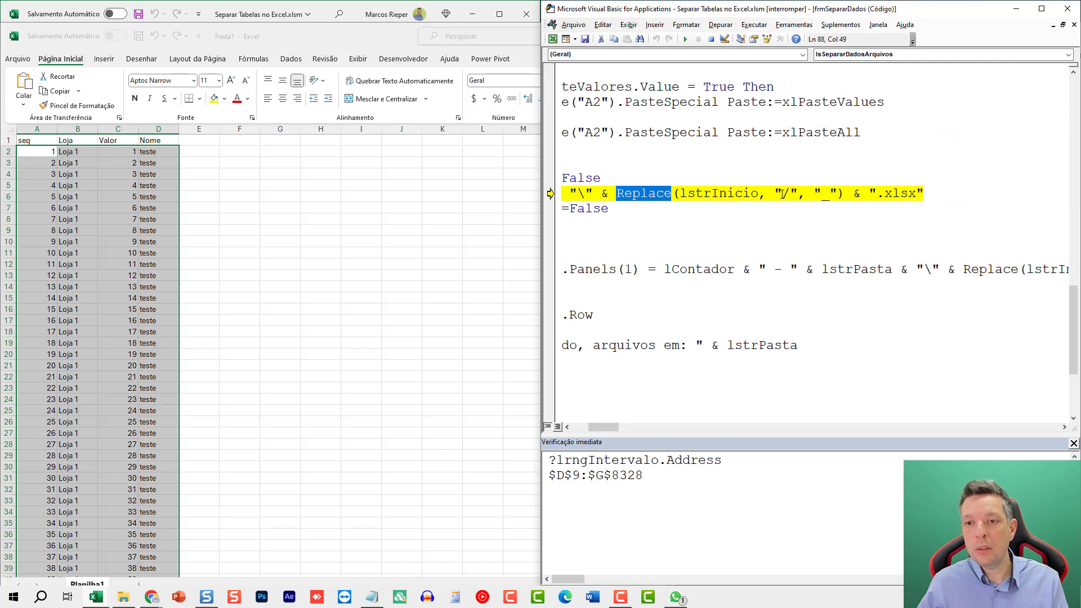
double_click(784, 194)
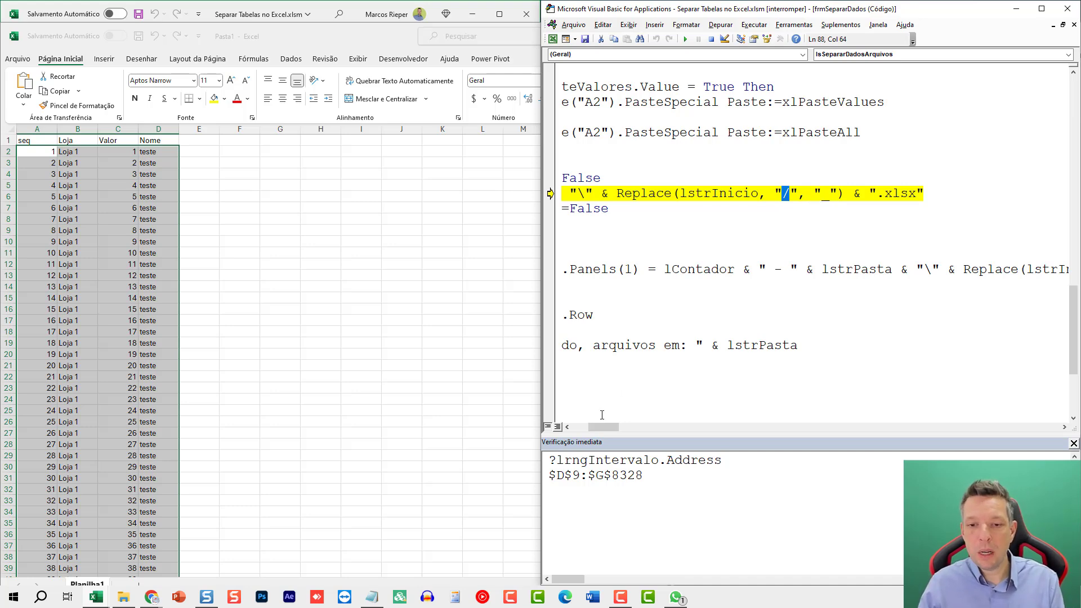
left_click_drag(603, 426, 587, 427)
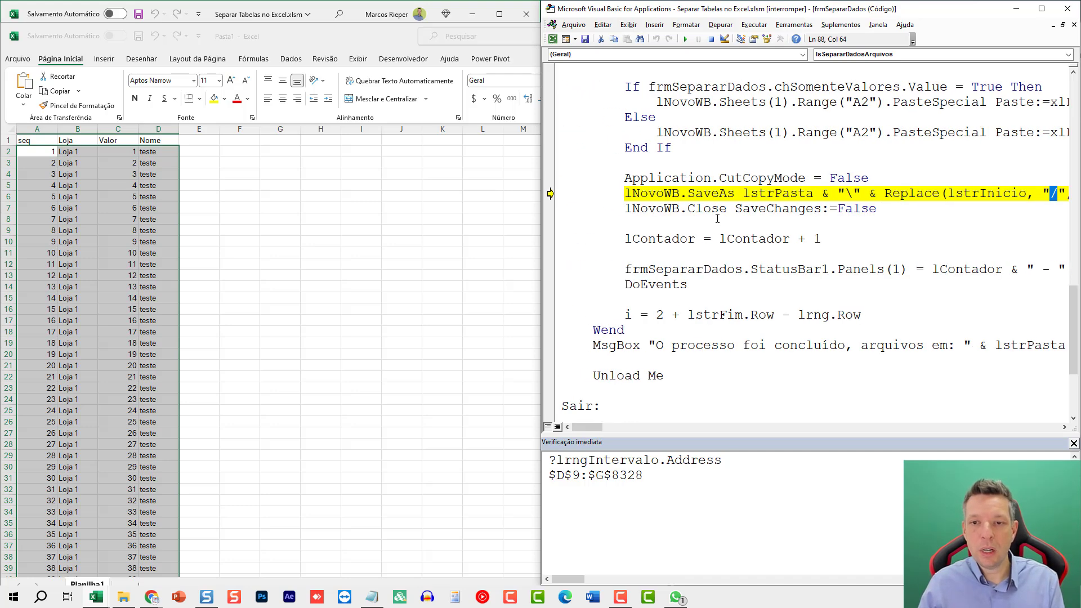
key("F8")
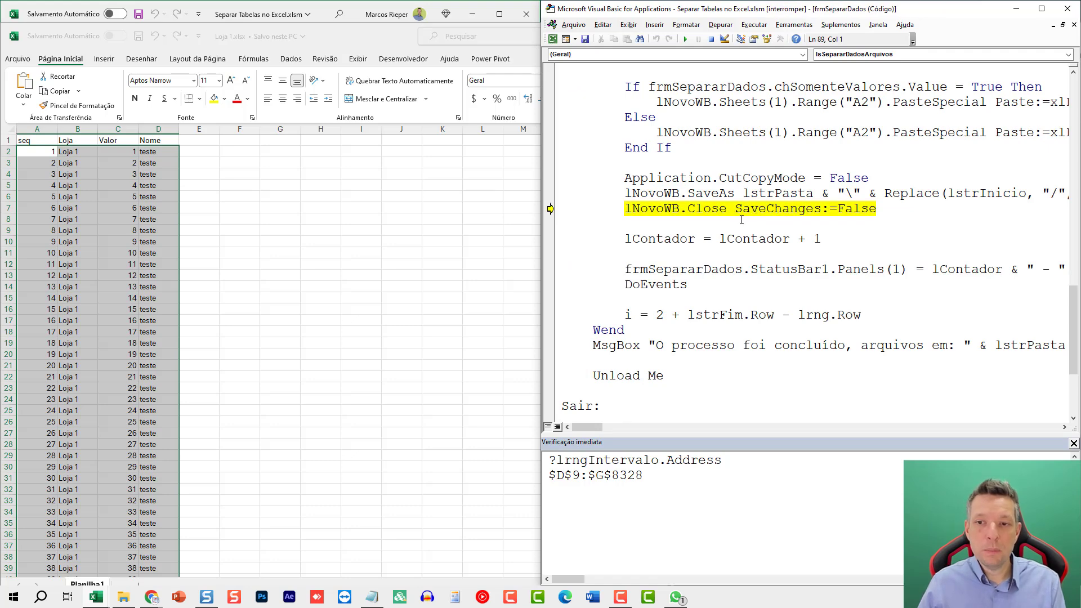
key("F8")
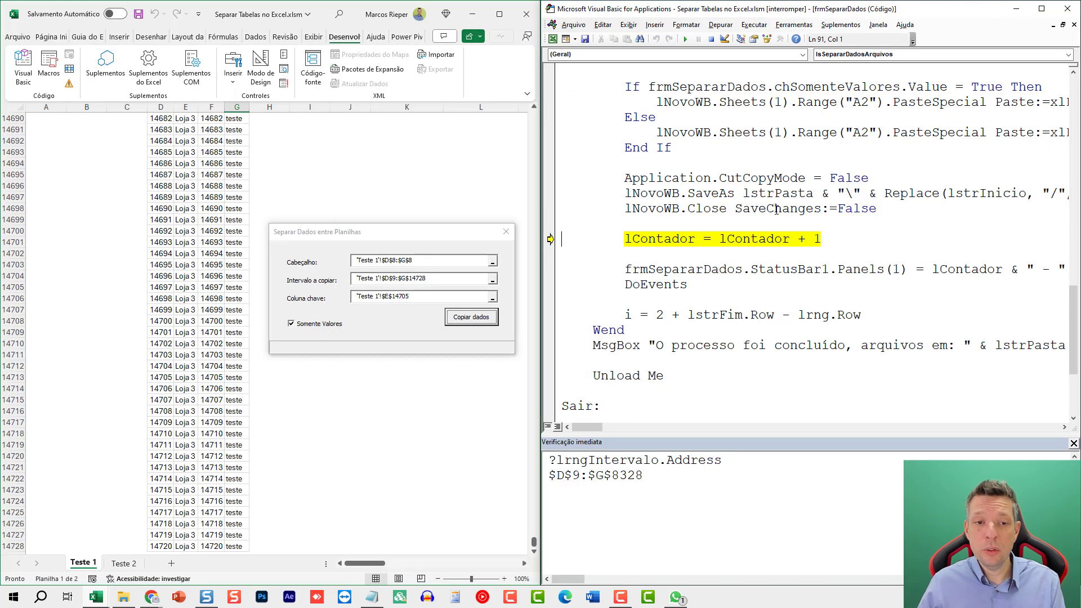
Increment lContador to 1, update the status message, and loop back for the next store.
left_click(746, 239)
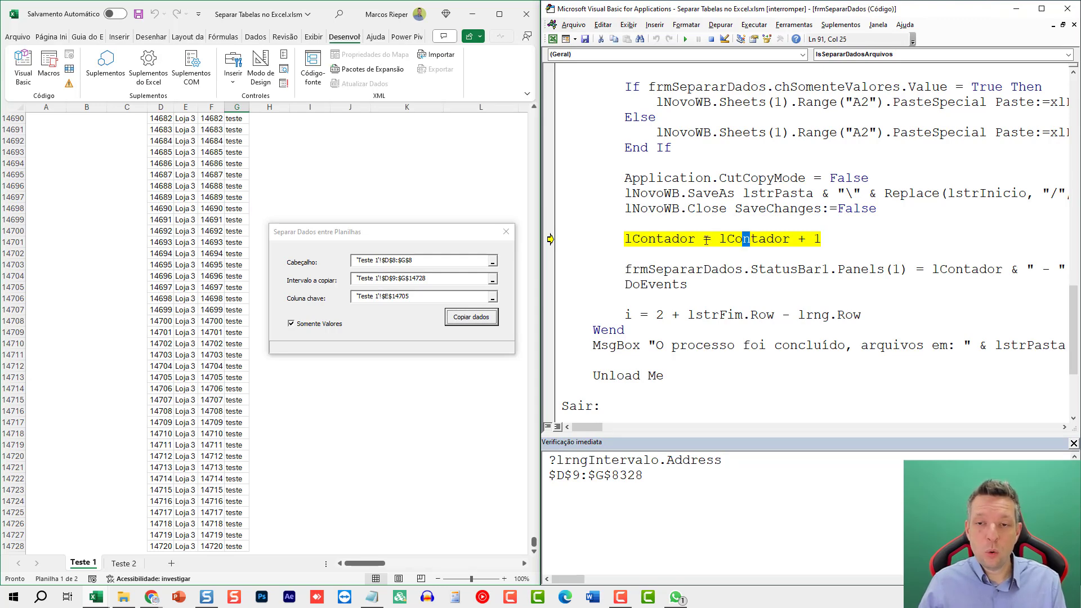
key("F8")
key("F8")
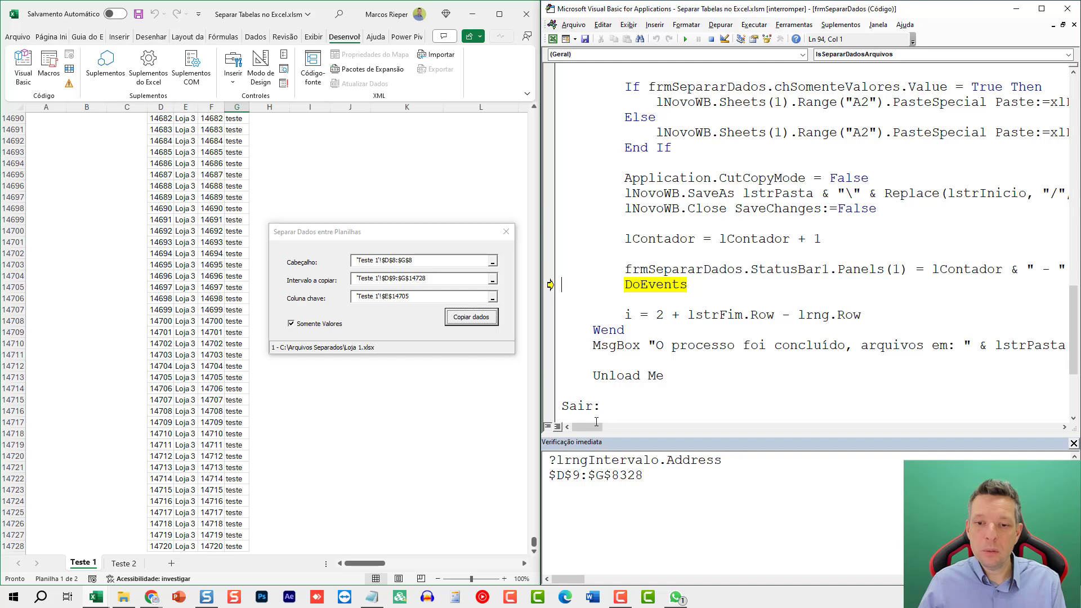
left_click_drag(597, 426, 612, 427)
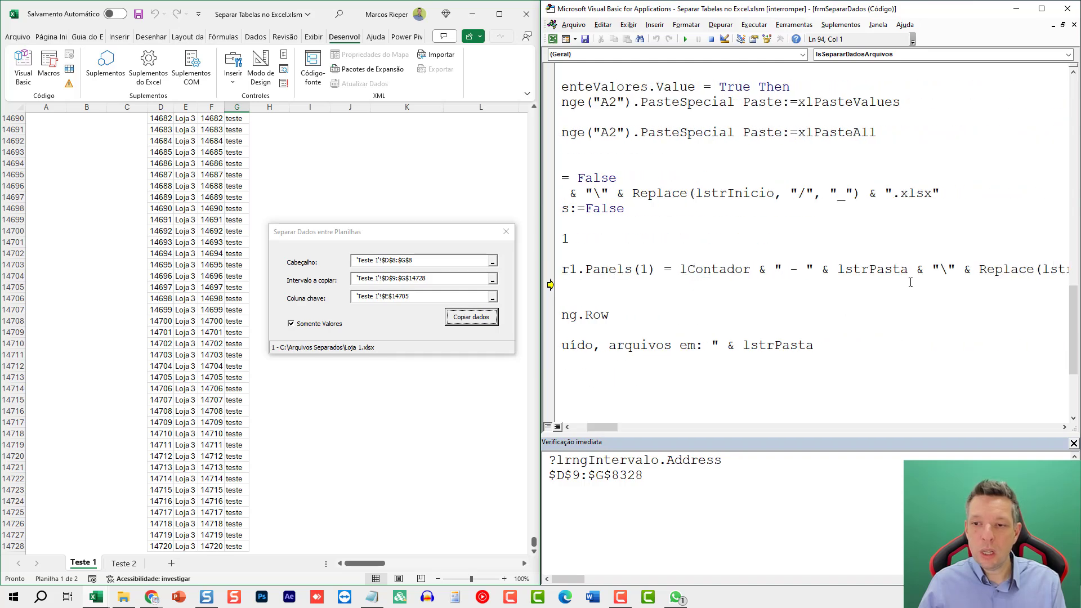
mouse_move(619, 426)
left_mouse_down()
mouse_move(636, 427)
mouse_move(593, 428)
left_mouse_up()
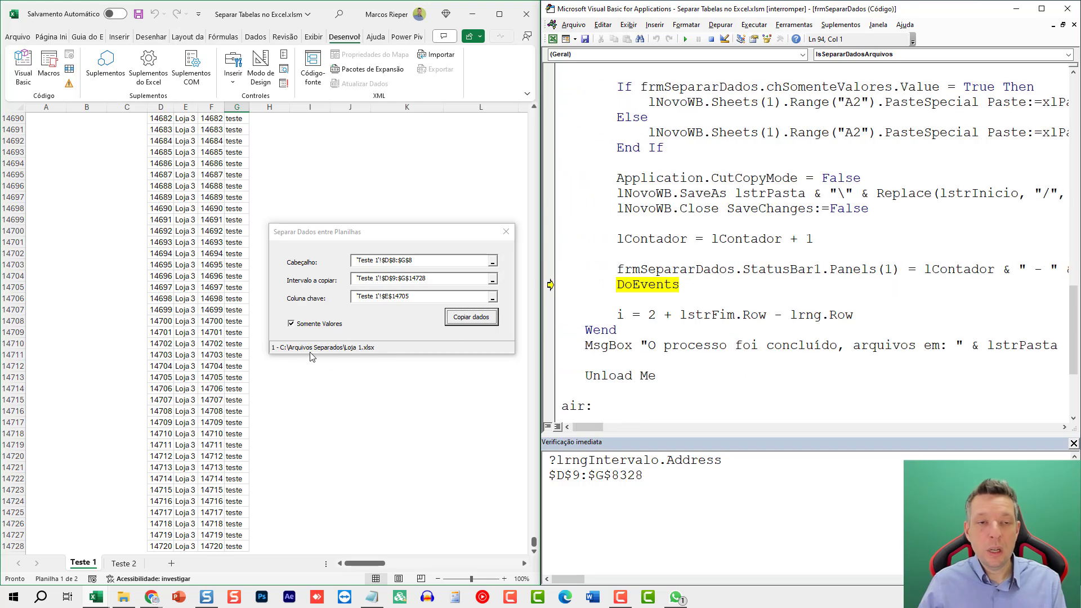
key("F8")
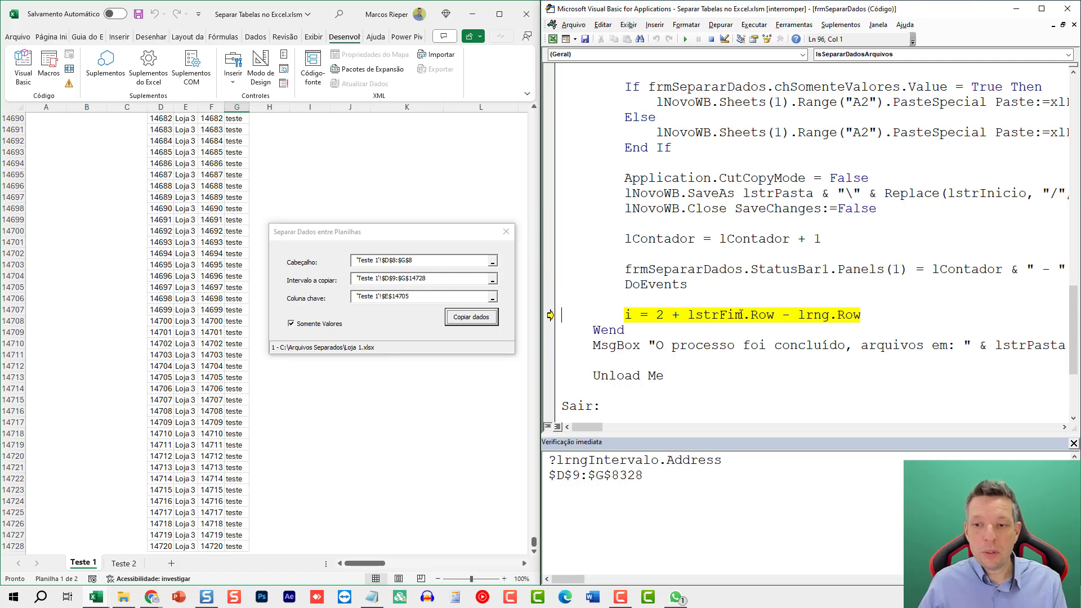
key("F8")
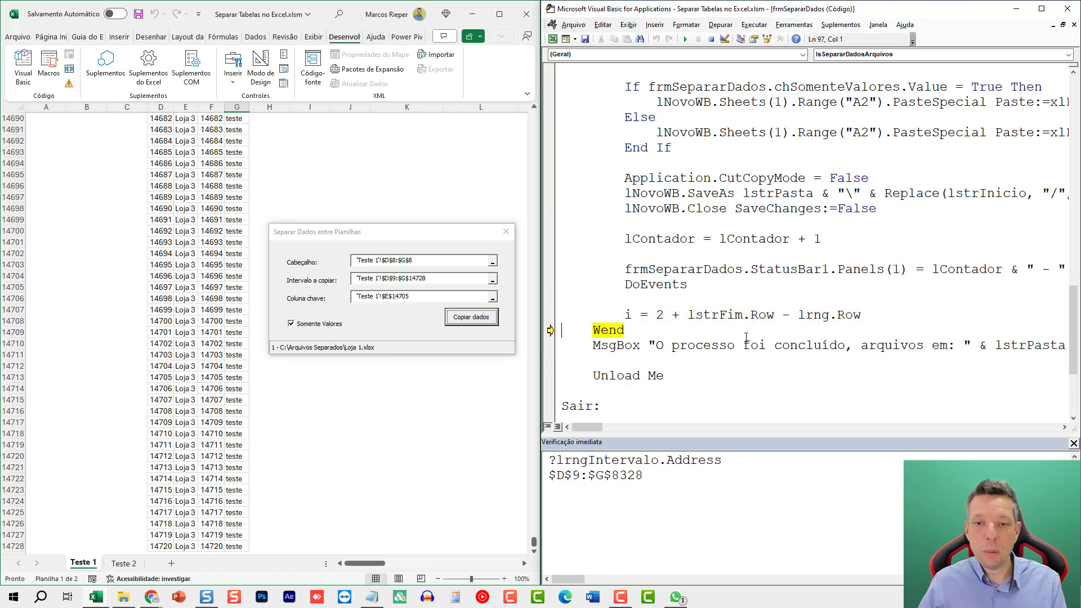
key("F8")
key("F8")
key("F8")
key("F8")
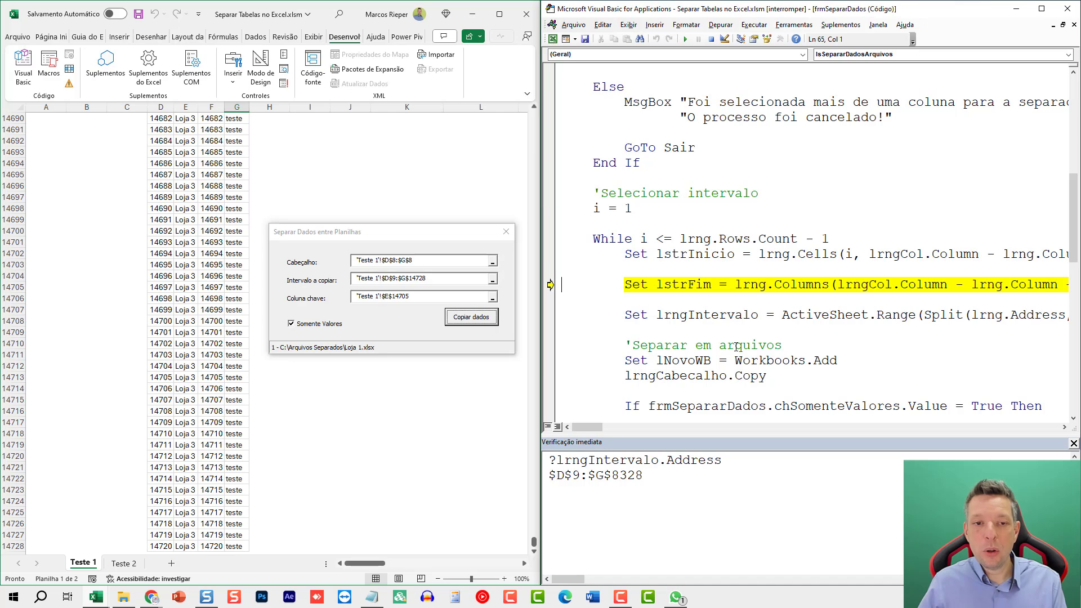
key("F8")
key("F8")
key("F8")
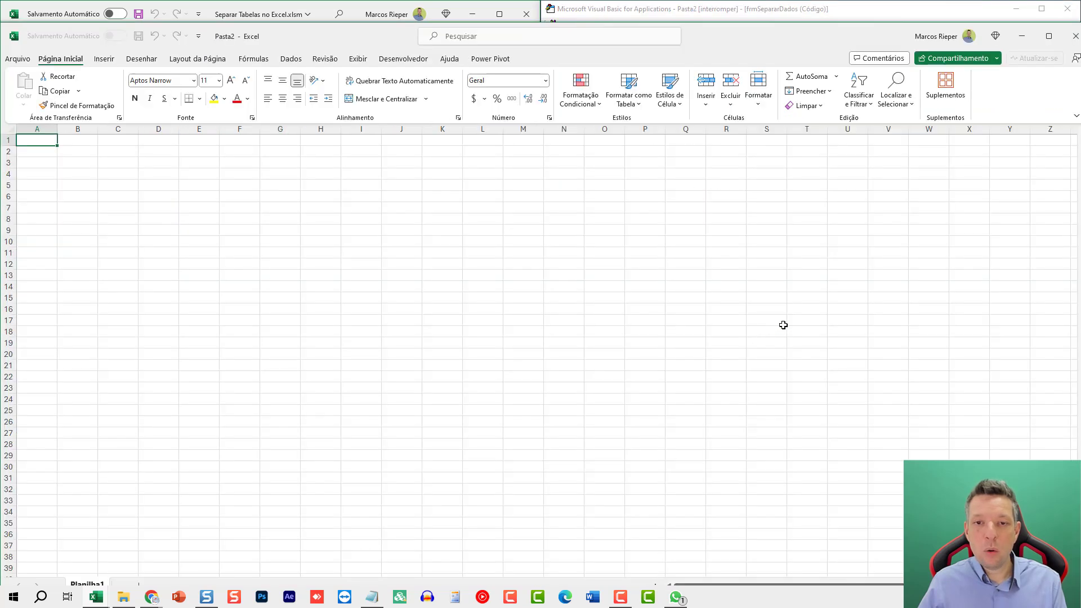
Fill, save and close the Loja 2 workbook, returning to the top of the loop.
key("alt+Tab")
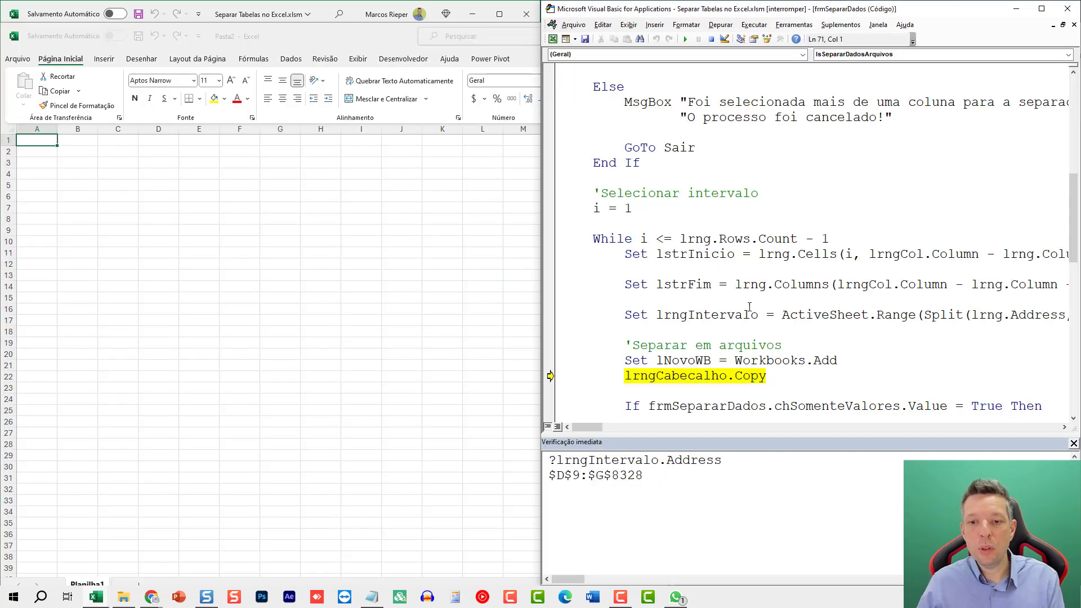
scroll(801, 253, "down", 2)
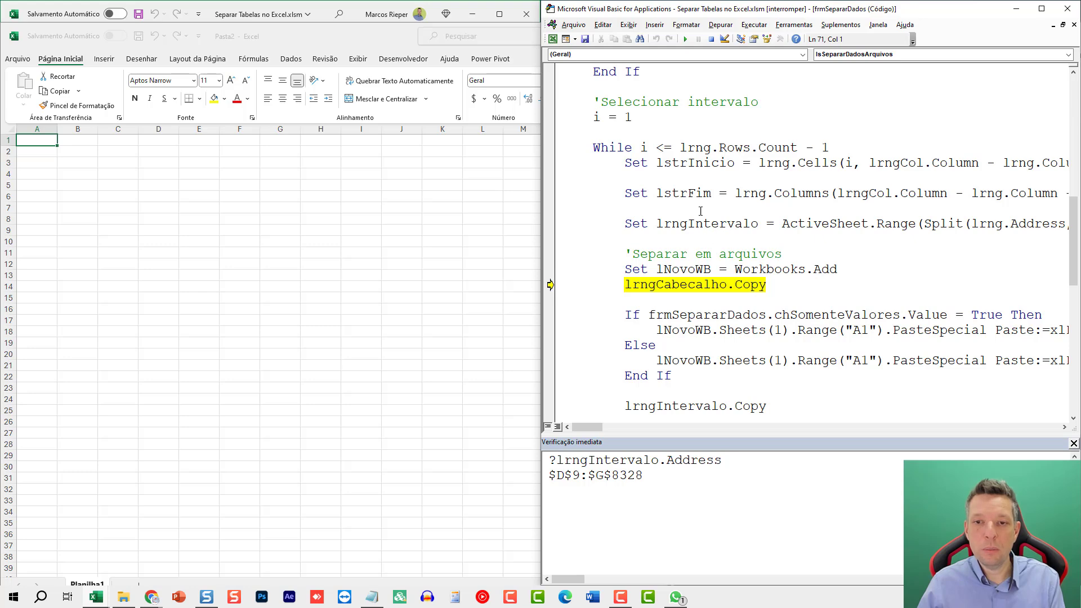
key("F8")
key("F8")
key("F8")
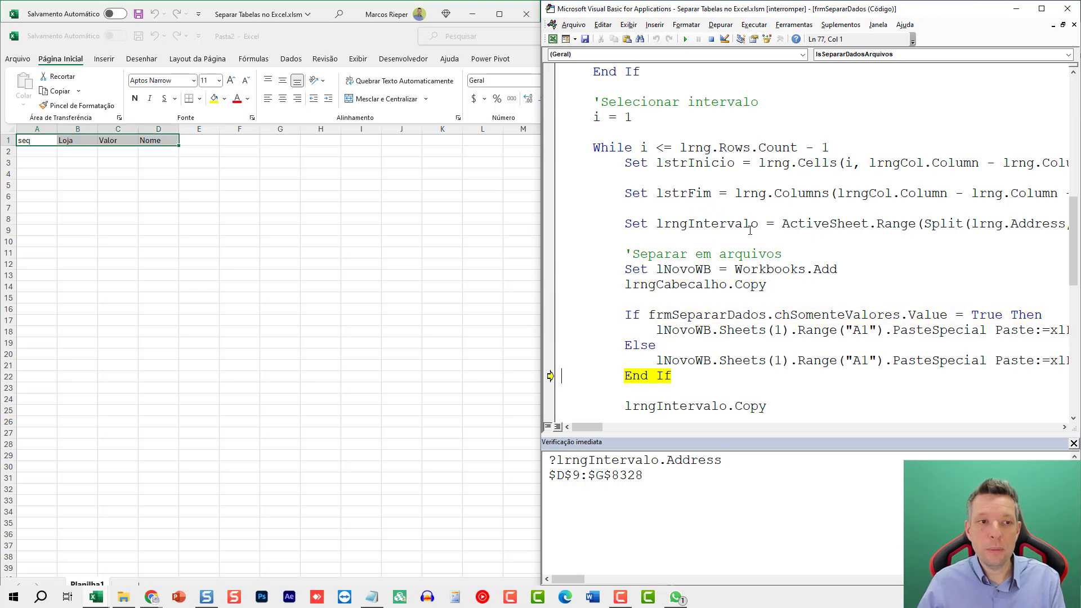
key("F8")
key("F8")
key("F8")
key("F8")
key("F8")
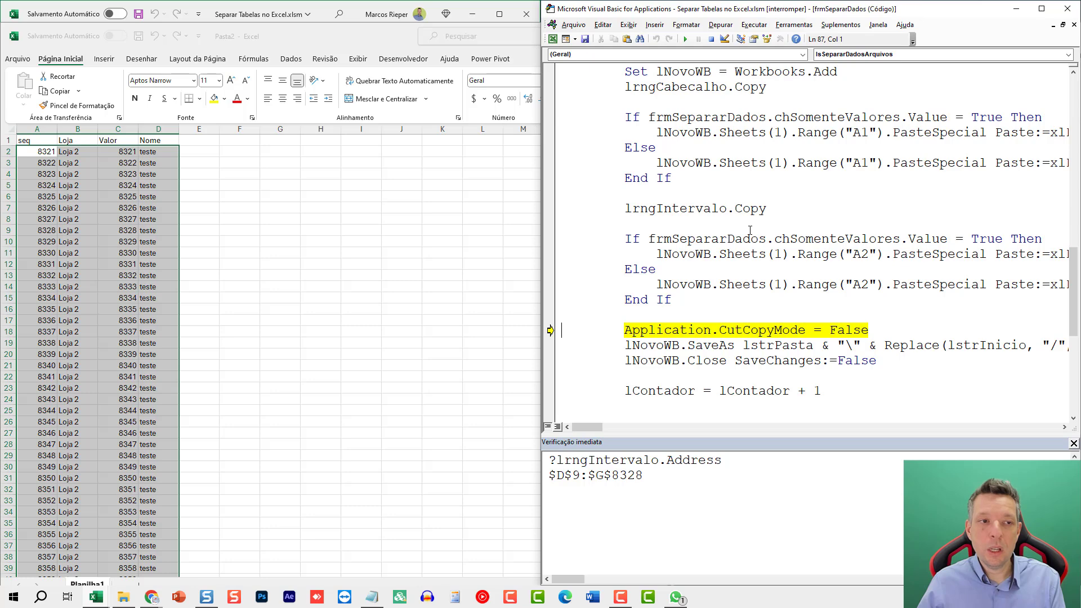
key("F8")
key("F8")
key("F8")
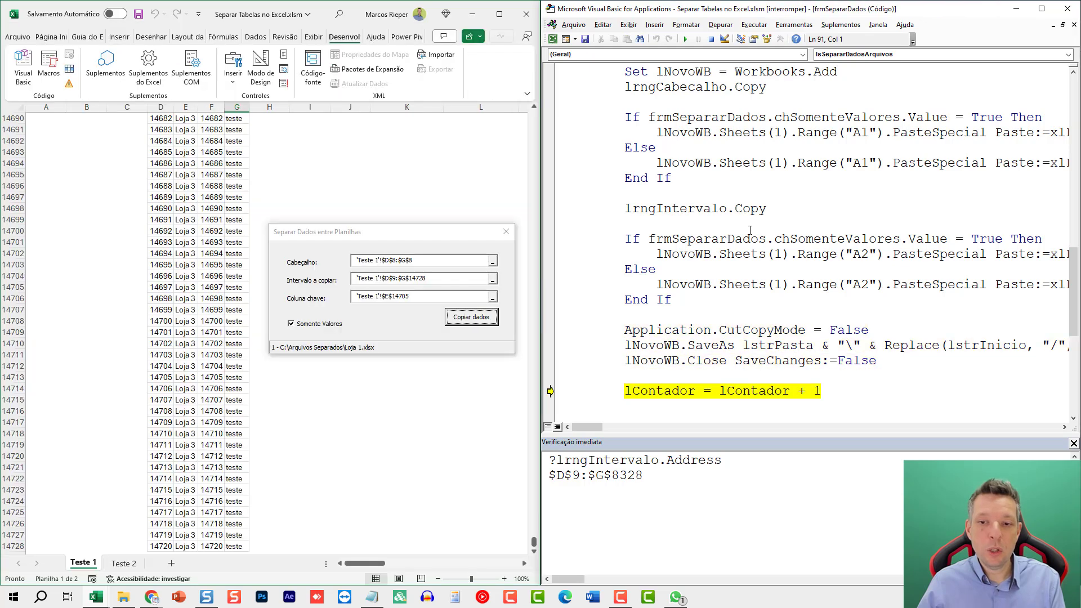
key("F8")
key("F8")
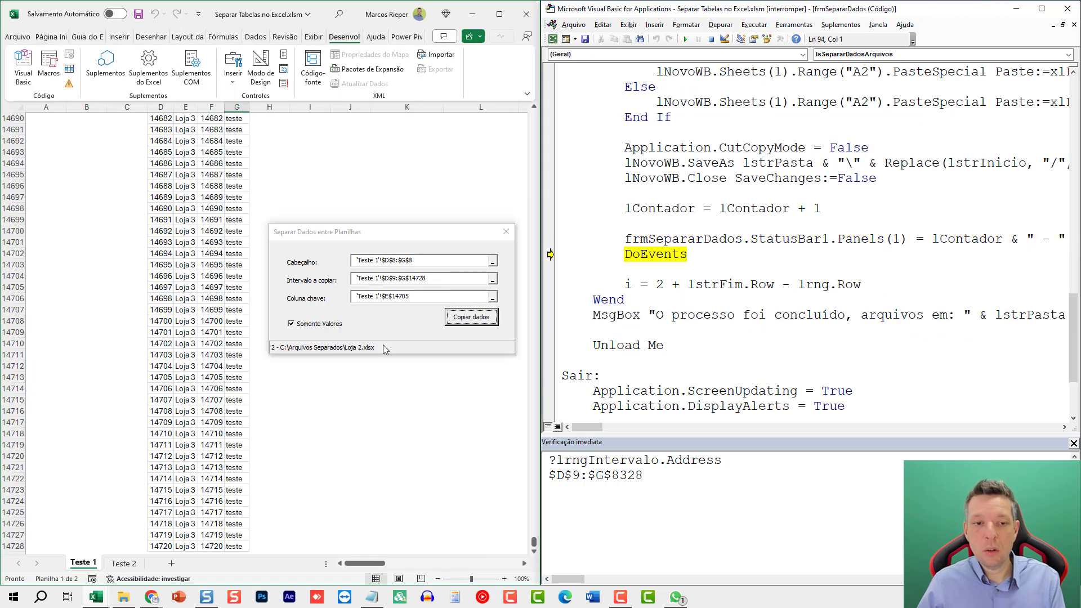
key("F8")
key("F8")
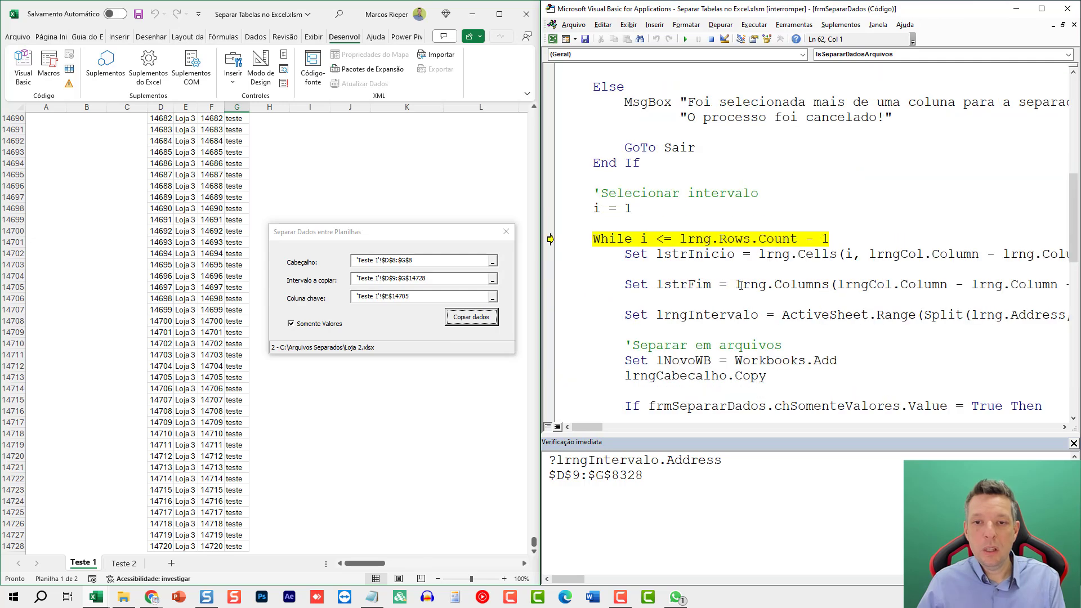
Create, fill, save and close Loja 3.xlsx, then exit the loop at the completion MsgBox.
key("F8")
key("F8")
key("F8")
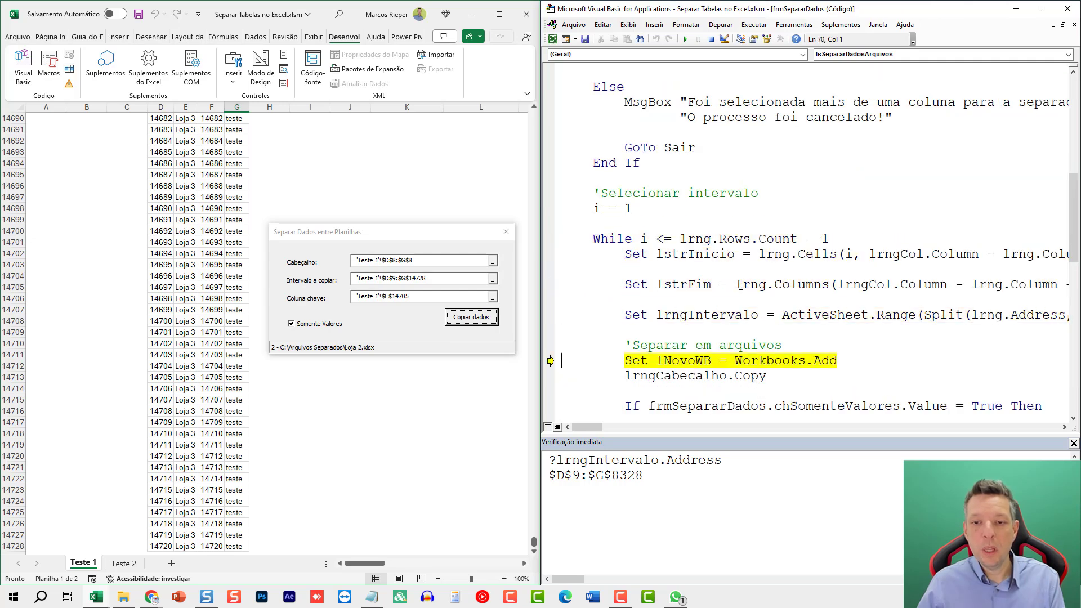
key("F8")
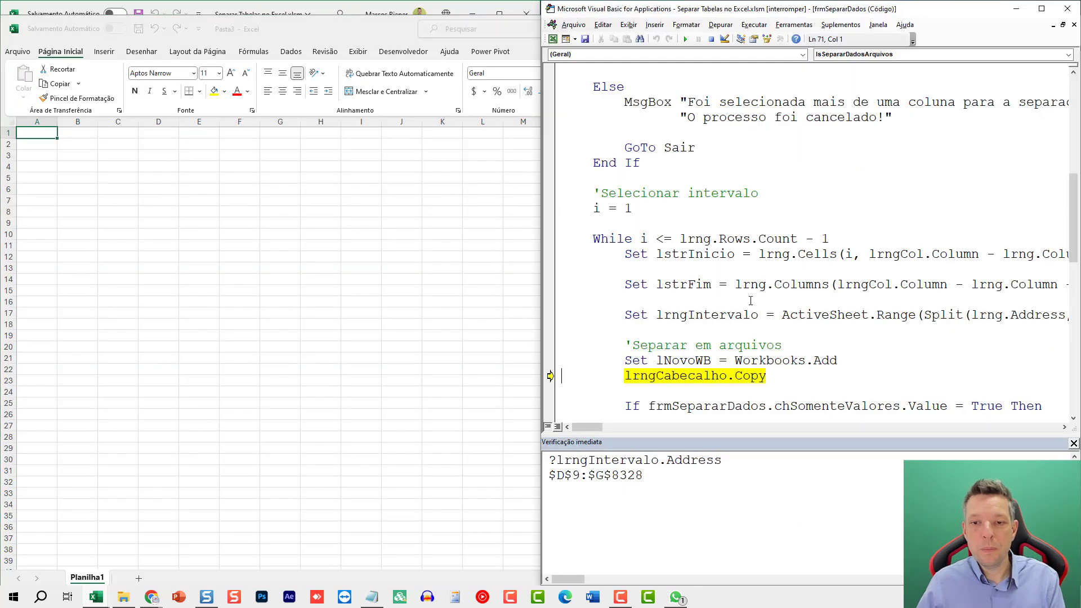
key("F8")
key("F8")
key("F8")
key("F8")
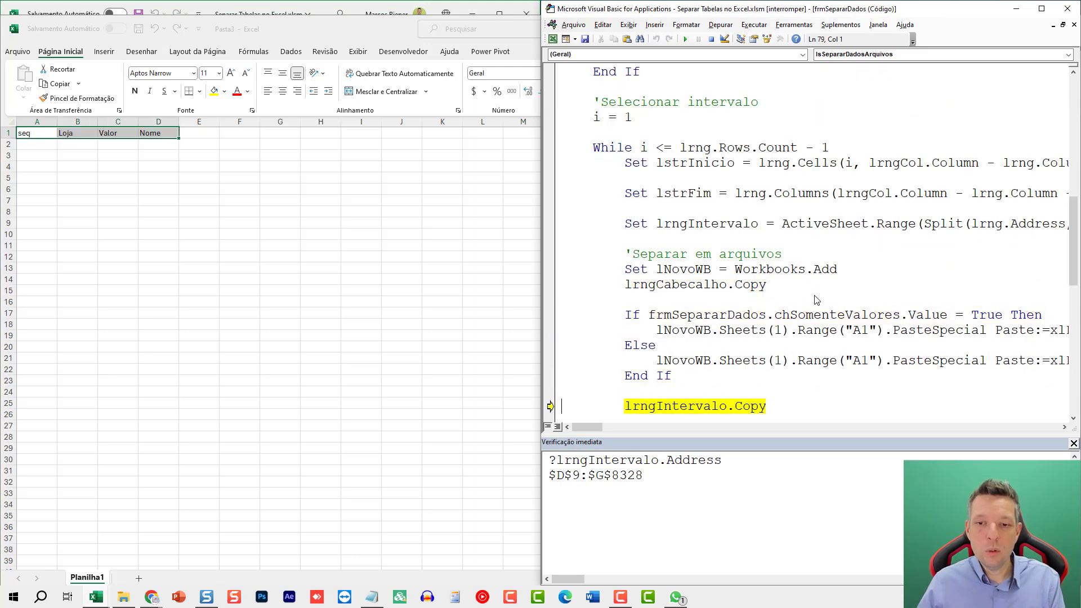
scroll(816, 296, "down", 3)
key("F8")
key("F8")
key("F8")
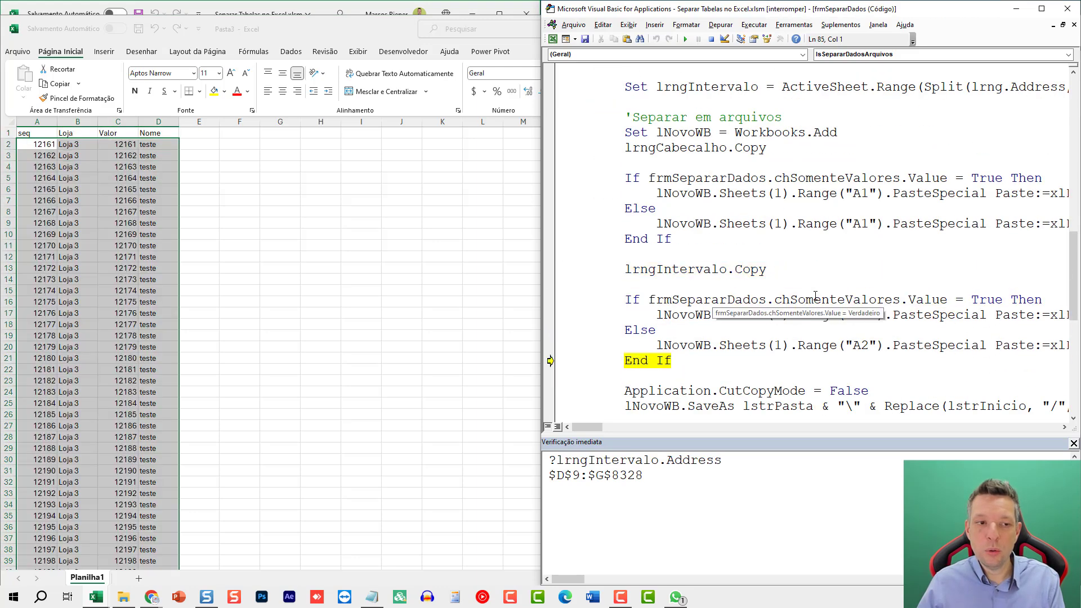
scroll(816, 296, "down", 2)
key("F8")
key("F8")
key("F8")
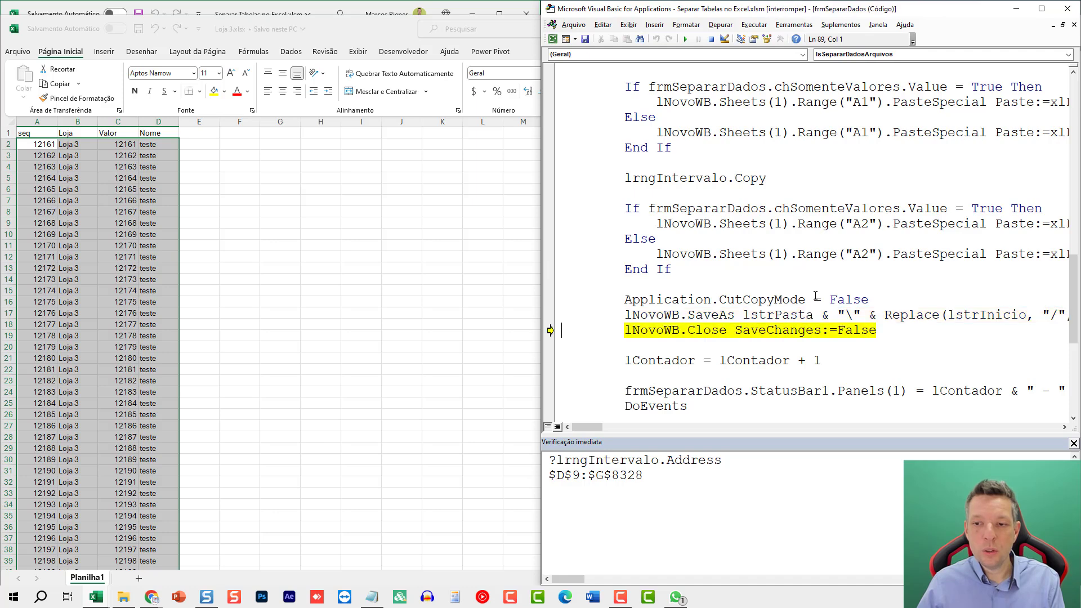
scroll(816, 296, "down", 3)
key("F8")
key("F8")
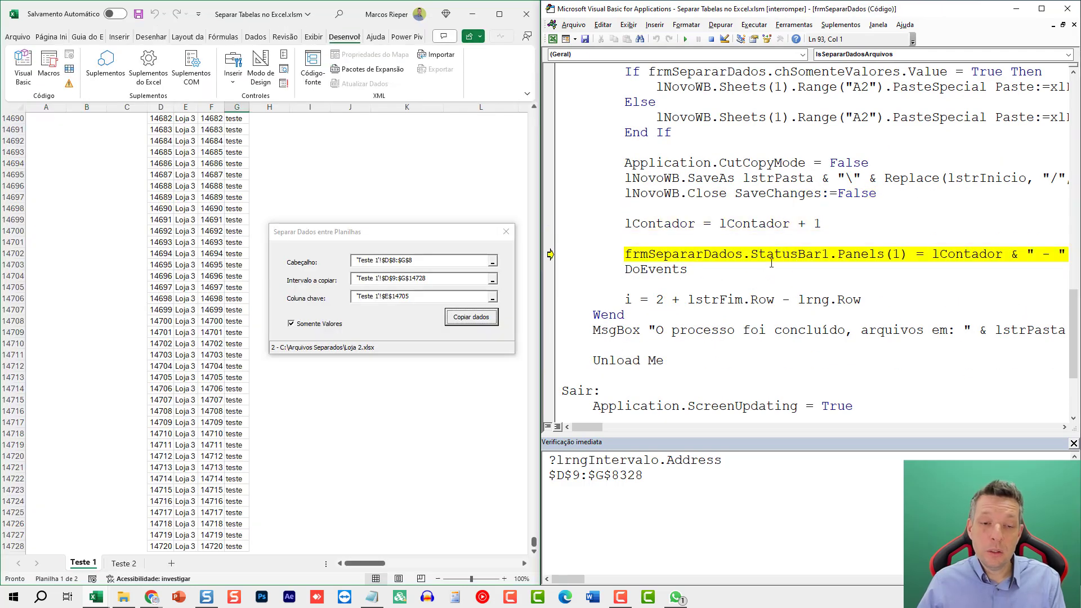
key("F8")
key("F8")
key("F8")
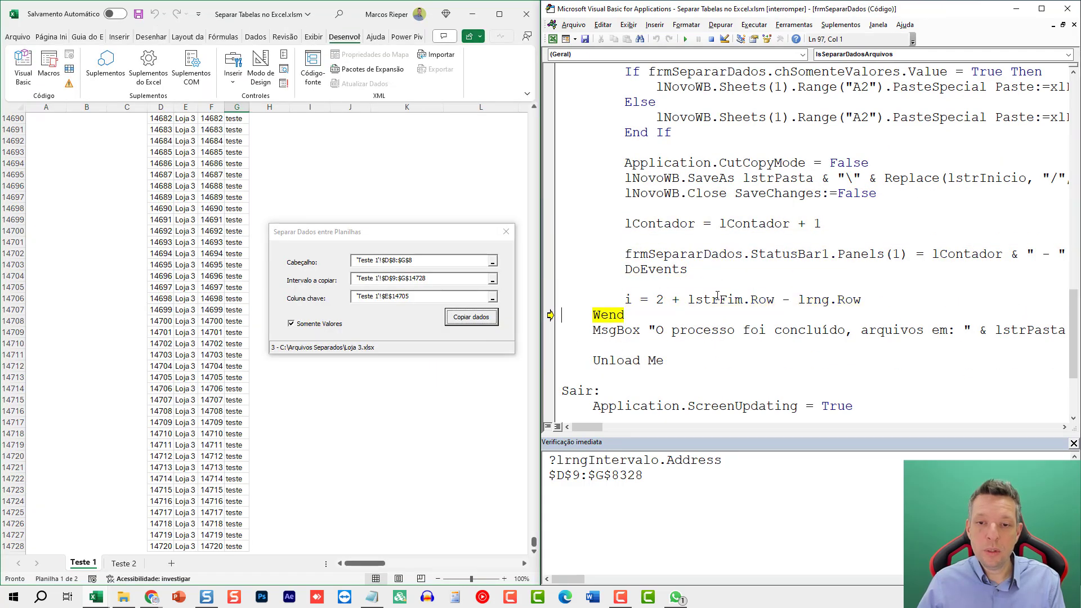
key("F8")
key("F8")
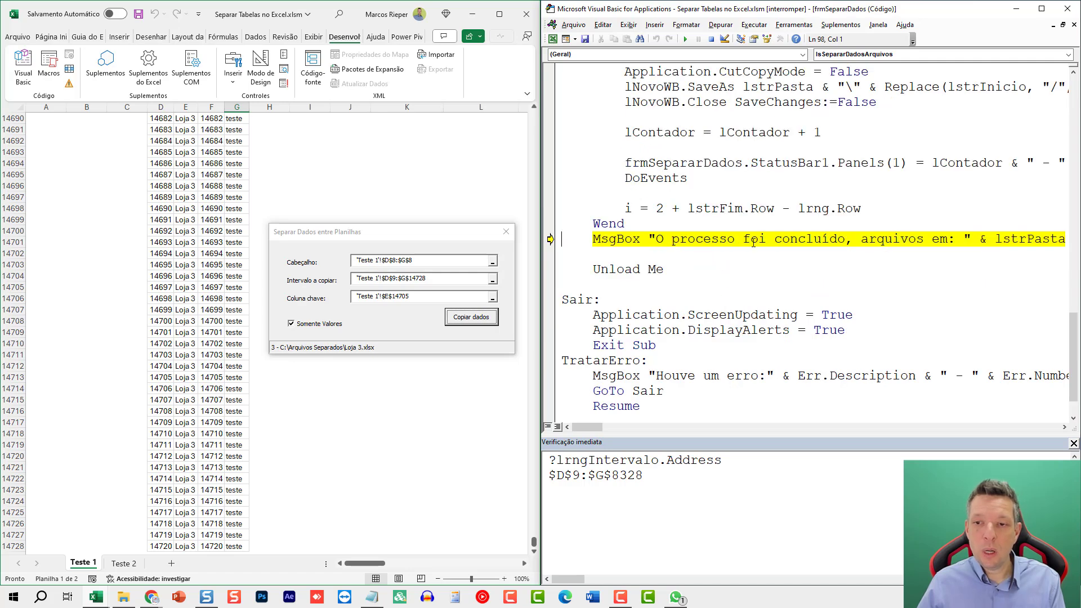
key("F8")
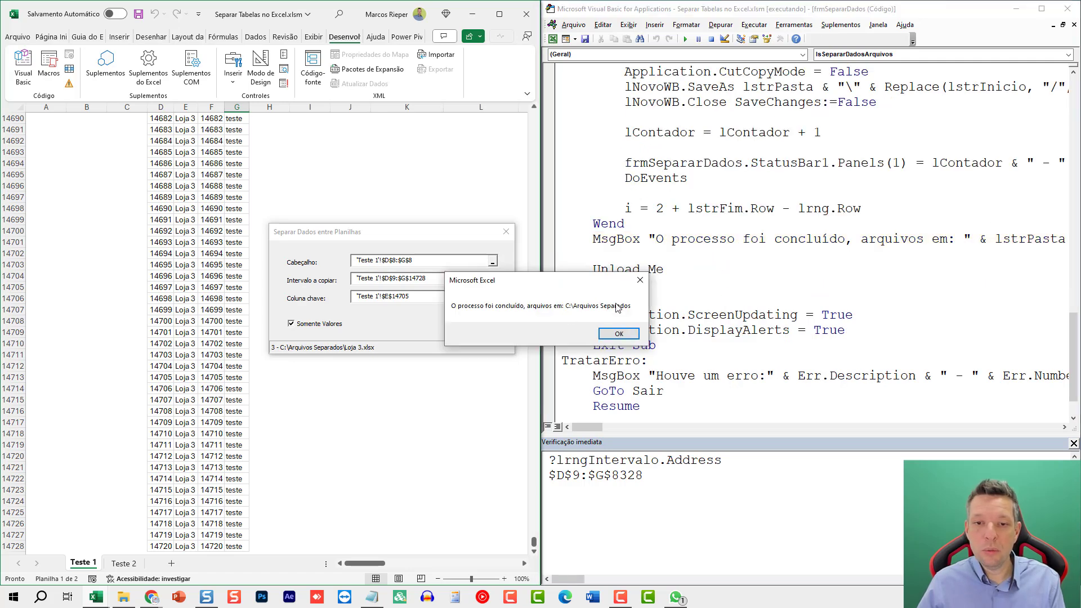
Dismiss the completion message and step through Unload Me, ScreenUpdating and DisplayAlerts to Exit Sub.
left_click(618, 333)
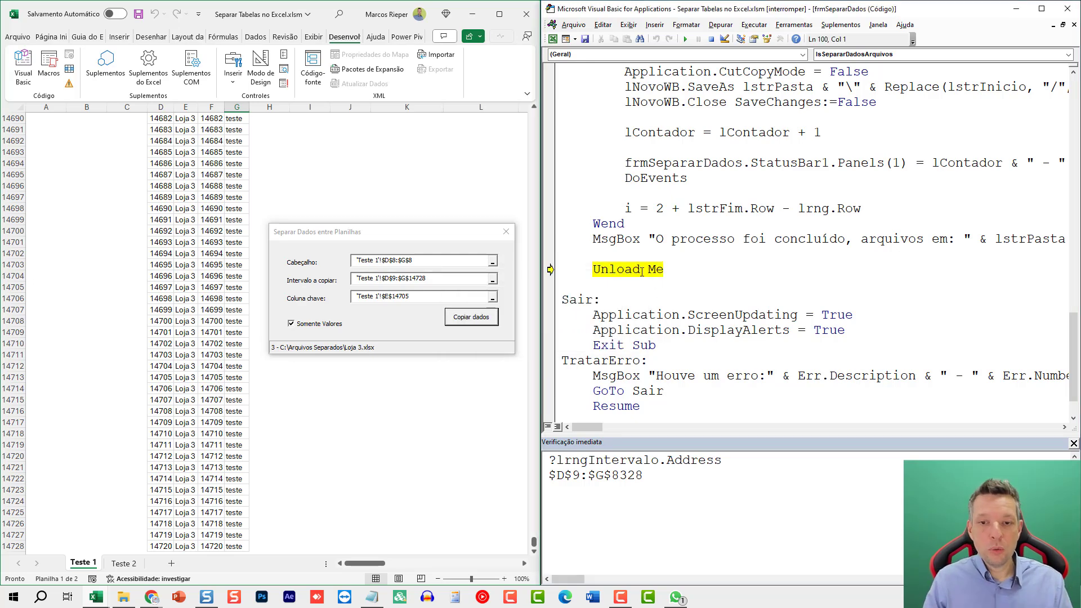
key("F8")
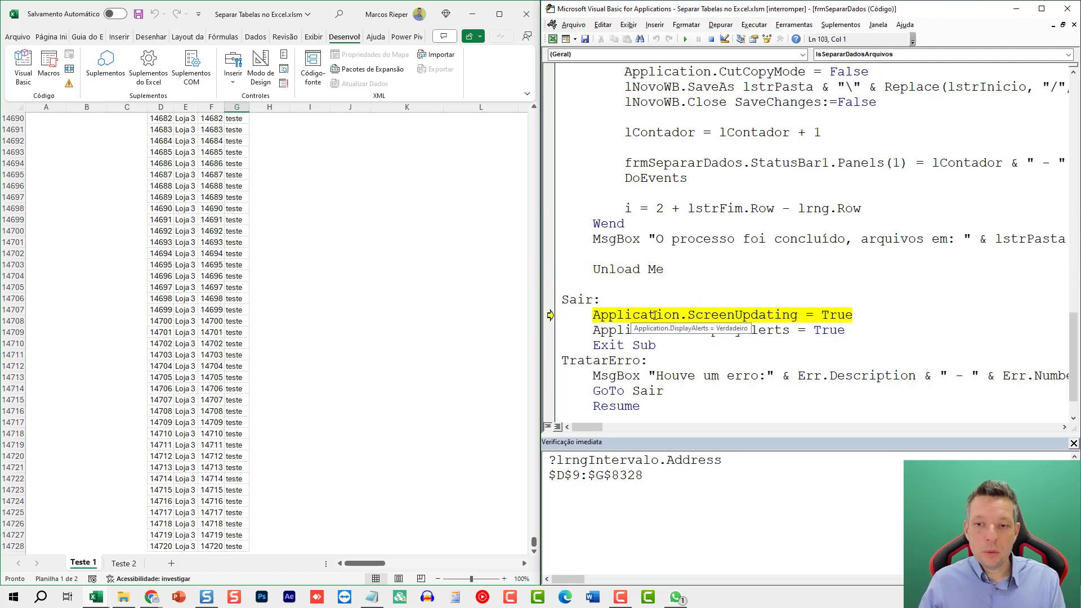
key("F8")
key("F8")
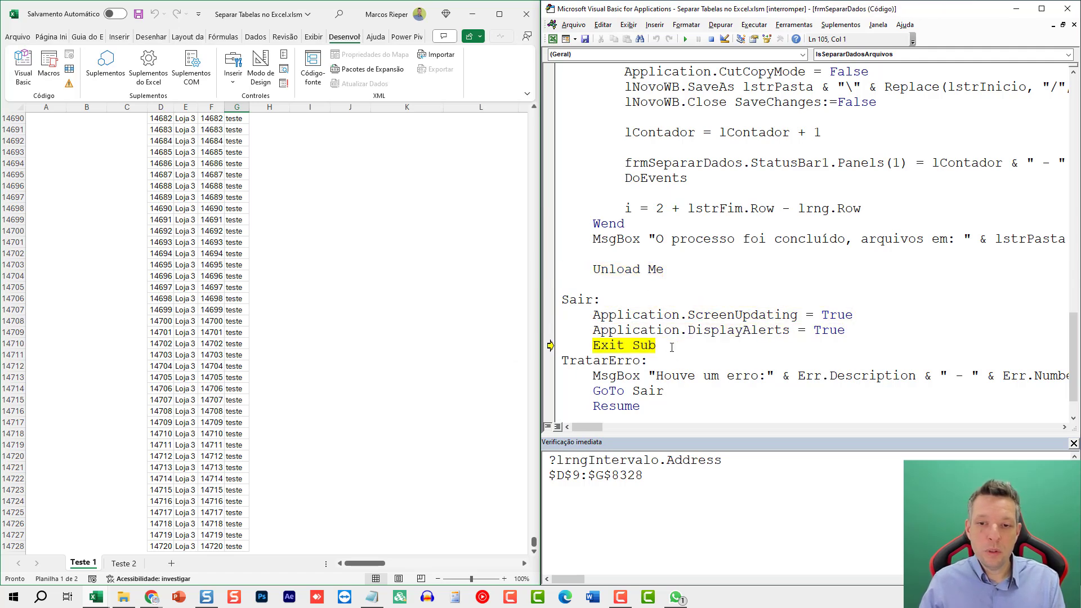
key("F8")
key("F8")
key("F8")
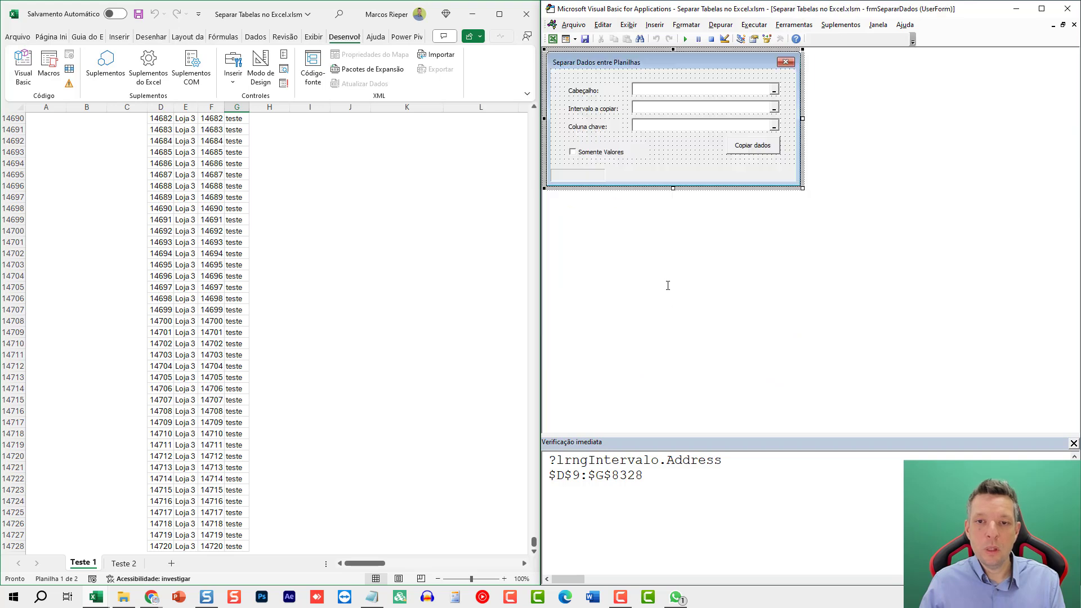
Maximize Excel, return to cell A1 on Teste 1, and show the Guia do Excel tab.
left_click(499, 13)
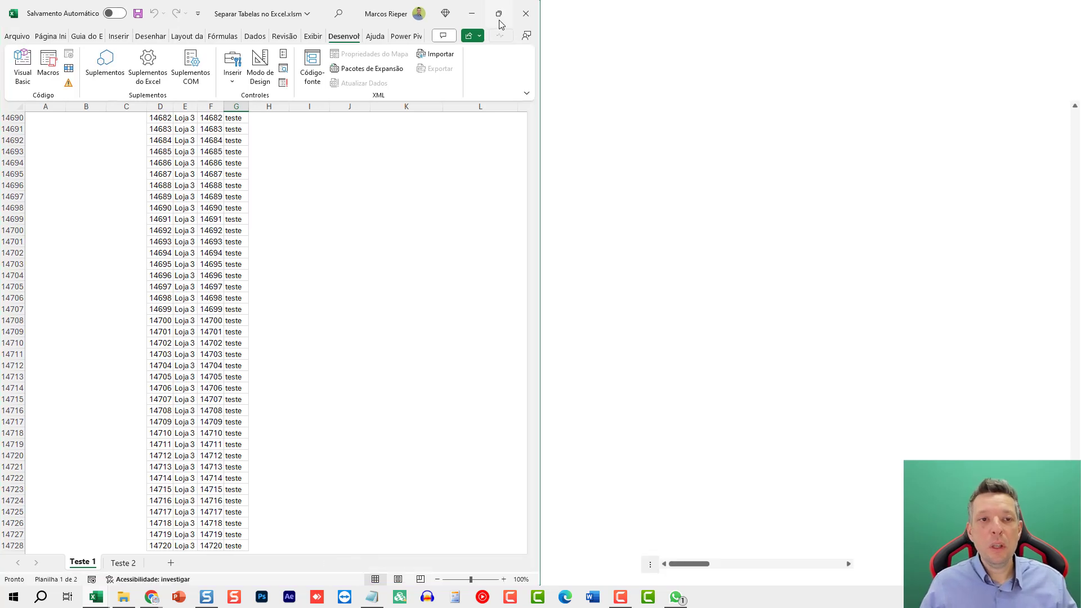
left_click(337, 173)
key("ctrl+Home")
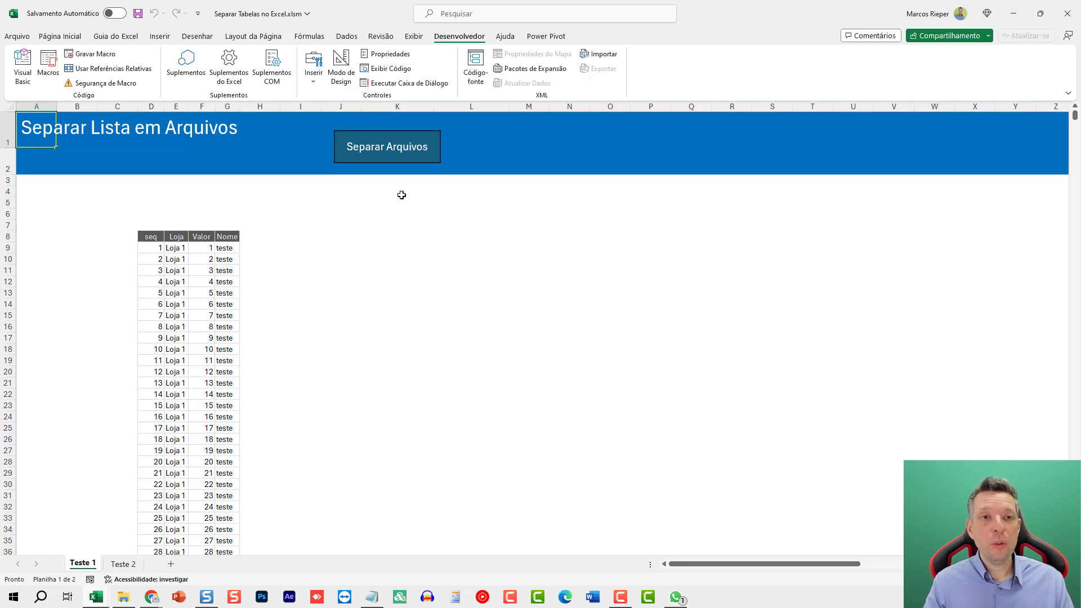
left_click(120, 38)
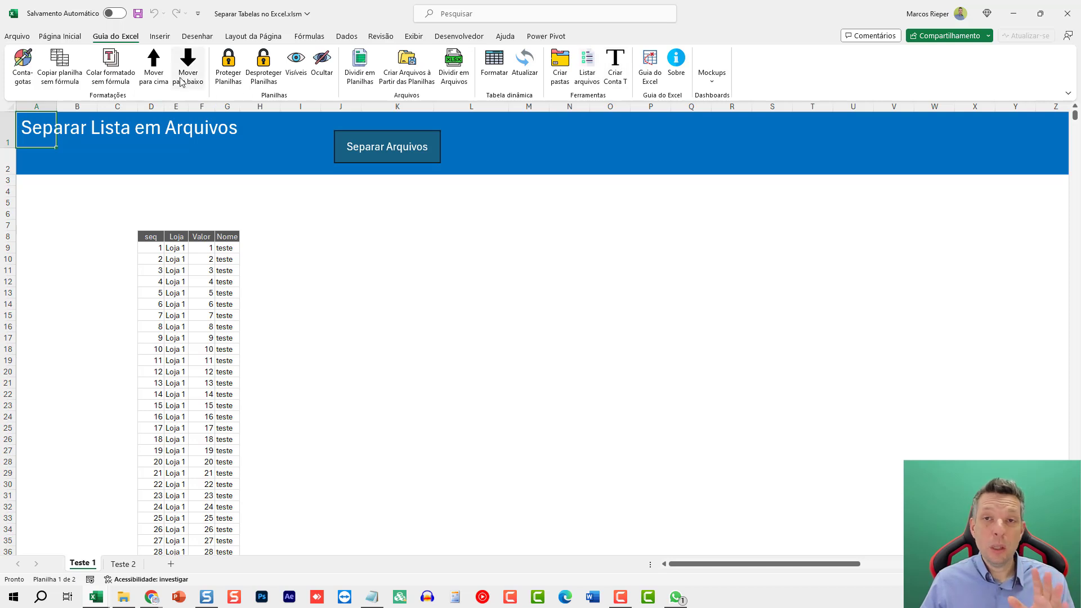
Use Conta-gotas to fill cell Q7 with the sampled dark blue #156082.
left_click(23, 63)
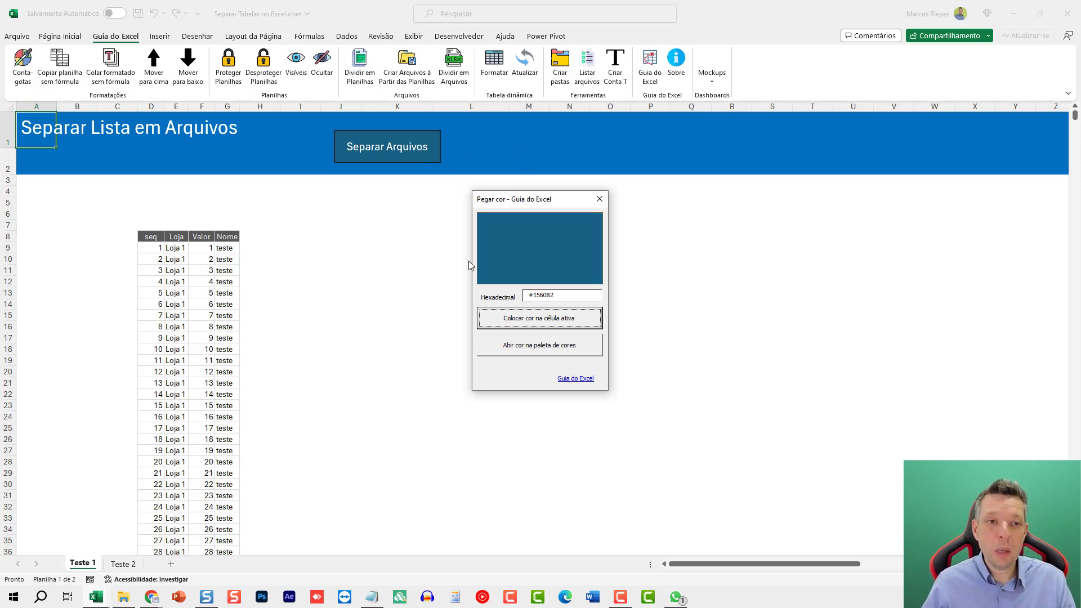
left_click(442, 241)
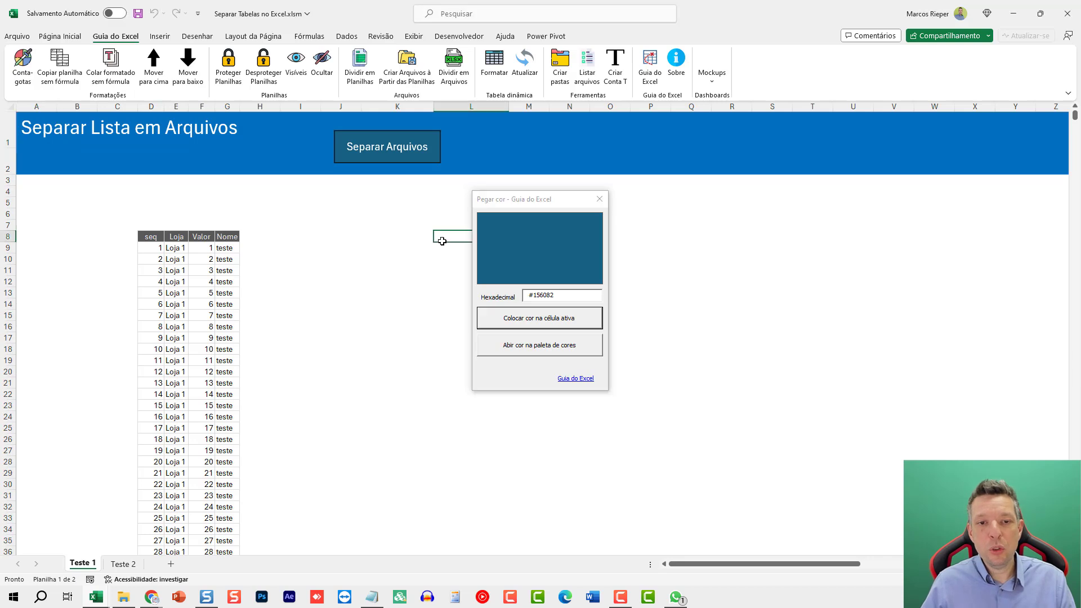
left_click(709, 221)
left_click(538, 320)
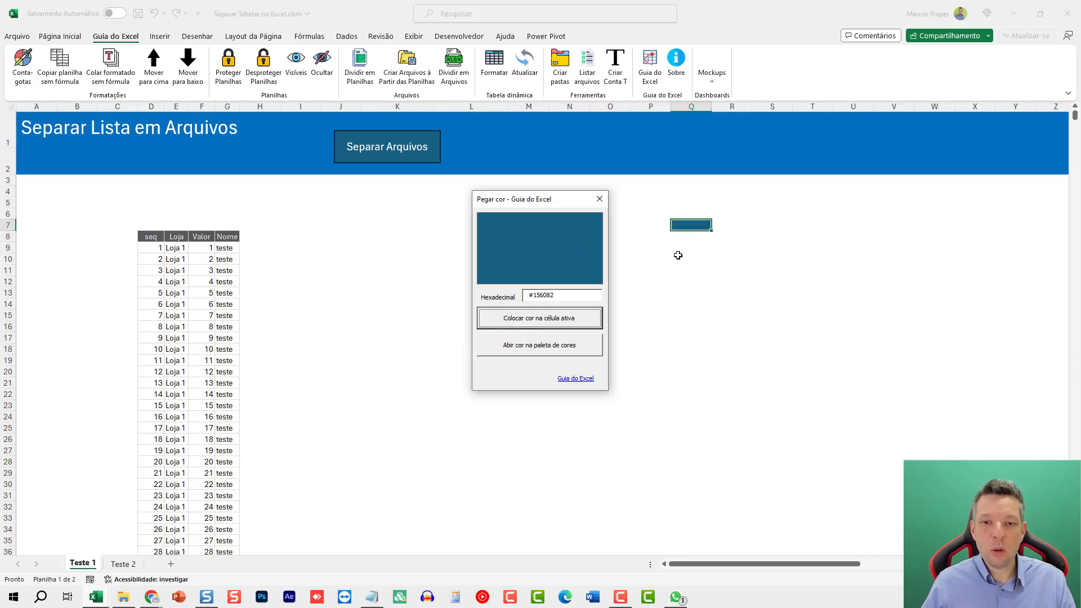
Pick green #25D366 from the palette and fill cell Q8 with it.
left_click(568, 353)
left_click(608, 228)
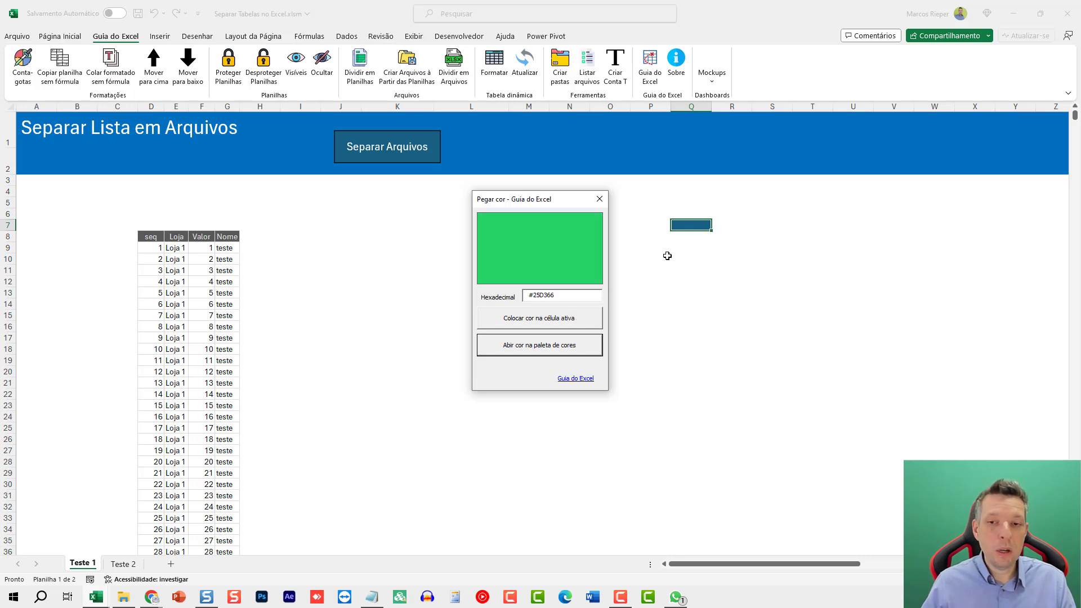
left_click(701, 229)
left_click(530, 319)
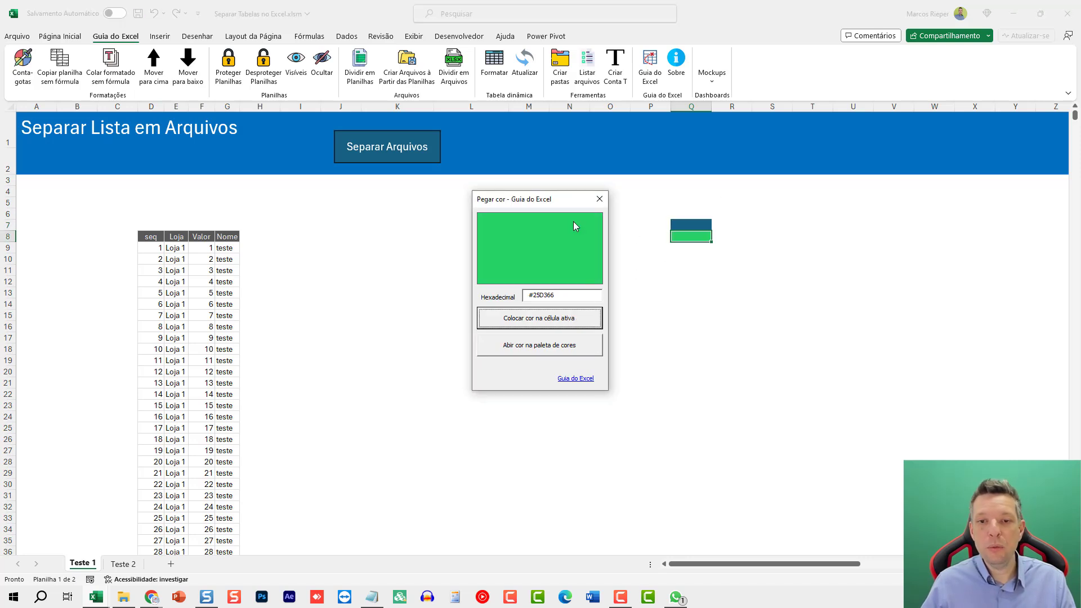